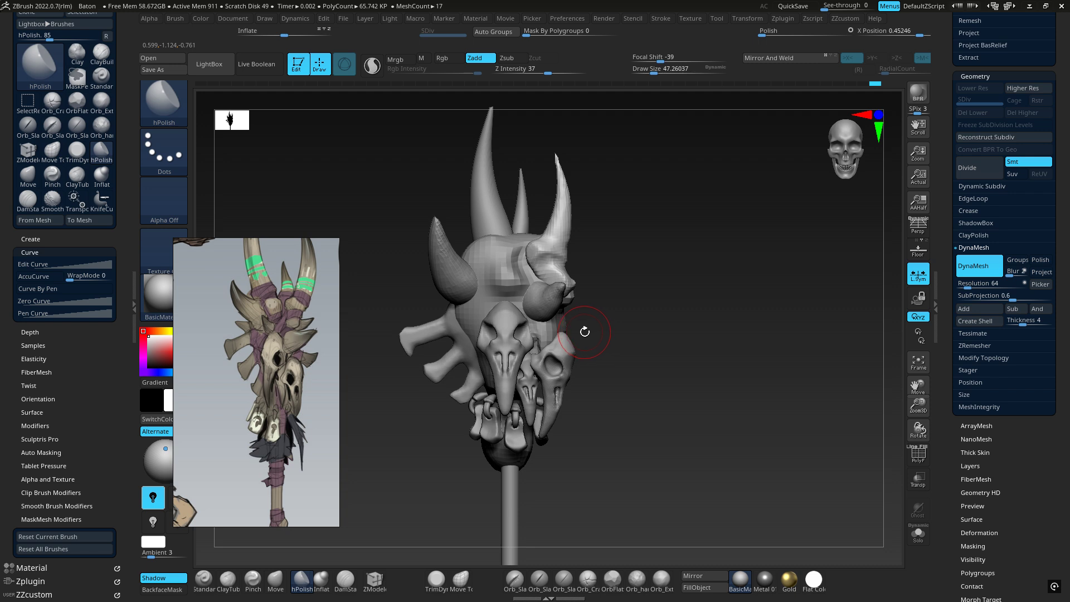
Move the Ribs subtool inward toward the central head mass and tilt it slightly upward.
alt+click(429, 333)
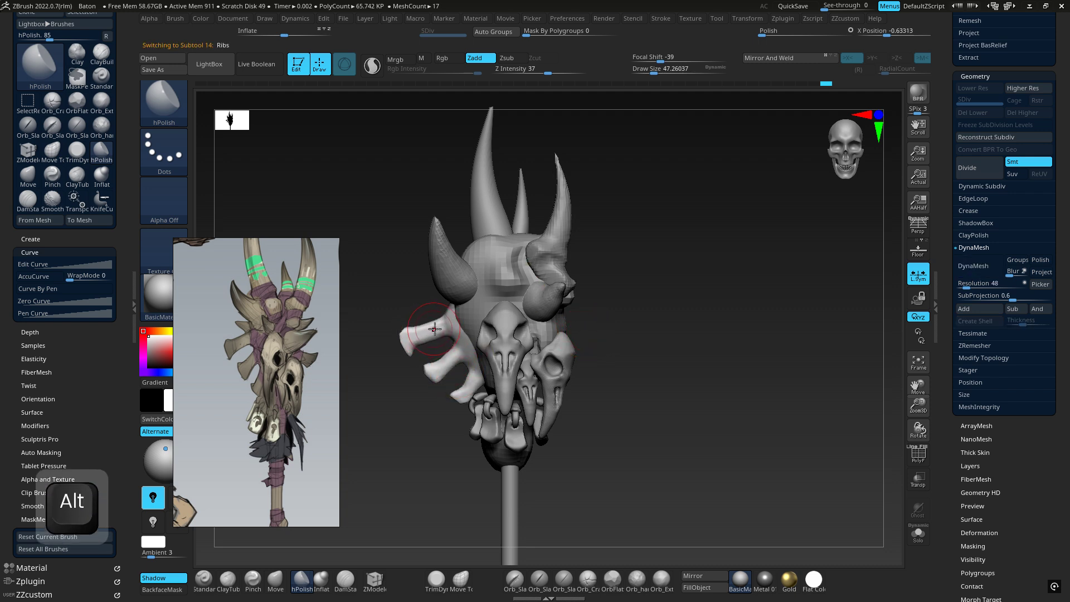
key(w)
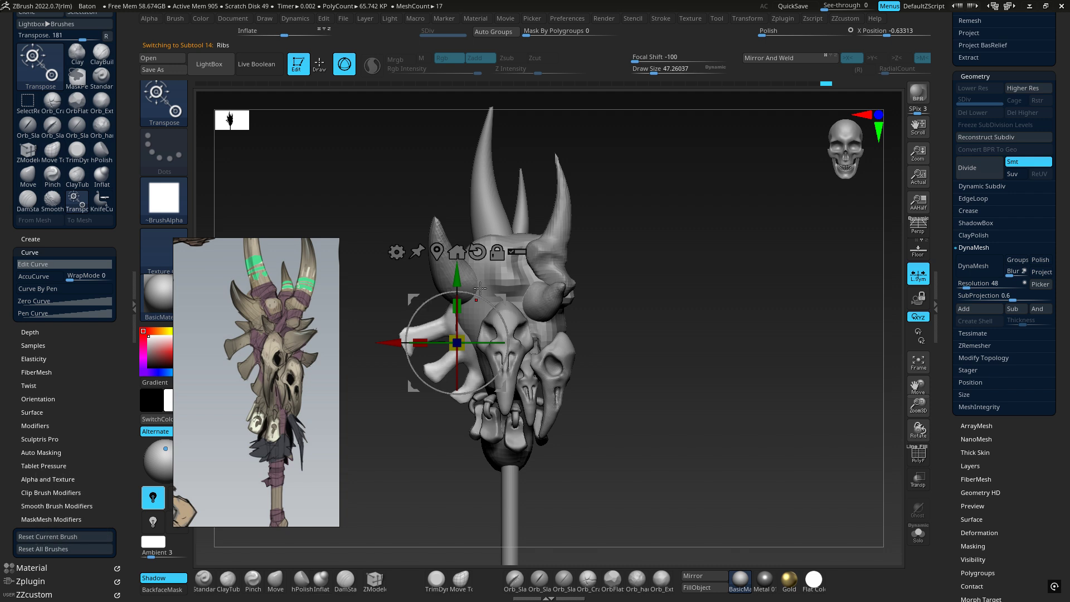
drag(487, 302, 525, 305)
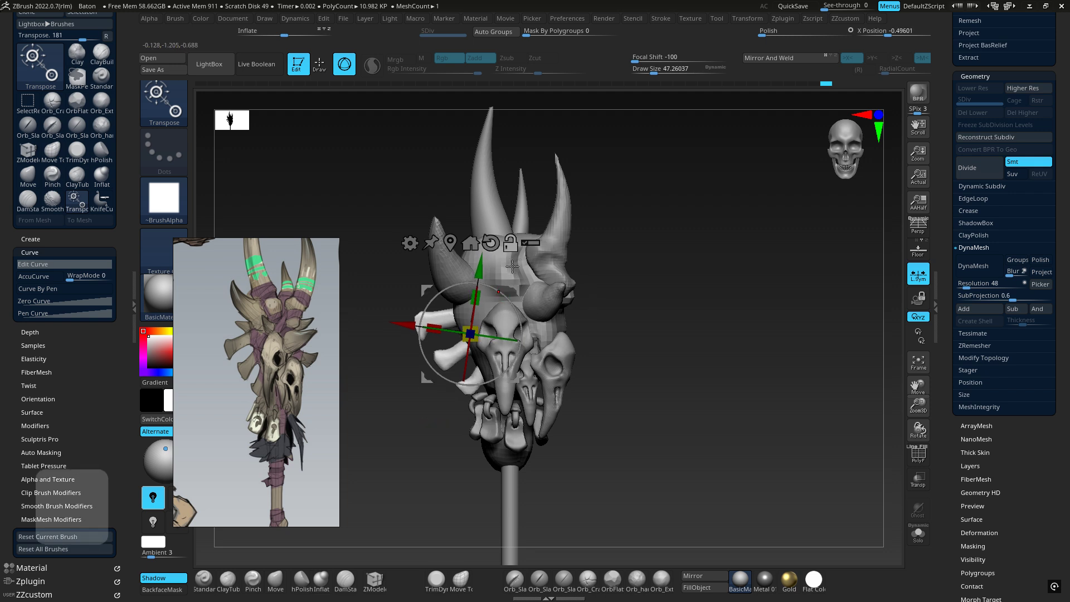
Recentre and reset the gizmo on the central mass PM3D_Sphere3D1, and scale the mass down.
alt+click(513, 267)
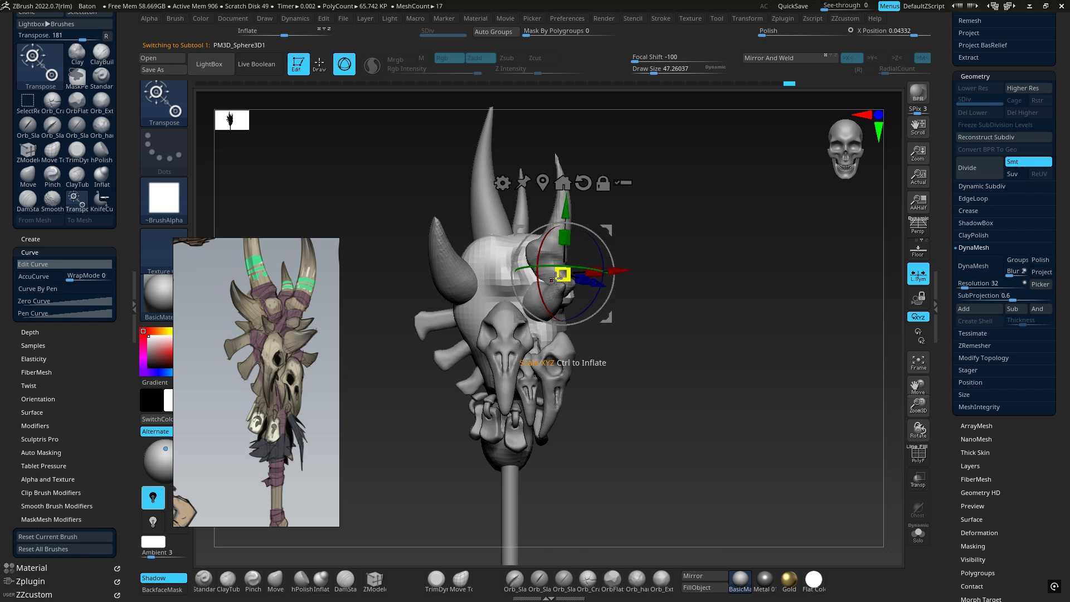
drag(563, 275, 559, 277)
key(ctrl+z)
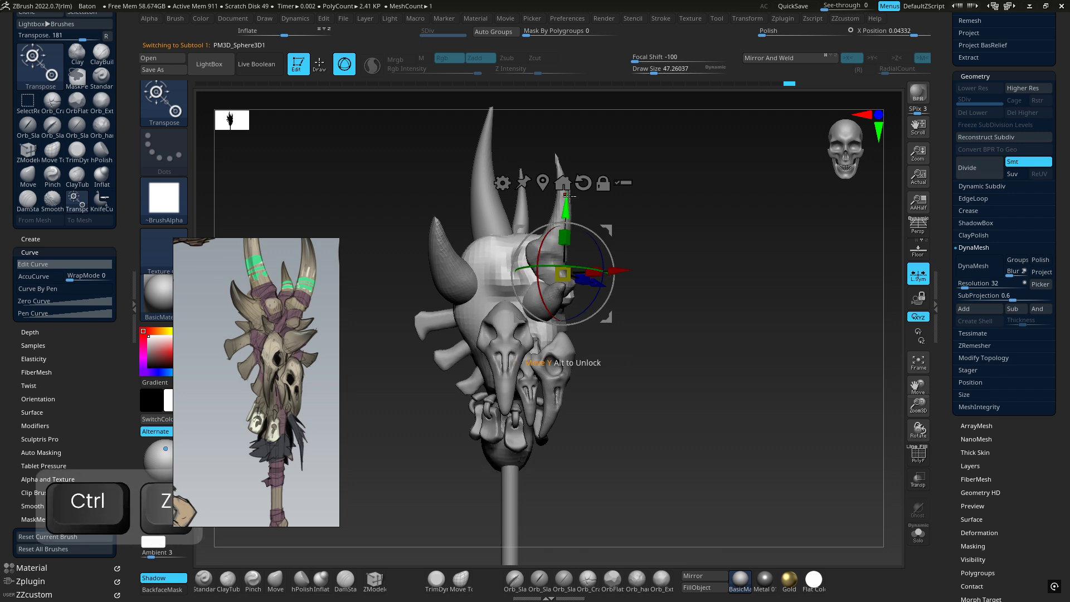
alt+click(544, 183)
click(534, 238)
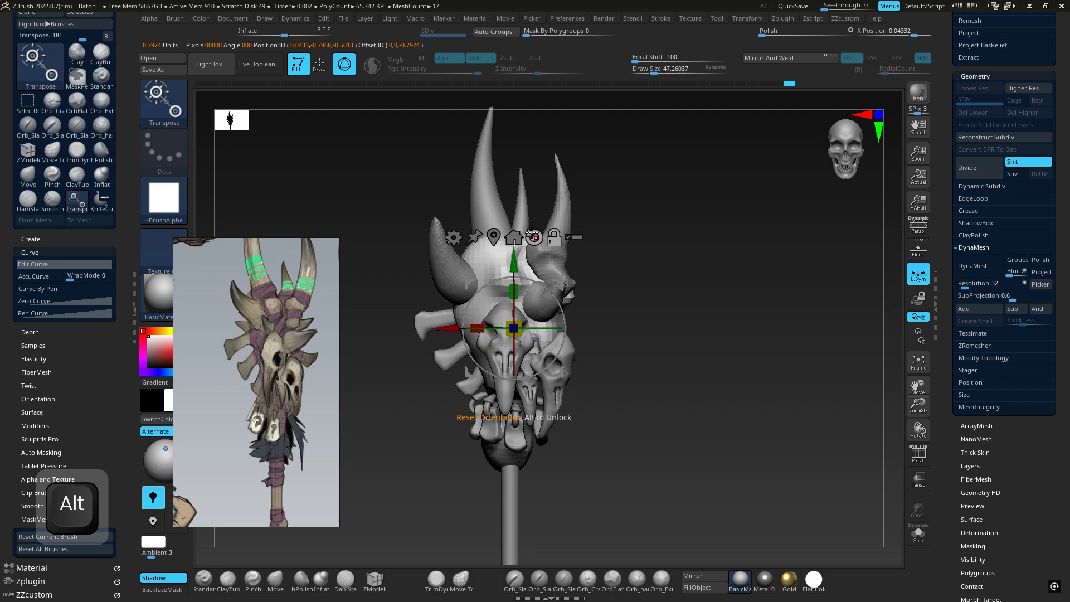
mouse_move(519, 323)
mouse_down()
mouse_move(501, 332)
mouse_move(519, 326)
mouse_up()
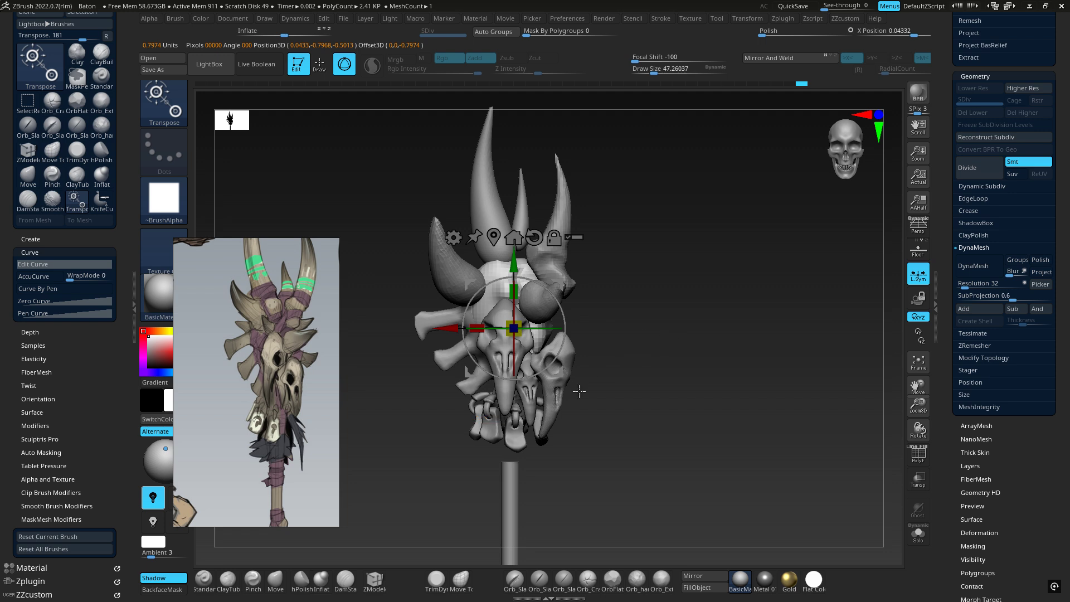
Select the side horn corne1 and move it inward against the central mass.
key(alt)
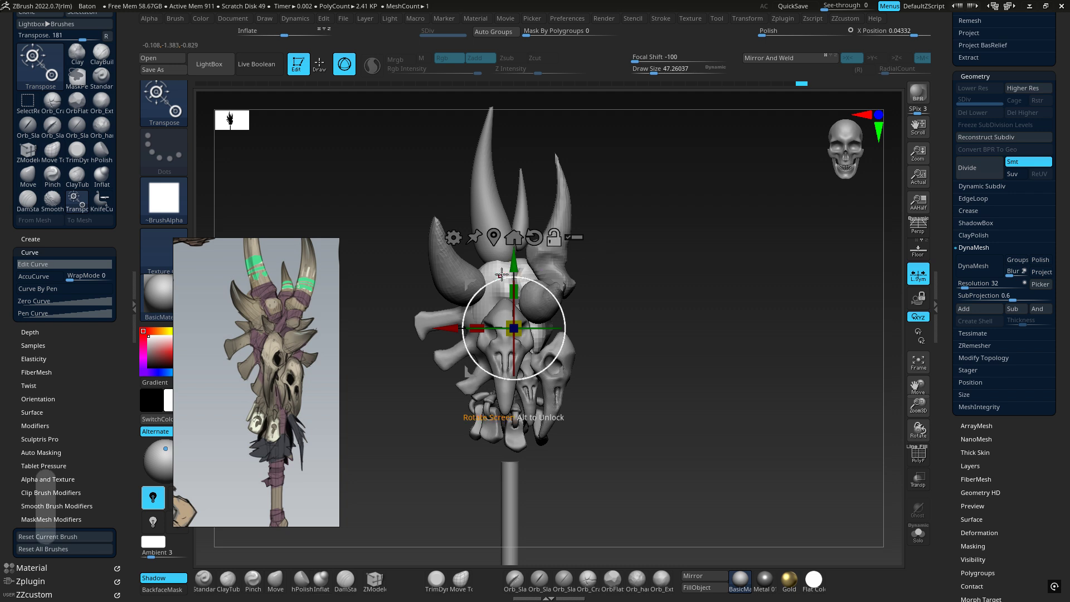
alt+click(452, 266)
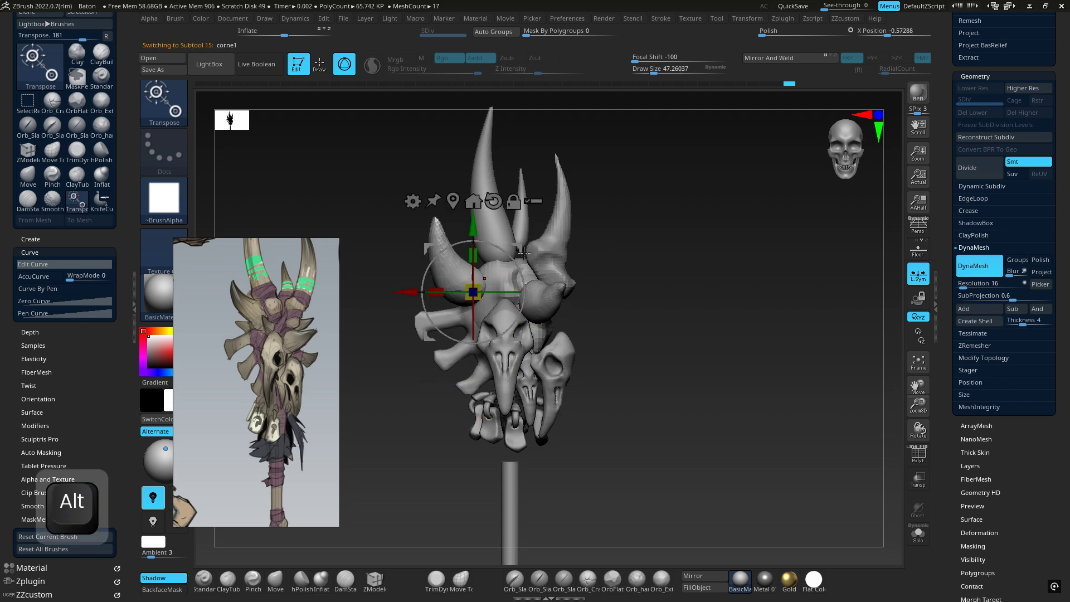
mouse_move(490, 271)
right_down()
mouse_move(483, 288)
mouse_move(510, 271)
right_up()
drag(521, 242, 543, 245)
Isolate the osselet1_2 subtool and hide all but one hanging bone with its rings.
shift+right_drag(650, 306, 674, 313)
ctrl+right_drag(649, 368, 614, 291)
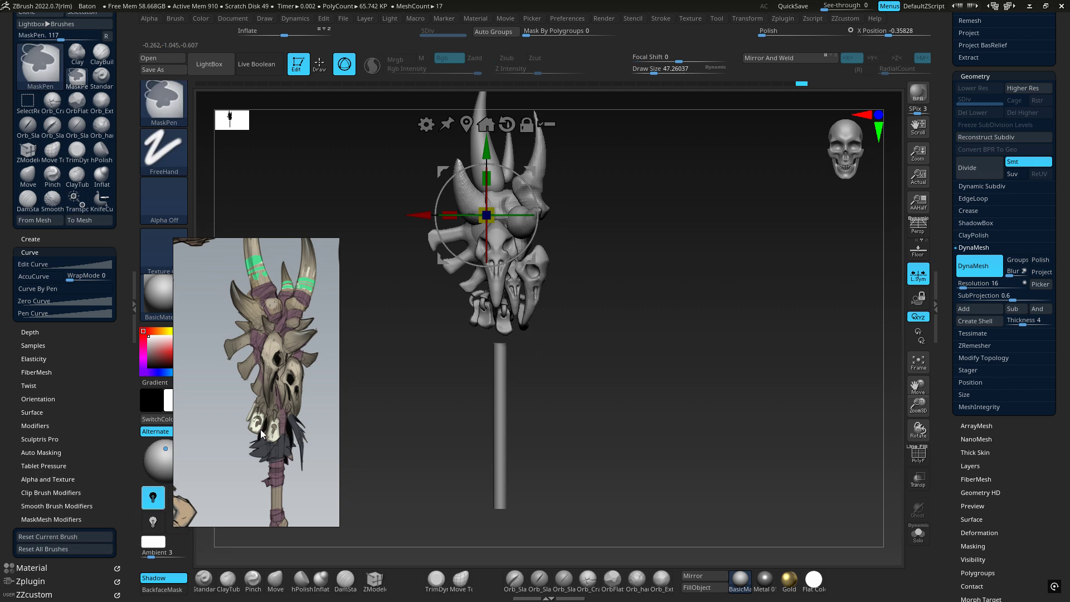
mouse_move(568, 373)
ctrl+right_down()
mouse_move(568, 363)
mouse_move(595, 391)
ctrl+right_up()
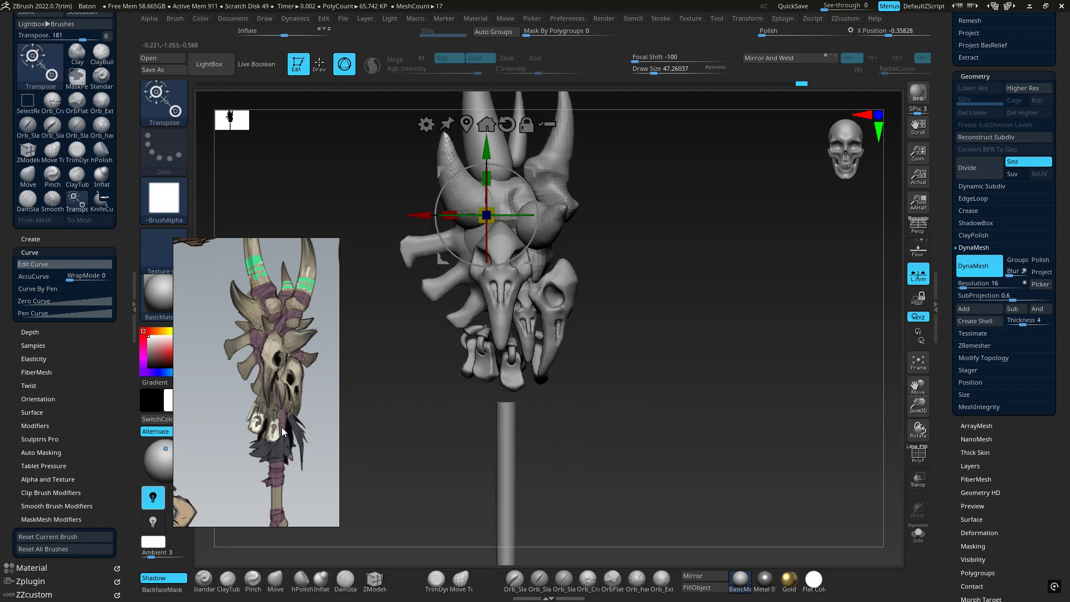
ctrl+right_drag(592, 378, 630, 383)
alt+right_drag(587, 334, 585, 253)
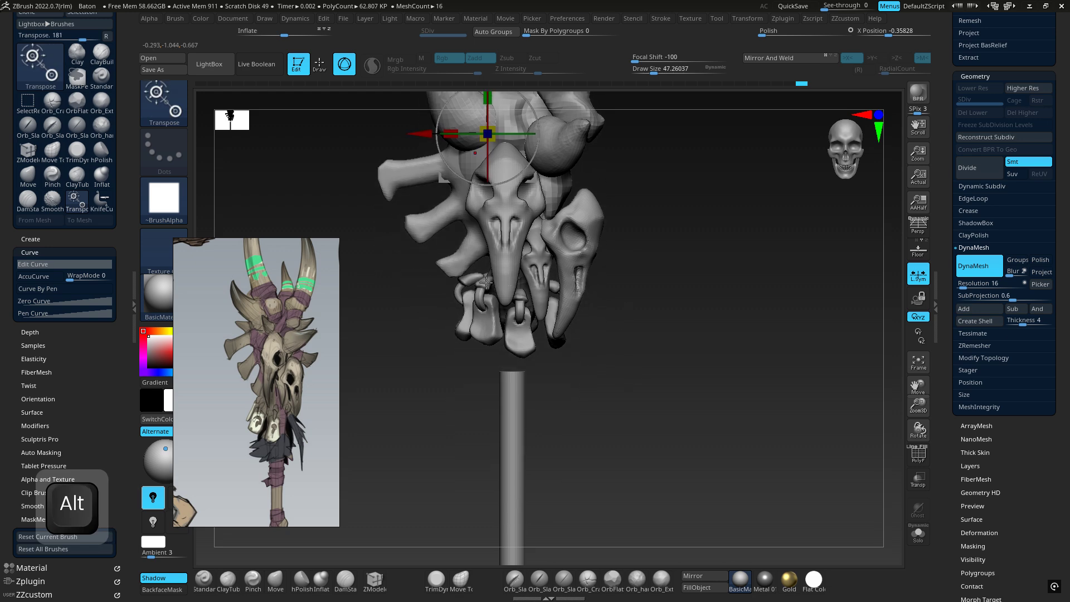
right_drag(481, 283, 578, 324)
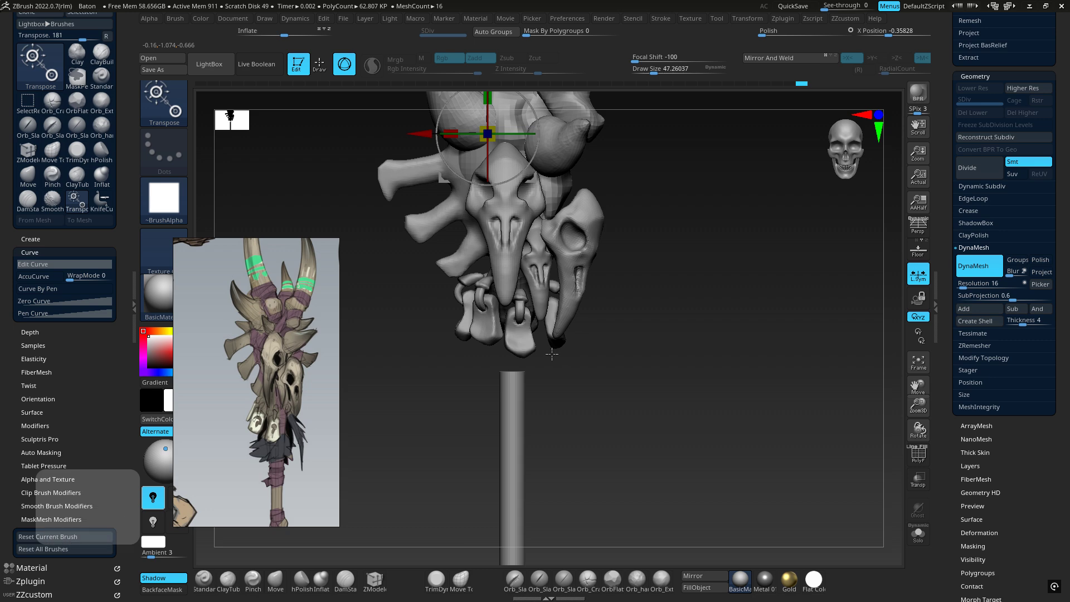
right_drag(556, 350, 471, 314)
alt+click(448, 316)
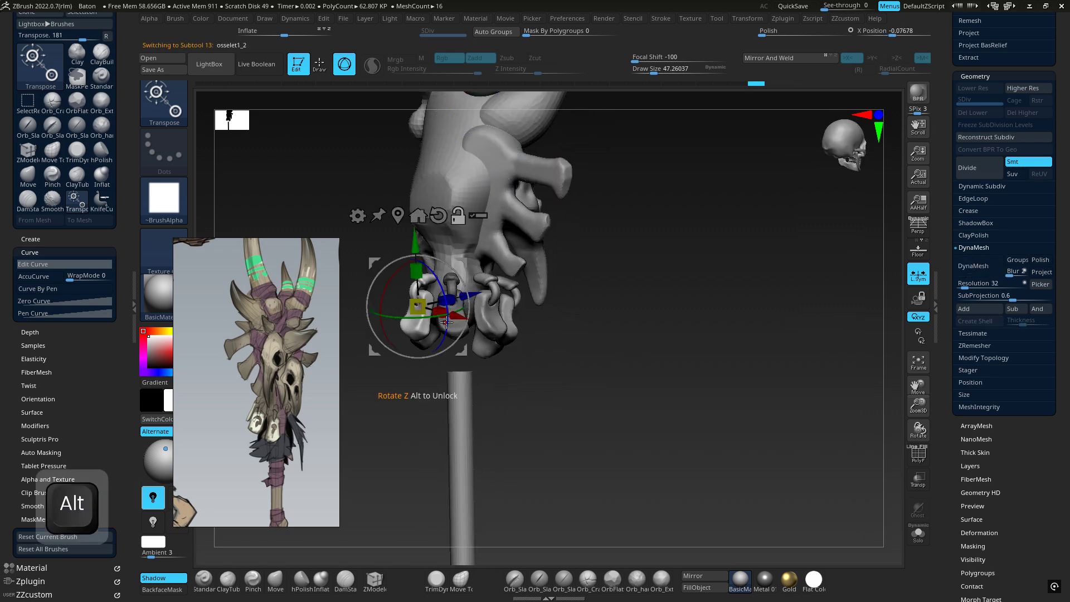
ctrl+drag(650, 329, 695, 400)
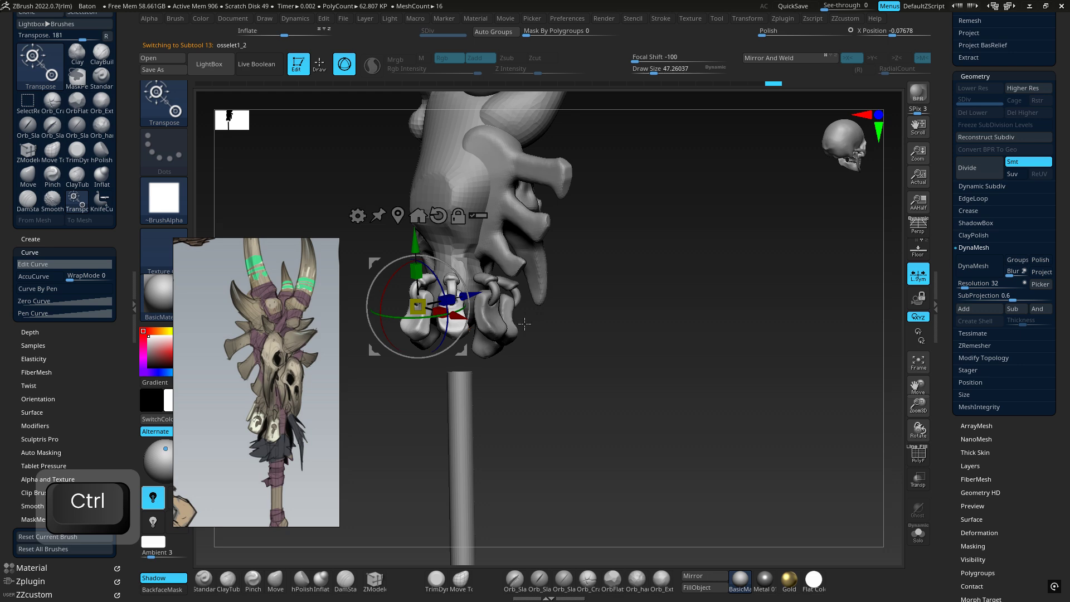
ctrl+right_drag(525, 324, 628, 322)
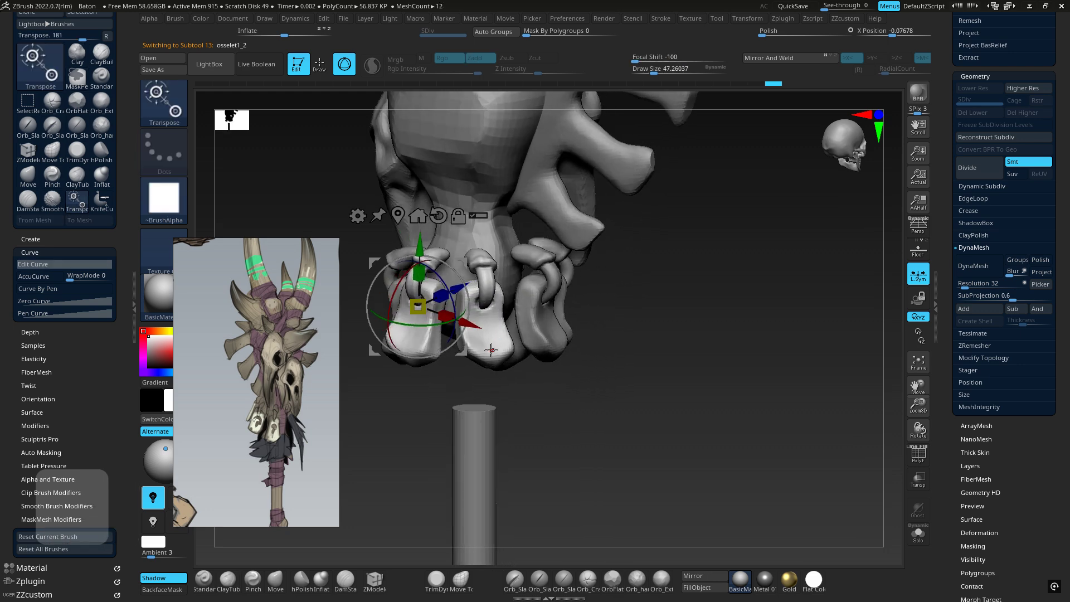
key(ctrl)
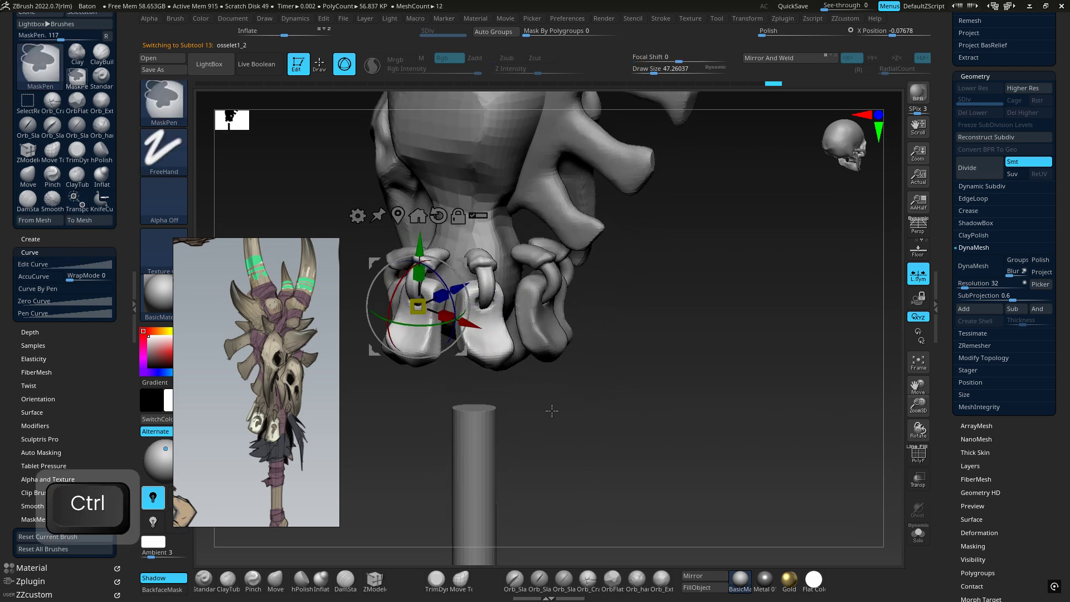
click(919, 534)
drag(557, 370, 566, 339)
mouse_move(670, 418)
ctrl+shift+mouse_down()
mouse_move(552, 220)
mouse_move(452, 213)
mouse_move(480, 200)
mouse_move(454, 214)
ctrl+shift+mouse_up()
drag(486, 308, 563, 306)
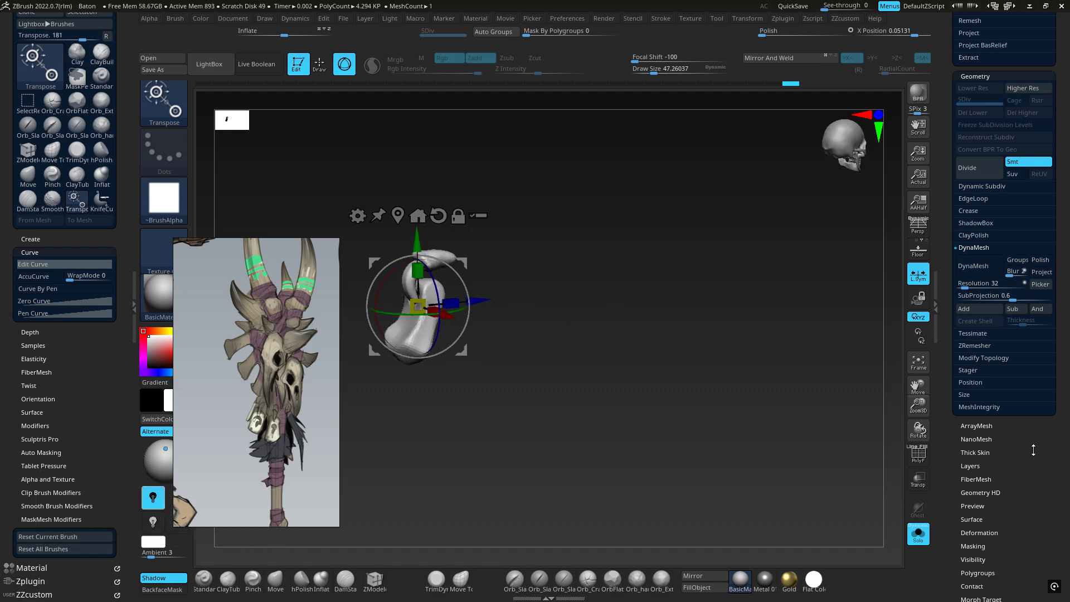
Delete the hidden geometry of osselet1_2 and show all the other subtools again.
drag(1034, 450, 1007, 392)
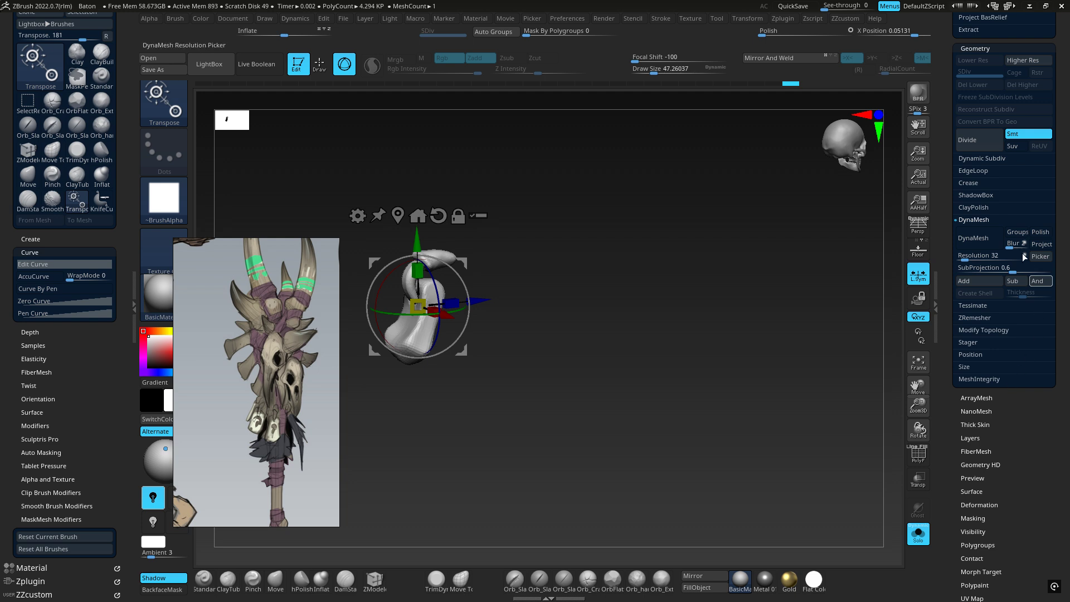
click(973, 221)
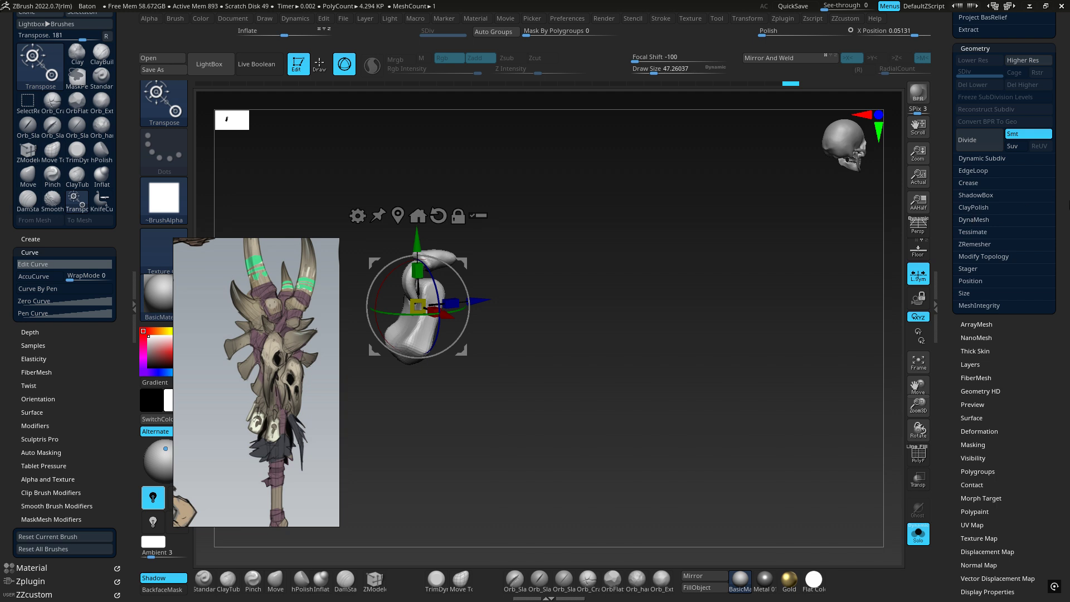
drag(1064, 207, 1060, 225)
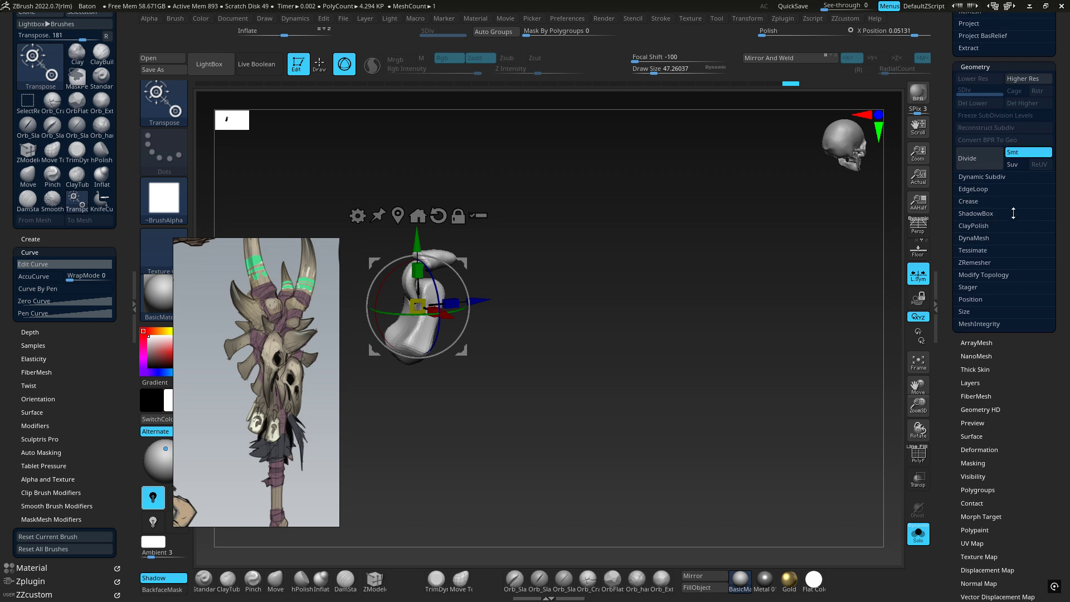
click(979, 274)
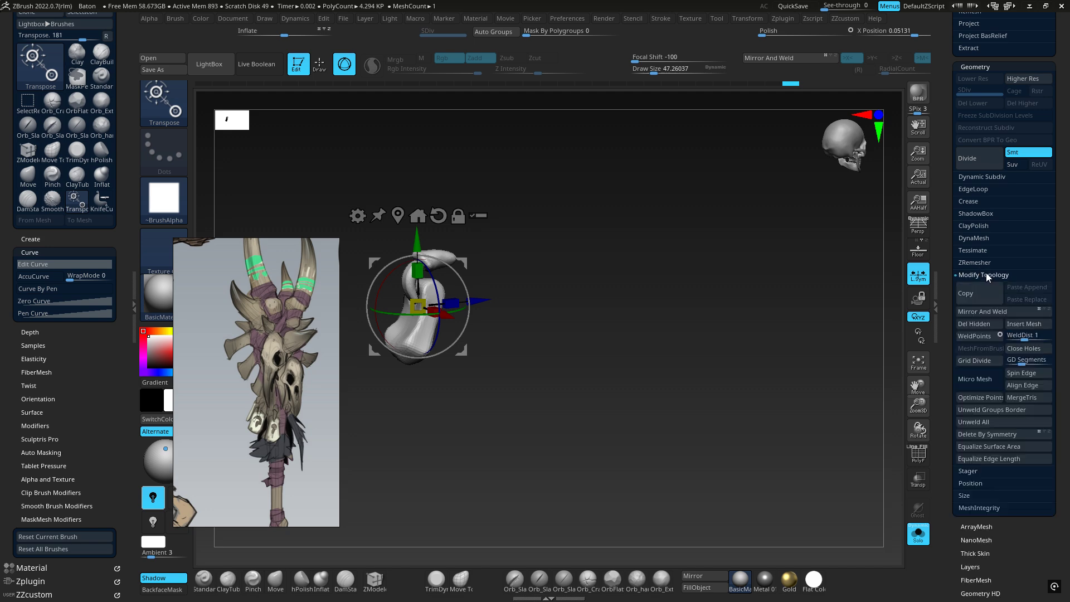
click(966, 324)
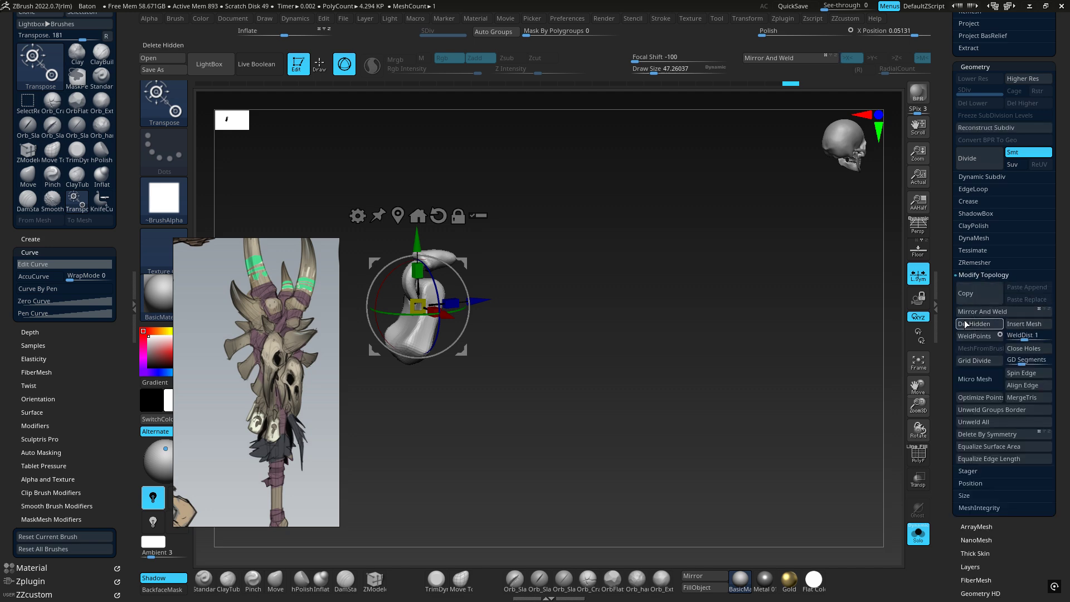
click(918, 533)
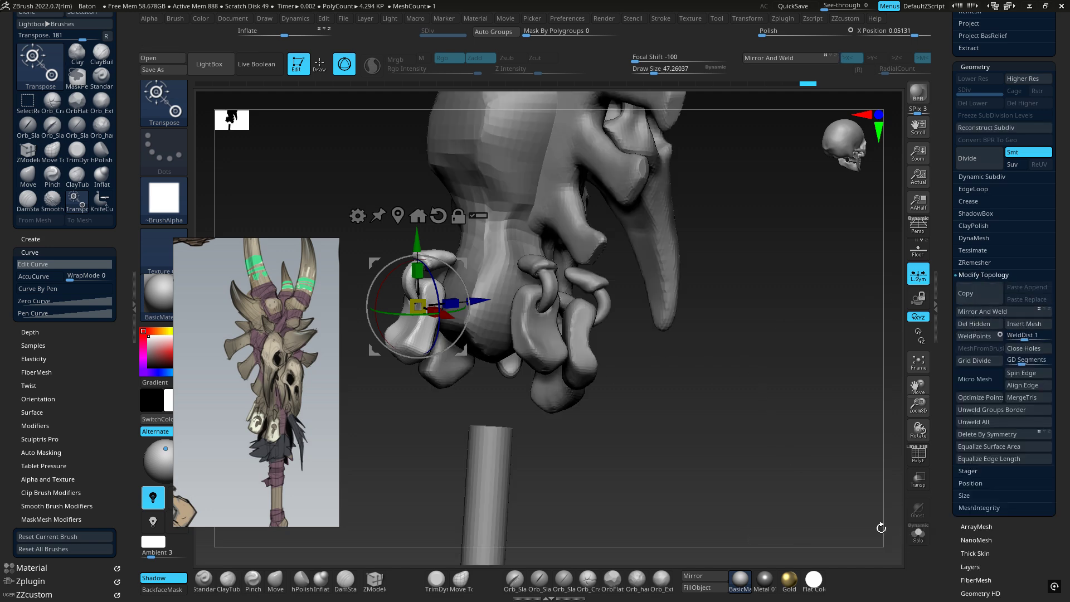
Reset the gizmo orientation on the remaining osselet1_2 bone and move it about 0.09 along Z toward the central mass.
right_drag(584, 364, 562, 368)
shift+right_drag(683, 366, 595, 344)
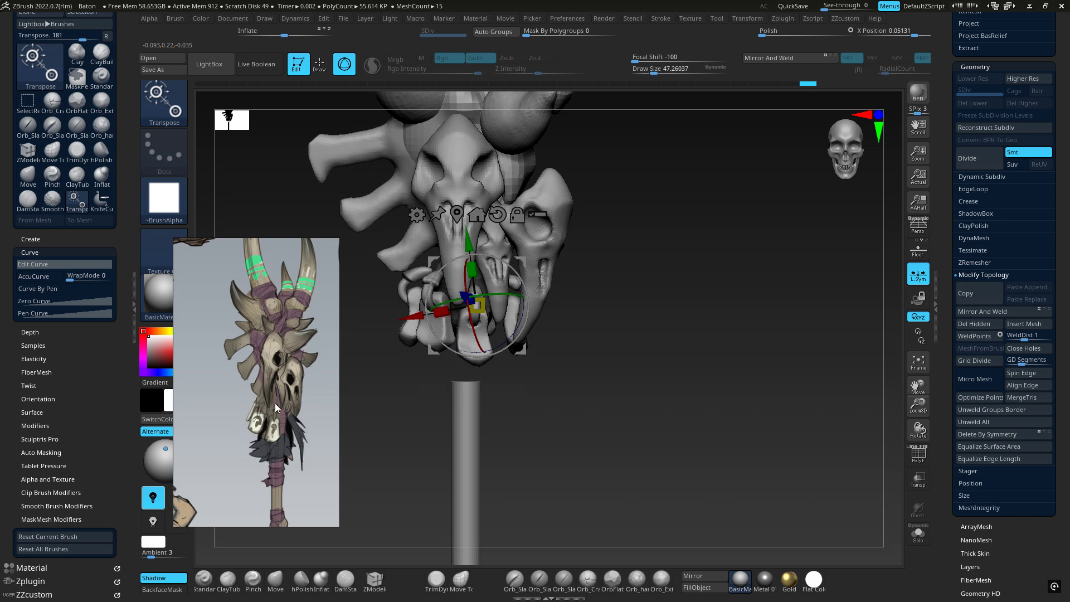
right_drag(630, 326, 683, 373)
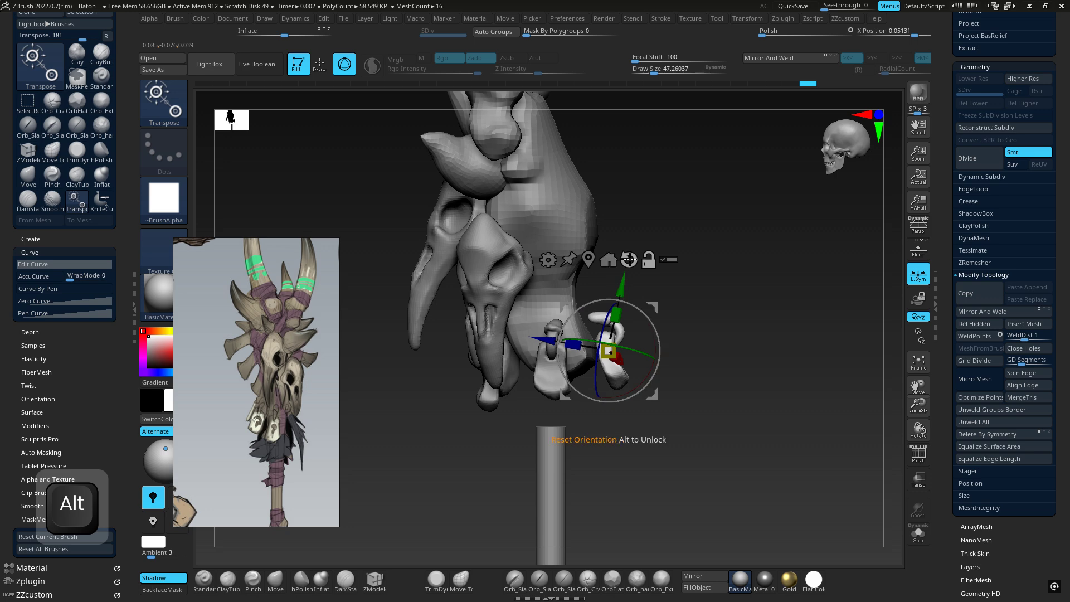
click(629, 259)
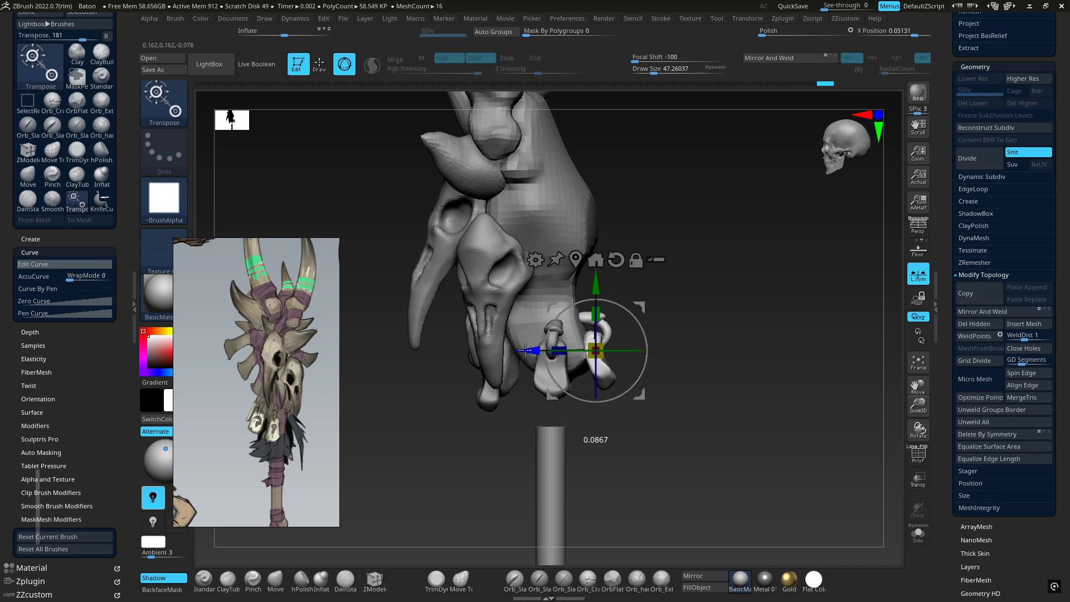
drag(526, 350, 521, 351)
Select the osselet1_1 hanging bones, reset their gizmo orientation and move them inward against the central mass.
right_drag(671, 316, 529, 320)
right_drag(703, 336, 535, 276)
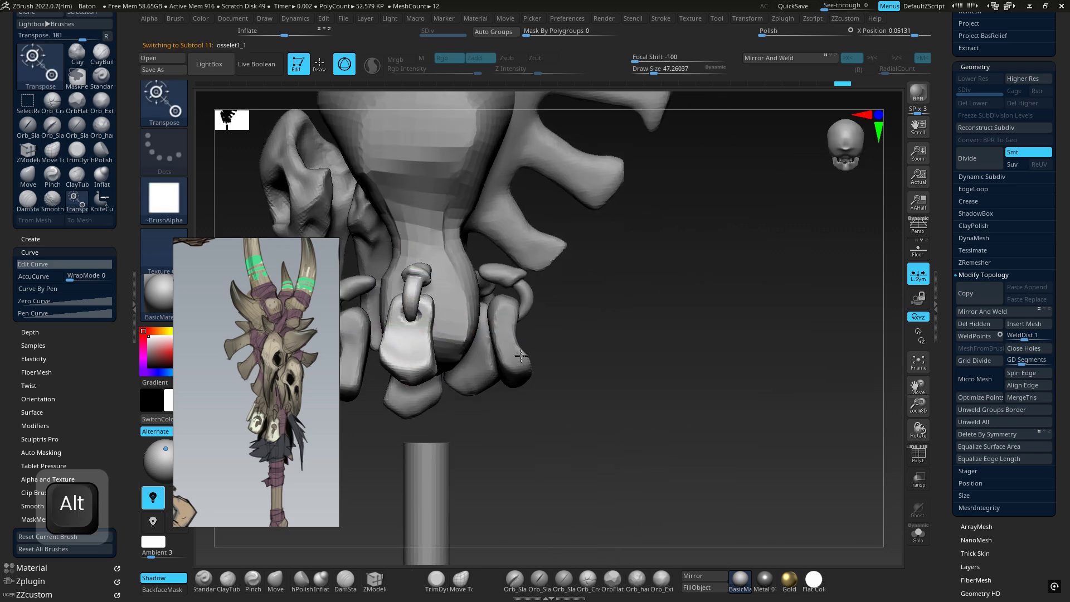
alt+click(495, 258)
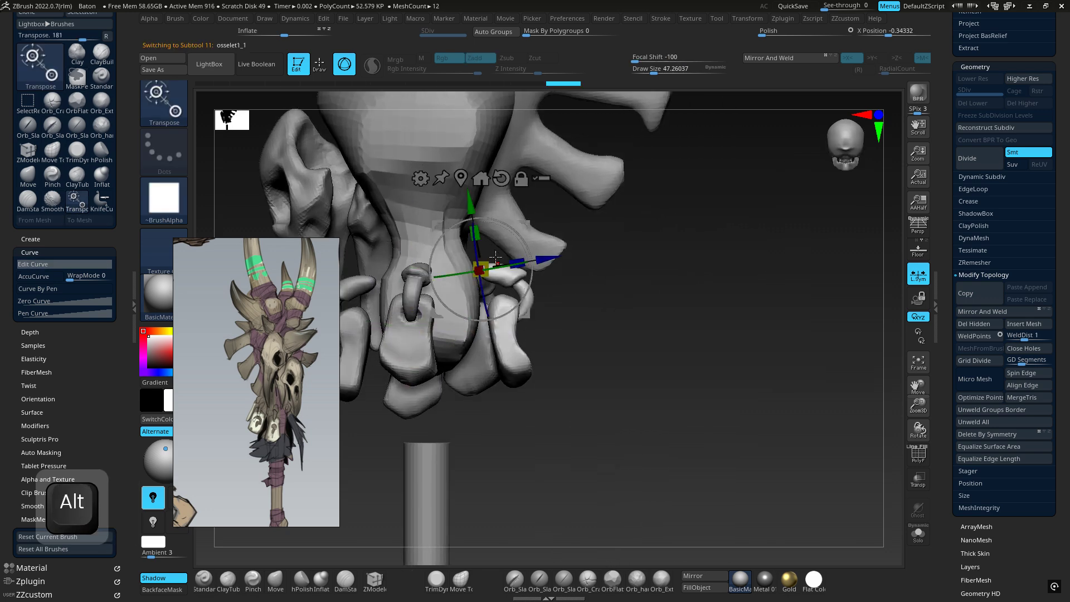
click(501, 178)
drag(554, 266, 541, 266)
Lengthen the staff shaft PM3D_Cylinder3D_1 and raise it to meet the bottom of the staff head.
right_drag(630, 275, 546, 271)
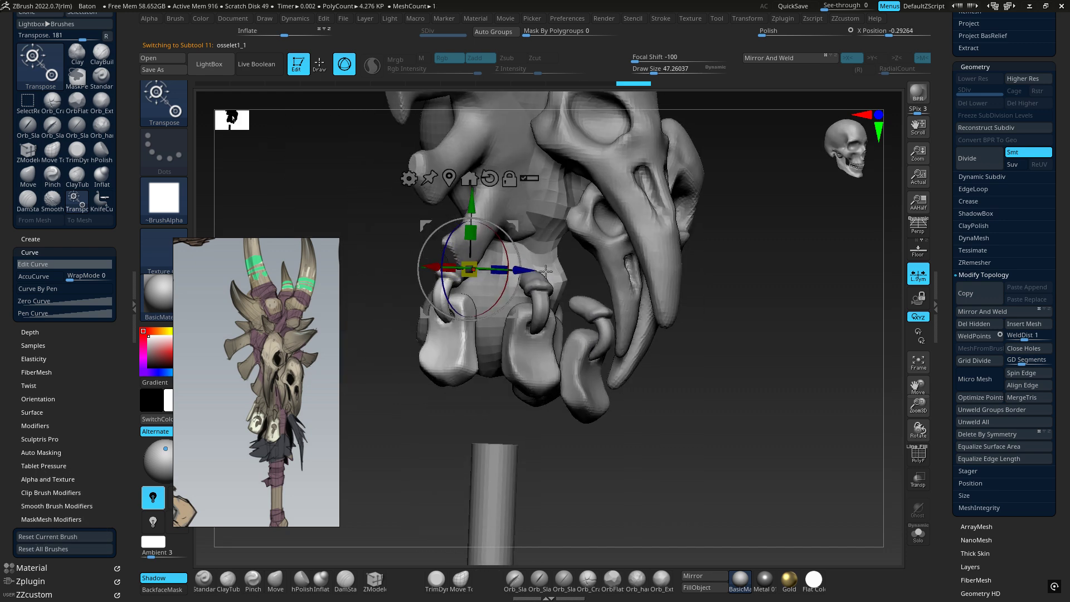
mouse_move(563, 316)
ctrl+right_down()
mouse_move(564, 299)
mouse_move(538, 299)
mouse_move(571, 299)
mouse_move(515, 302)
mouse_move(560, 315)
mouse_move(547, 336)
ctrl+right_up()
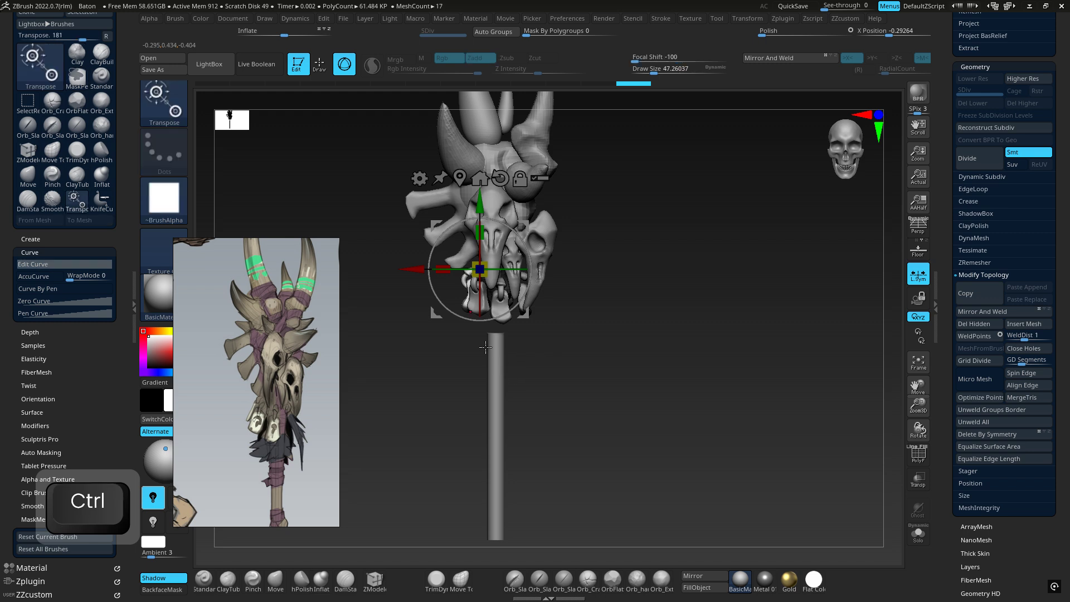
alt+click(491, 365)
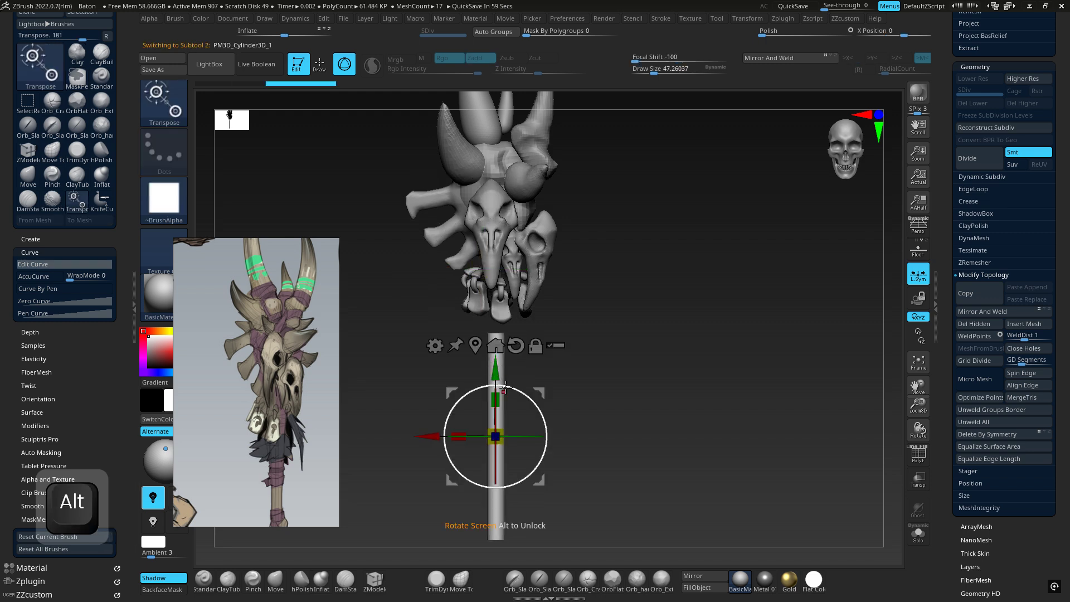
drag(496, 399, 505, 350)
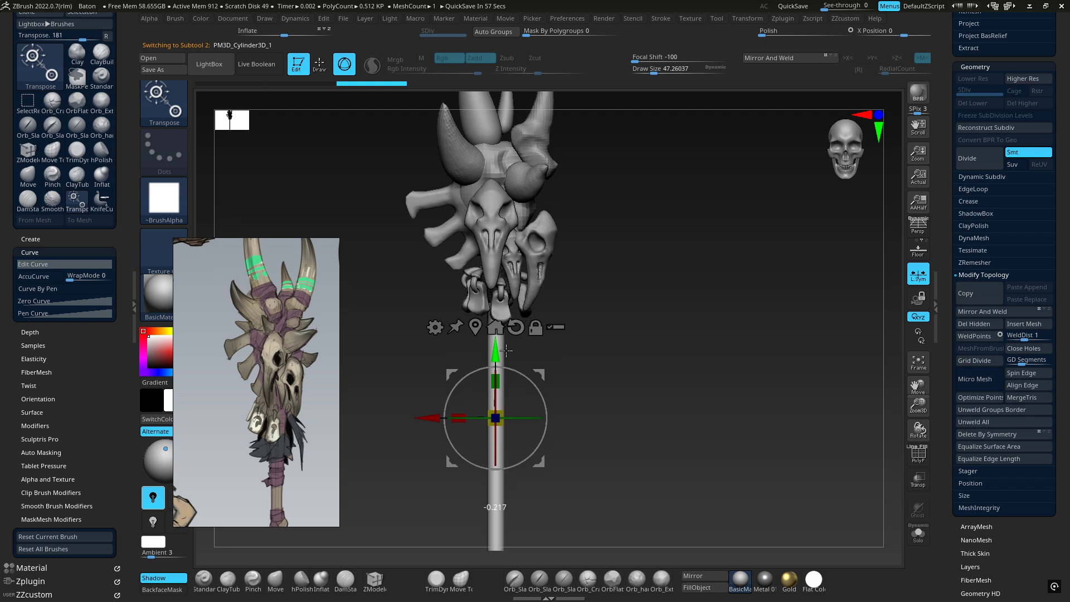
Select the Ribs subtool, tilt it slightly in the screen plane and nudge it toward the staff head.
alt+drag(607, 294, 593, 390)
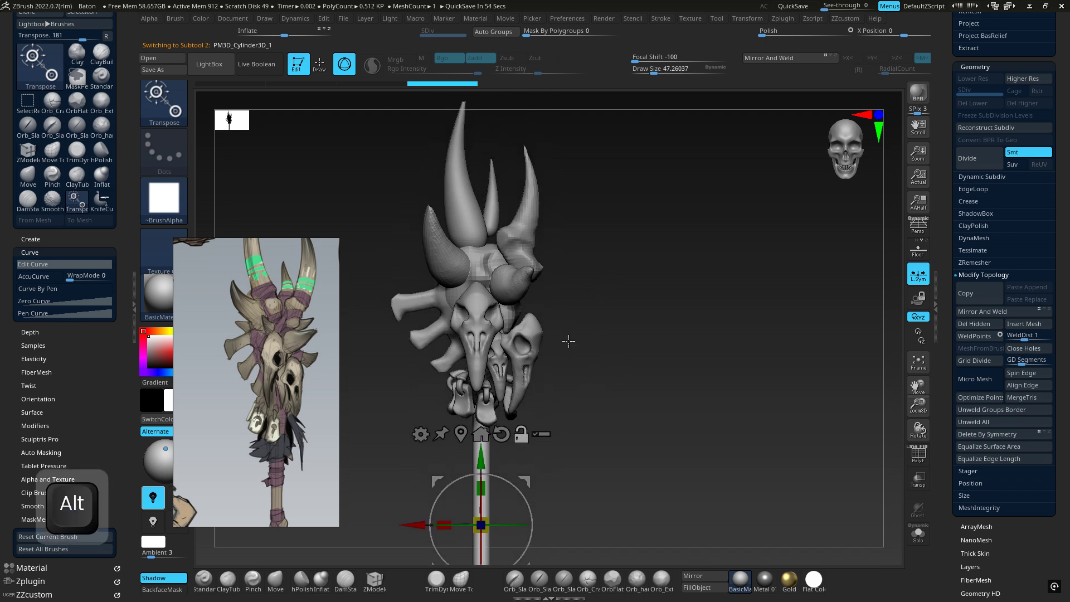
alt+click(437, 308)
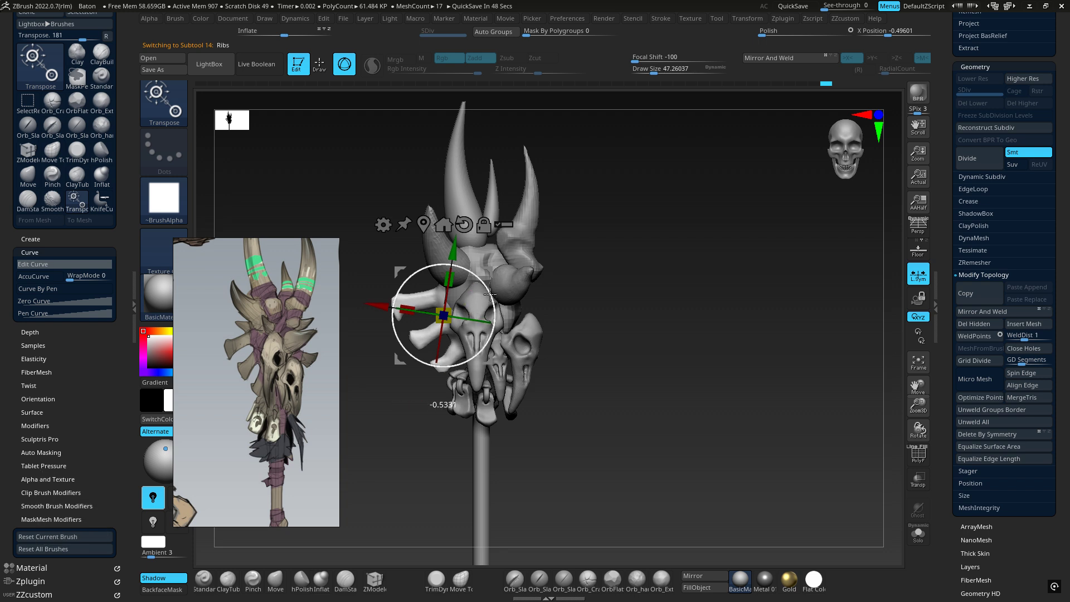
drag(491, 293, 486, 291)
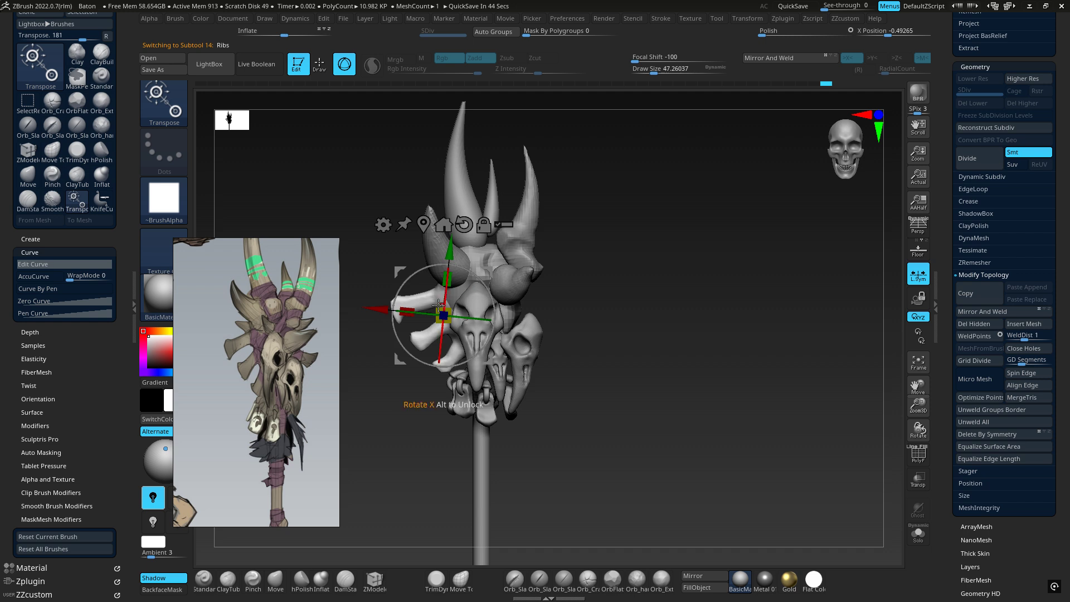
drag(488, 272, 488, 270)
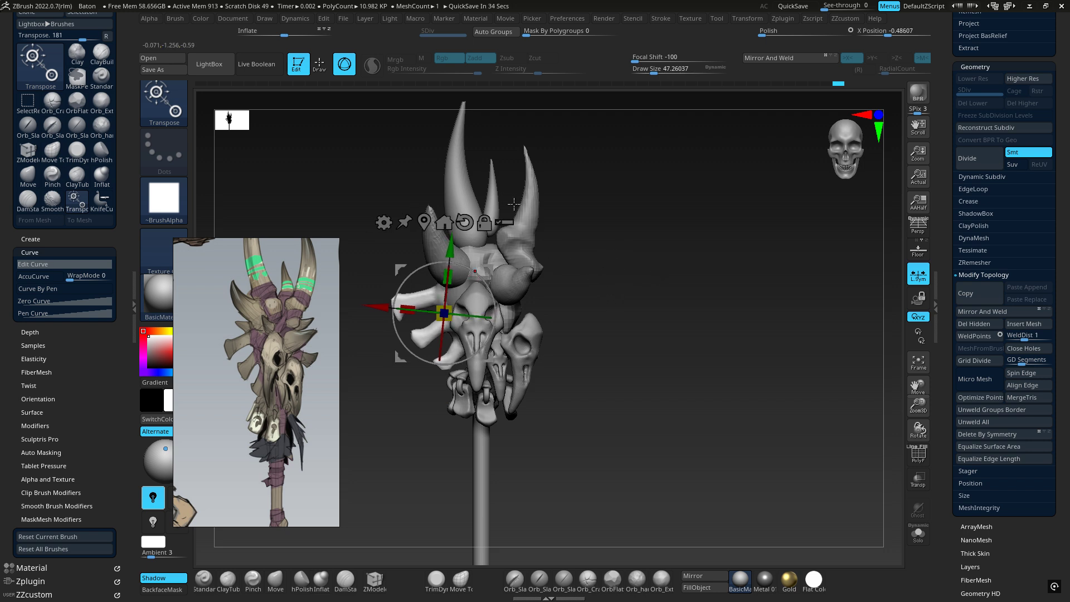
Select the small raven skull Tete-de-corbeau1, rotate it about 3.3° and move it inward toward the main skull.
alt+click(460, 187)
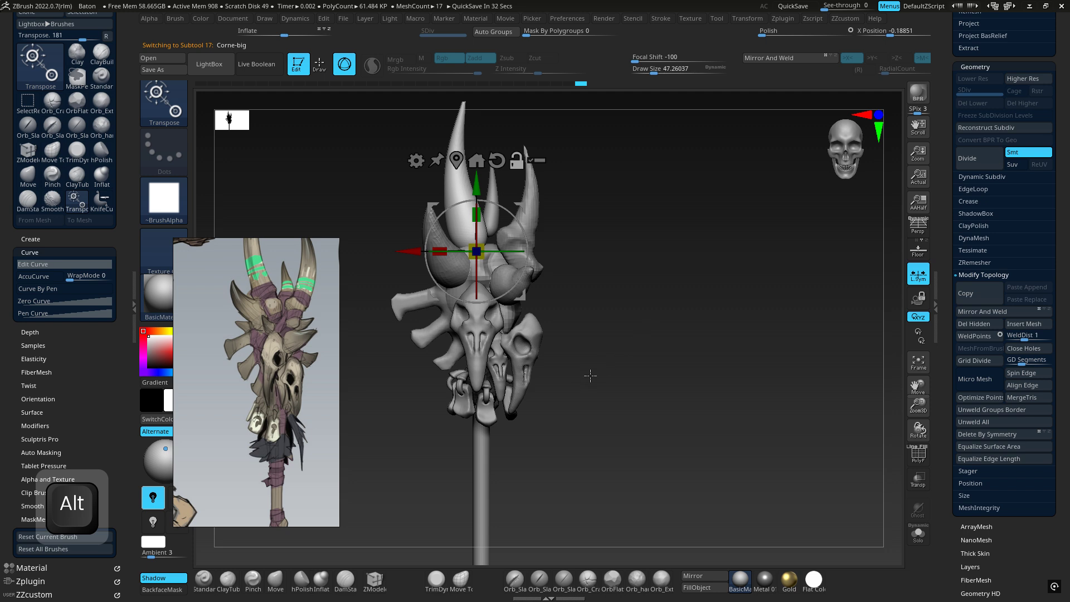
alt+drag(590, 375, 619, 308)
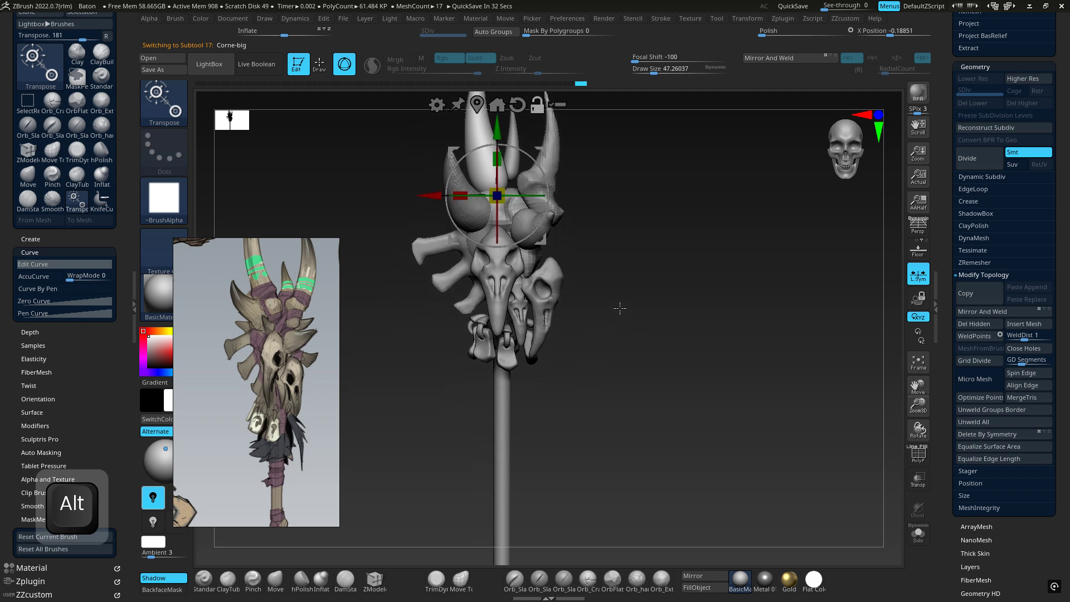
alt+click(556, 272)
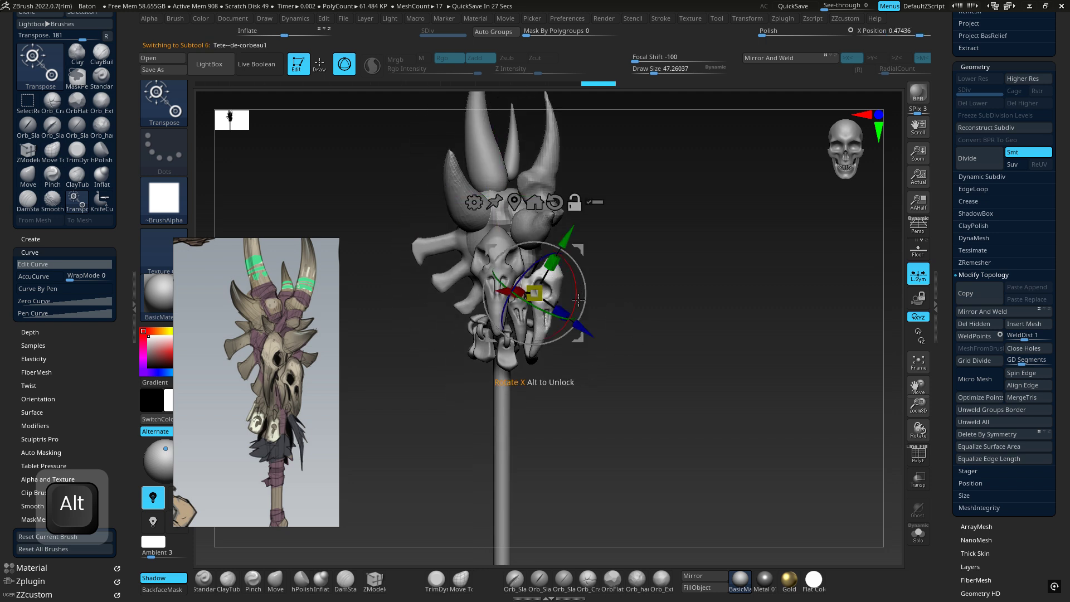
drag(581, 268, 581, 264)
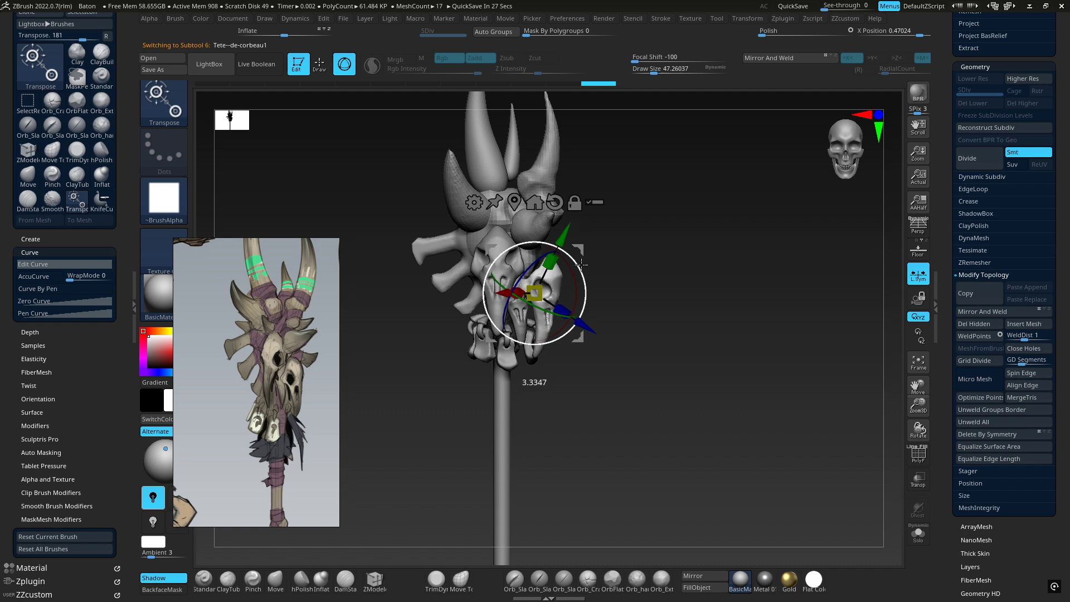
drag(540, 294, 545, 288)
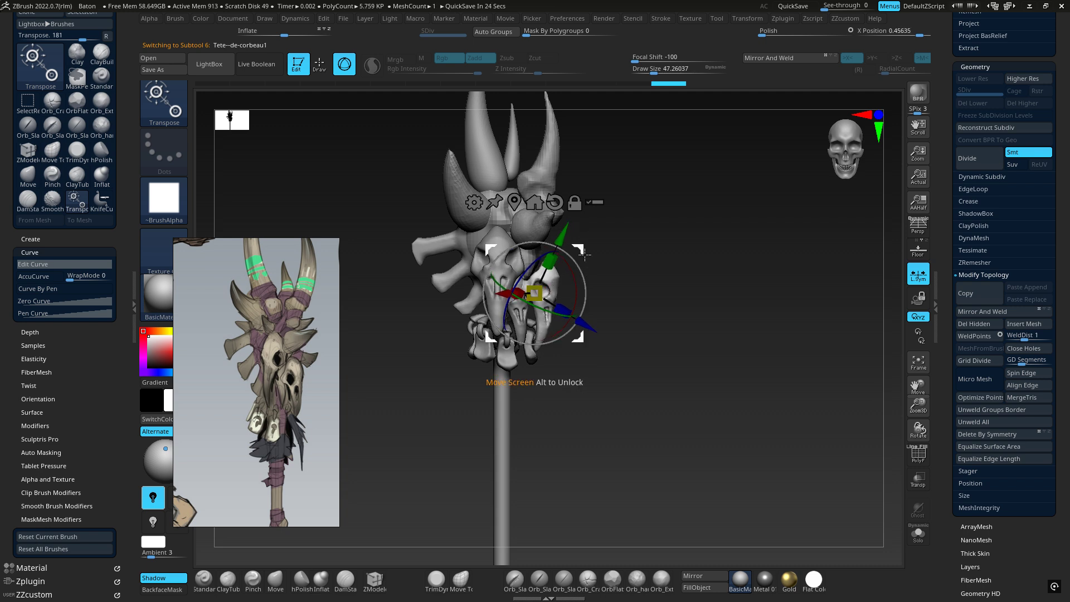
drag(583, 250, 624, 248)
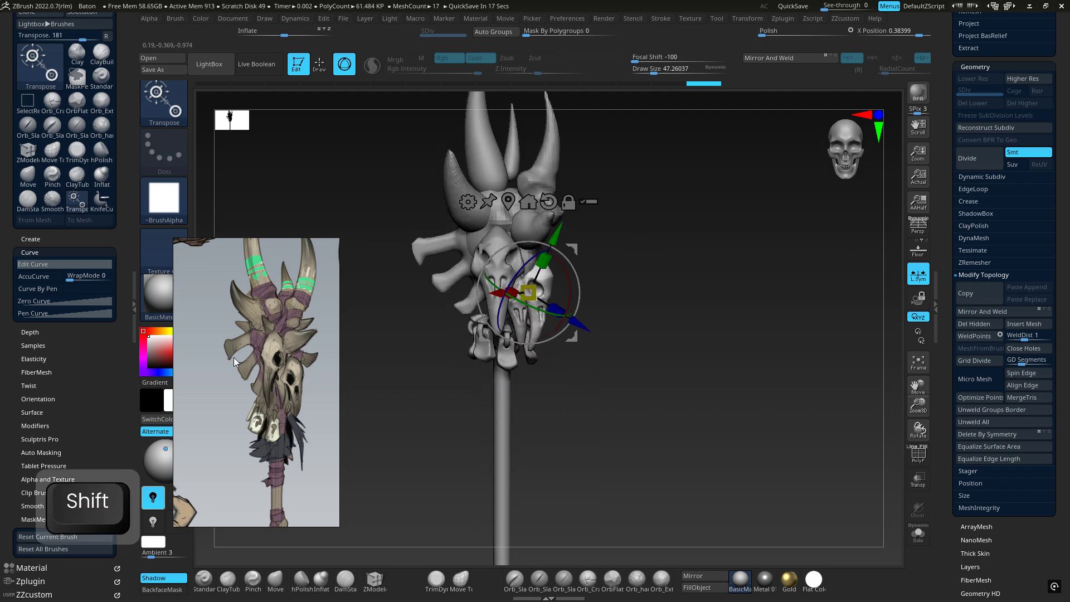
Reset the gizmo orientation on the Ribs, duplicate them along X to the opposite side of the staff head and flip the copy horizontally.
alt+click(443, 275)
mouse_move(483, 269)
ctrl+right_down()
mouse_move(613, 253)
mouse_move(563, 298)
mouse_move(633, 304)
ctrl+right_up()
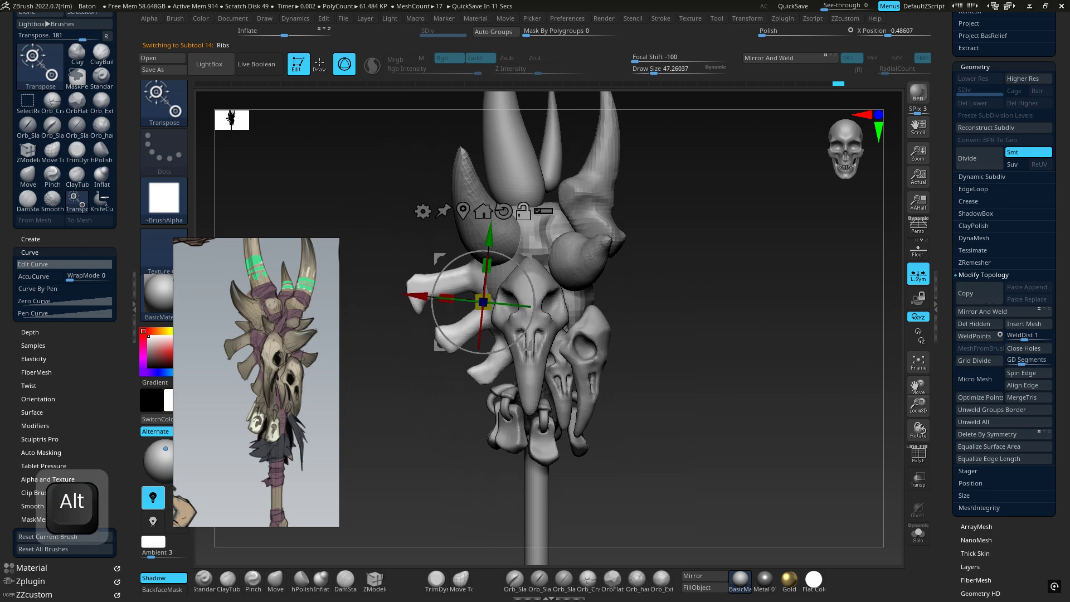
drag(1066, 327, 1020, 213)
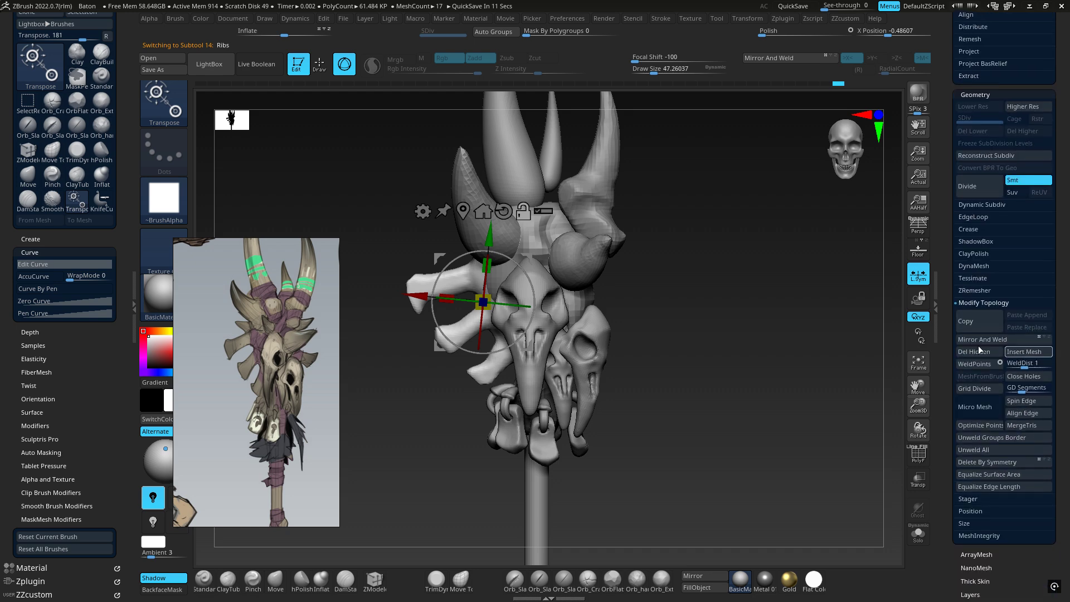
alt+click(502, 206)
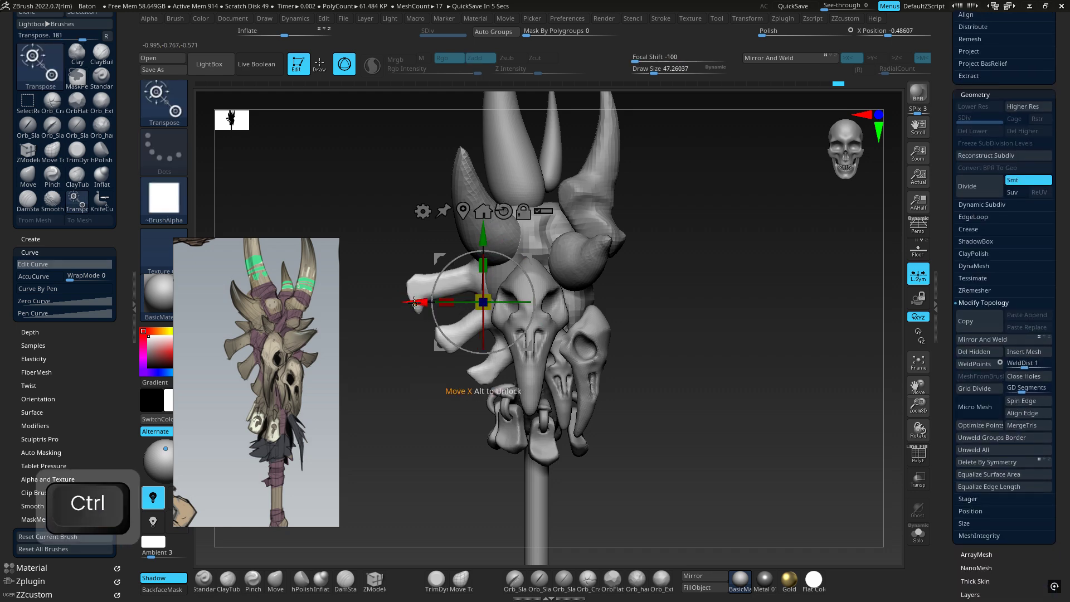
ctrl+drag(417, 303, 620, 304)
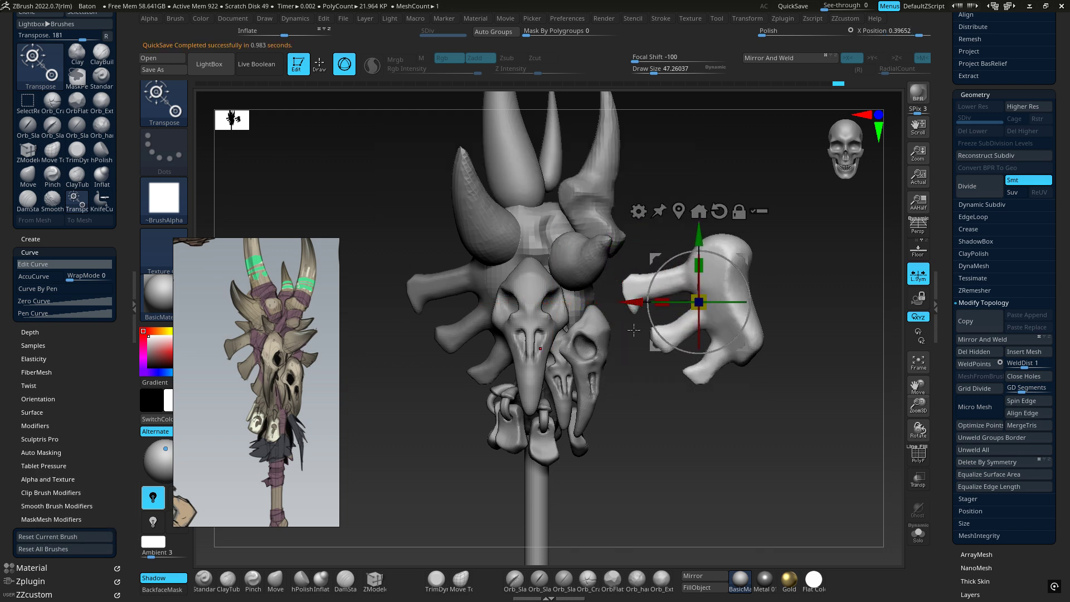
drag(680, 300, 847, 310)
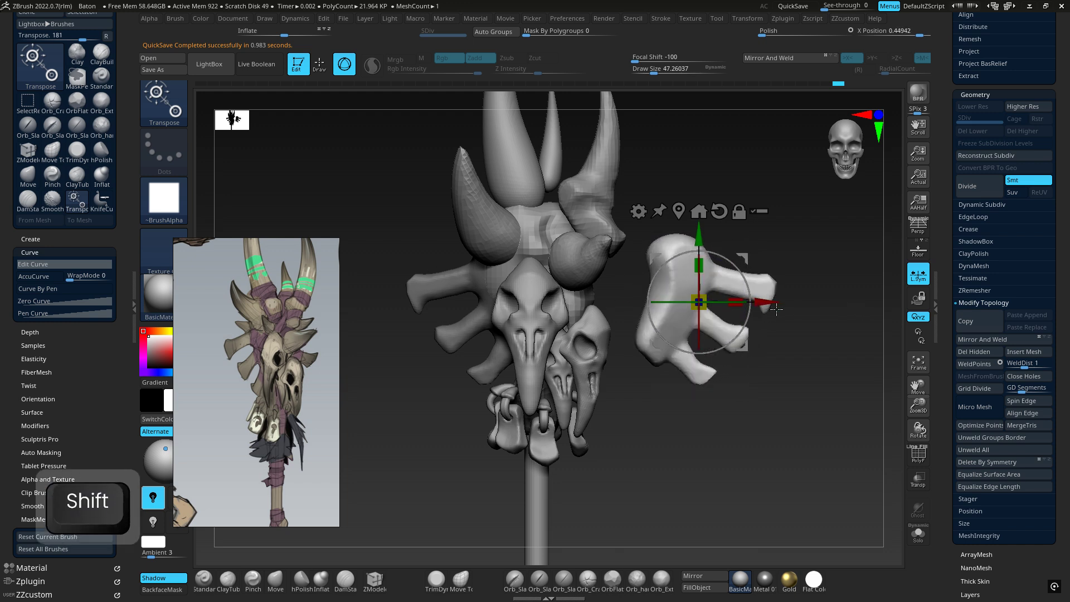
alt+drag(776, 309, 720, 297)
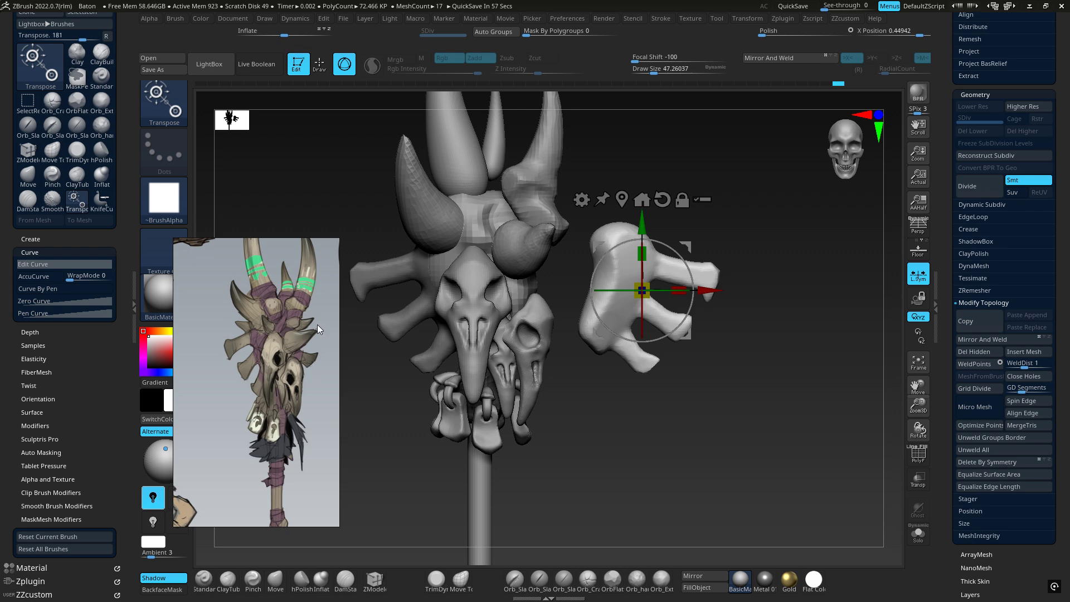
Move the flipped rib copy against the staff head behind the small raven skull and rotate it about -29°.
mouse_move(685, 340)
right_down()
mouse_move(606, 336)
mouse_move(693, 343)
right_up()
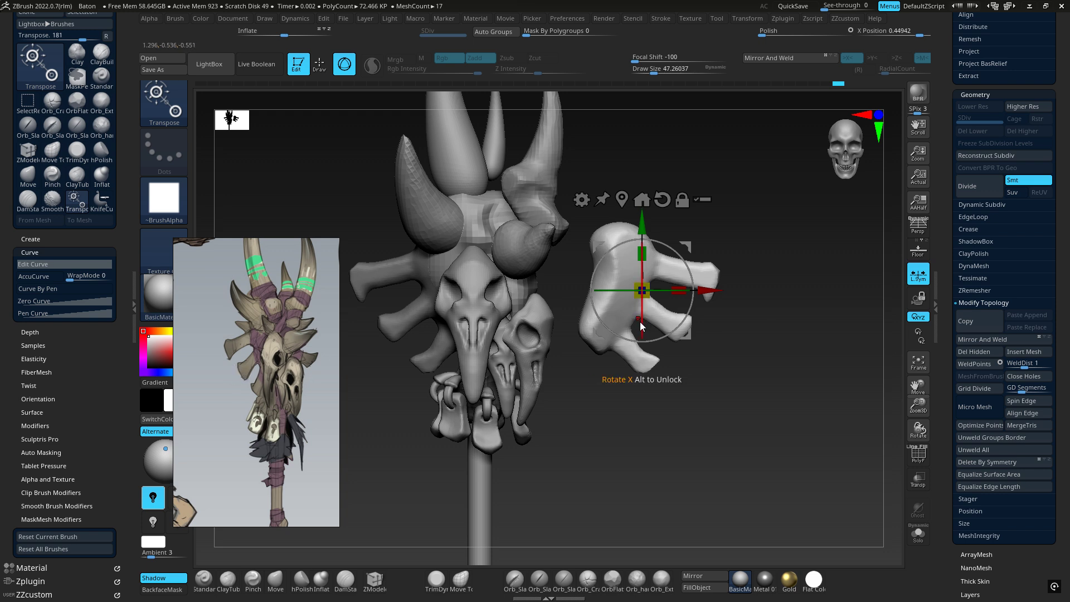
drag(640, 323, 680, 270)
shift+drag(561, 289, 764, 334)
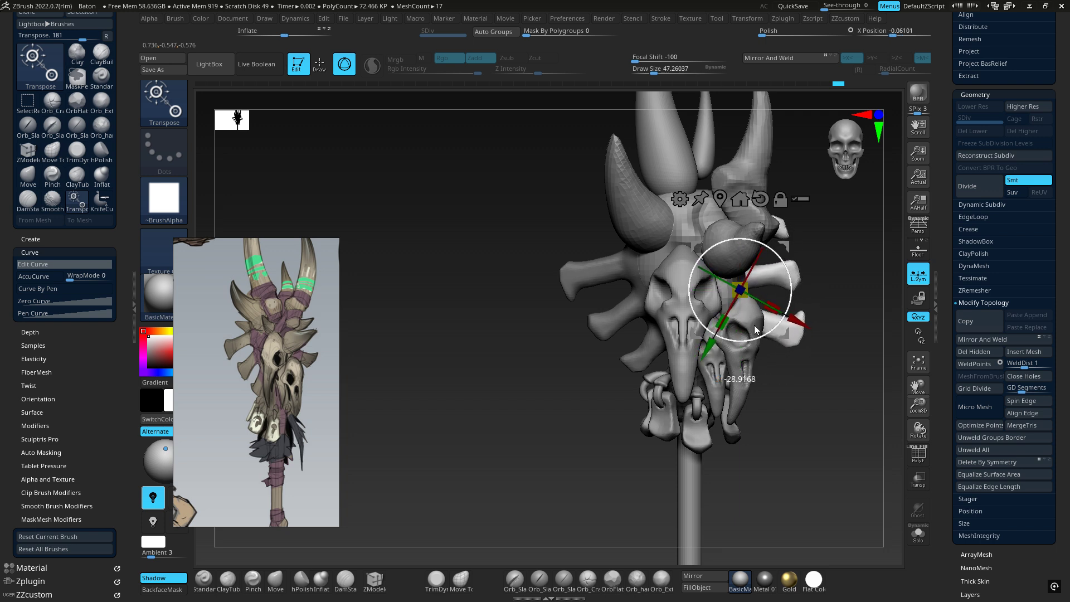
mouse_move(783, 243)
mouse_down()
mouse_move(775, 217)
mouse_move(780, 245)
mouse_up()
right_drag(758, 251, 672, 248)
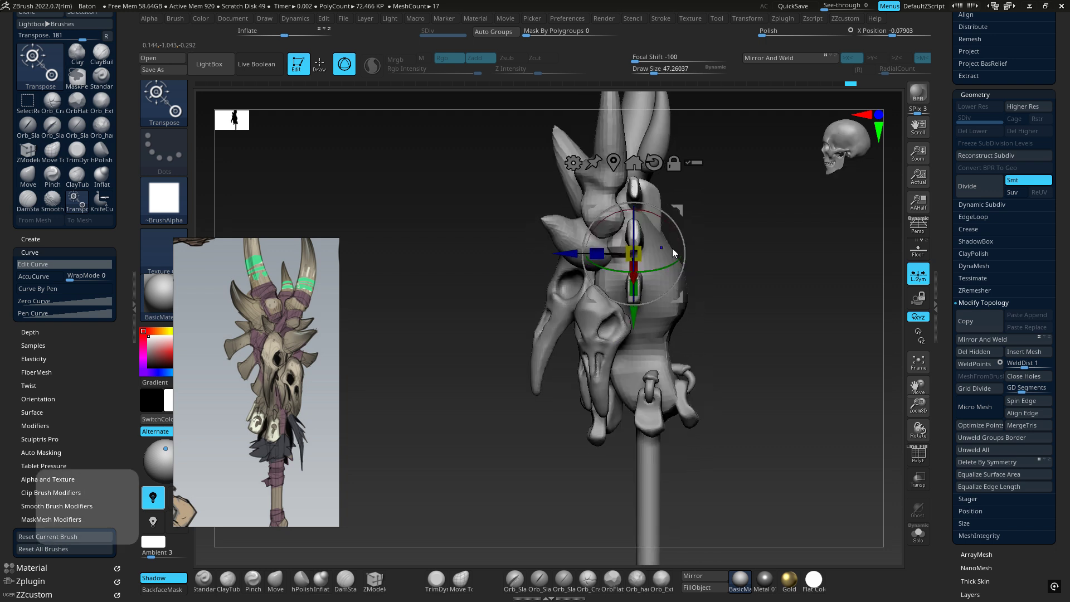
Fine-tune the rib copy's depth and placement from side and front so its bones emerge beside the horn and small skull.
alt+click(613, 162)
key(q)
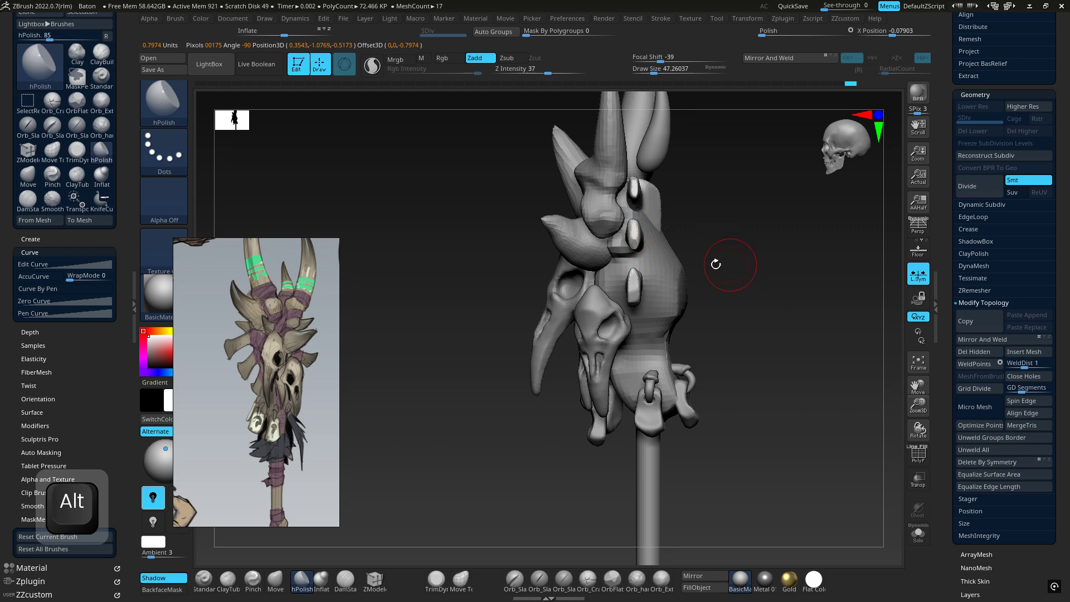
drag(716, 264, 701, 252)
key(w)
drag(703, 200, 697, 210)
right_drag(697, 216, 756, 229)
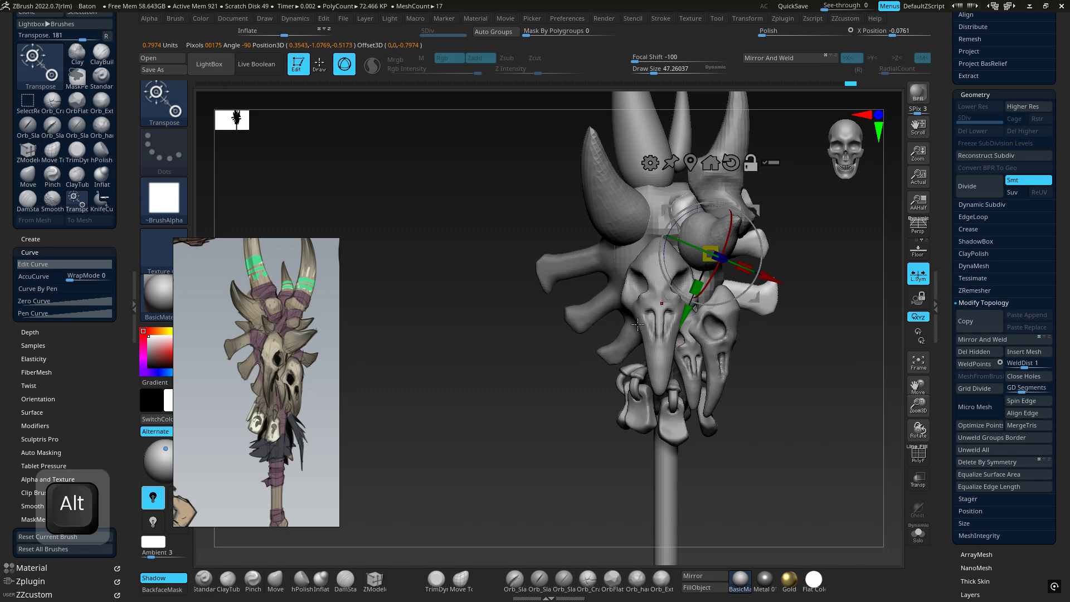
alt+right_drag(638, 324, 589, 270)
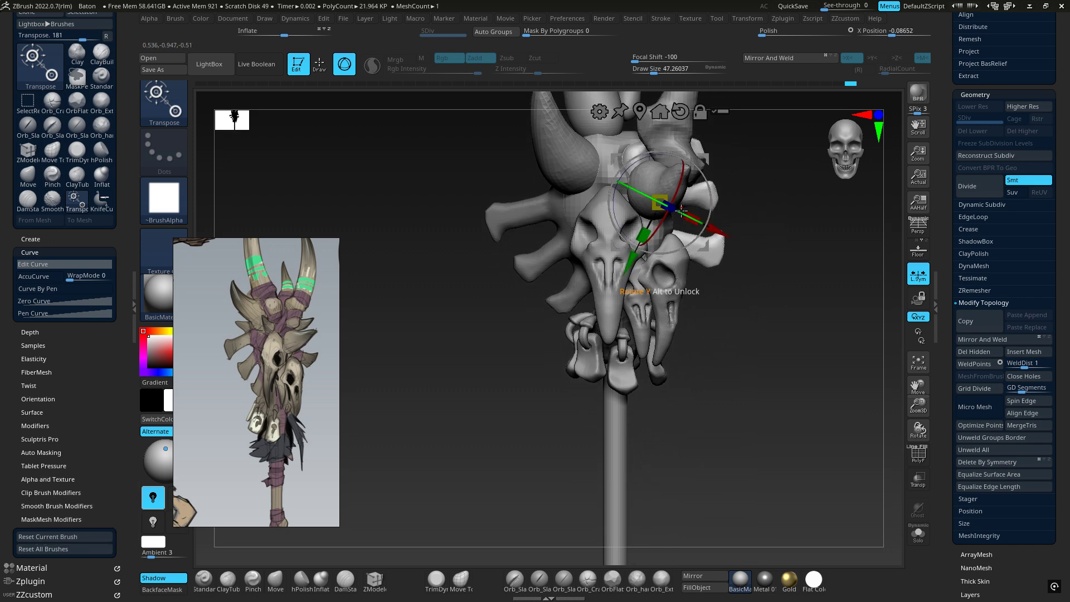
right_drag(708, 204, 650, 208)
drag(666, 210, 671, 213)
right_drag(671, 213, 703, 216)
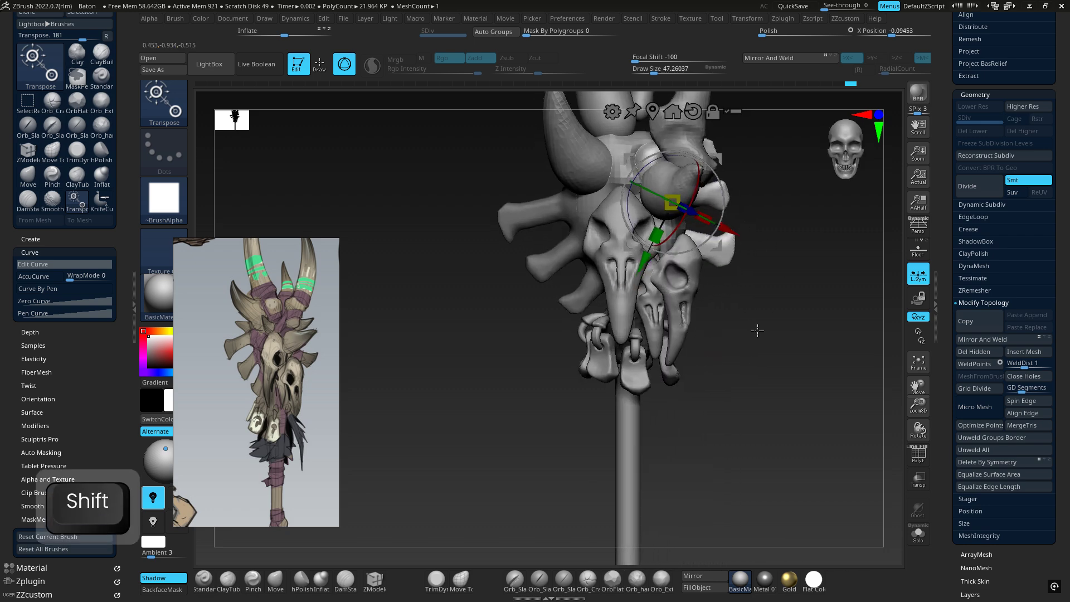
Examine the whole staff head and the large horn Corne-big against the concept reference.
ctrl+right_drag(758, 330, 689, 321)
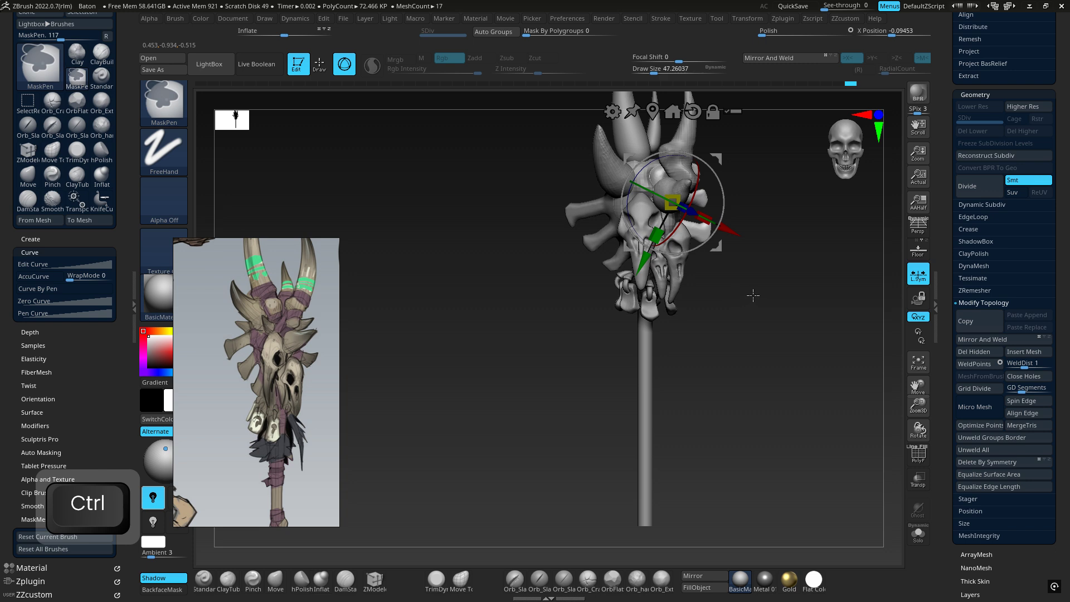
alt+right_drag(736, 251, 681, 309)
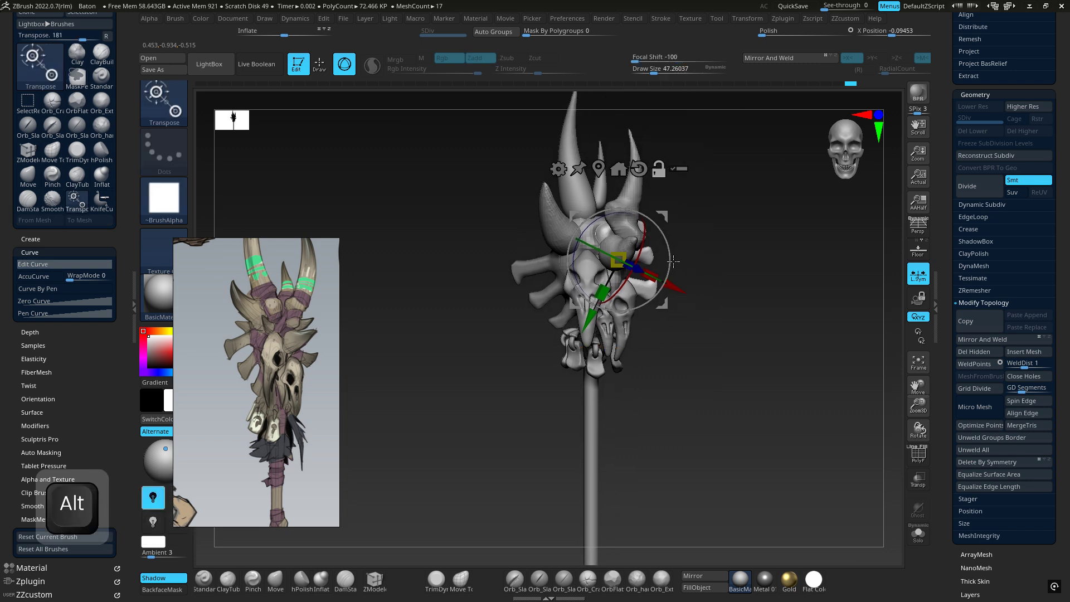
right_drag(539, 326, 583, 322)
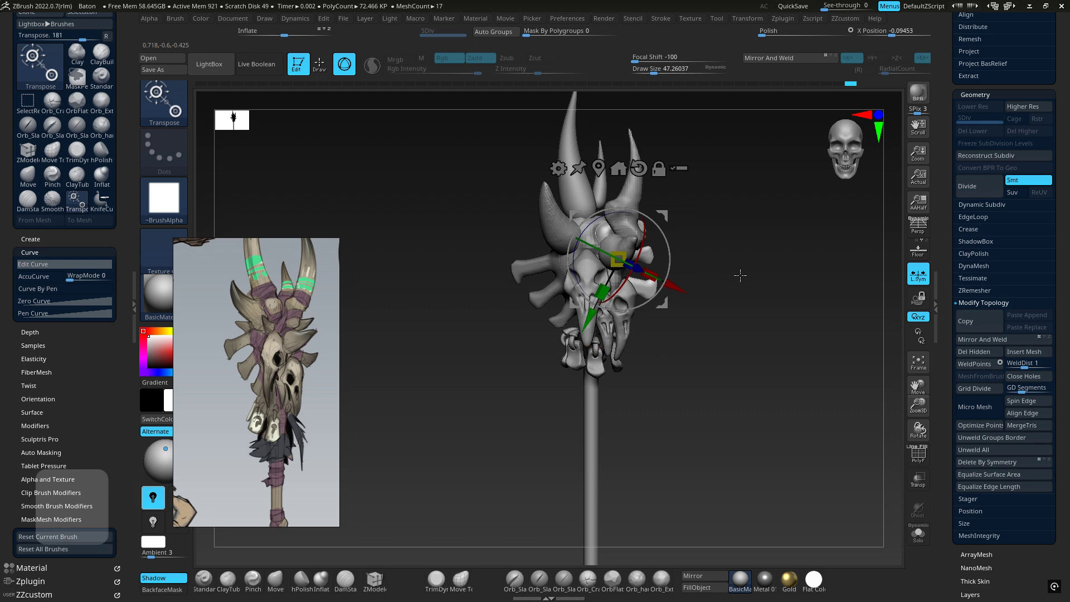
alt+right_drag(732, 275, 736, 273)
alt+click(566, 131)
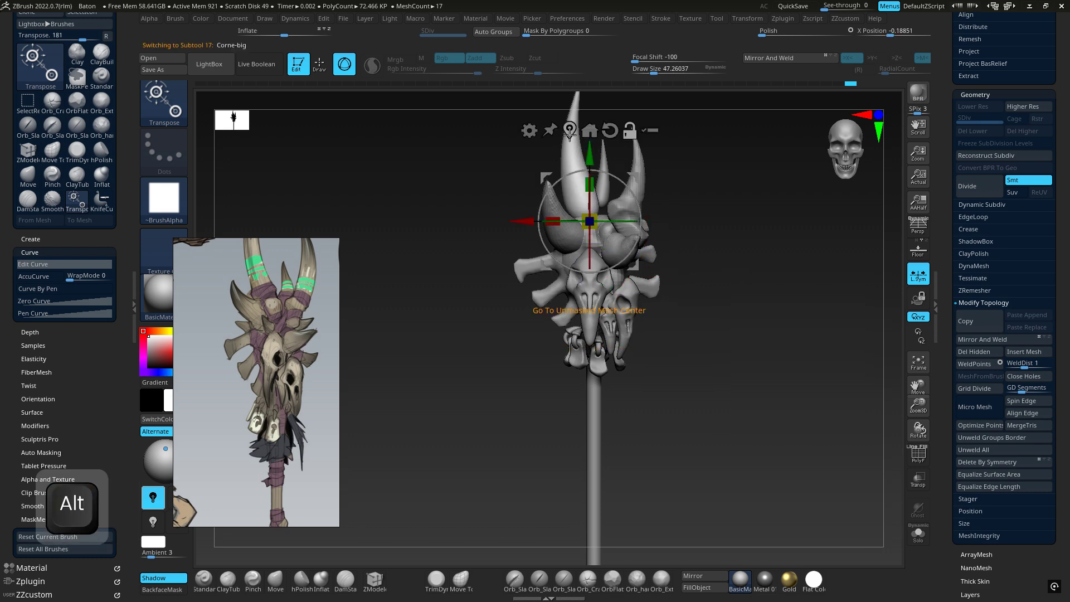
ctrl+right_drag(566, 131, 603, 296)
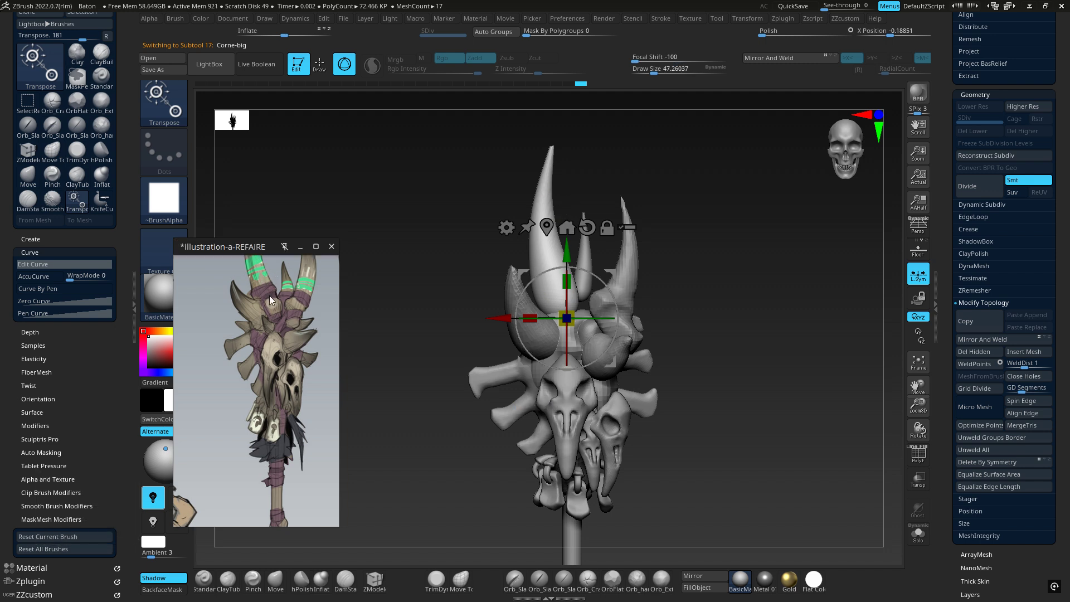
key(ctrl)
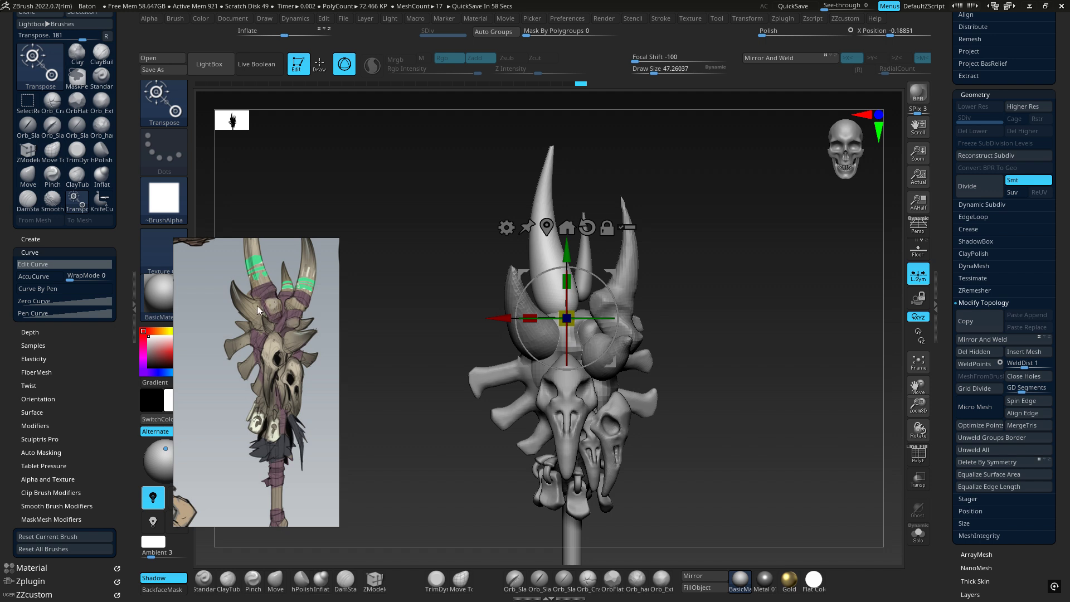
Select the horn corne1 and use the Move brush to pull its thick base inward toward the centre of the staff head.
alt+click(543, 337)
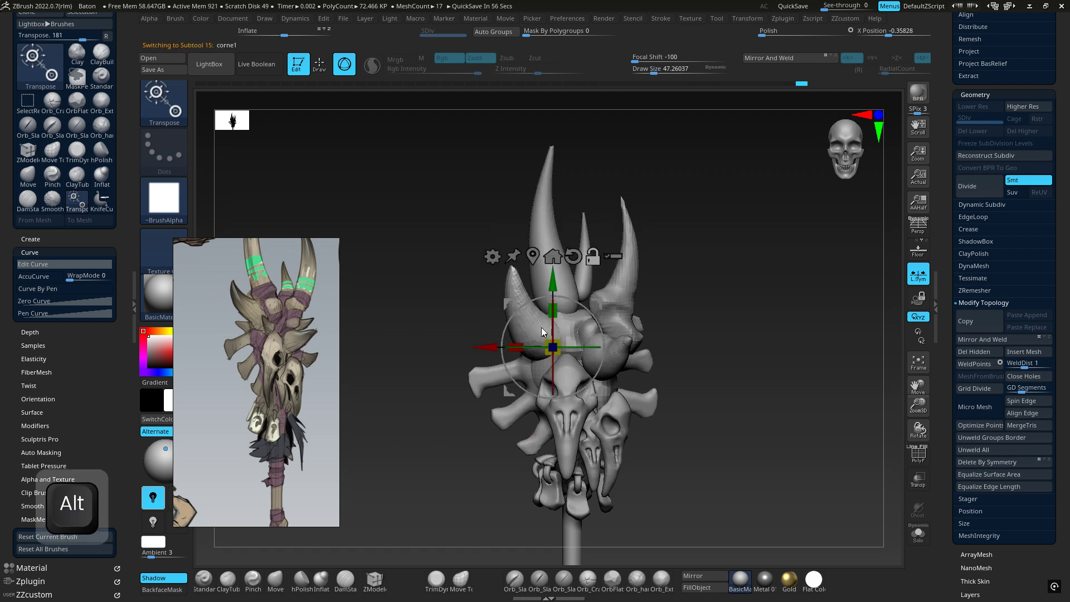
key(ctrl)
ctrl+right_drag(568, 338, 691, 334)
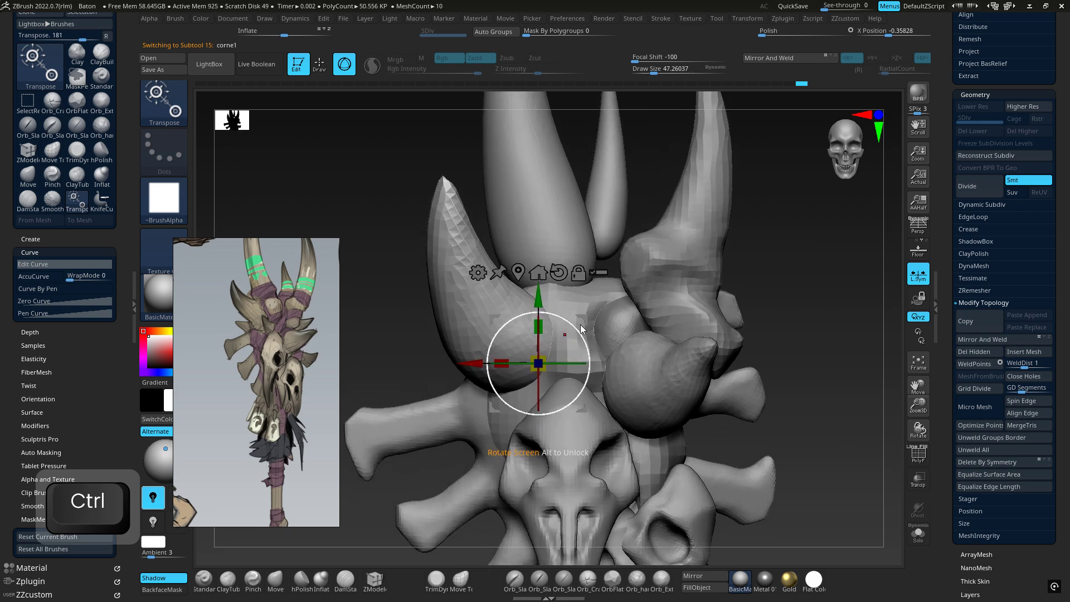
alt+click(473, 282)
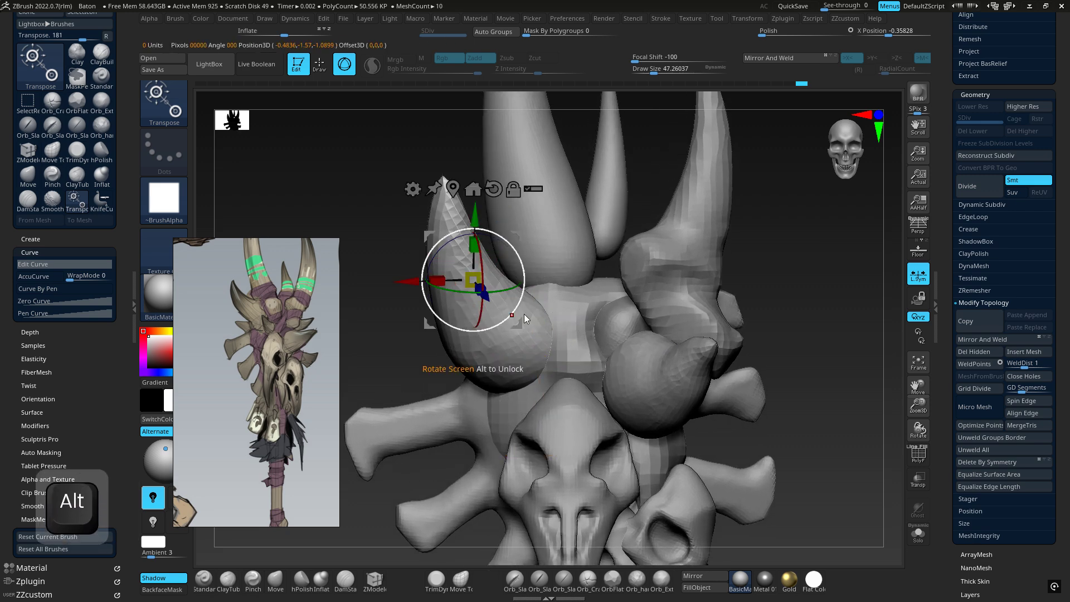
key(1)
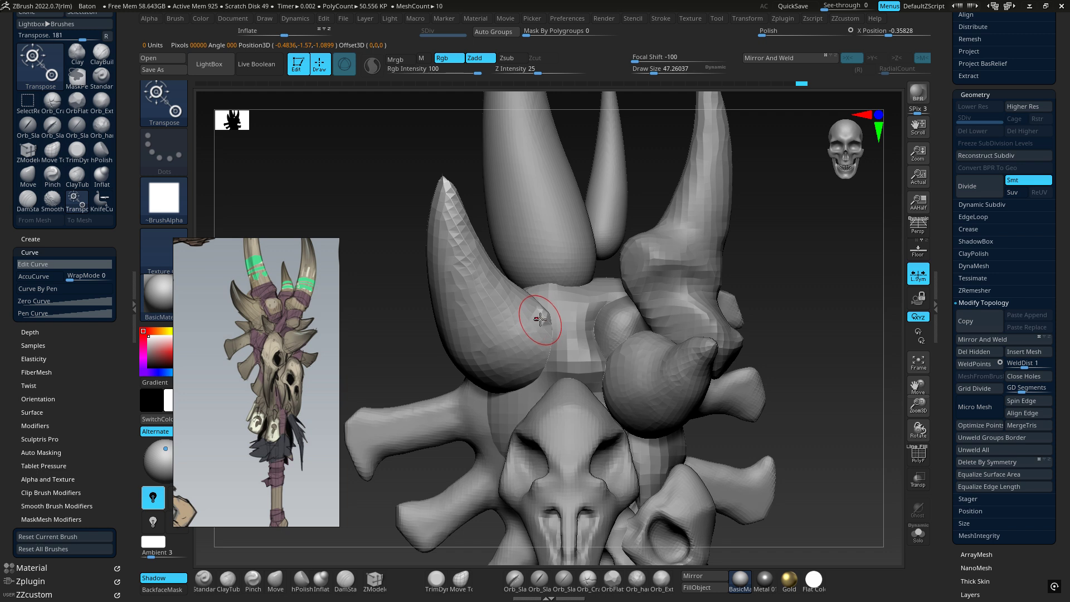
key(4)
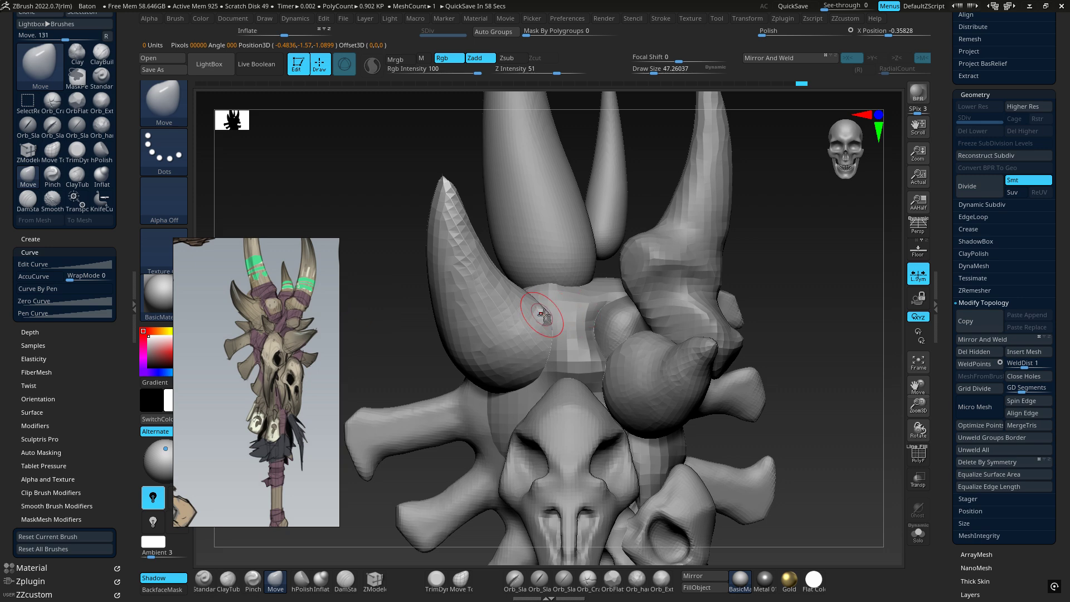
drag(552, 309, 569, 293)
mouse_move(569, 292)
right_down()
mouse_move(557, 295)
mouse_move(647, 251)
mouse_move(568, 322)
right_up()
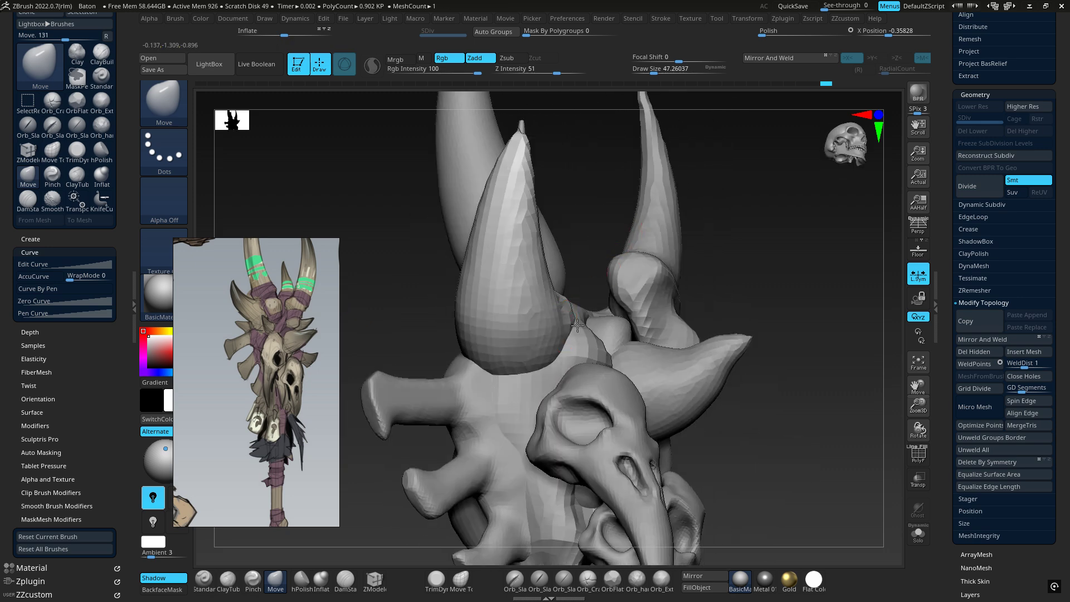
right_drag(652, 335, 582, 316)
drag(587, 307, 608, 262)
right_drag(625, 300, 628, 289)
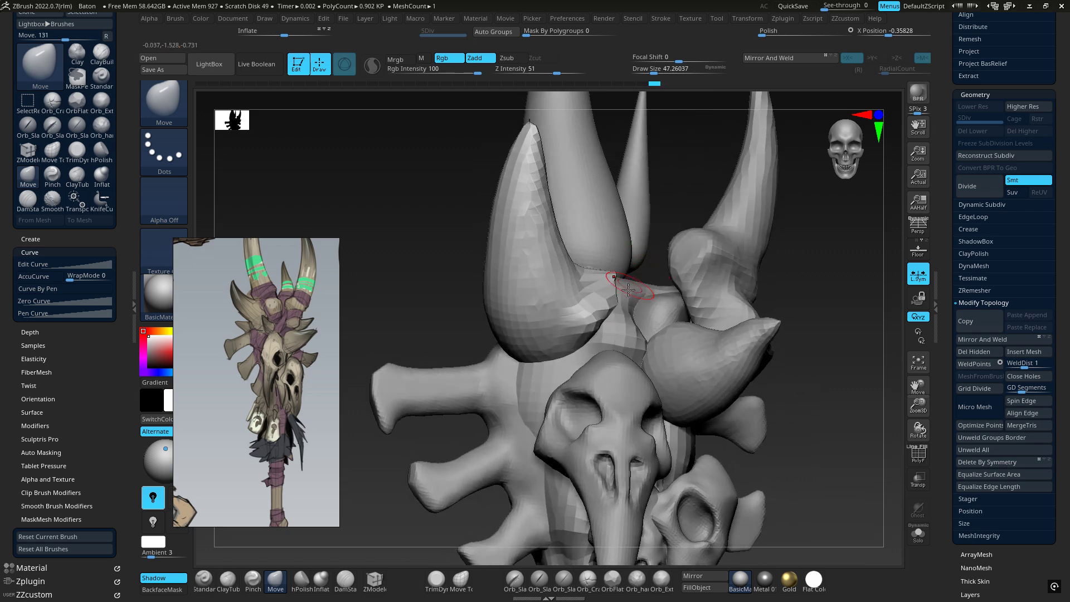
Try remeshing the horn corne1 with DynaMesh at resolution 16, and undo the remesh.
ctrl+drag(463, 273, 445, 284)
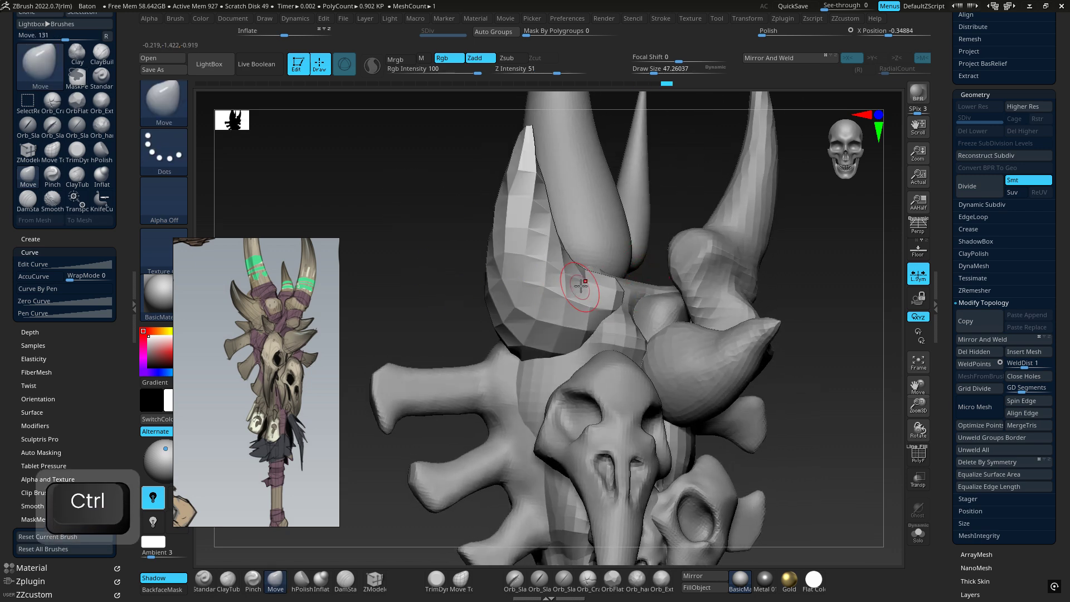
key(ctrl+z)
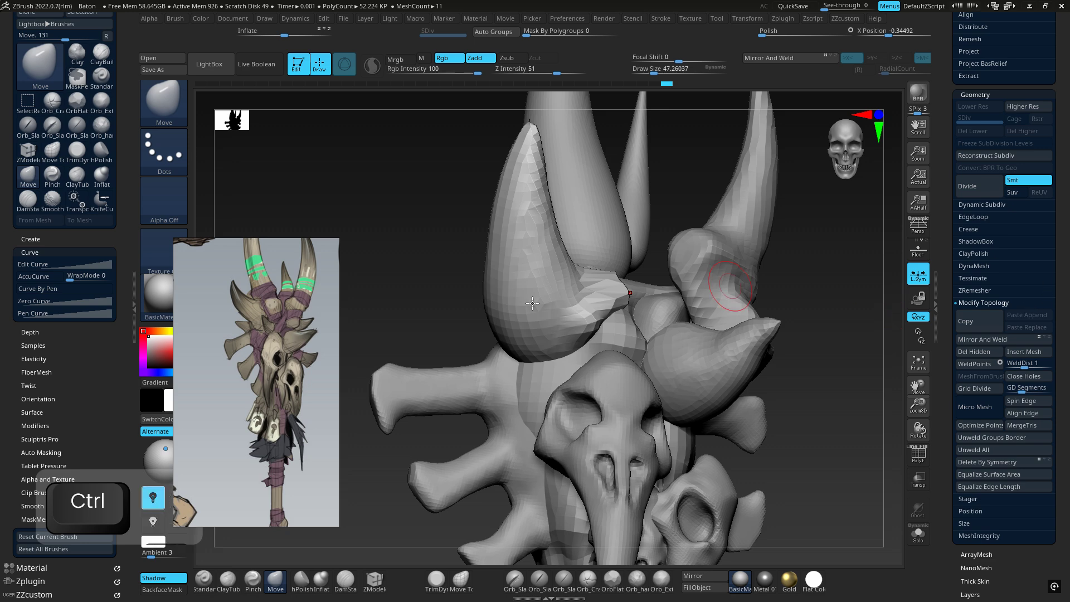
ctrl+drag(421, 212, 446, 234)
right_drag(563, 293, 496, 294)
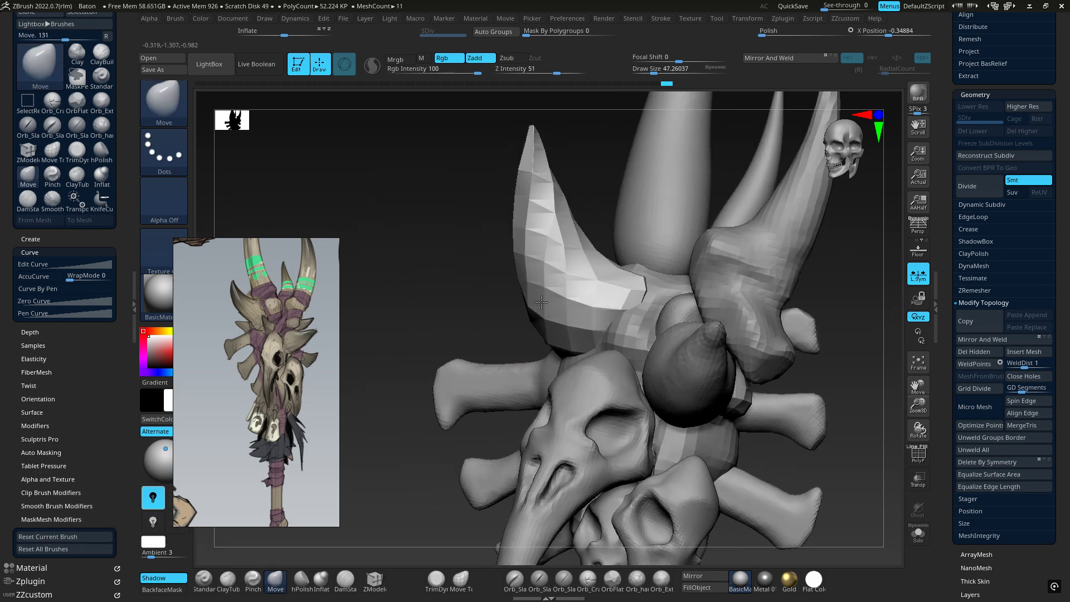
ctrl+drag(869, 278, 837, 279)
right_drag(673, 297, 897, 299)
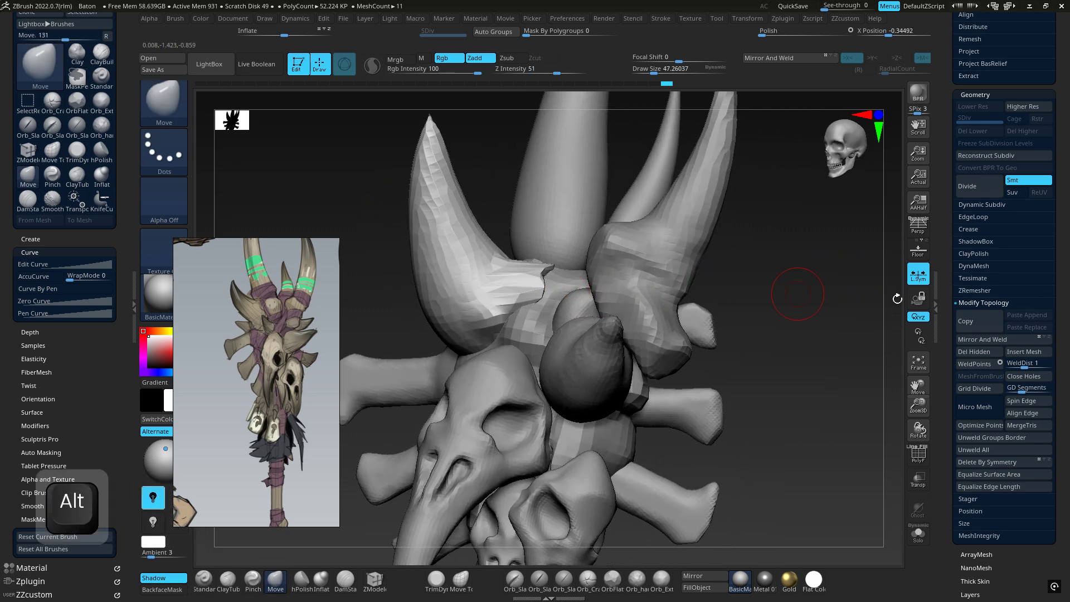
Set the DynaMesh resolution to 64 and remesh the horn corne1.
drag(1064, 297, 1063, 187)
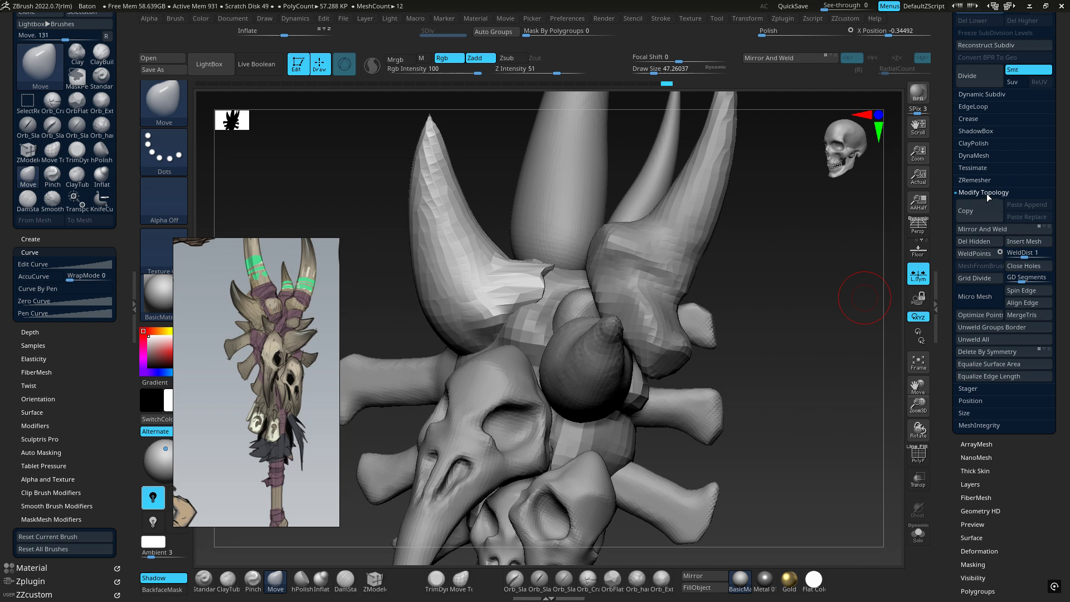
click(986, 193)
click(975, 156)
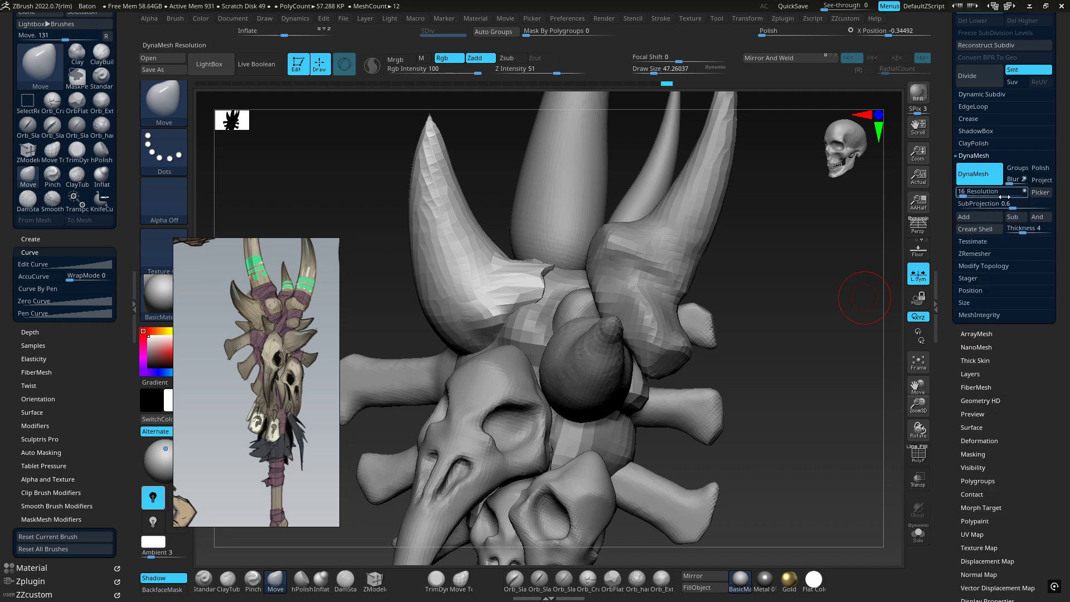
drag(967, 189, 970, 189)
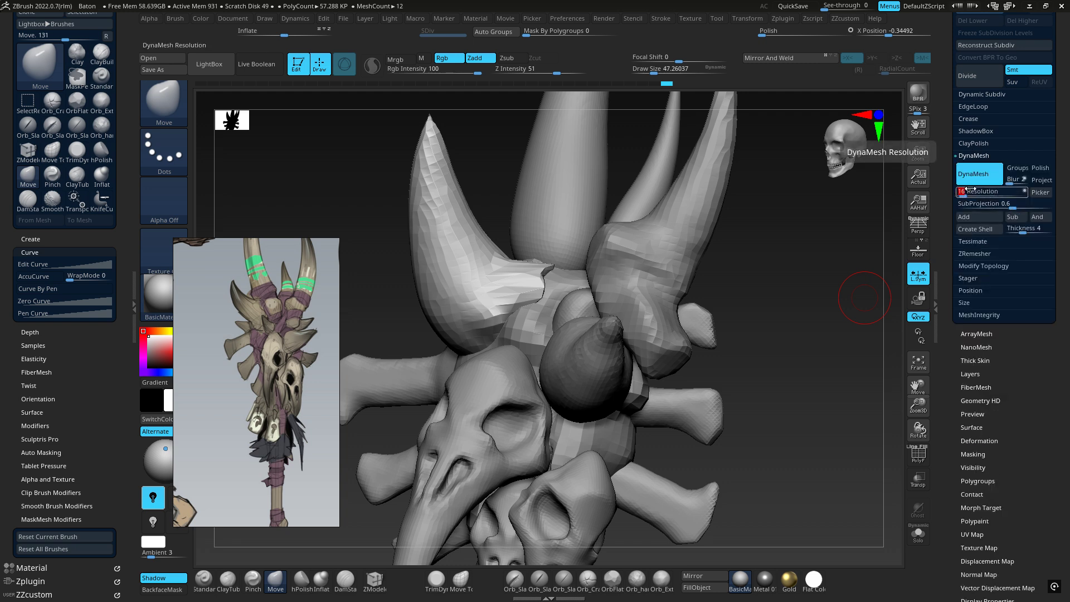
text(640)
key(Return)
ctrl+drag(307, 125, 358, 178)
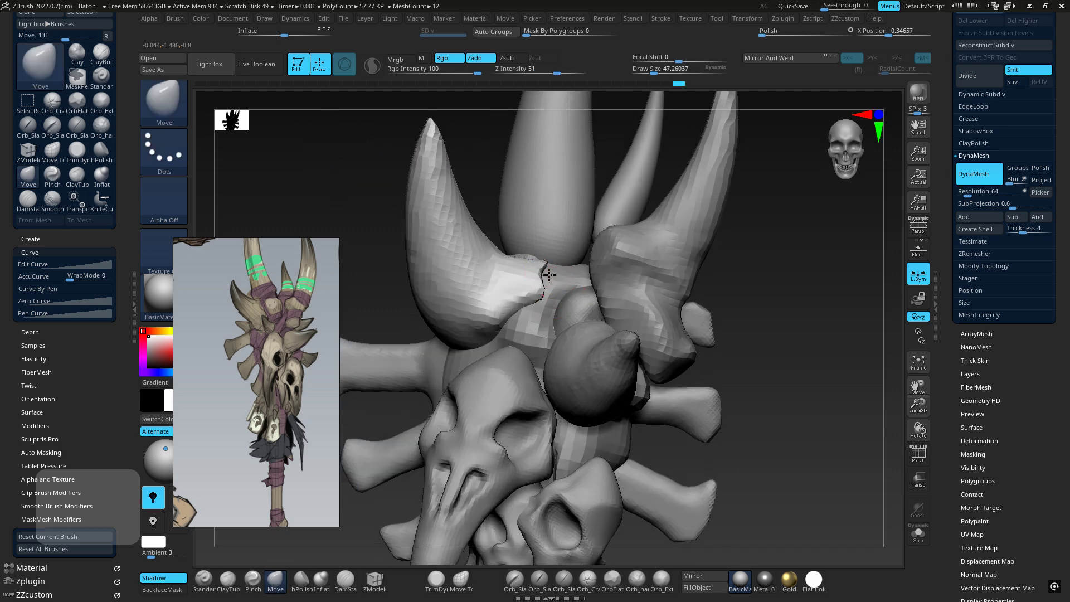
Extend the inner end of corne1's base into a rounded knob with the Move brush, shaping it from several angles.
right_drag(514, 299, 526, 272)
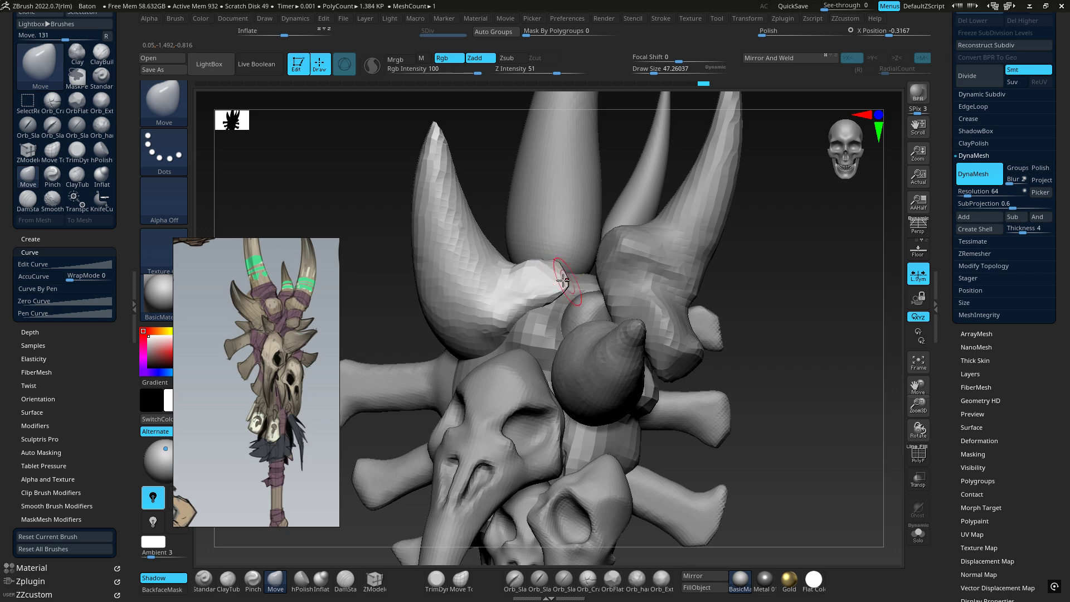
right_drag(554, 262, 563, 254)
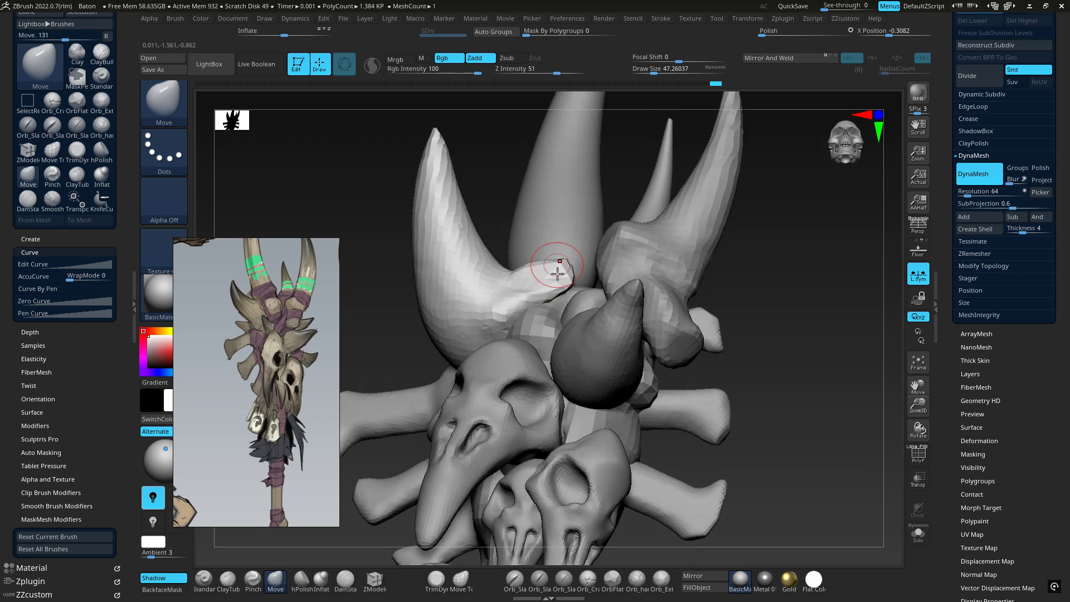
right_drag(555, 294, 724, 287)
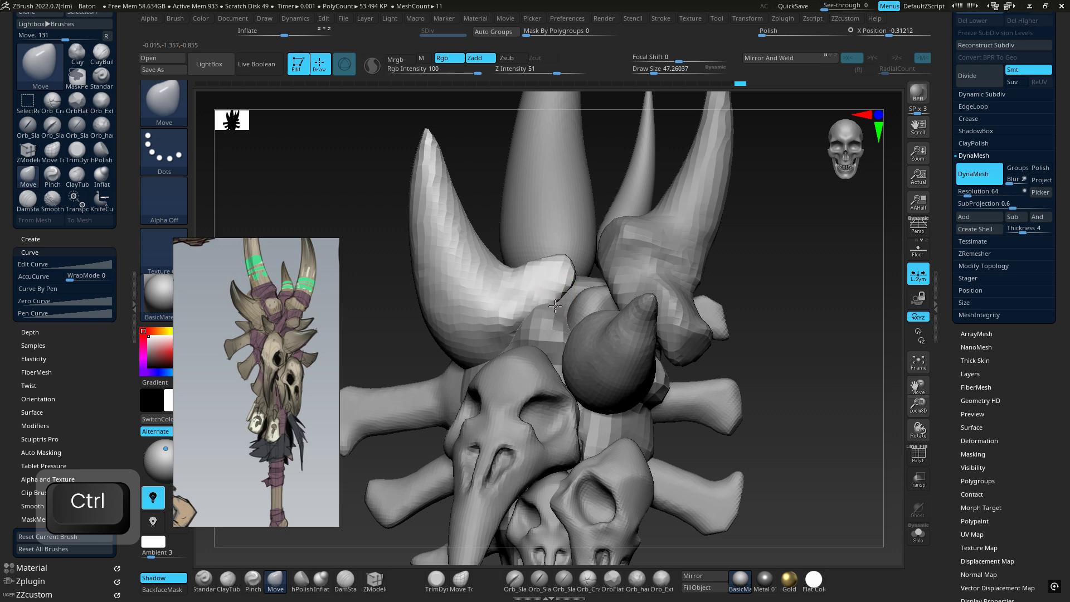
right_drag(555, 305, 579, 279)
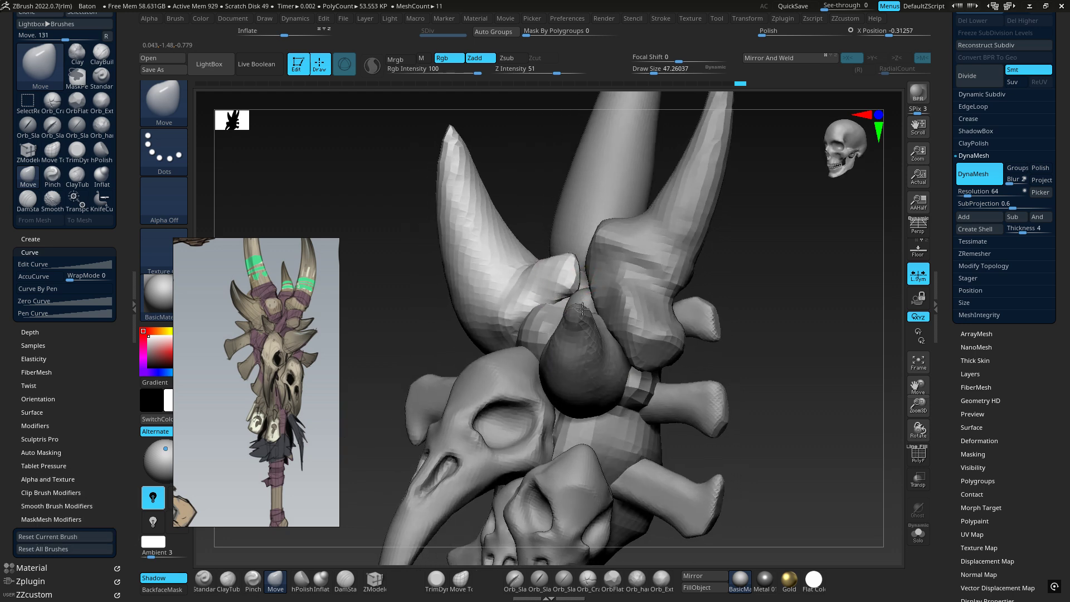
drag(582, 309, 581, 303)
mouse_move(581, 303)
right_down()
mouse_move(569, 387)
mouse_move(599, 259)
mouse_move(700, 236)
mouse_move(791, 329)
right_up()
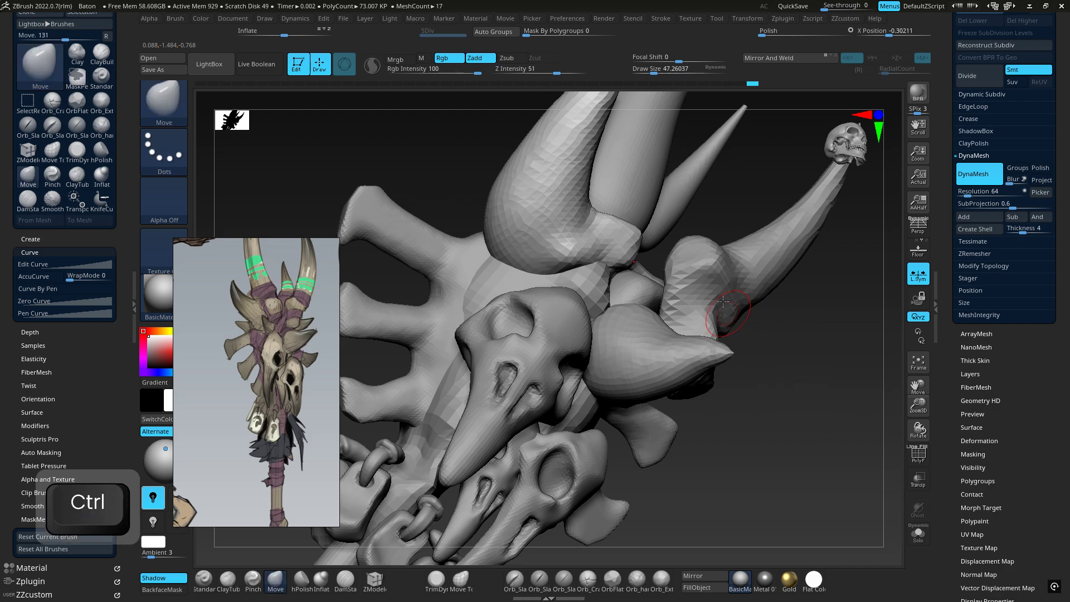
right_drag(722, 310, 688, 167)
shift+right_drag(606, 270, 584, 228)
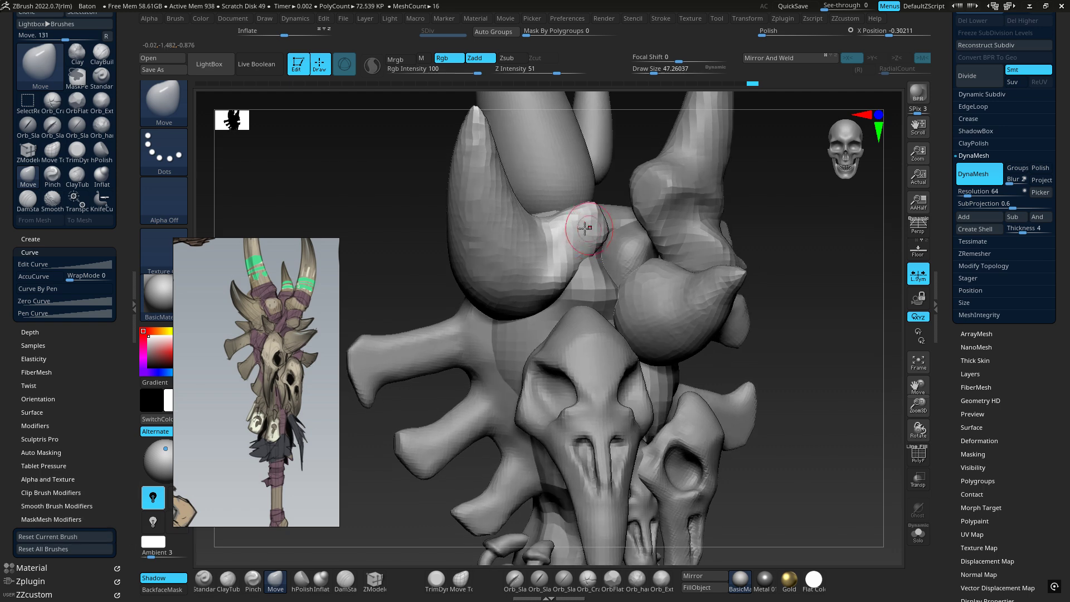
Build up the knob on corne1's inner end with ClayBuildup, and check the core sphere beneath it.
key(1)
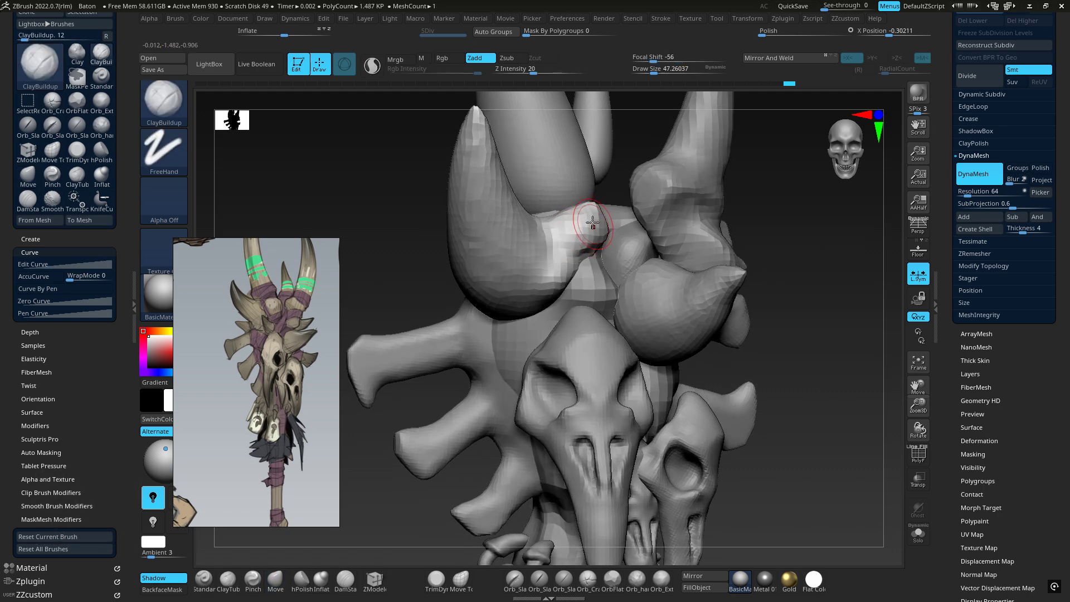
right_drag(592, 223, 594, 231)
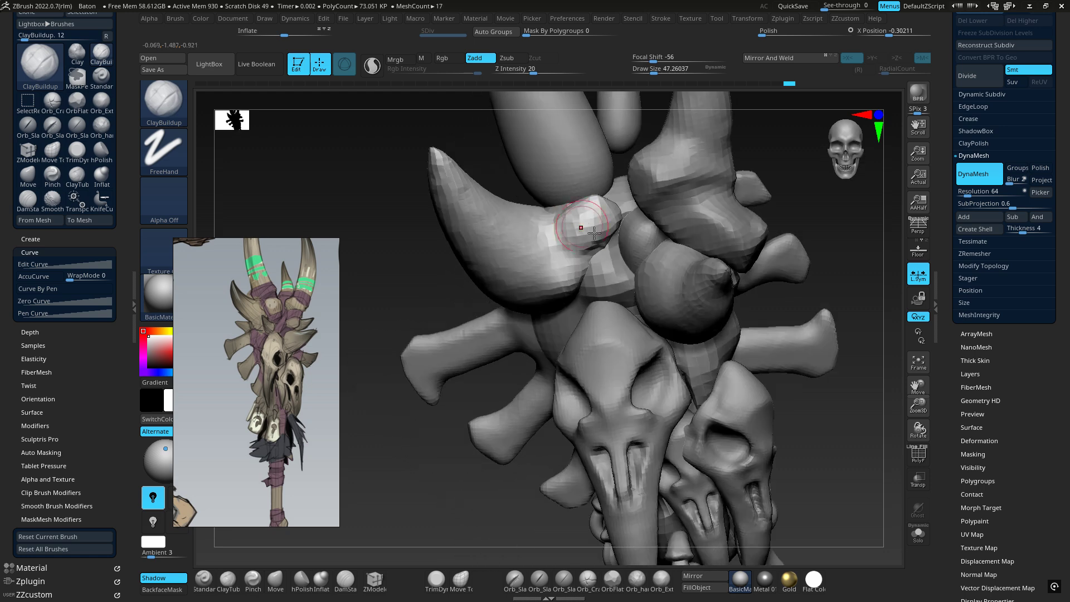
alt+click(607, 279)
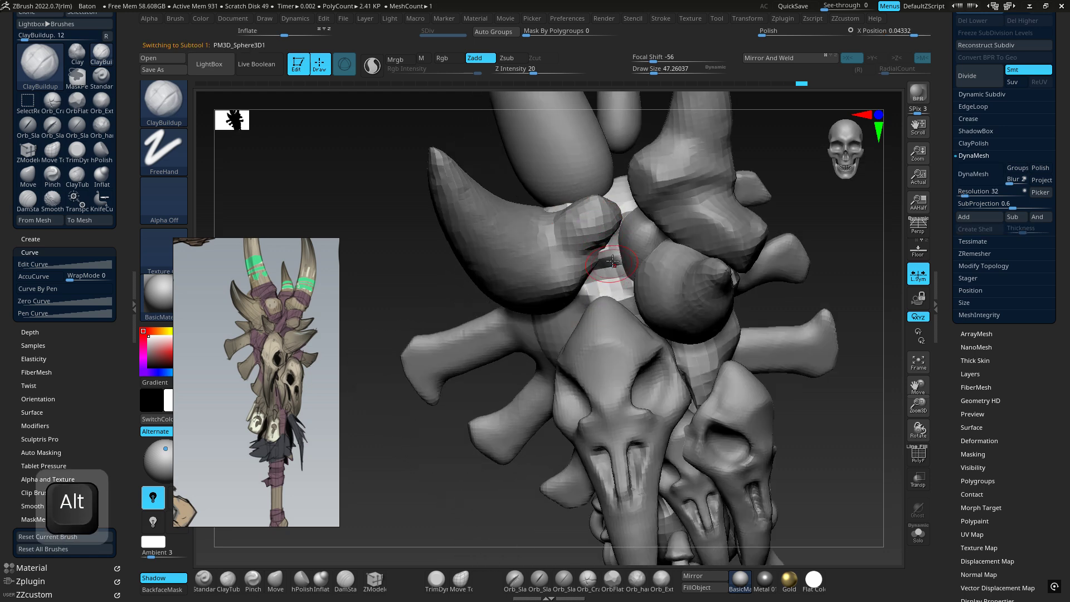
right_drag(613, 261, 788, 278)
key(ctrl)
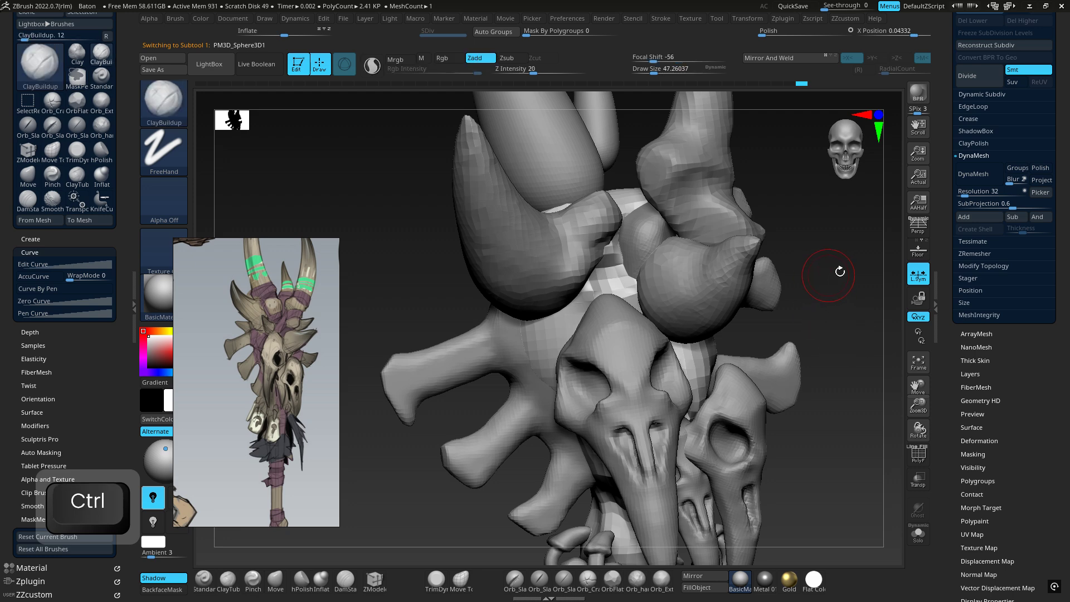
right_drag(811, 237, 773, 301)
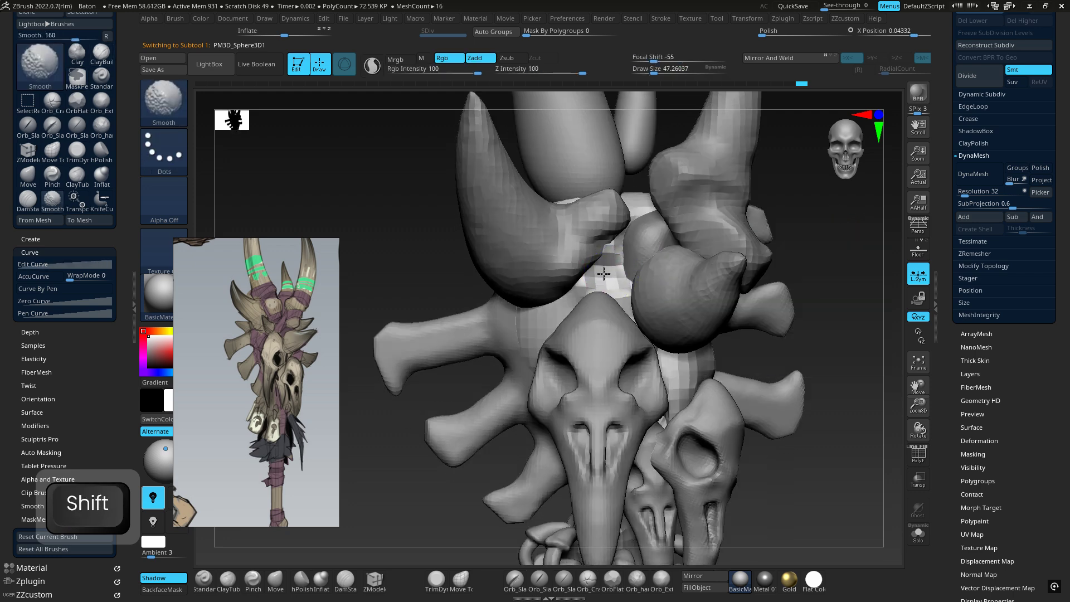
Reselect corne1 and refine its inner knob with ClayBuildup, carving the underside, and move the concept reference aside.
alt+click(534, 237)
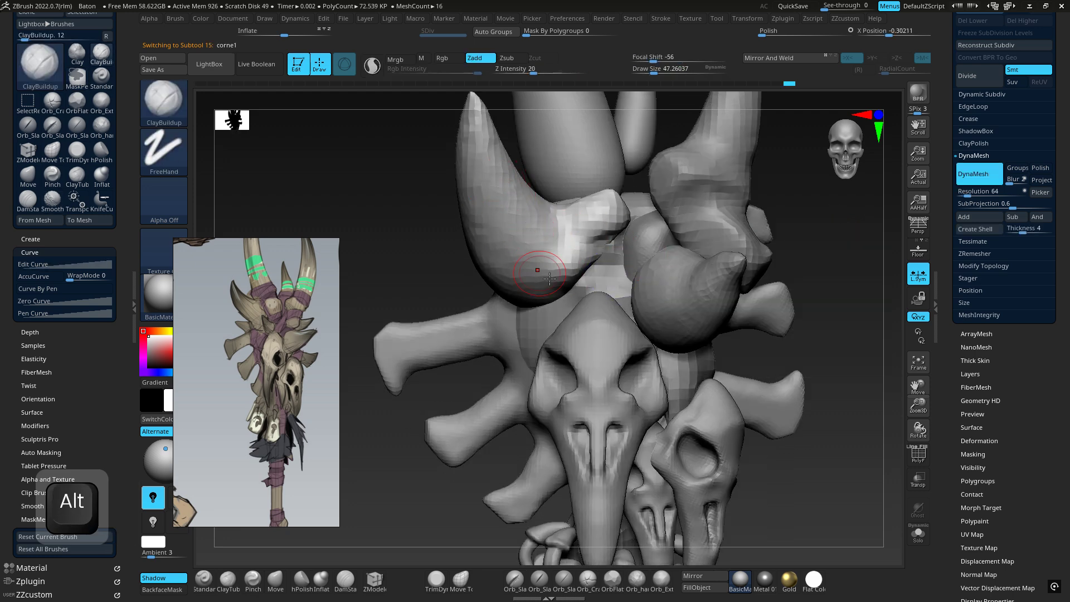
mouse_move(552, 254)
alt+right_down()
mouse_move(506, 223)
mouse_move(567, 268)
alt+right_up()
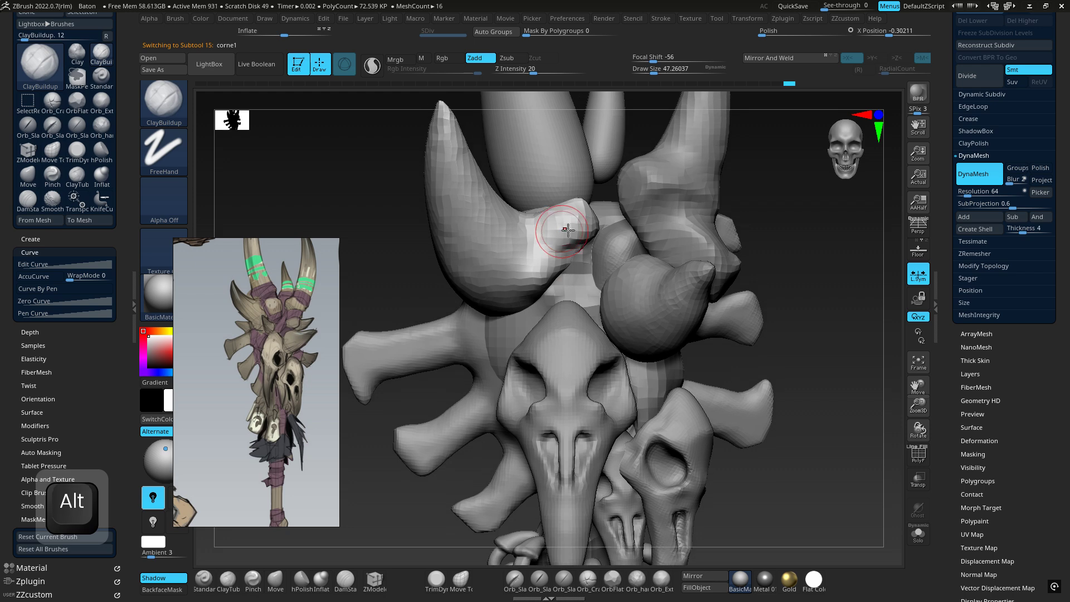
alt+drag(574, 243, 560, 251)
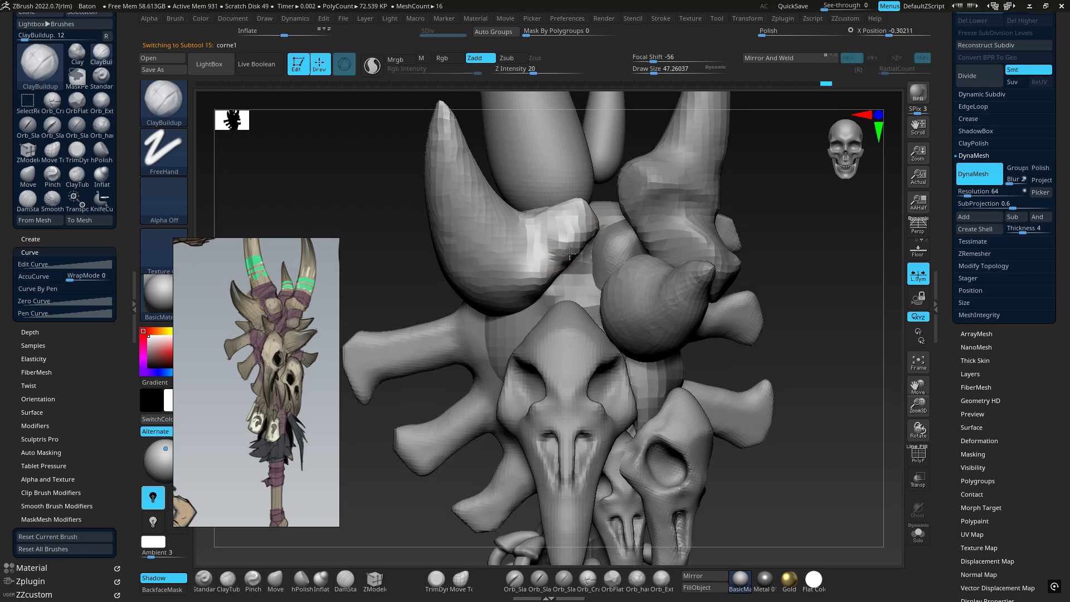
mouse_move(575, 252)
right_down()
mouse_move(550, 228)
mouse_move(573, 221)
mouse_move(527, 207)
mouse_move(535, 205)
right_up()
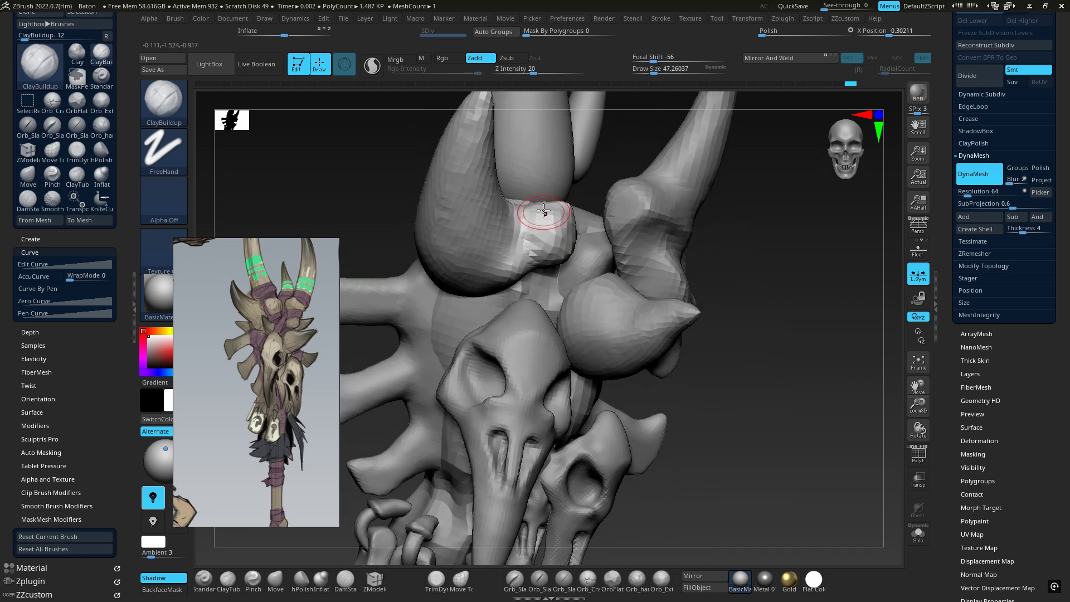
drag(285, 307, 255, 312)
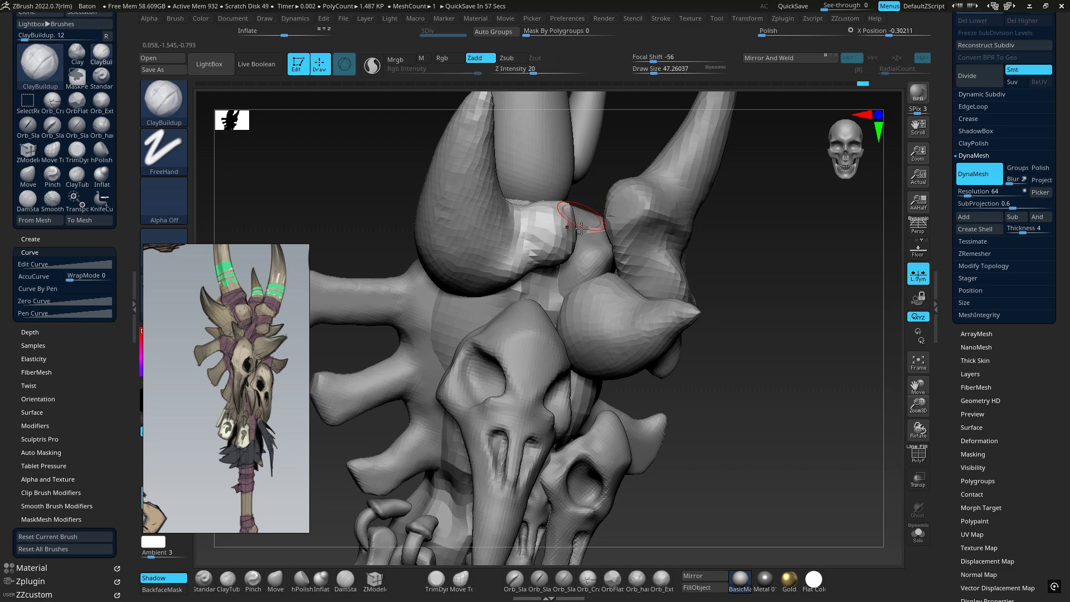
mouse_move(582, 228)
right_down()
mouse_move(549, 242)
mouse_move(540, 210)
right_up()
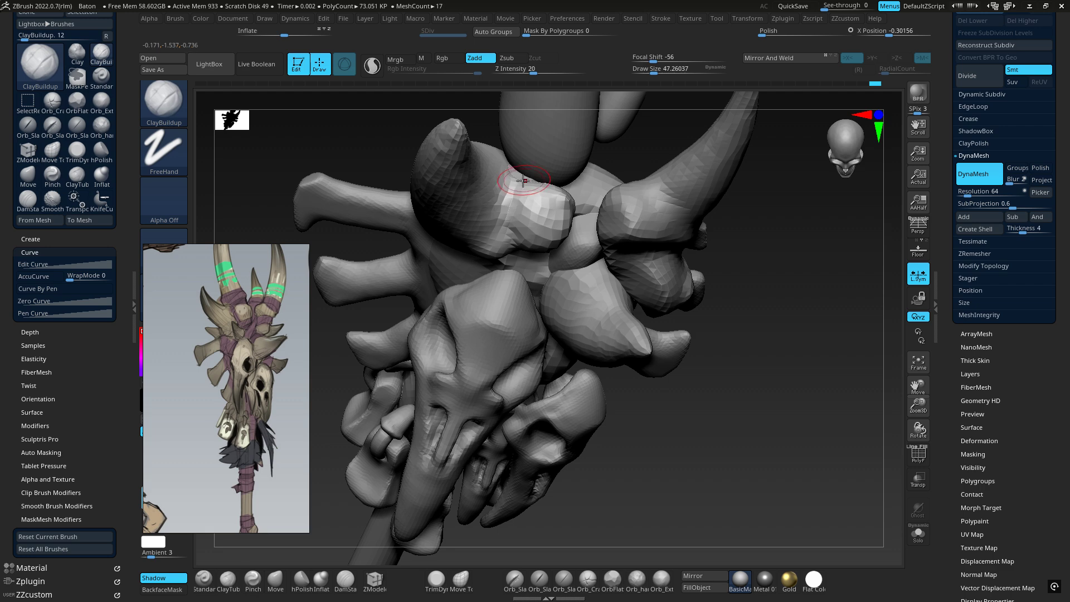
mouse_move(527, 212)
right_down()
mouse_move(537, 211)
mouse_move(545, 167)
mouse_move(540, 224)
mouse_move(539, 206)
right_up()
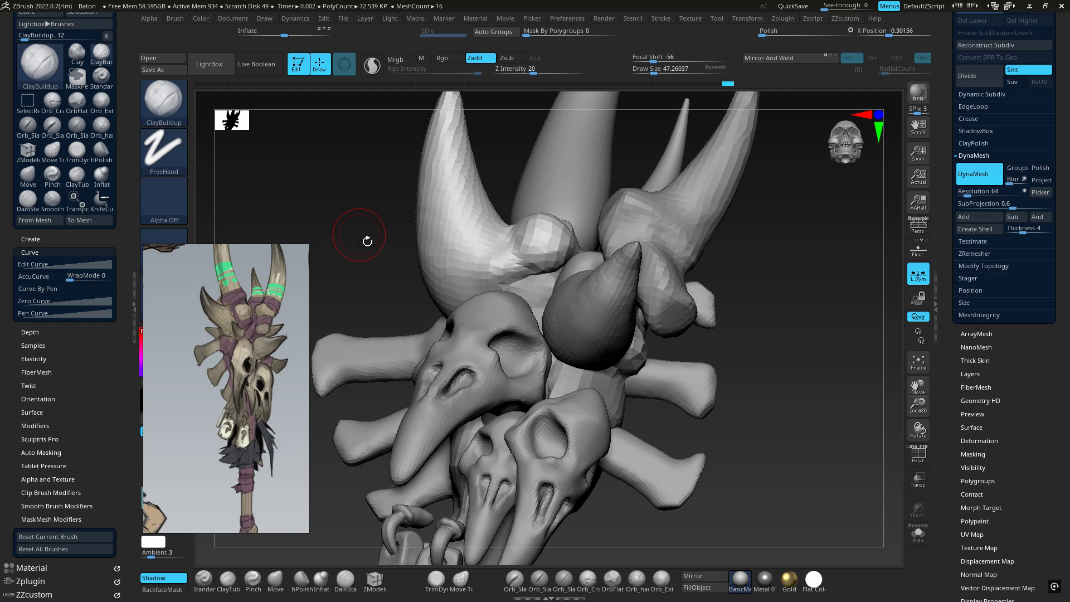
Flatten the knob on corne1's inner end with the hPolish brush and check it against the whole staff head.
key(6)
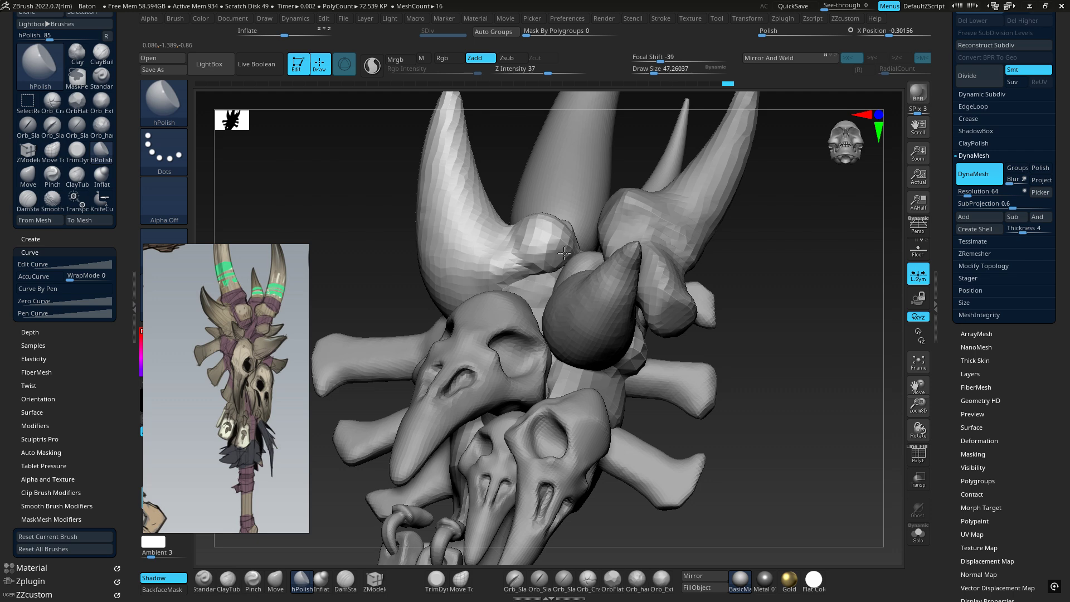
right_drag(558, 260, 553, 261)
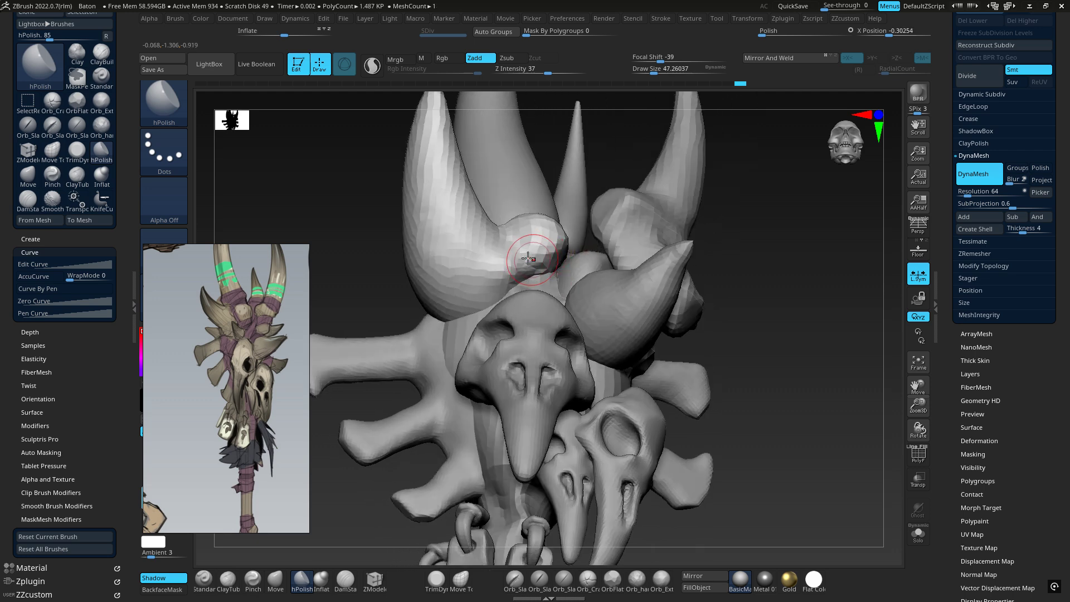
mouse_move(498, 282)
right_down()
mouse_move(543, 291)
mouse_move(566, 267)
mouse_move(577, 296)
mouse_move(794, 290)
right_up()
key(shift+4)
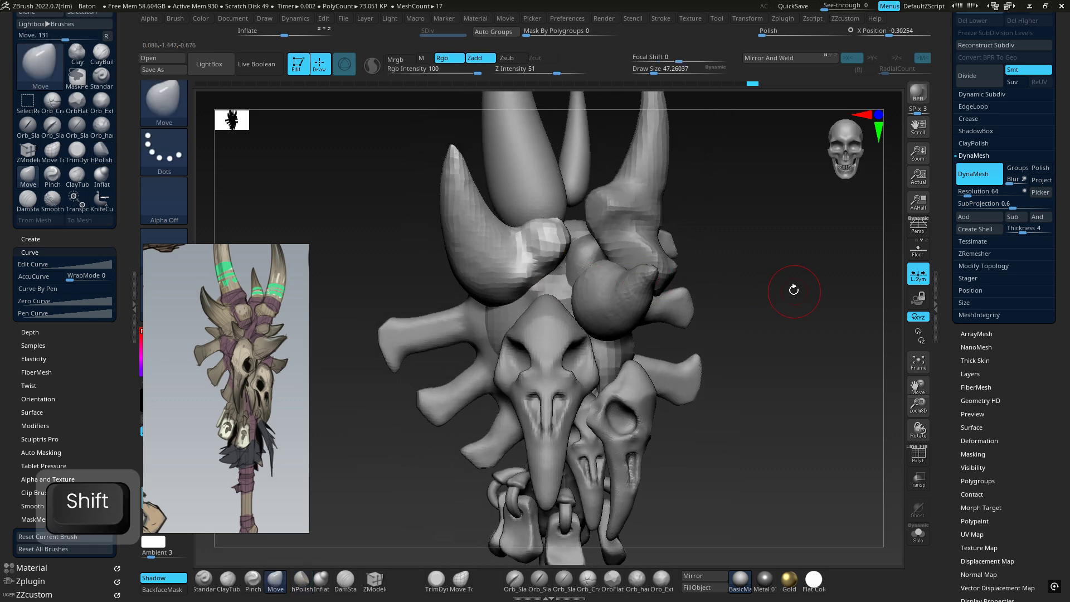
ctrl+right_drag(554, 296, 615, 301)
Select the thin middle horn Corne-big2 and append a Sphere3D as a new subtool.
alt+click(550, 248)
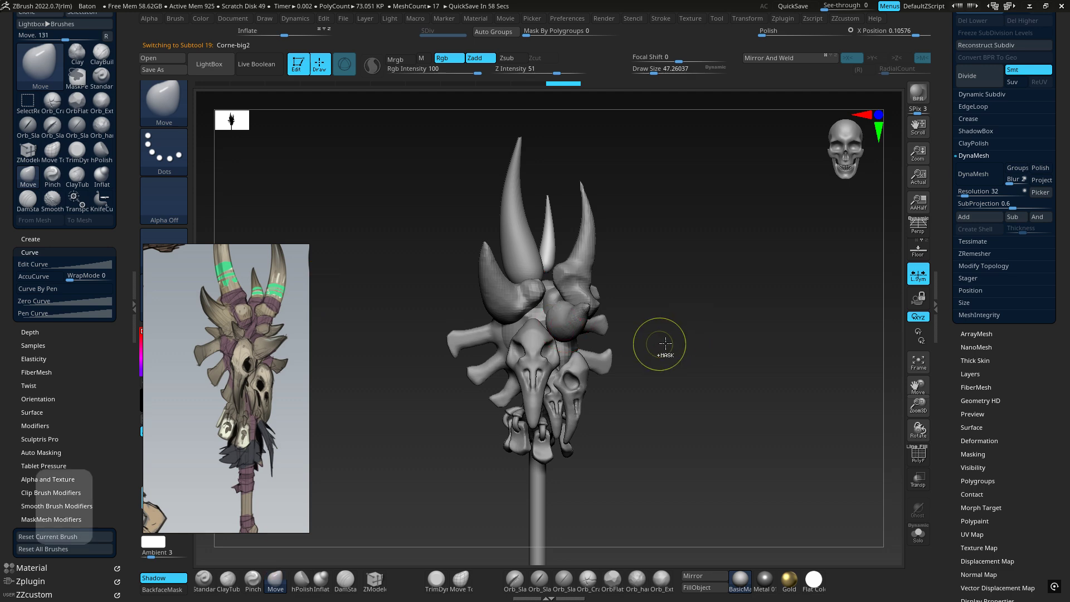
ctrl+right_drag(657, 351, 800, 230)
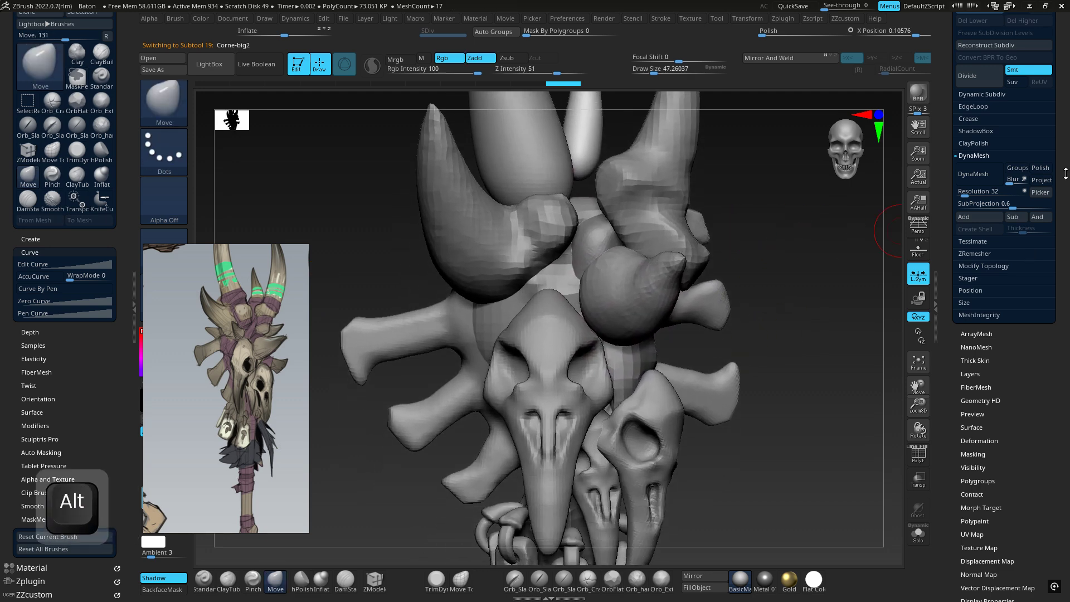
drag(1065, 173, 1057, 260)
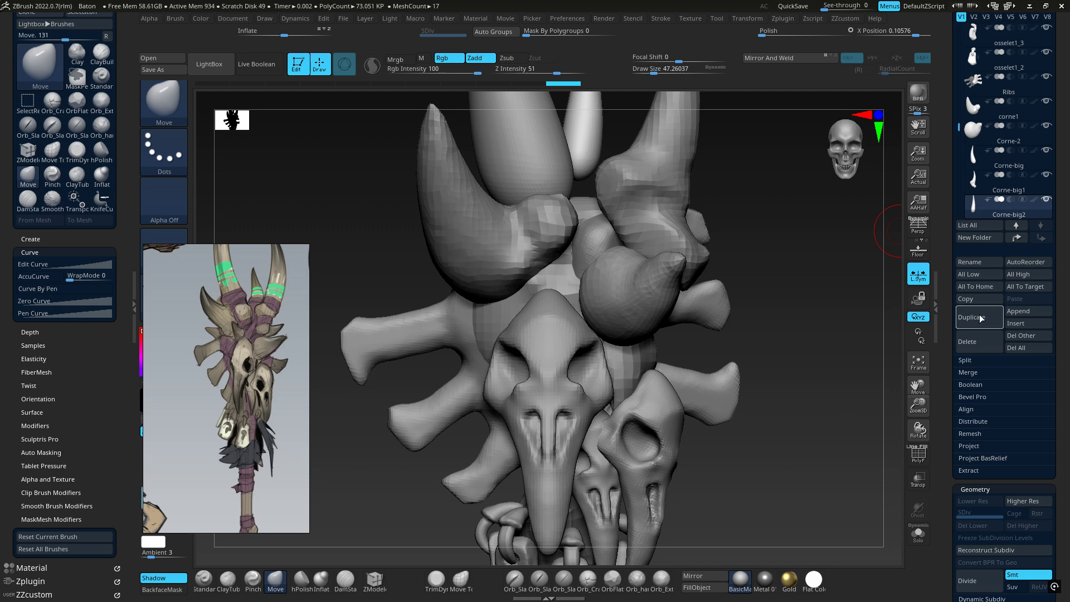
click(1022, 312)
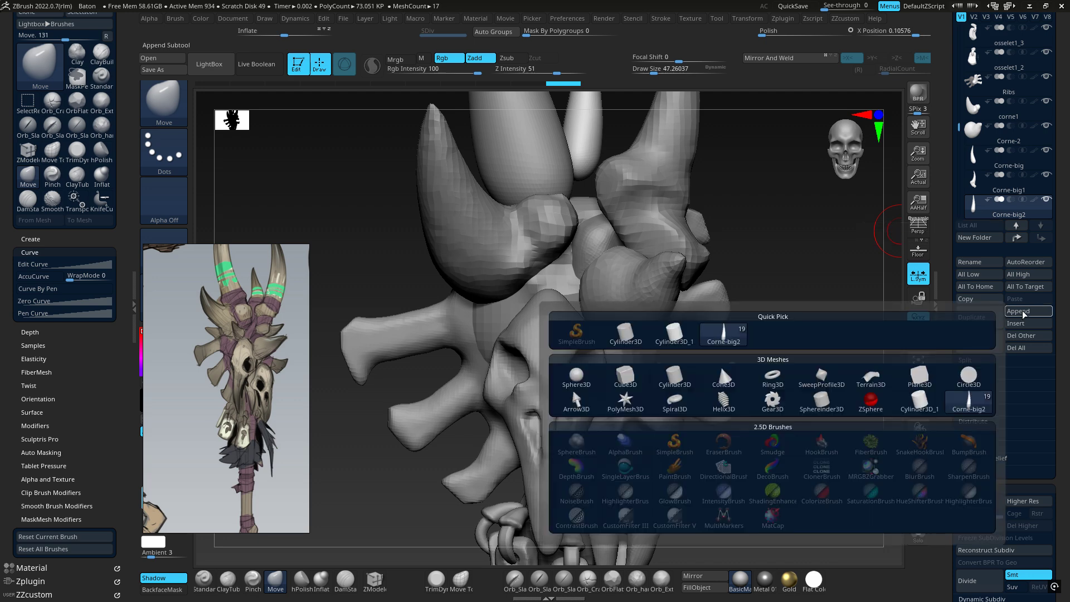
click(578, 376)
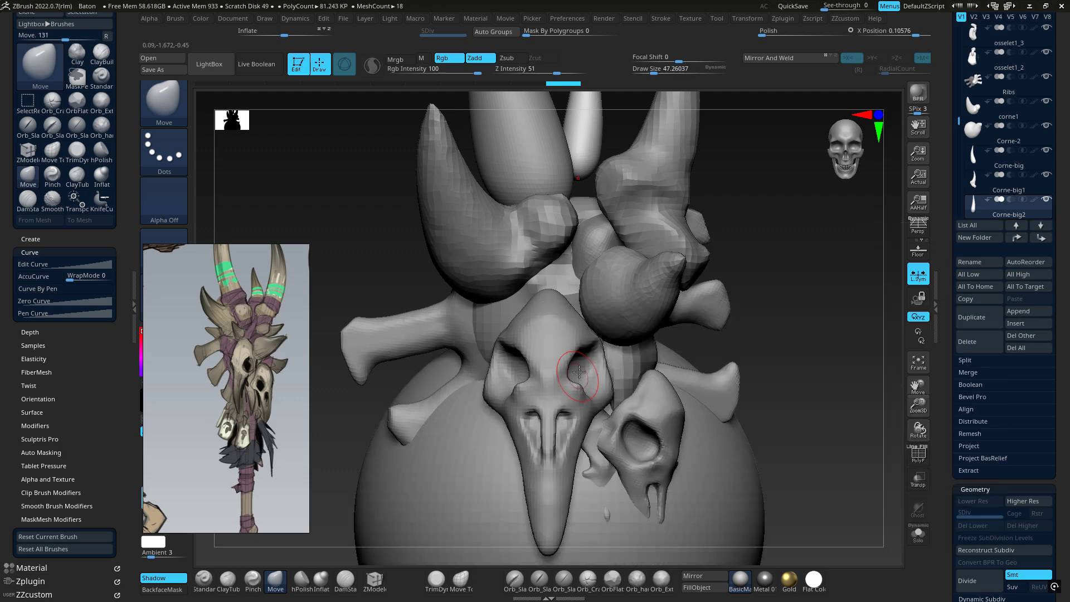
ctrl+right_drag(673, 397, 614, 360)
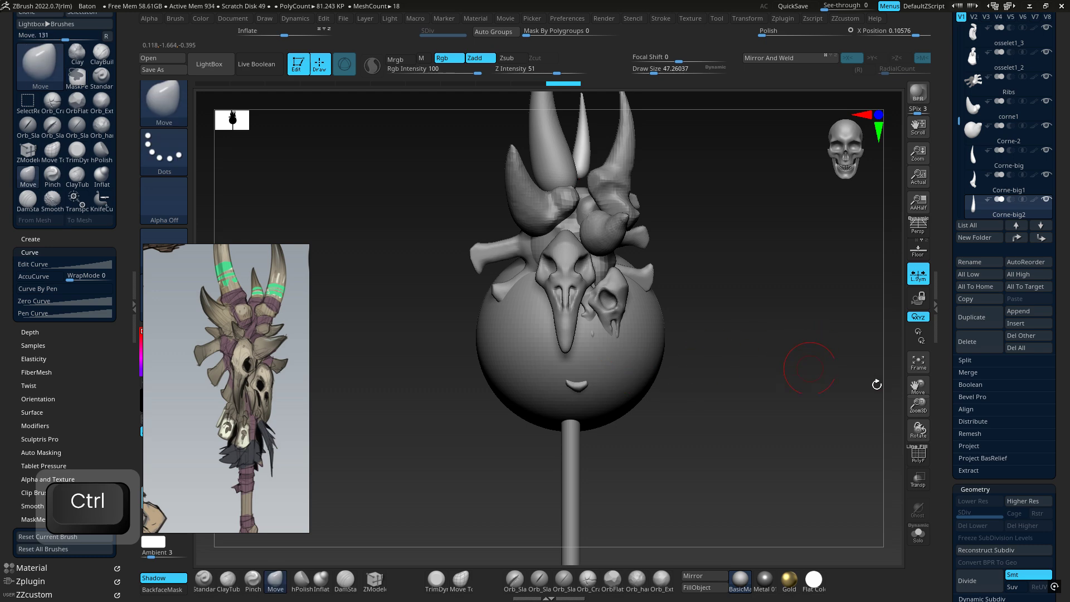
drag(1061, 438, 1058, 153)
drag(1058, 332, 1058, 229)
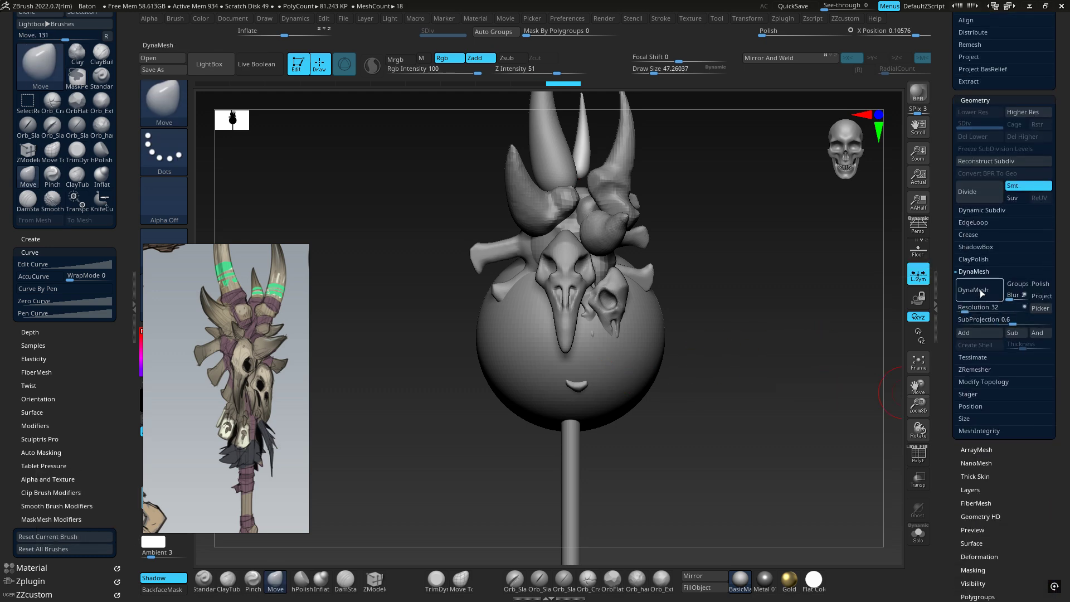
click(978, 289)
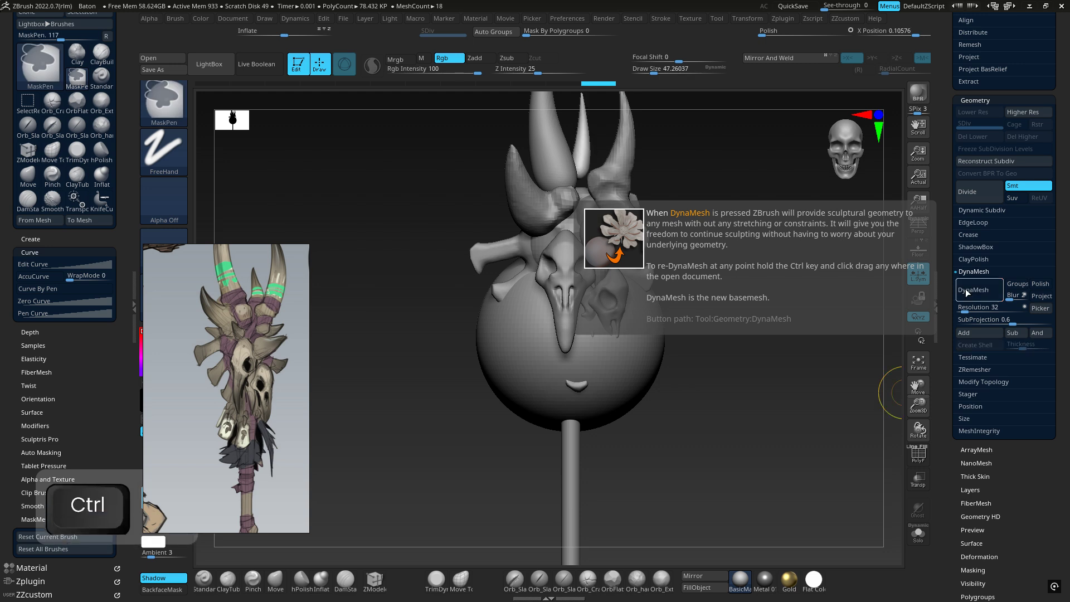
key(ctrl+z)
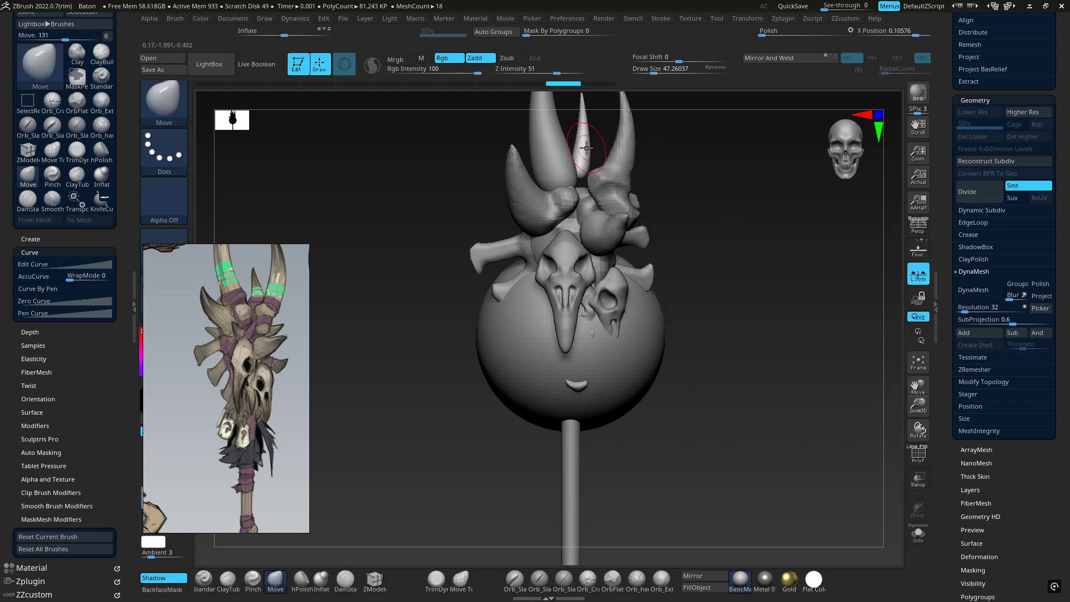
Select the appended sphere and remesh it with DynaMesh at resolution 64.
alt+click(652, 368)
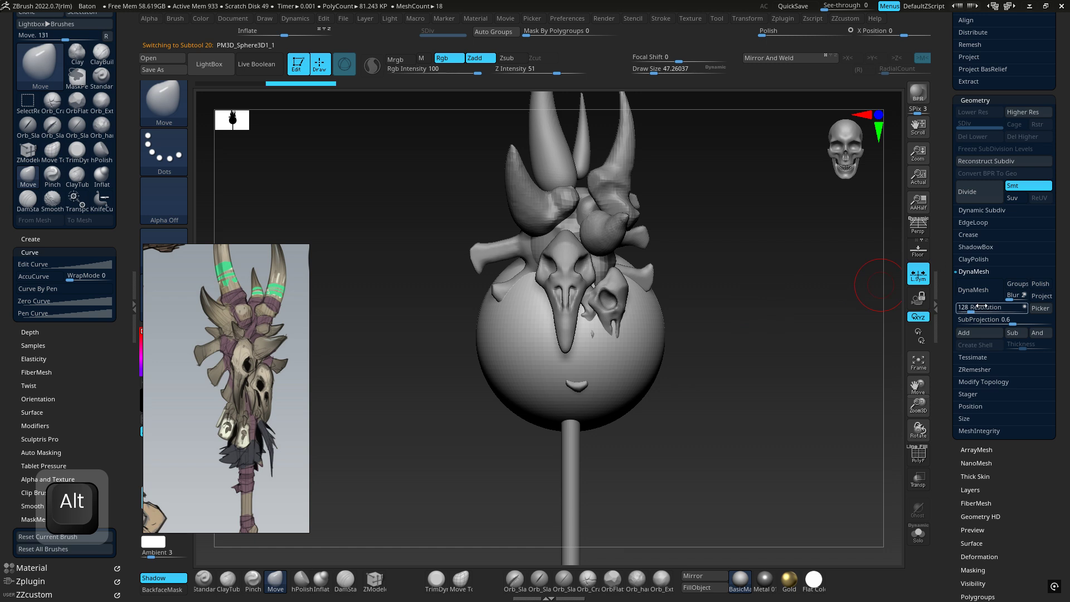
click(972, 290)
click(972, 307)
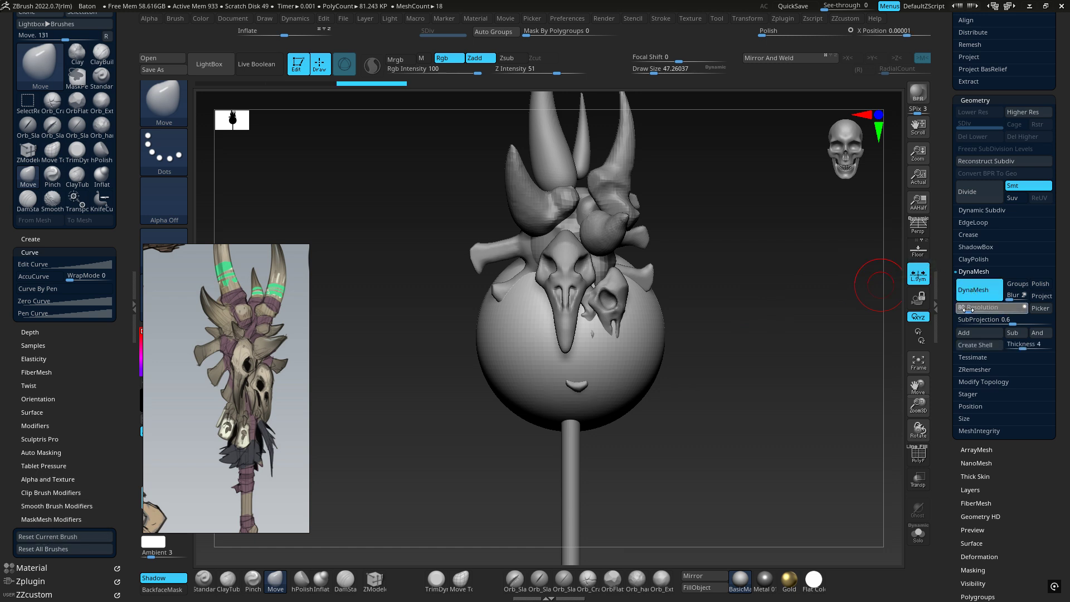
text(64)
key(Return)
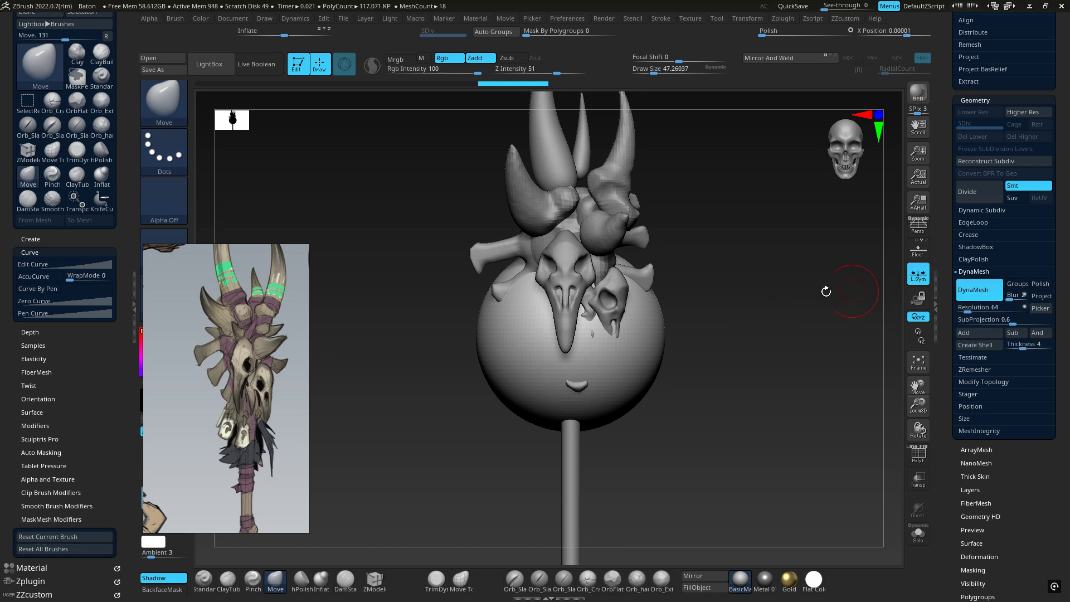
key(ctrl)
ctrl+drag(762, 265, 803, 411)
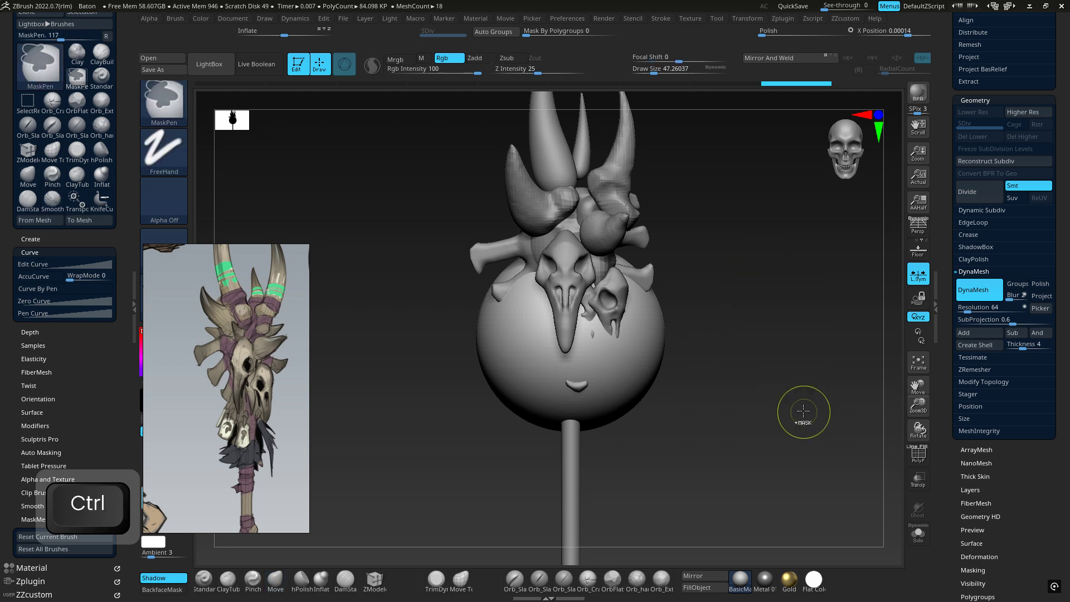
click(920, 462)
click(921, 462)
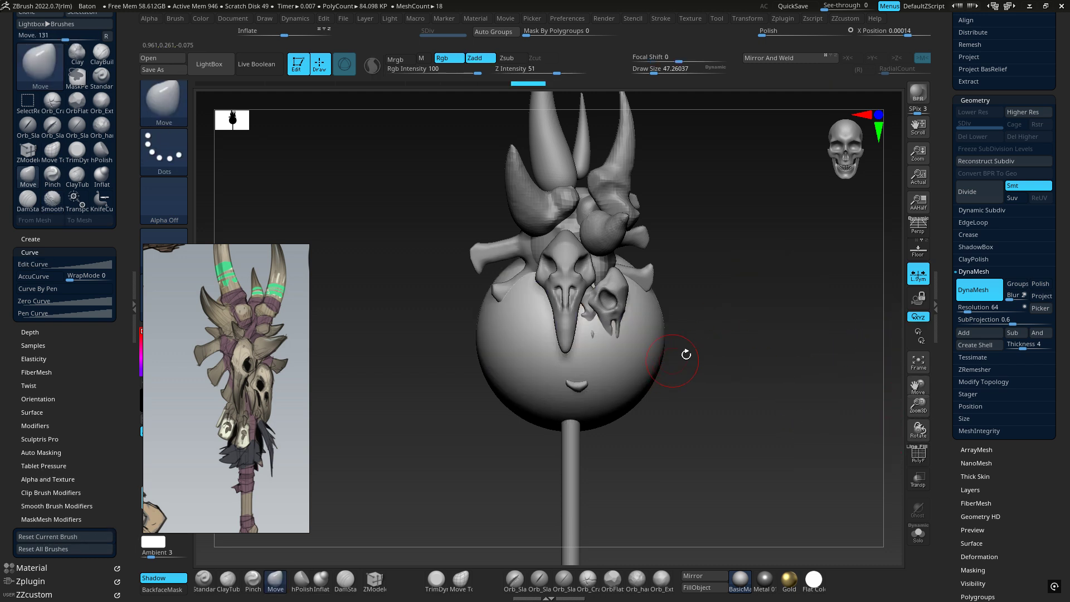
Shrink the sphere with the gizmo and position it between the two curved horns, just above the front skull.
key(w)
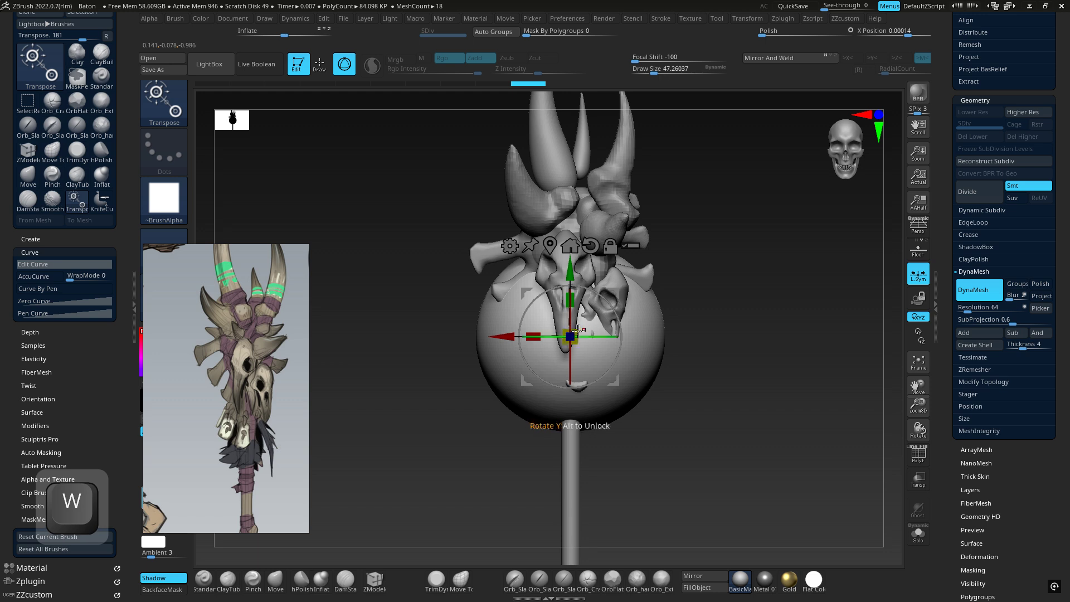
drag(504, 337, 696, 333)
drag(762, 335, 687, 384)
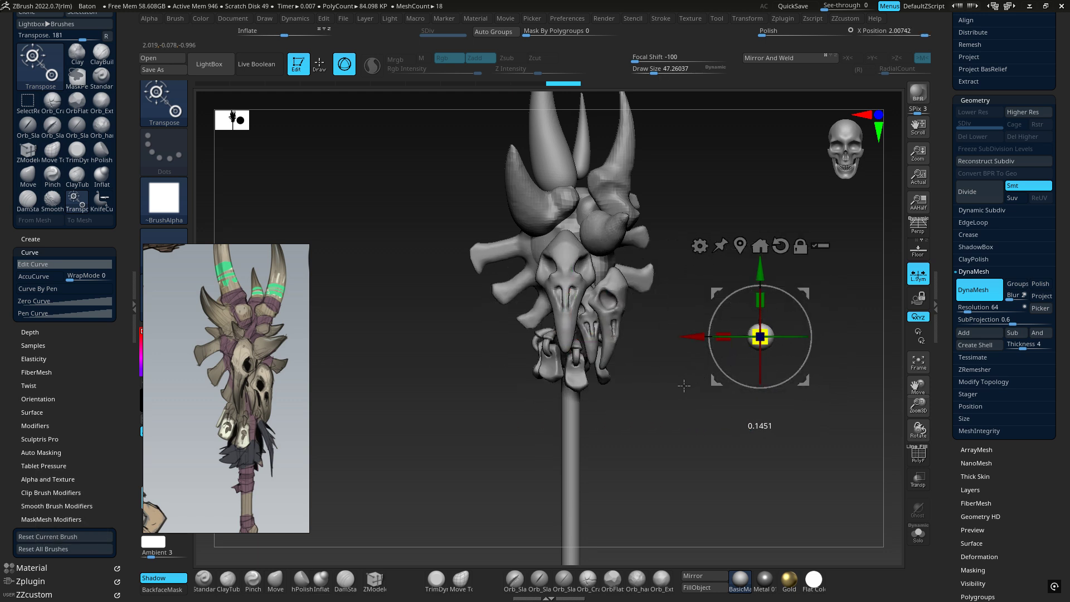
drag(808, 294, 618, 182)
drag(697, 212, 532, 212)
ctrl+right_drag(533, 213, 538, 222)
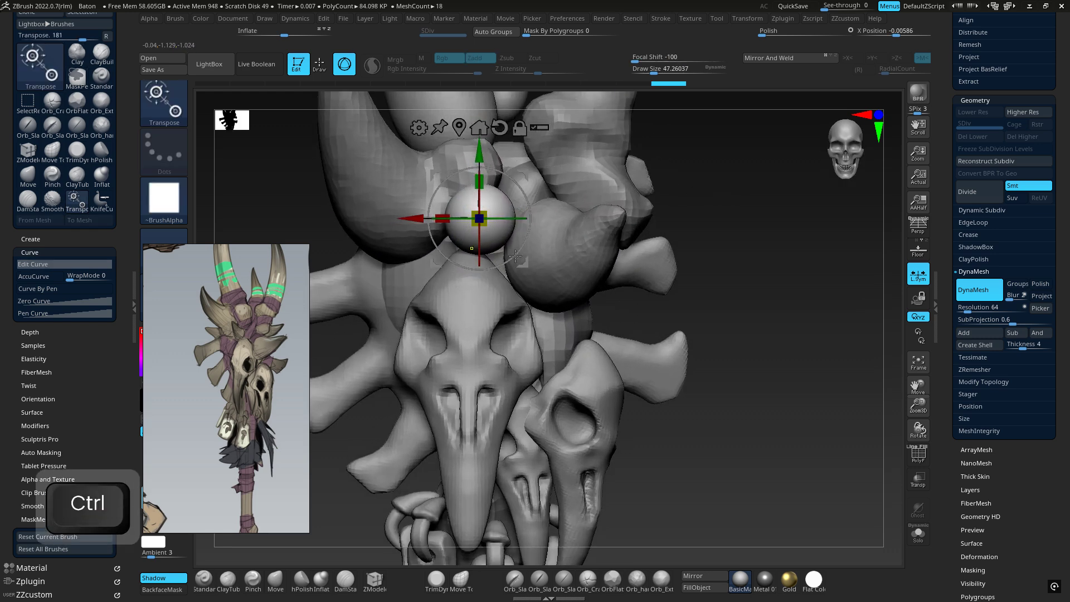
ctrl+right_drag(515, 256, 526, 308)
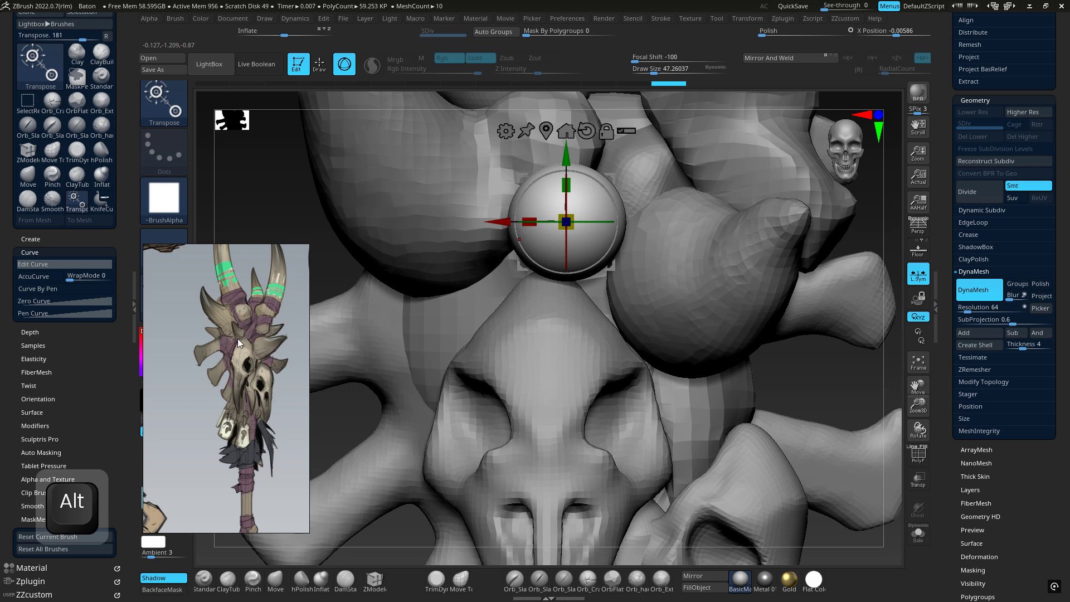
right_drag(528, 239, 619, 195)
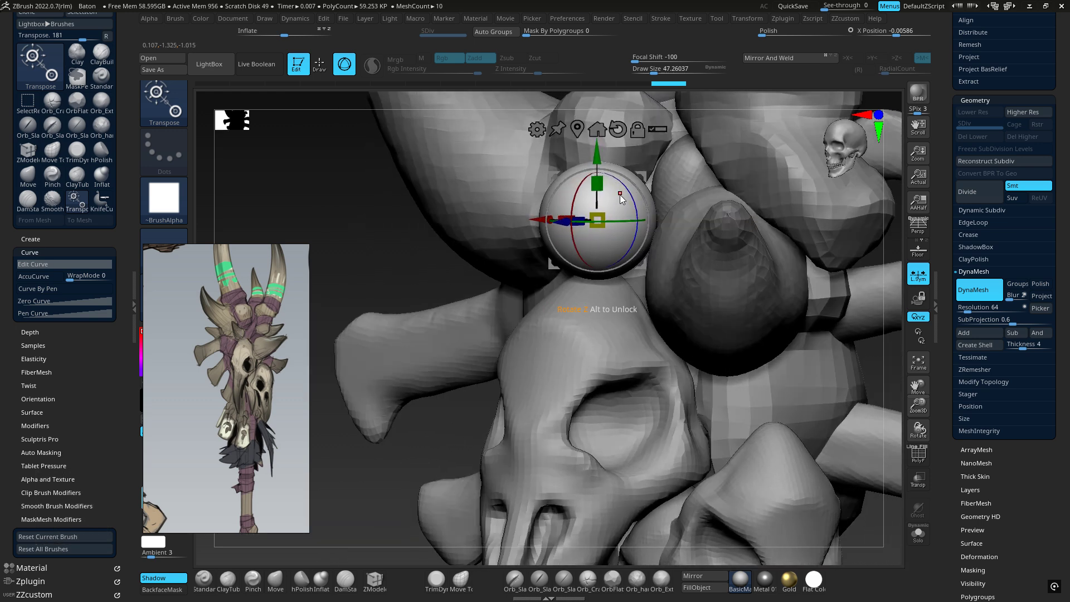
drag(620, 195, 624, 183)
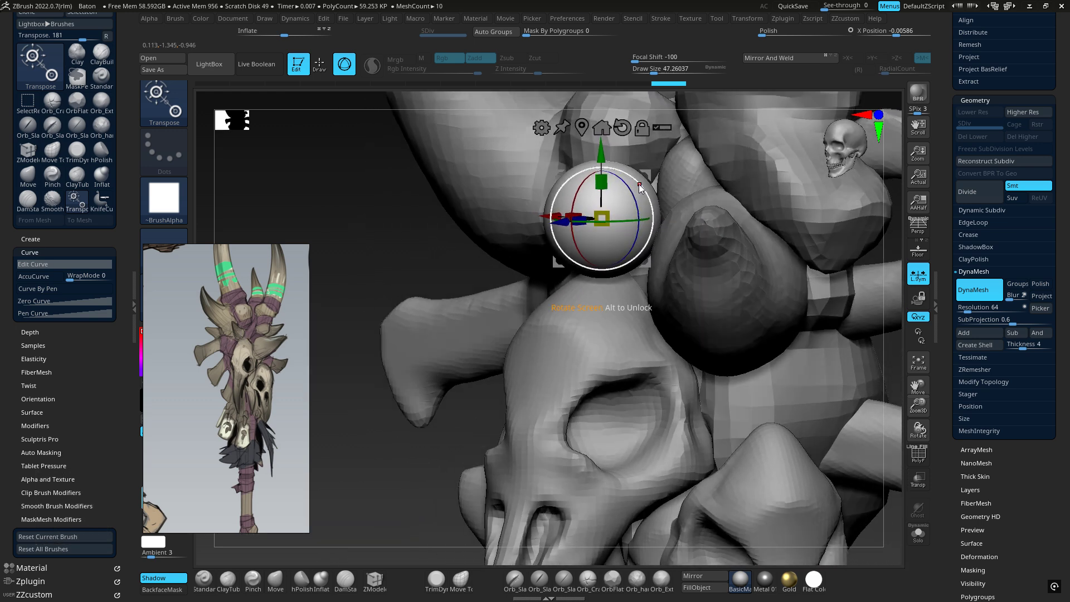
Set the draw size to about 122 and remesh the small sphere at DynaMesh resolution 32.
key(q)
key(space)
drag(603, 229, 615, 230)
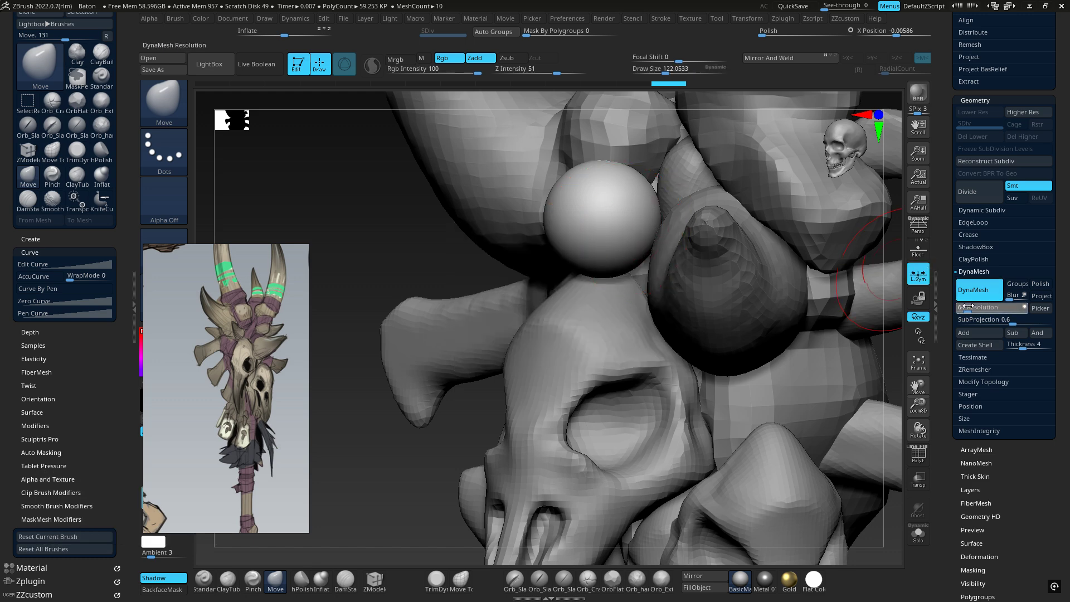
ctrl+drag(357, 214, 445, 234)
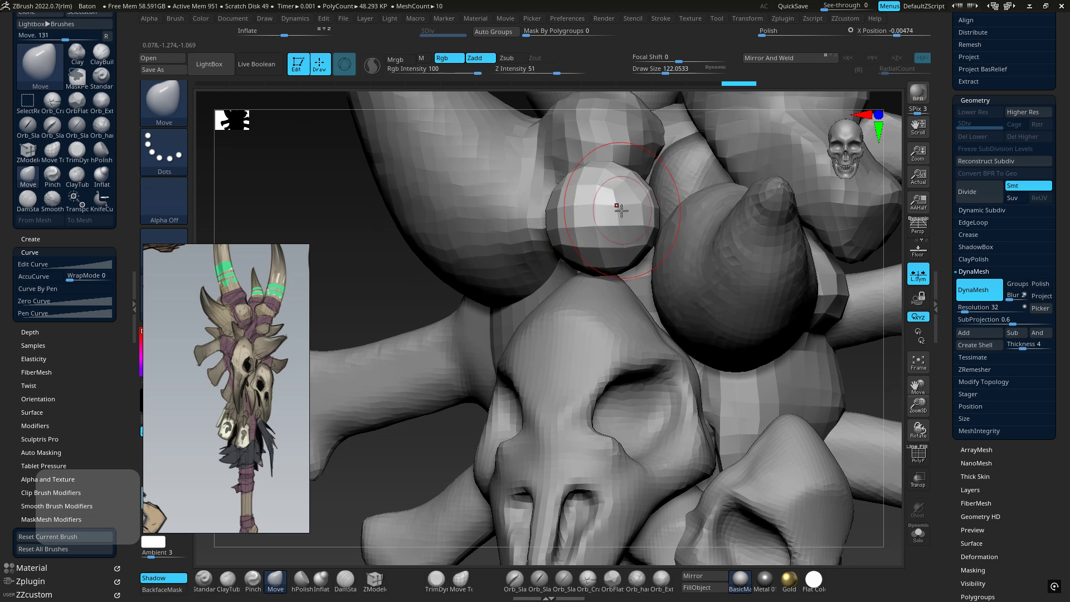
Pull the small sphere upward into a narrow, pointed form with the Move brush at a draw size of about 105.
ctrl+right_drag(618, 208, 545, 239)
key(space)
mouse_move(595, 209)
mouse_down()
mouse_move(583, 209)
mouse_move(606, 208)
mouse_move(559, 168)
mouse_move(569, 140)
mouse_move(590, 186)
mouse_move(572, 167)
mouse_up()
key(space)
right_drag(697, 189, 588, 195)
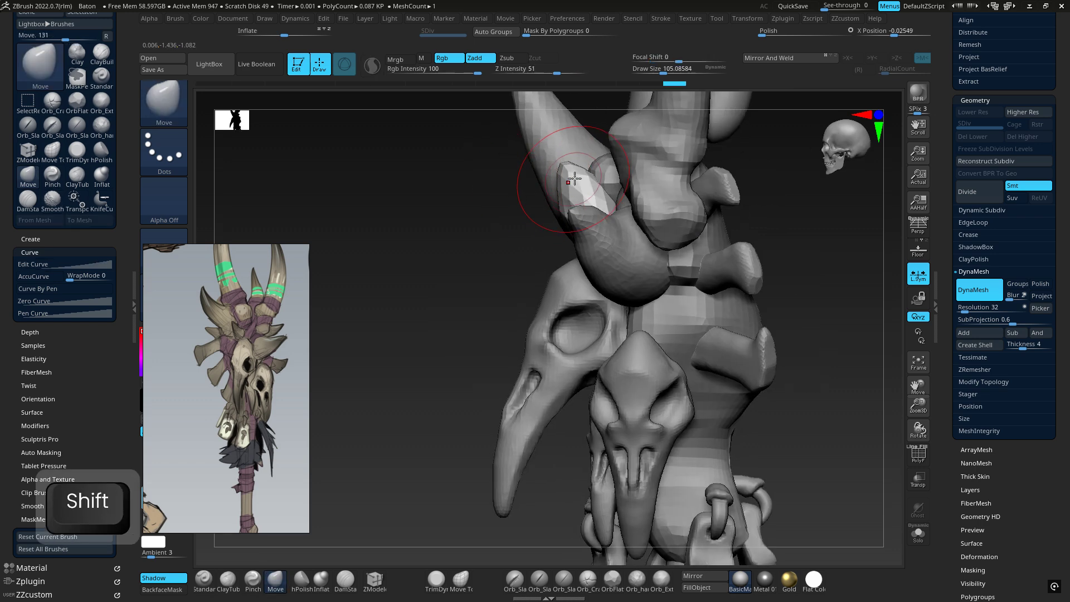
drag(569, 180, 547, 169)
right_drag(468, 176, 564, 187)
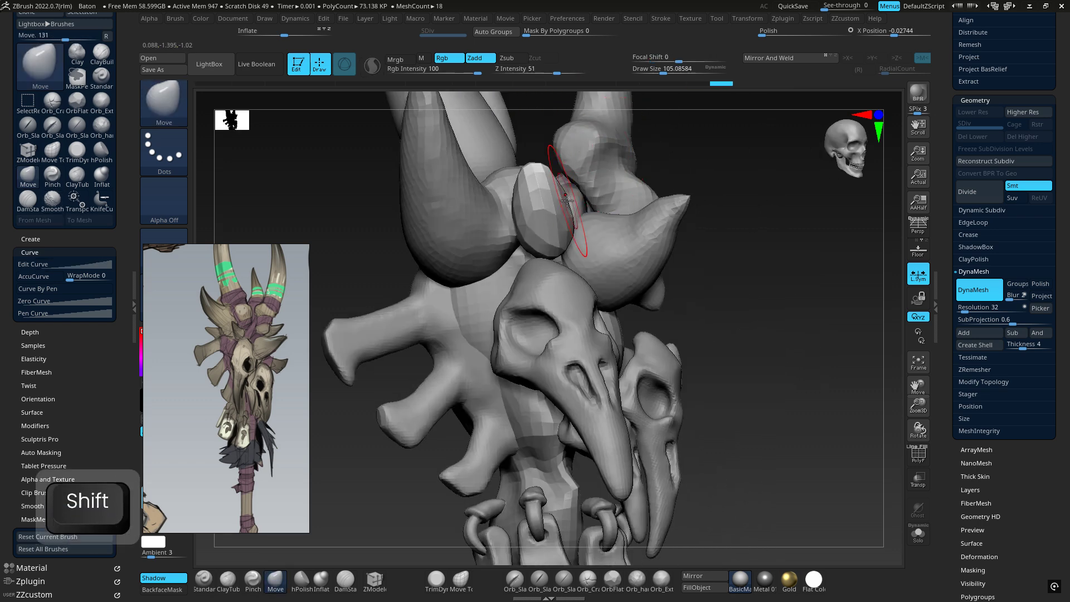
drag(561, 189, 544, 207)
Smooth the small spike and push in its profile from the side with the Move brush.
mouse_move(510, 216)
right_down()
mouse_move(536, 219)
mouse_move(541, 194)
mouse_move(511, 179)
right_up()
key(shift)
shift+drag(520, 209, 524, 202)
right_drag(524, 202, 554, 168)
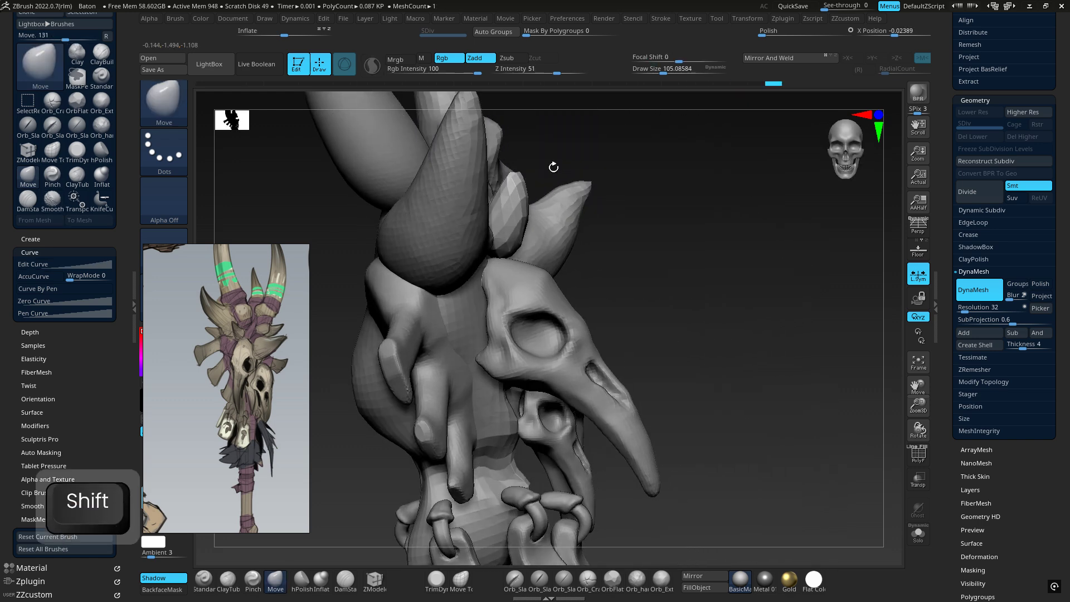
drag(516, 192, 501, 198)
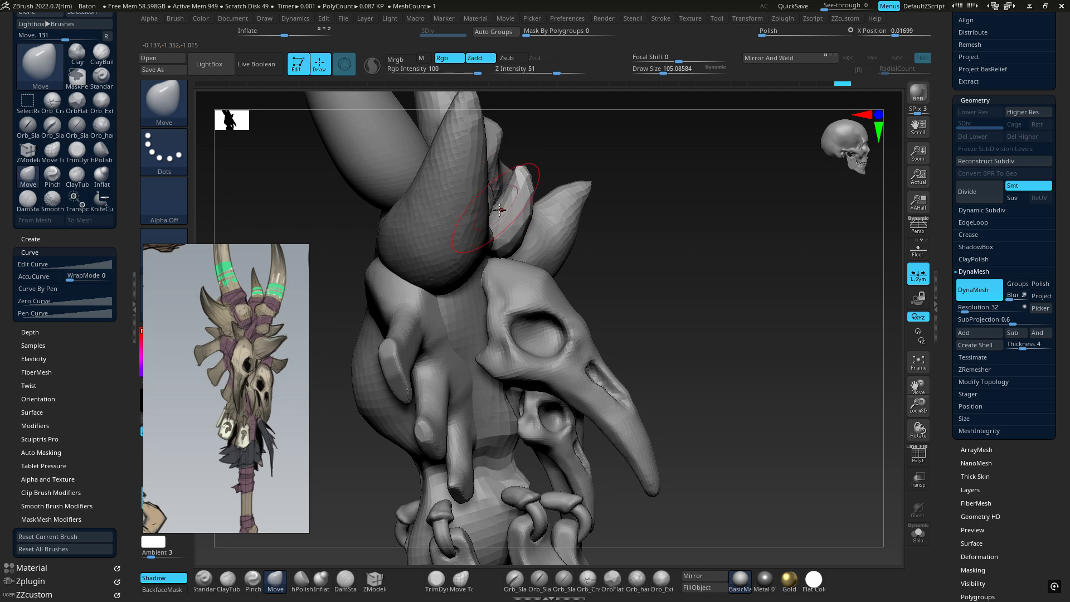
key(shift)
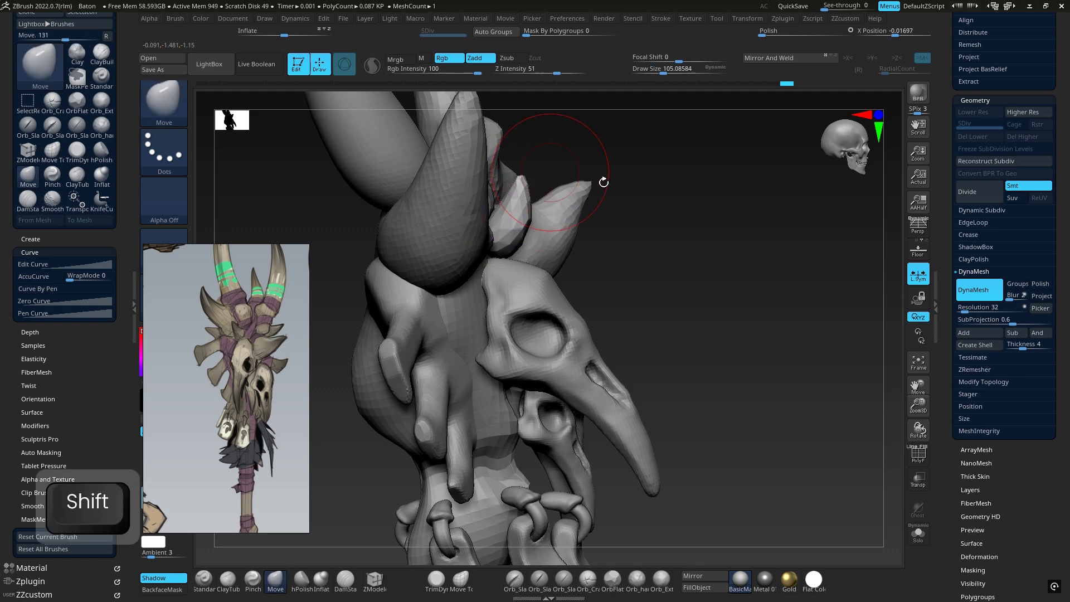
key(ctrl)
right_drag(719, 327, 591, 293)
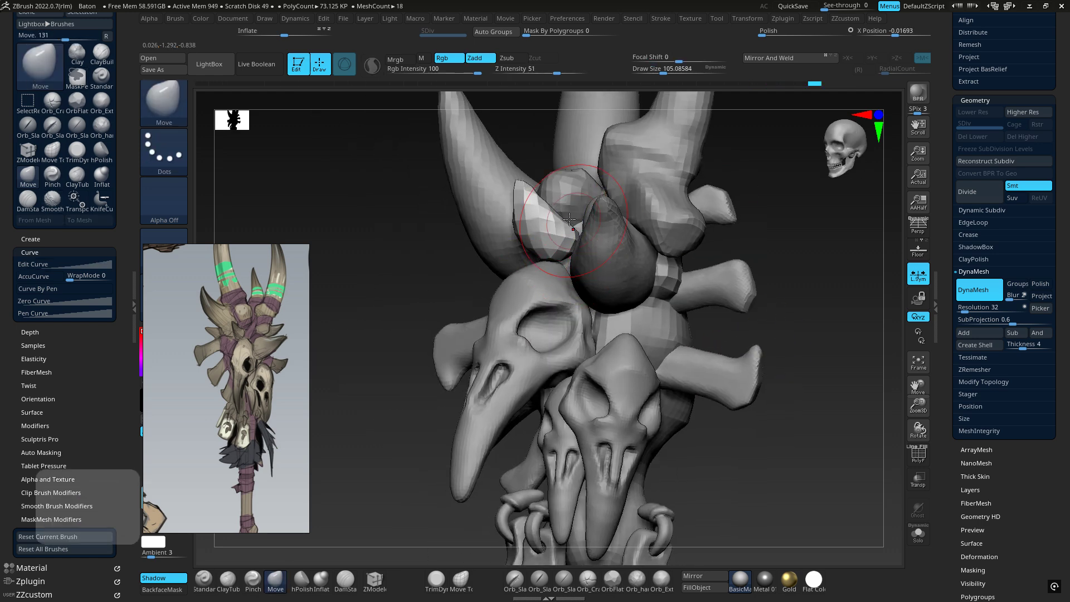
Reduce the draw size to about 65 and refine the small spike's tip with the Move brush, checking it from several angles.
mouse_move(567, 221)
right_down()
mouse_move(601, 244)
mouse_move(543, 284)
mouse_move(546, 264)
right_up()
key(space)
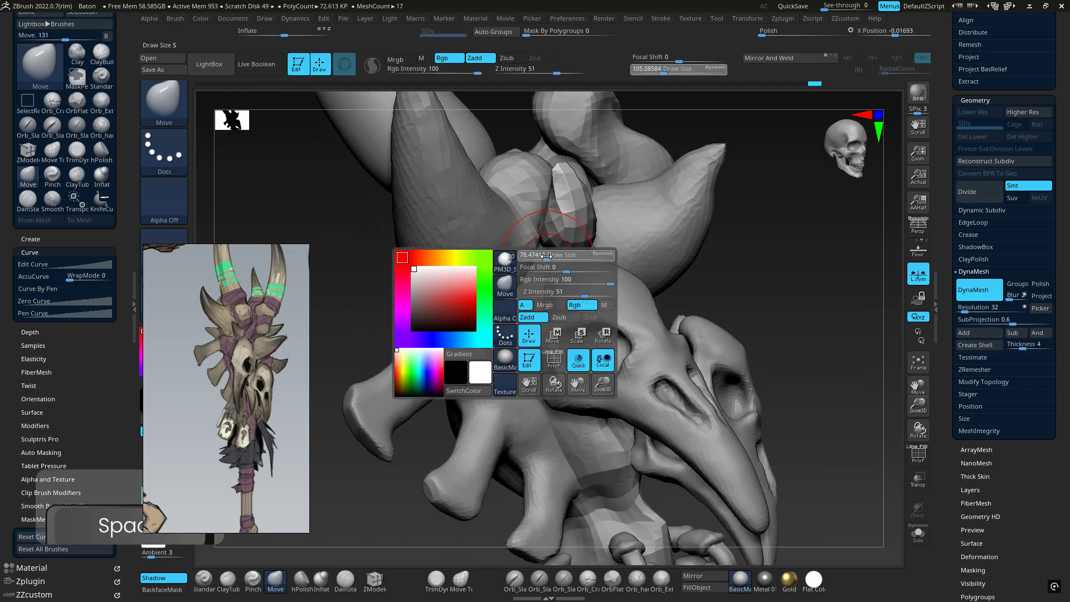
drag(550, 259, 545, 260)
right_drag(534, 272, 556, 200)
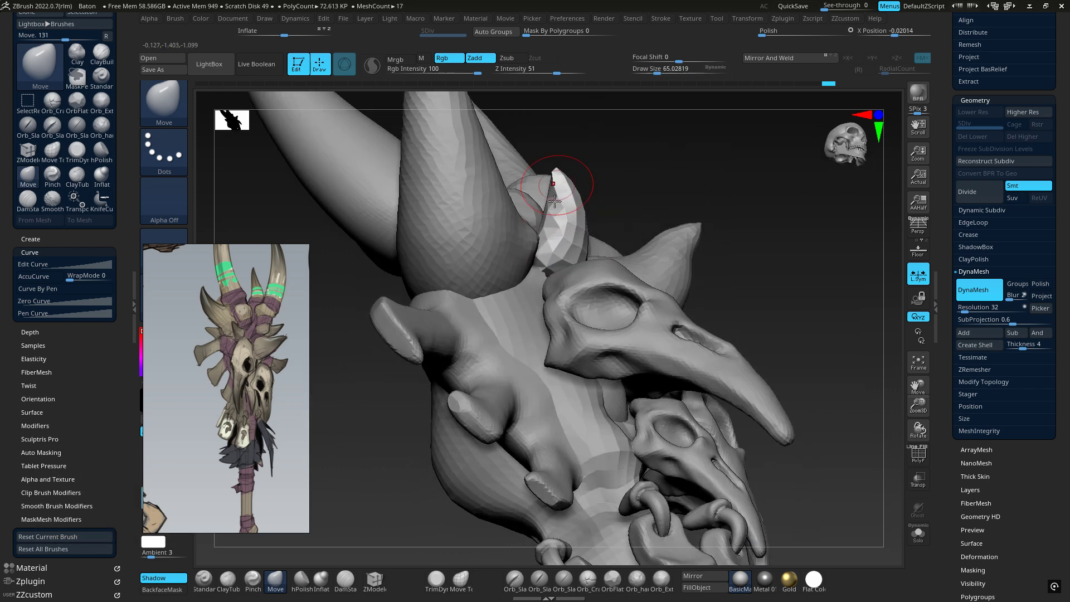
right_drag(539, 273, 573, 293)
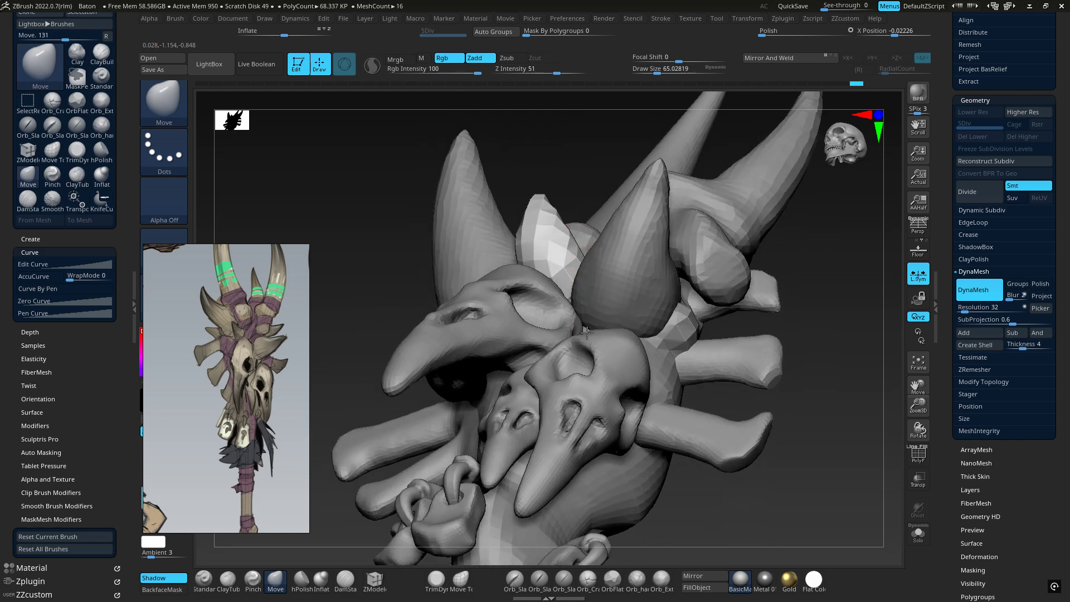
mouse_move(587, 333)
right_down()
mouse_move(607, 358)
mouse_move(630, 340)
mouse_move(652, 298)
mouse_move(647, 234)
mouse_move(696, 262)
right_up()
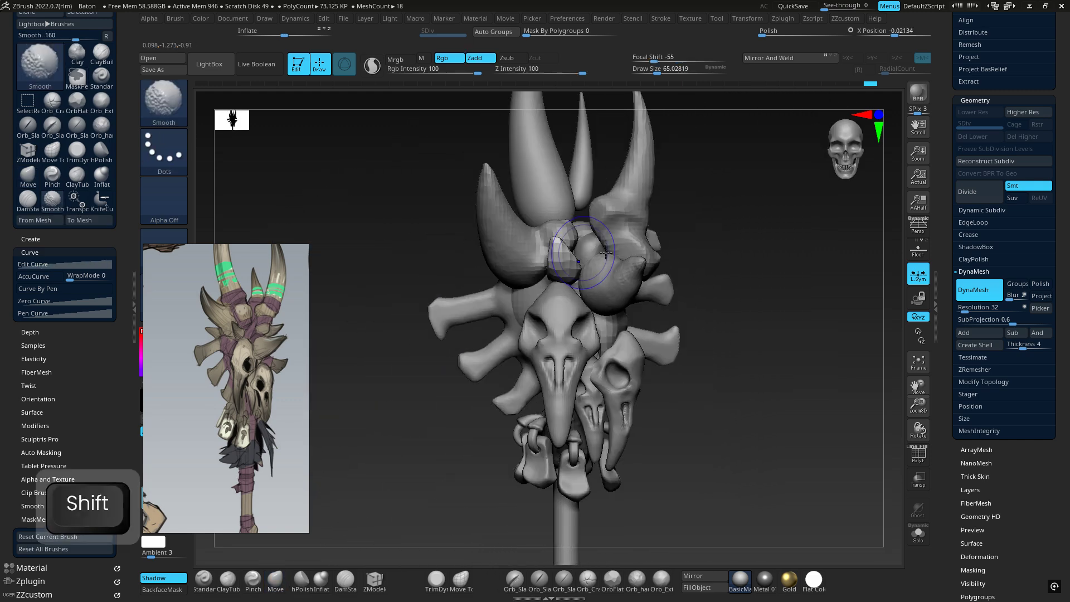
Set the small spike's DynaMesh resolution to 72 and remesh it.
click(967, 305)
drag(967, 306, 974, 306)
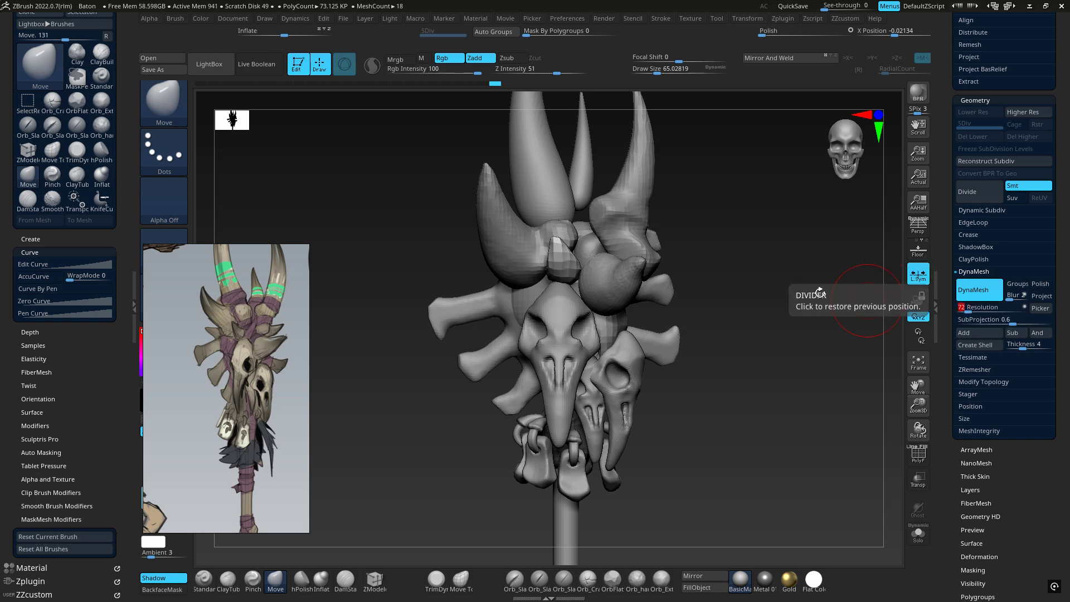
key(ctrl)
ctrl+drag(736, 286, 753, 301)
ctrl+right_drag(736, 285, 716, 340)
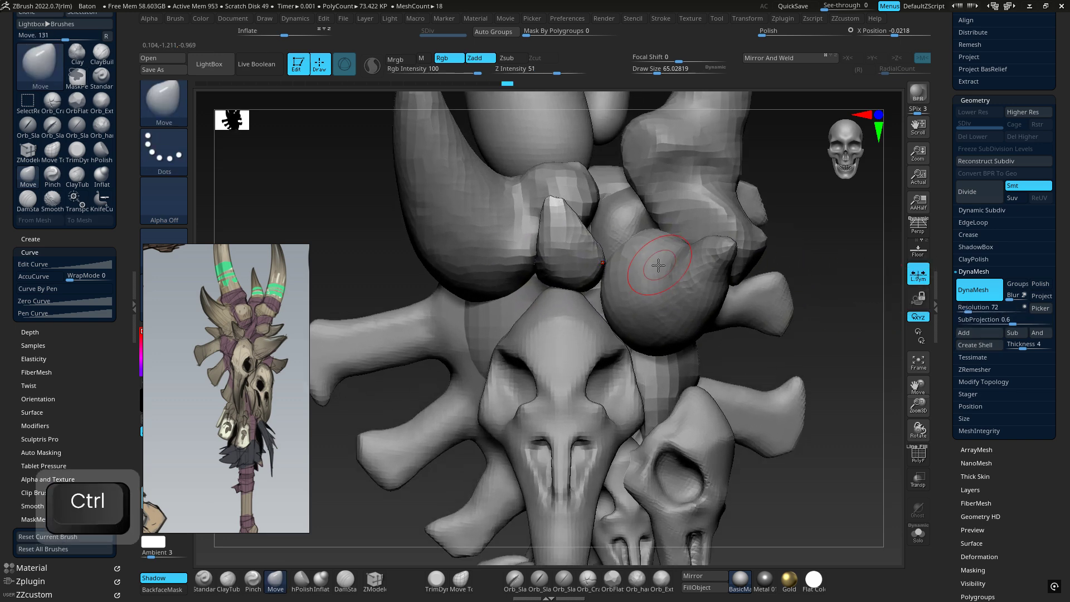
Smooth the remeshed spike's tip and body, and adjust its base above the front skull with the Move brush.
right_drag(672, 279, 568, 244)
shift+drag(554, 220, 540, 214)
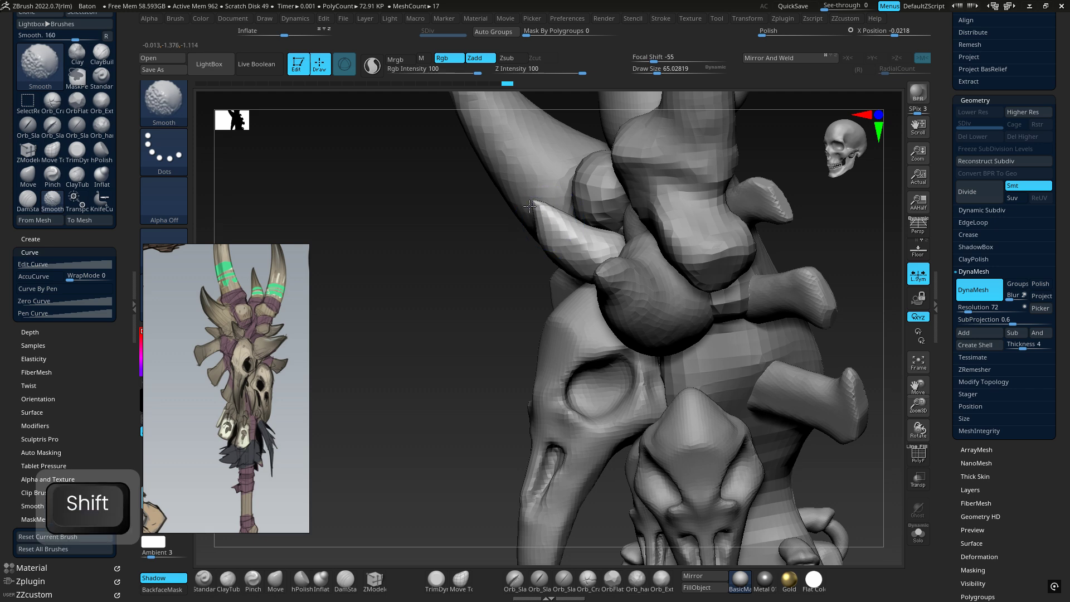
right_drag(510, 265, 552, 237)
shift+drag(562, 241, 568, 238)
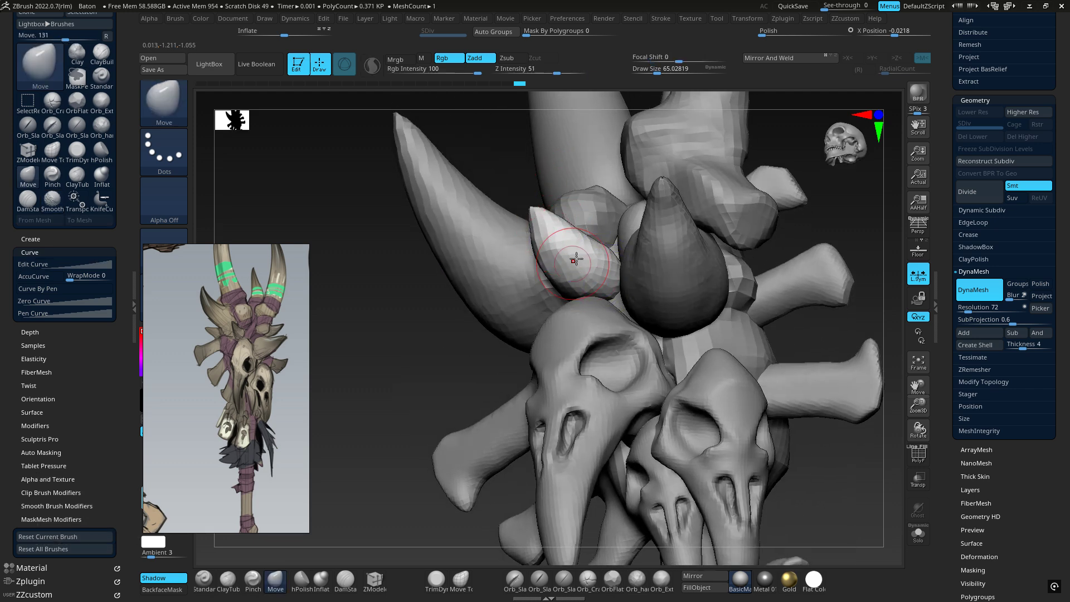
mouse_move(554, 250)
right_down()
mouse_move(518, 294)
mouse_move(477, 268)
mouse_move(532, 305)
right_up()
drag(532, 305, 533, 312)
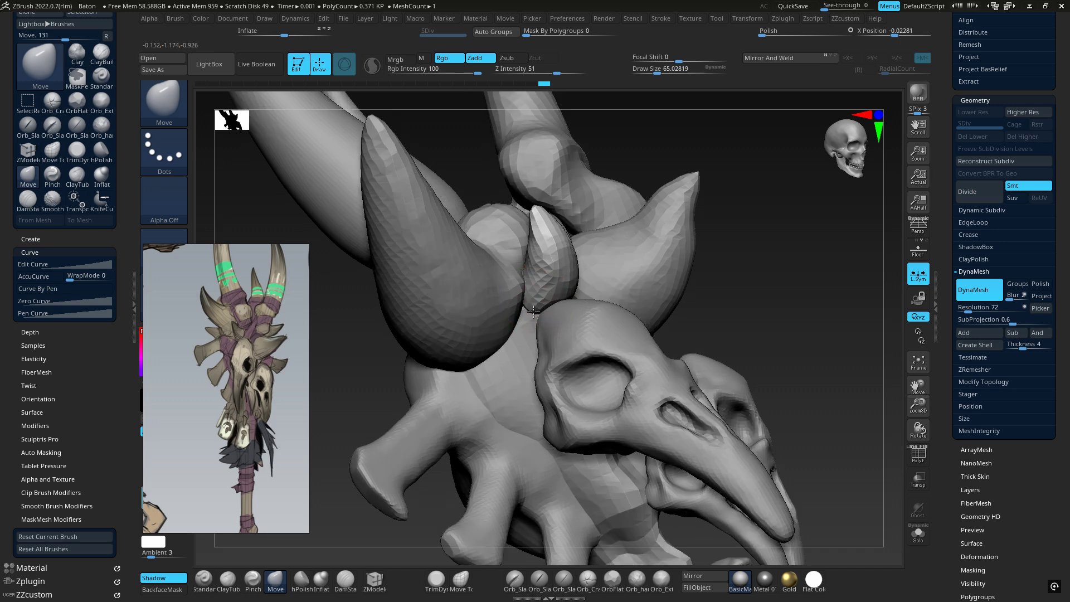
right_drag(533, 311, 562, 301)
right_drag(591, 266, 537, 279)
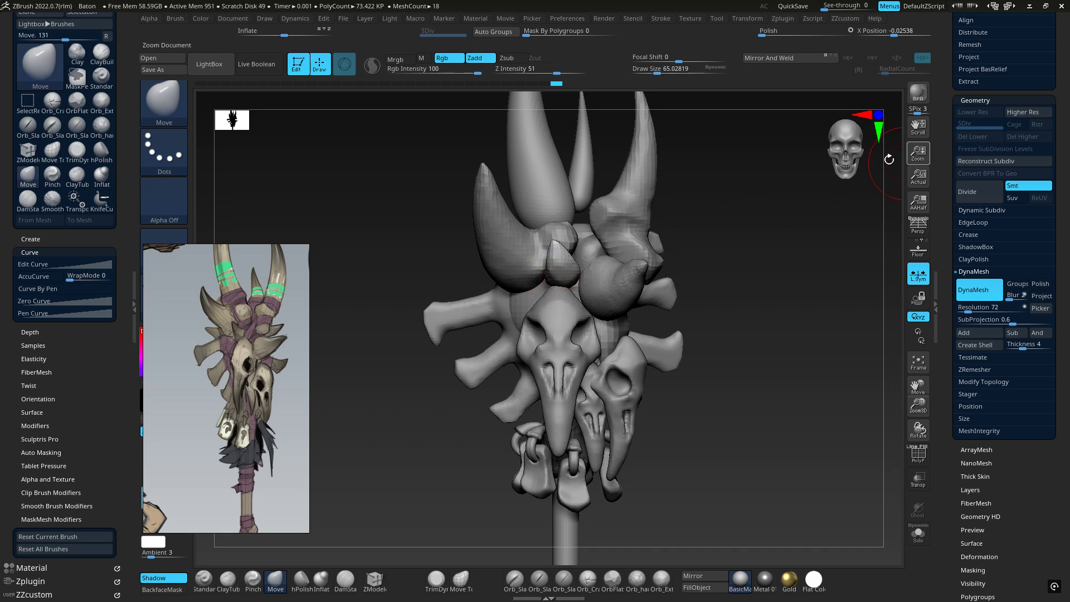
Duplicate the small spike and move the copy sideways and back, out to the flank of the staff head.
drag(1055, 136, 1060, 229)
click(964, 258)
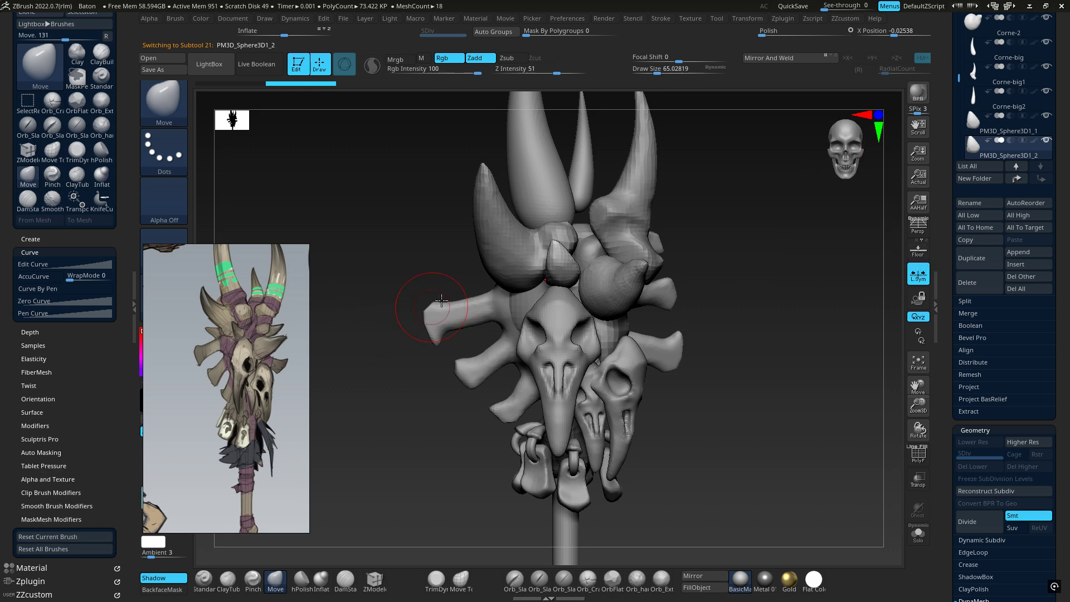
key(w)
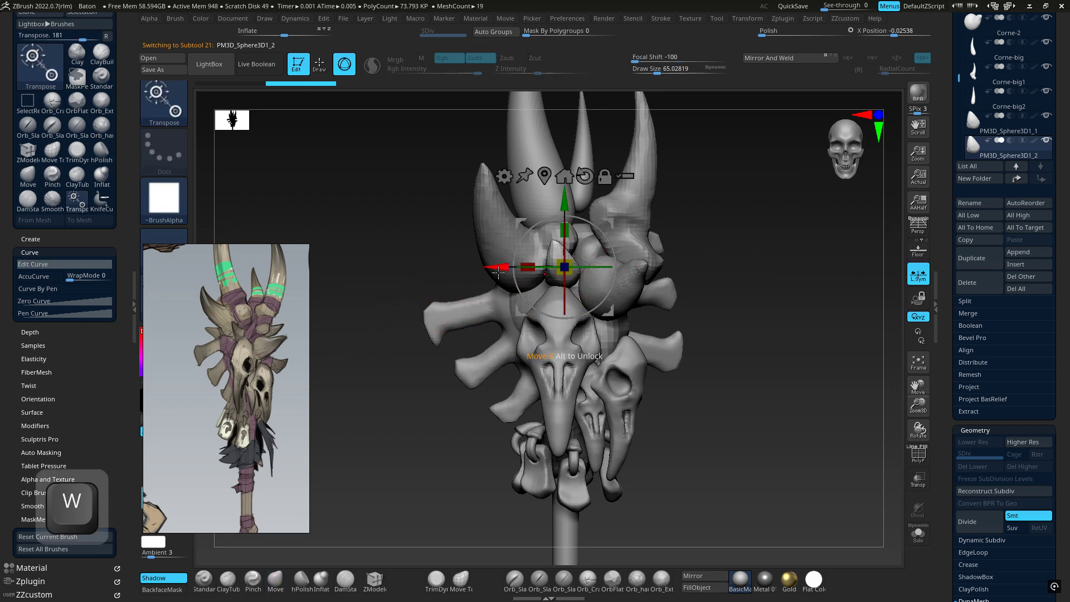
drag(498, 268, 397, 269)
right_drag(397, 269, 517, 222)
alt+drag(516, 222, 502, 228)
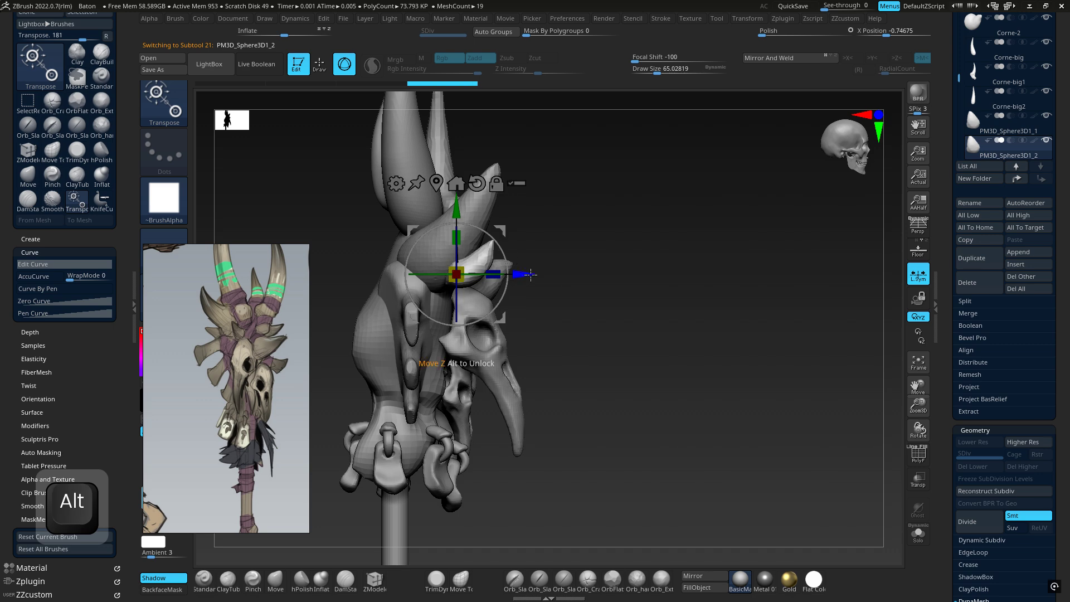
drag(534, 274, 468, 272)
Tuck the copied spike against the staff body below the large side horn and rotate it to point outward.
right_drag(469, 272, 539, 268)
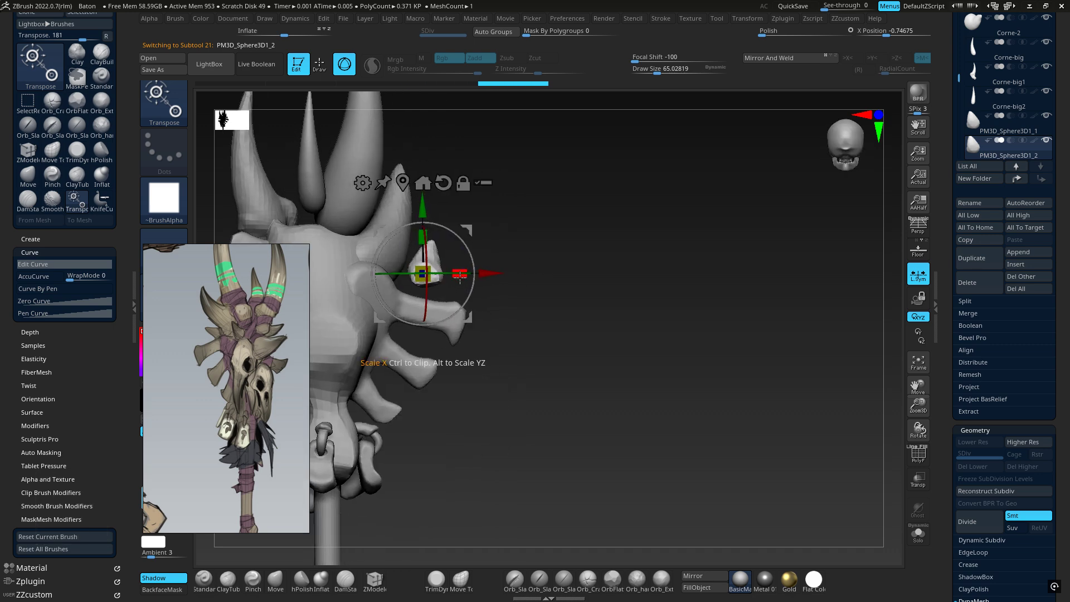
drag(438, 272, 437, 243)
drag(481, 251, 393, 235)
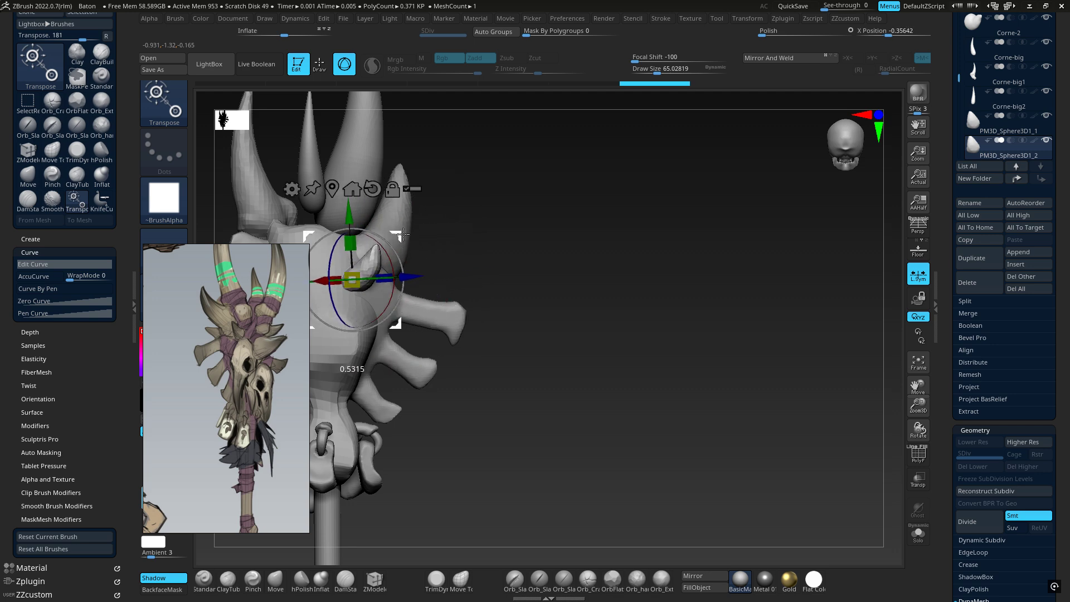
mouse_move(557, 240)
mouse_down()
mouse_move(479, 246)
mouse_move(547, 251)
mouse_move(549, 263)
mouse_move(491, 288)
mouse_up()
drag(630, 262, 469, 270)
drag(560, 245, 524, 259)
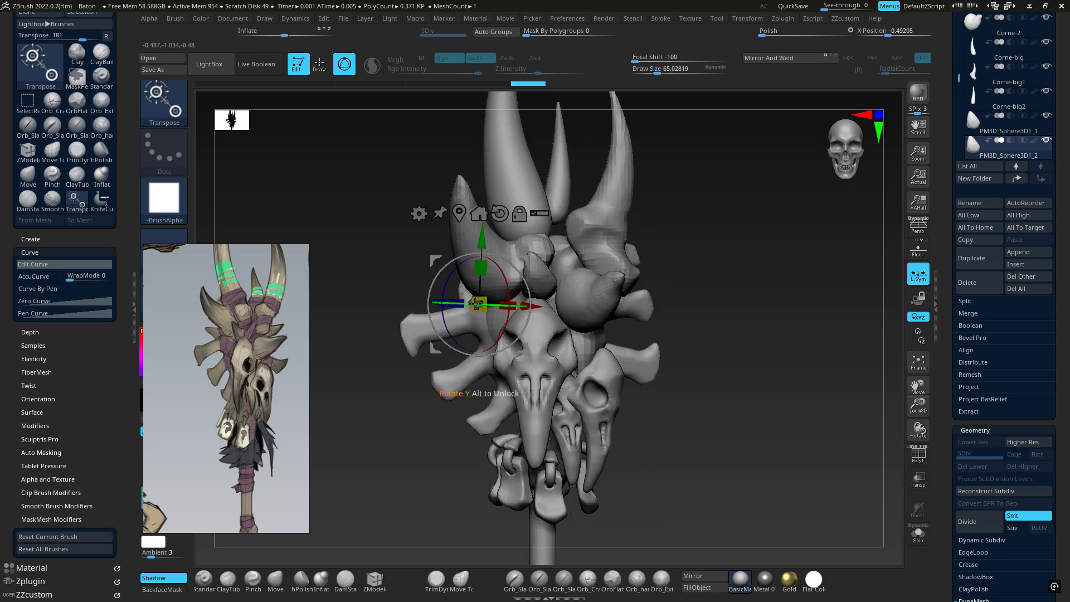
mouse_move(475, 303)
mouse_down()
mouse_move(512, 305)
mouse_move(472, 323)
mouse_up()
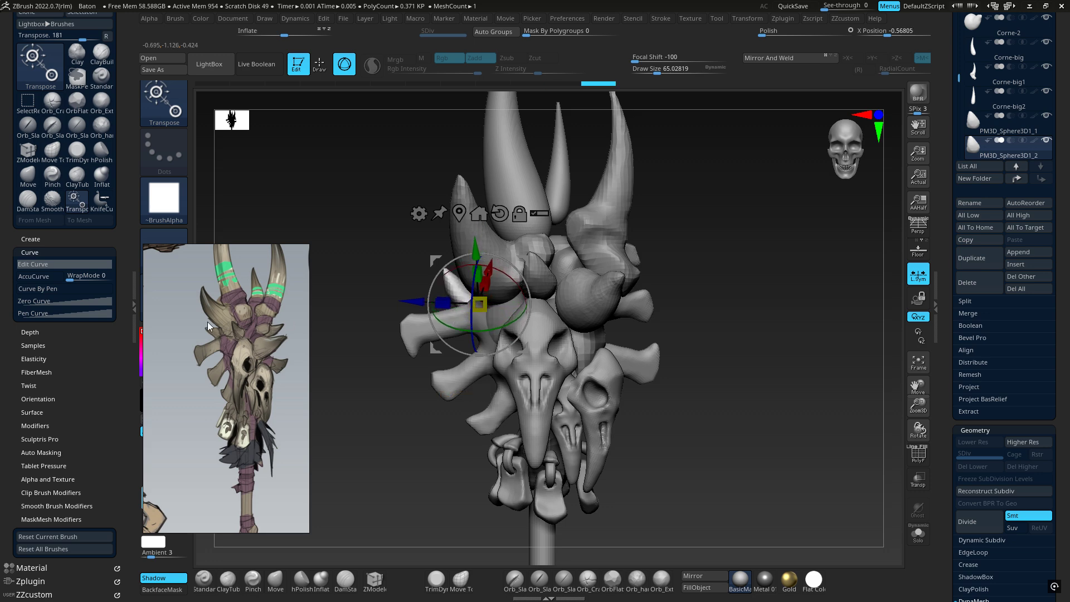
right_drag(356, 296, 510, 289)
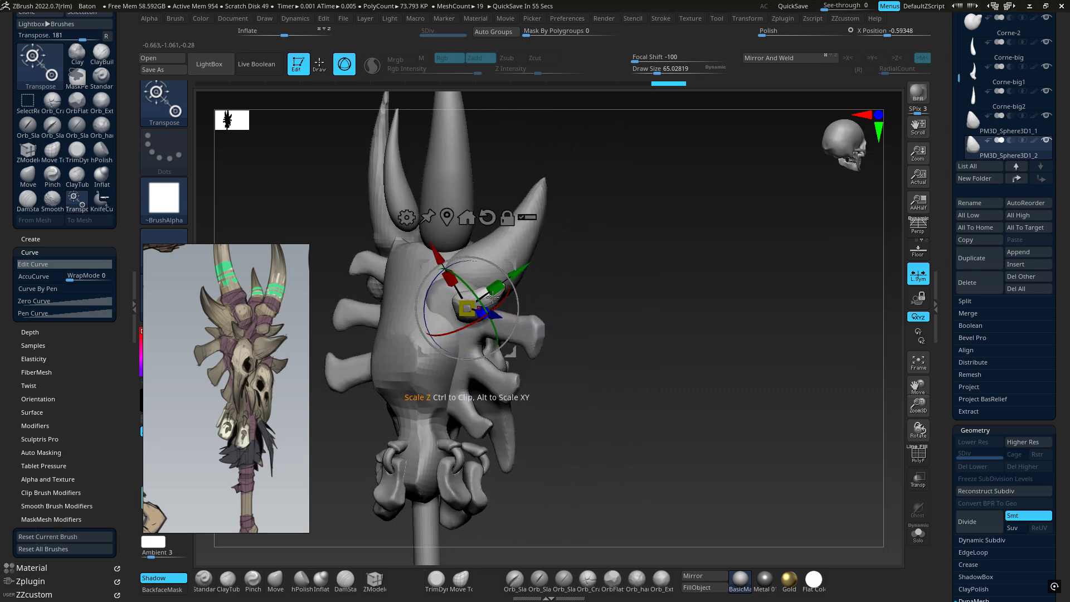
right_drag(493, 296, 469, 318)
right_drag(574, 275, 587, 328)
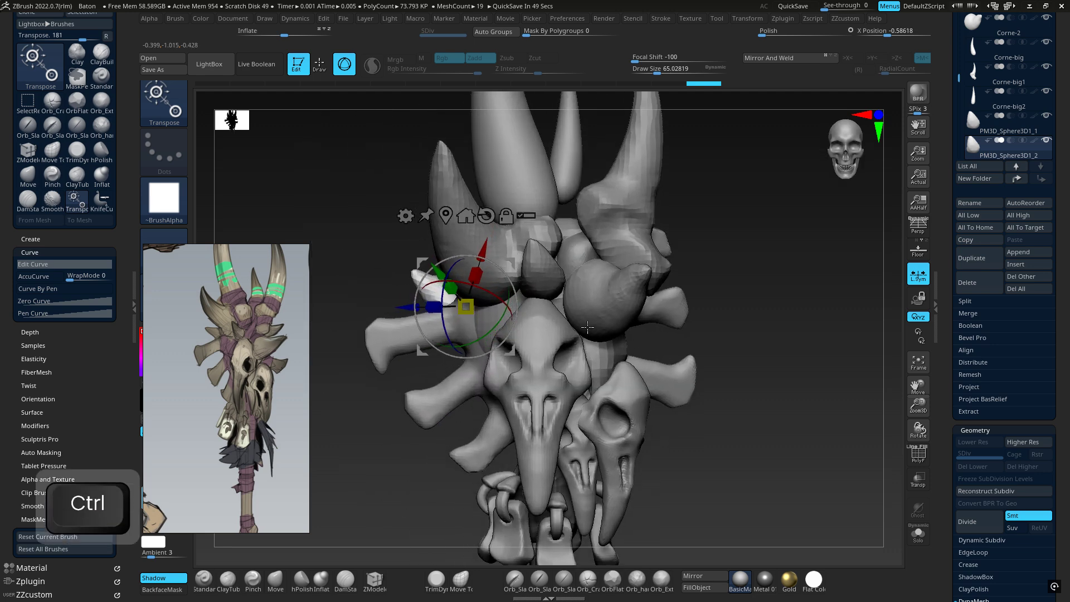
right_drag(517, 323, 635, 299)
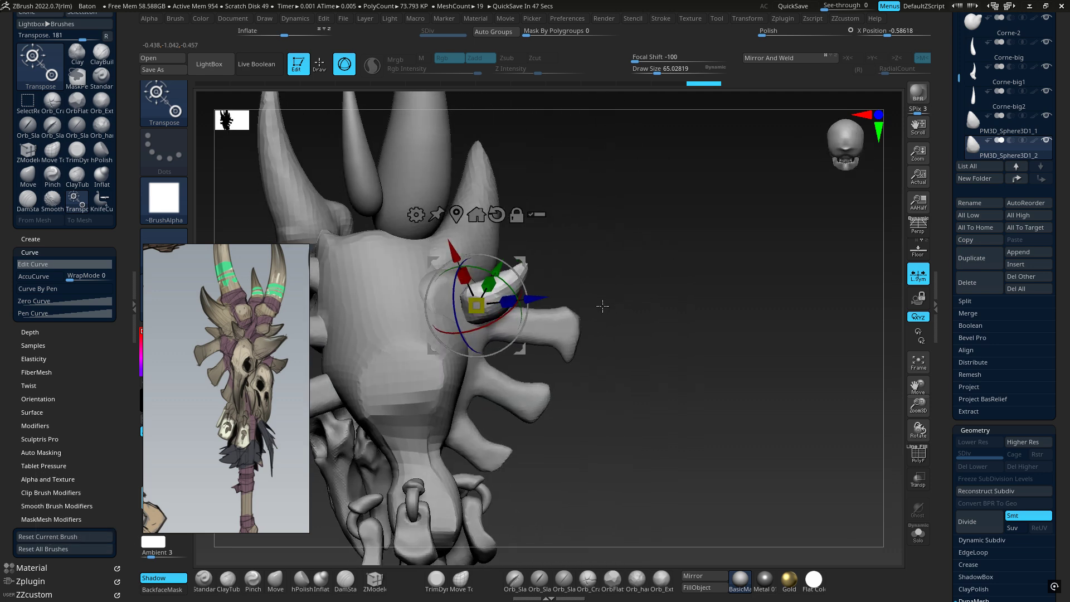
Reshape the copied spike with the Move brush, pulling its base into the staff body.
key(q)
key(4)
drag(467, 312, 437, 290)
right_drag(435, 299, 524, 298)
drag(452, 307, 428, 319)
Select the main staff body and fill out and smooth its upper back beneath the horns with the ClayBuildup brush.
alt+click(419, 315)
mouse_move(418, 315)
right_down()
mouse_move(453, 308)
mouse_move(456, 272)
right_up()
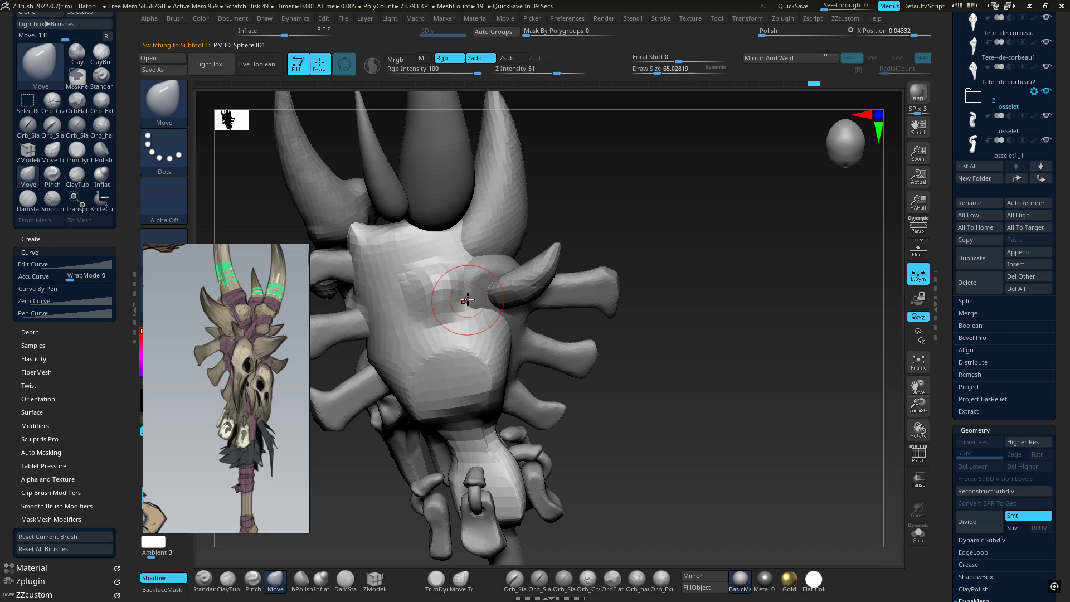
key(1)
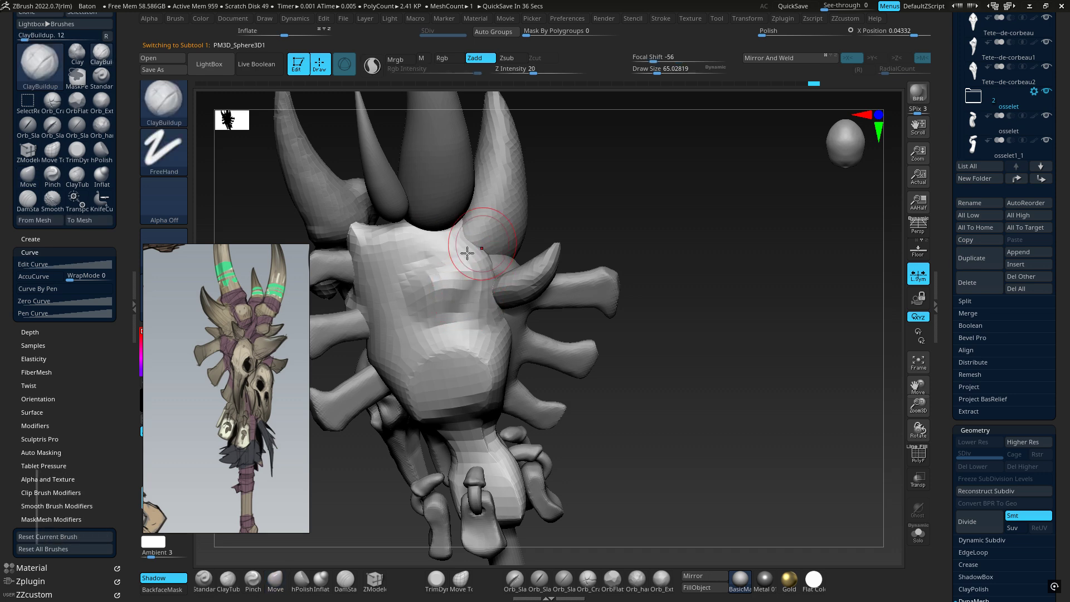
shift+right_drag(444, 280, 451, 253)
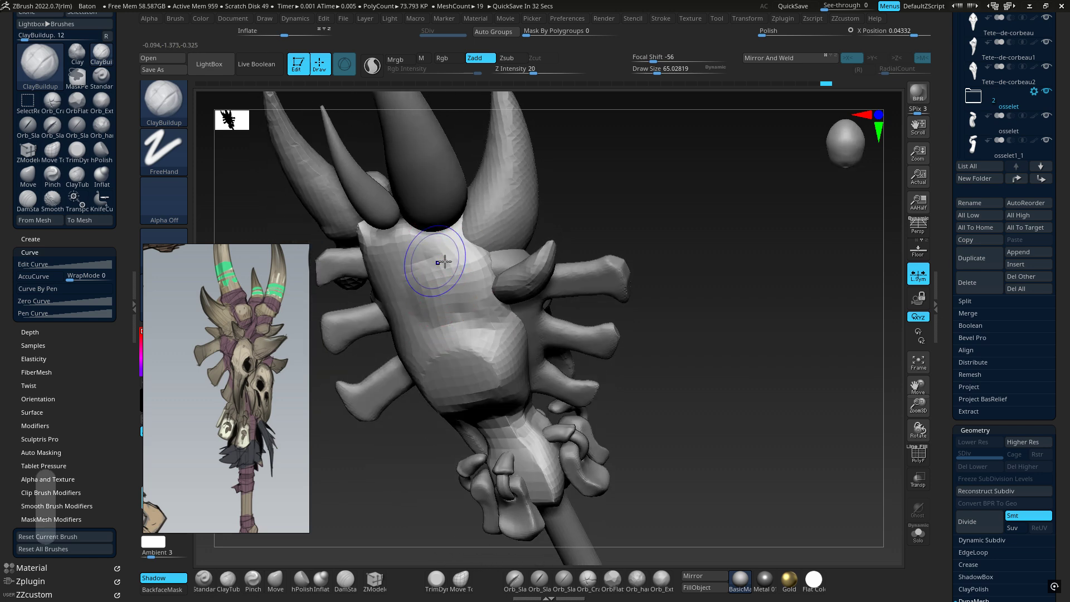
mouse_move(437, 262)
shift+mouse_down()
mouse_move(390, 246)
mouse_move(391, 233)
shift+mouse_up()
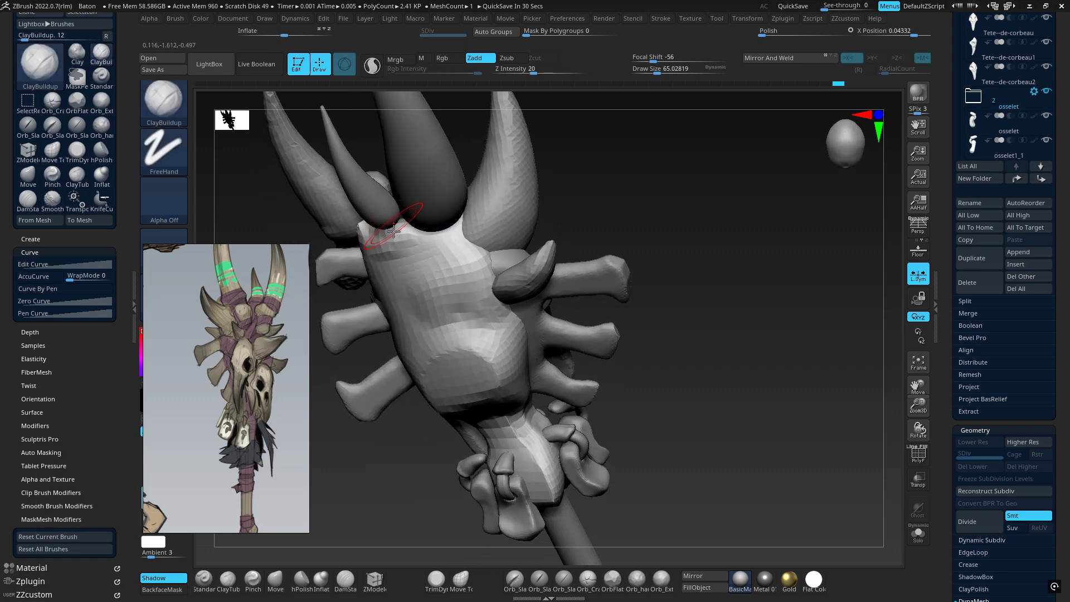
shift+right_drag(382, 232, 376, 179)
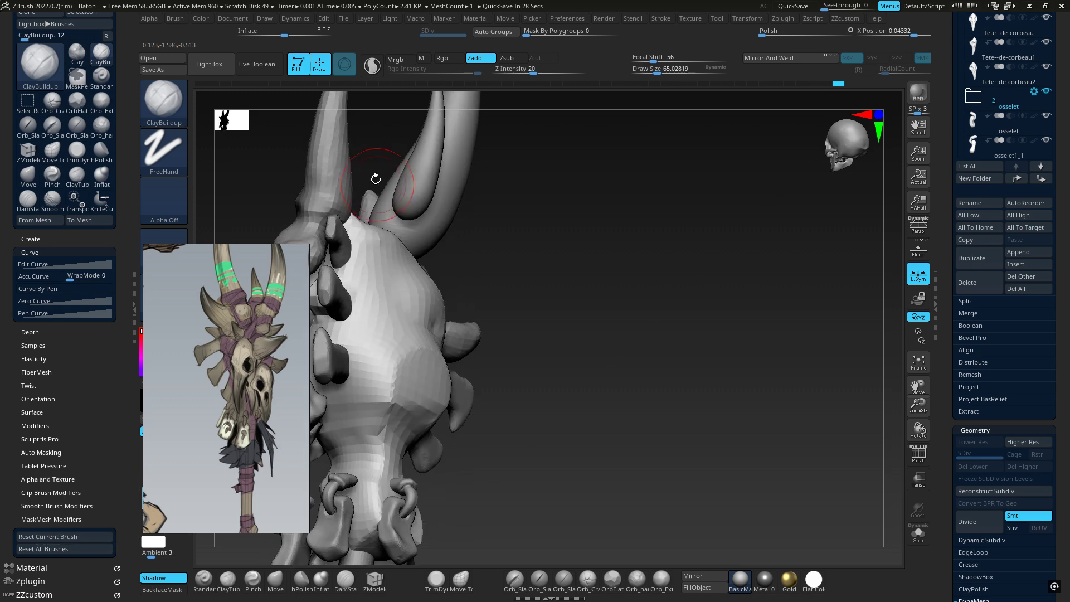
Select the thin middle horn, Corne-big2, pull its base down into the staff body with the Move brush and smooth it.
key(4)
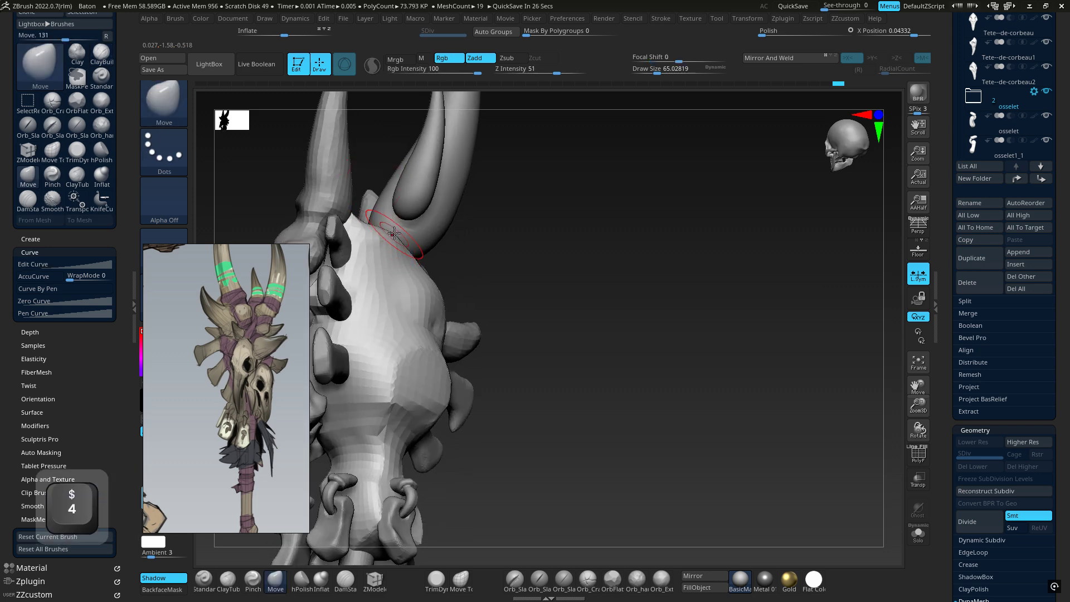
alt+right_drag(394, 232, 524, 320)
alt+click(514, 299)
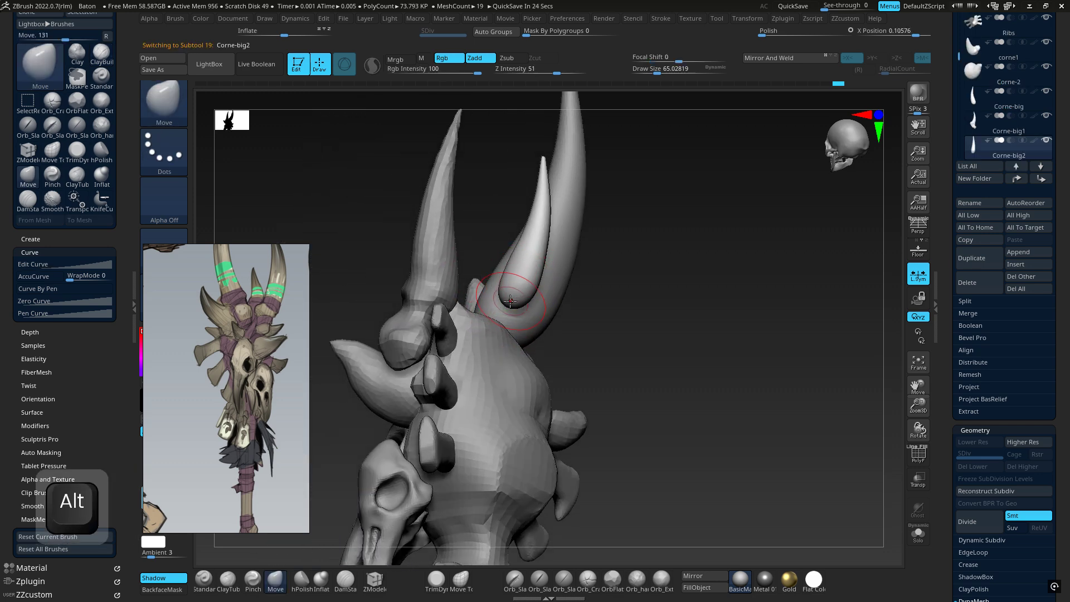
key(4)
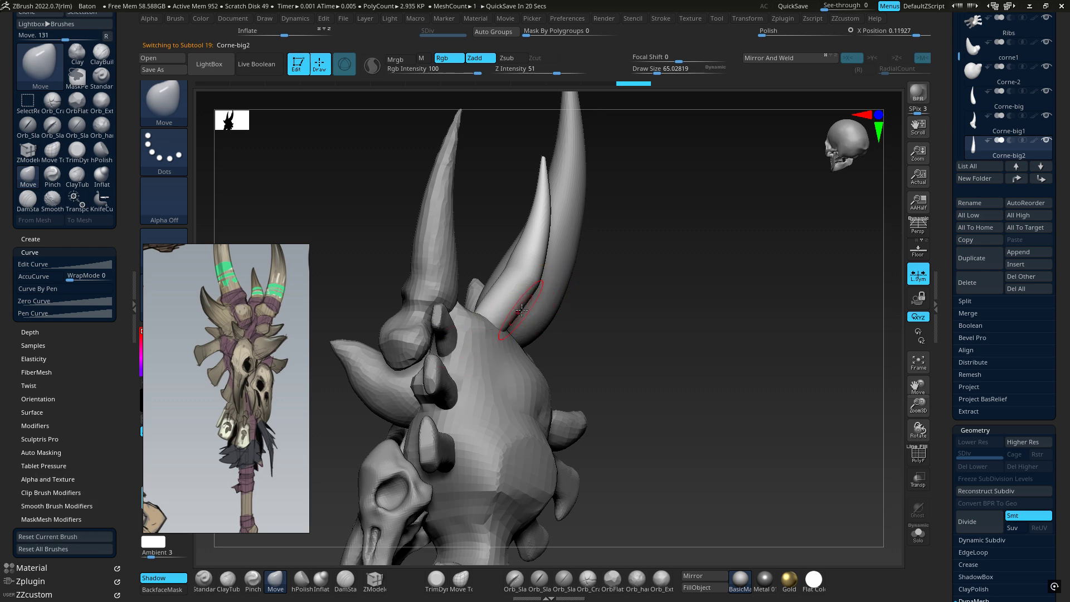
right_drag(514, 318, 528, 297)
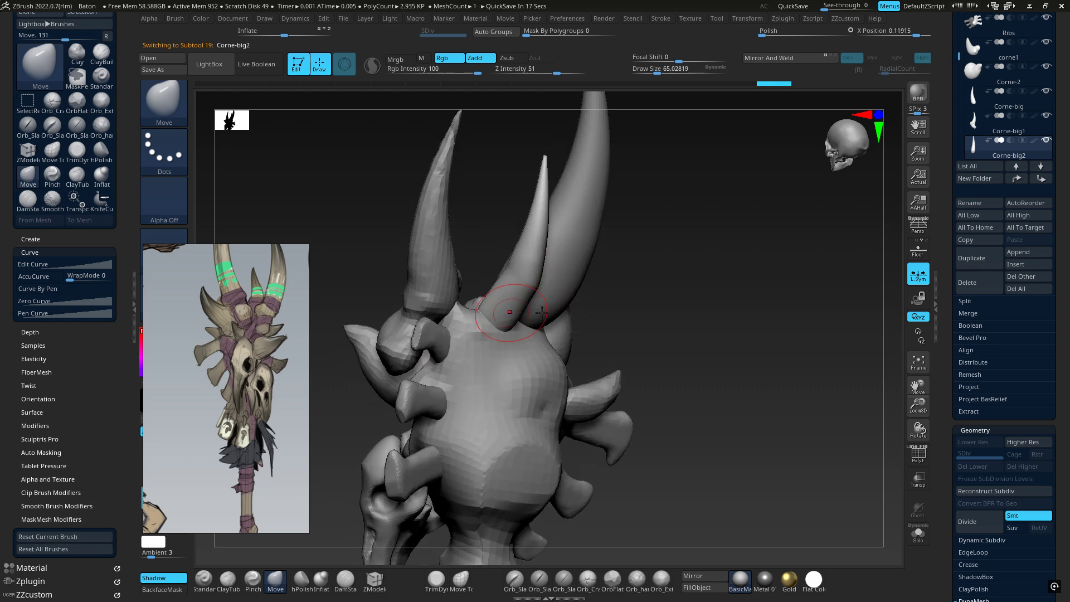
key(ctrl)
mouse_move(721, 359)
right_down()
mouse_move(556, 275)
mouse_move(493, 223)
right_up()
key(shift)
shift+drag(524, 312, 499, 340)
mouse_move(491, 352)
right_down()
mouse_move(569, 321)
mouse_move(457, 310)
mouse_move(569, 301)
mouse_move(604, 242)
mouse_move(564, 269)
mouse_move(618, 306)
mouse_move(540, 249)
mouse_move(596, 300)
mouse_move(501, 320)
mouse_move(484, 280)
right_up()
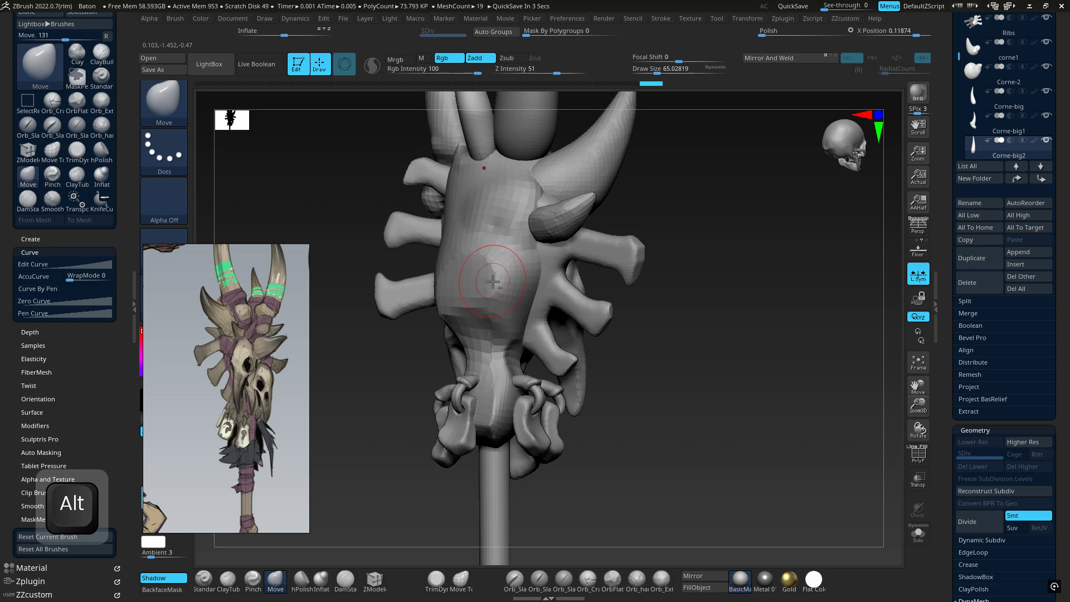
Select the main staff body, undo the trial Move strokes and build up its lower back with the ClayBuildup brush.
alt+click(484, 294)
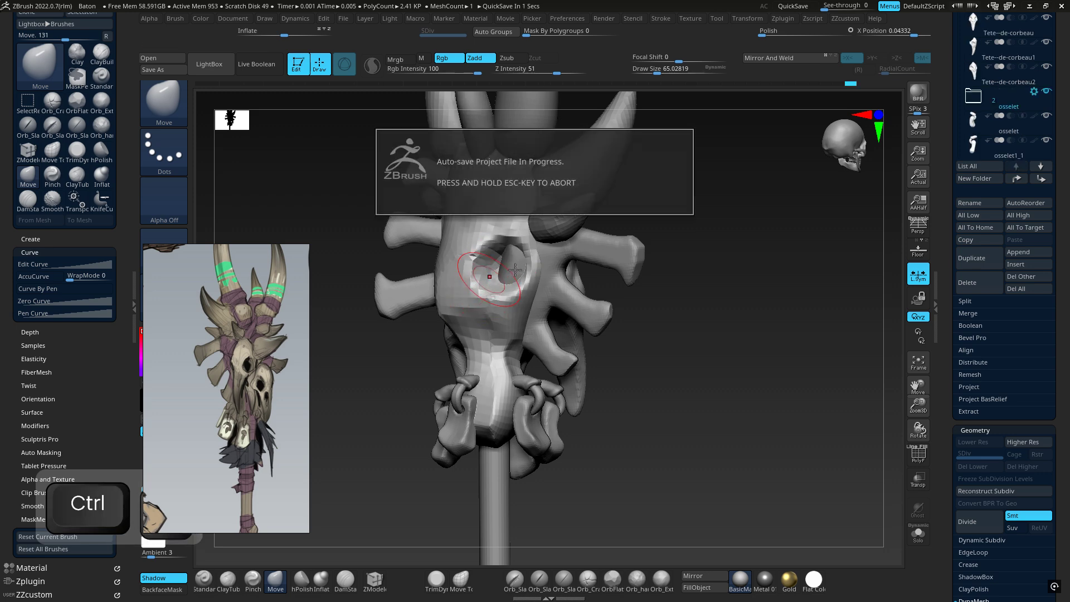
key(ctrl+z)
key(ctrl+z)
key(ctrl+z)
key(1)
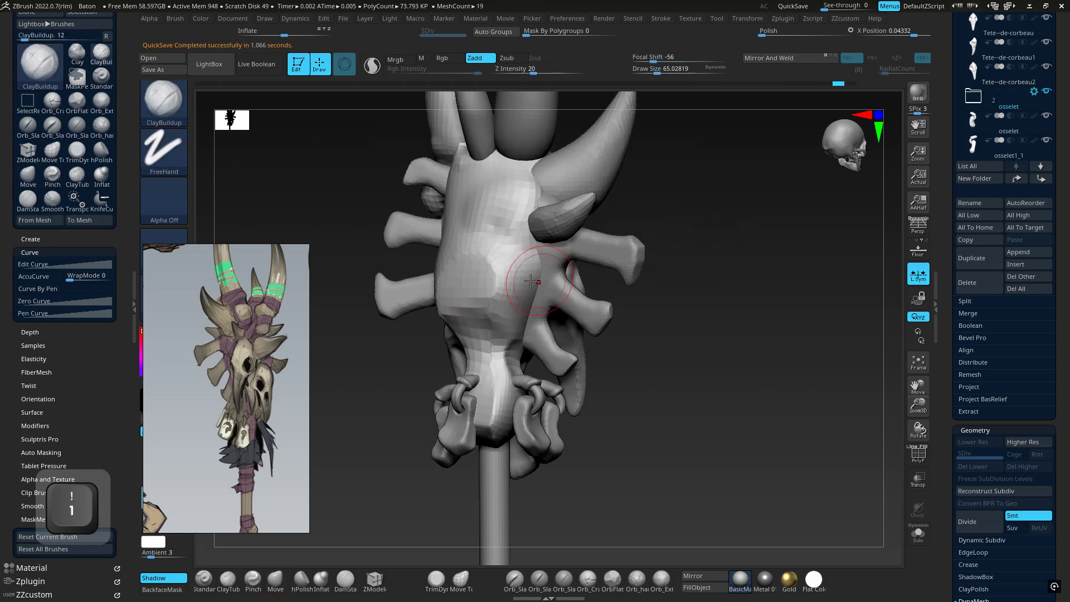
right_drag(532, 282, 499, 286)
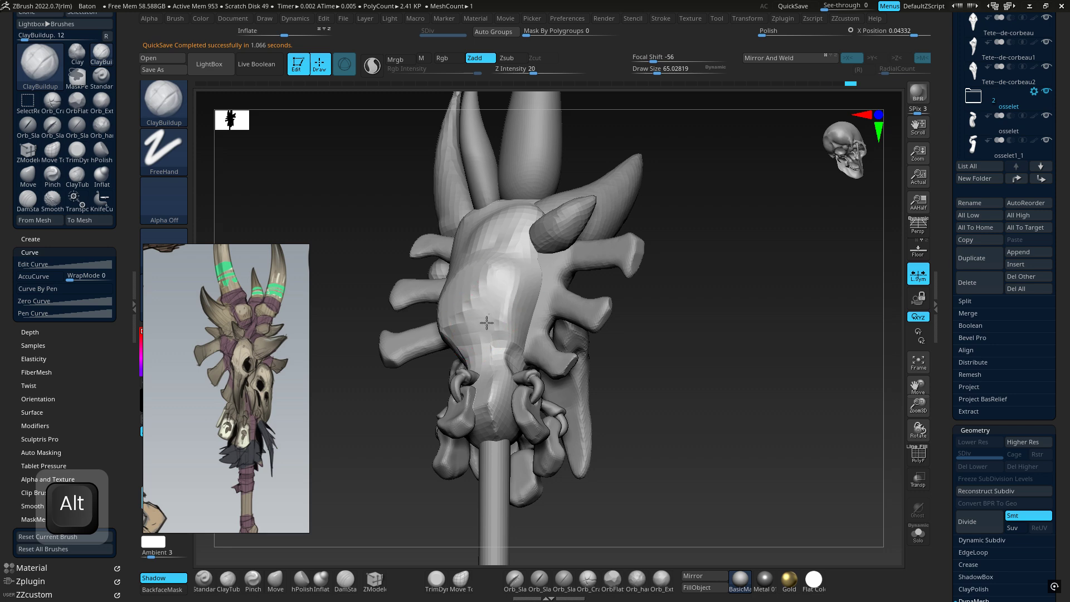
right_drag(485, 326, 484, 288)
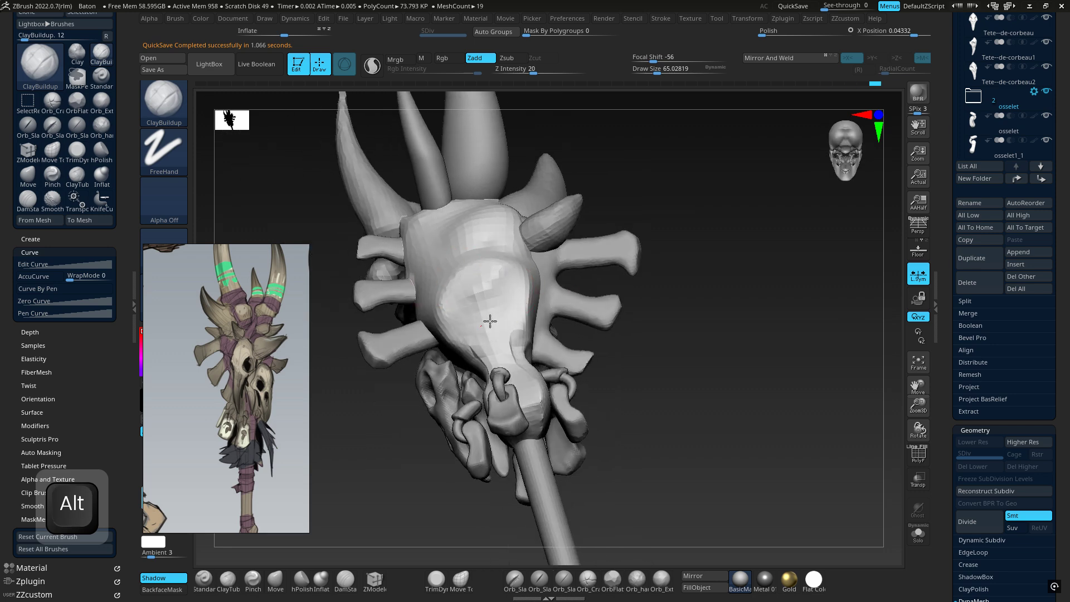
Smooth the built-up volume on the staff body's back, working from several angles.
mouse_move(514, 347)
shift+mouse_down()
mouse_move(491, 335)
mouse_move(510, 359)
shift+mouse_up()
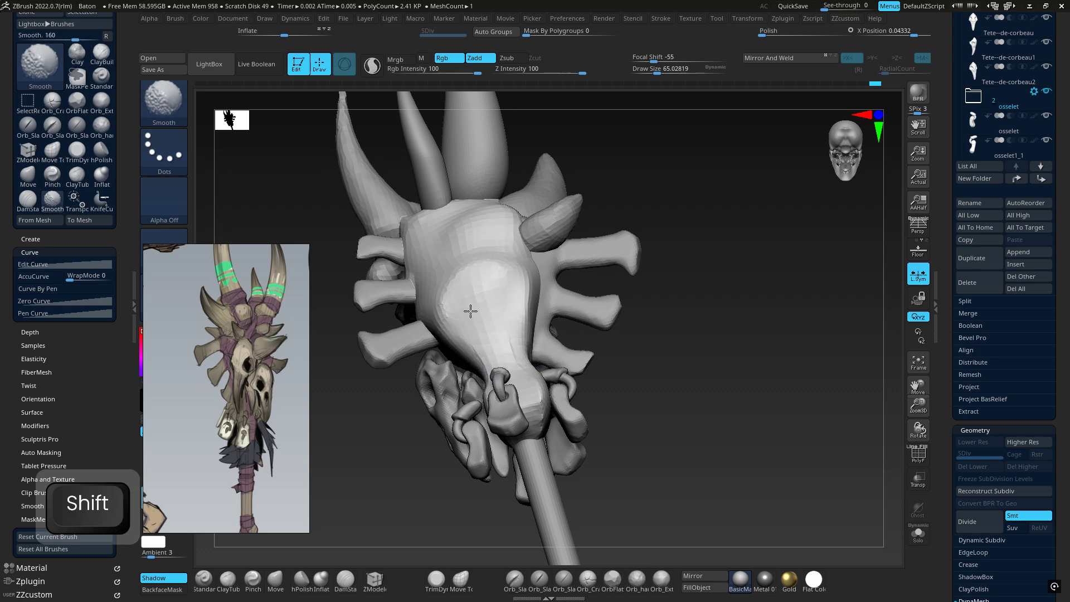
right_drag(470, 311, 468, 248)
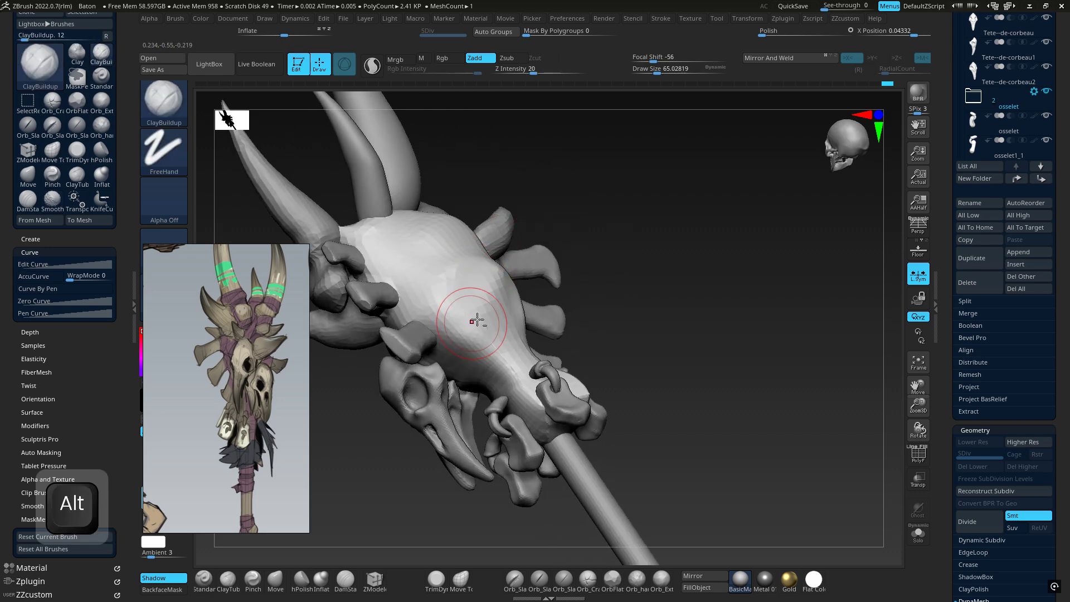
right_drag(505, 370, 466, 322)
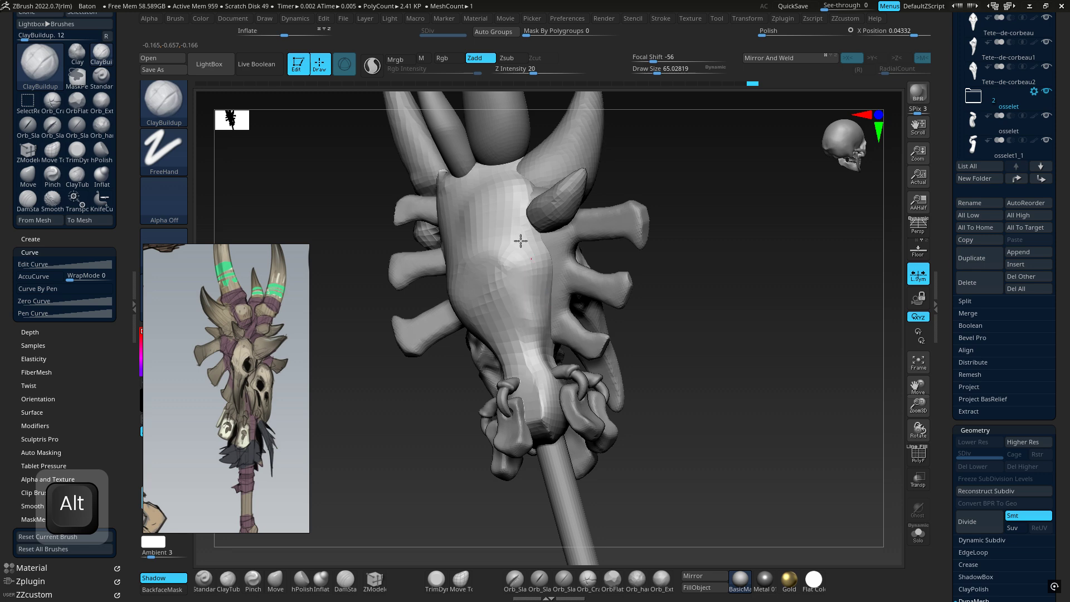
mouse_move(493, 313)
right_down()
mouse_move(490, 357)
mouse_move(654, 314)
mouse_move(543, 245)
mouse_move(462, 239)
mouse_move(543, 249)
mouse_move(508, 246)
mouse_move(560, 282)
right_up()
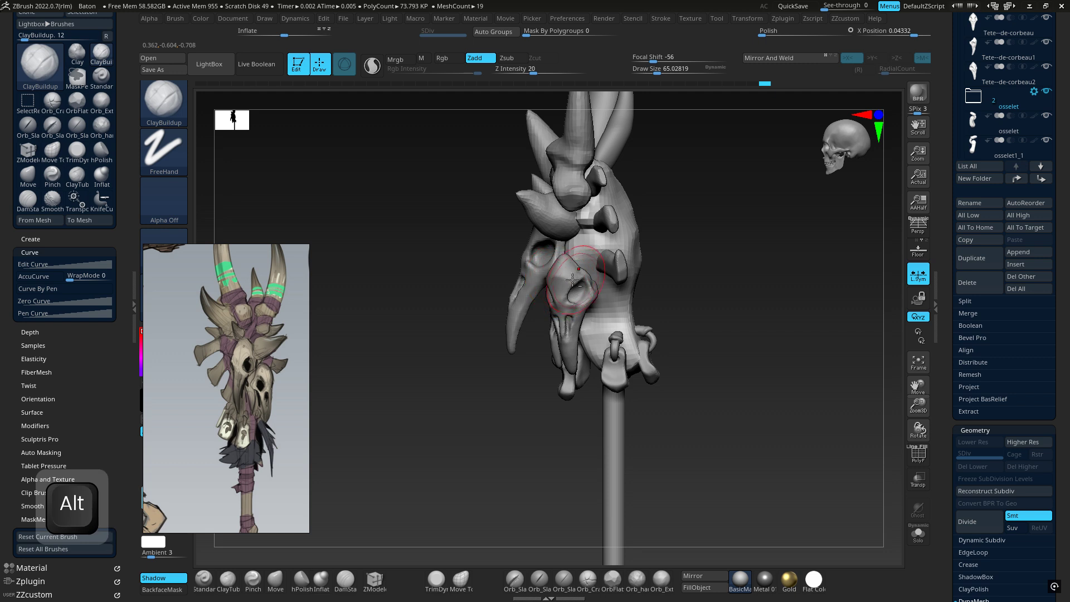
Duplicate the small crow skull Tete-de-corbeau1, turn the copy to face backward and raise it on the back of the staff.
alt+click(564, 277)
alt+right_drag(724, 264, 610, 263)
key(w)
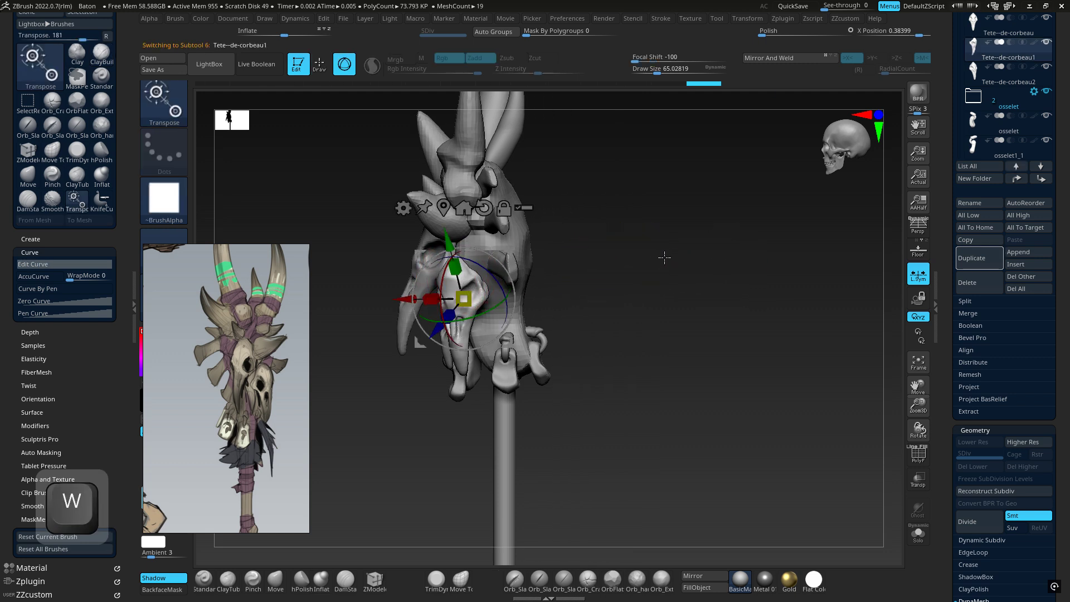
click(972, 259)
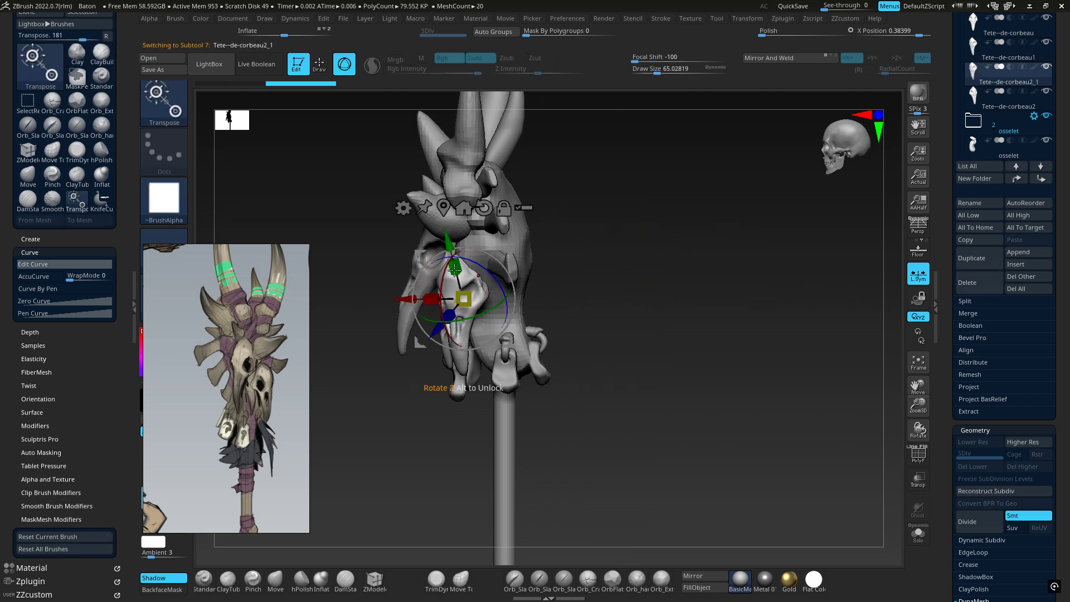
drag(395, 299, 478, 300)
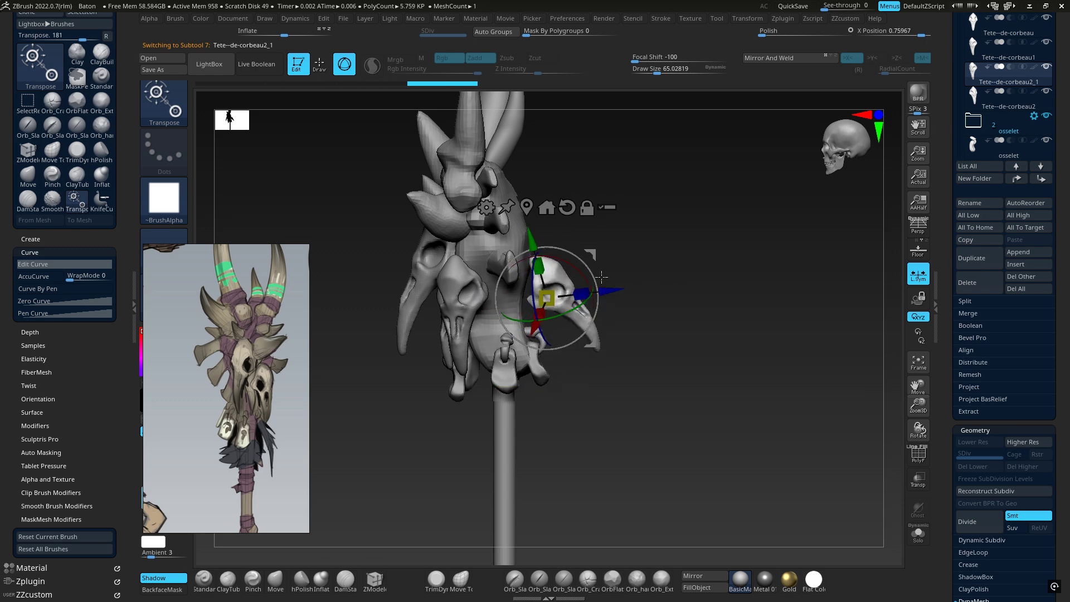
mouse_move(603, 306)
right_down()
mouse_move(552, 315)
mouse_move(599, 306)
right_up()
drag(591, 249, 563, 151)
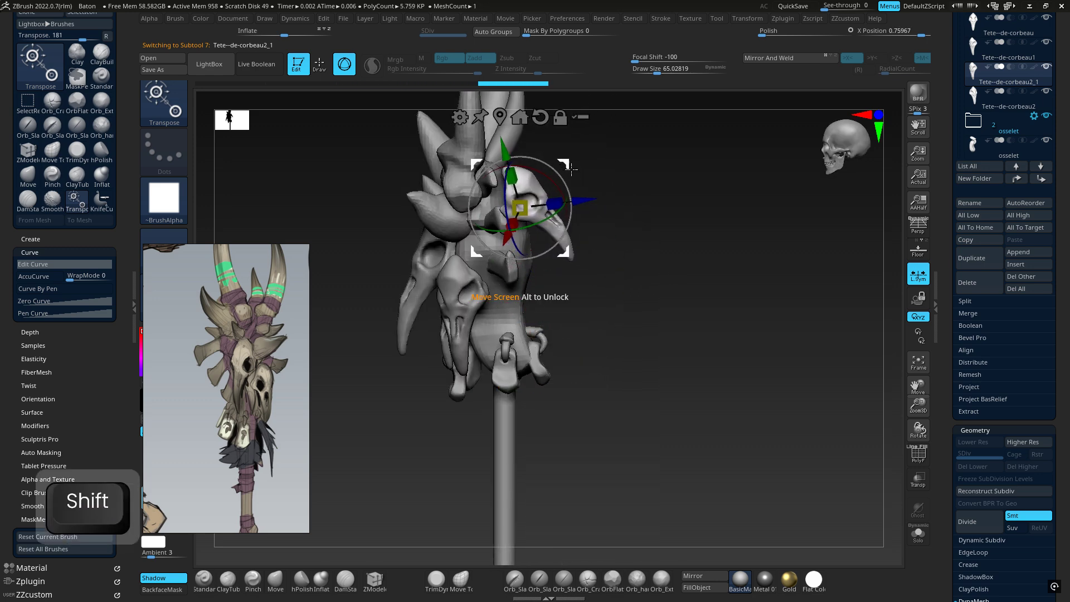
Reposition the copied crow skull against the staff's upper back beneath the big horns, judging from the back and side.
right_drag(558, 167, 486, 167)
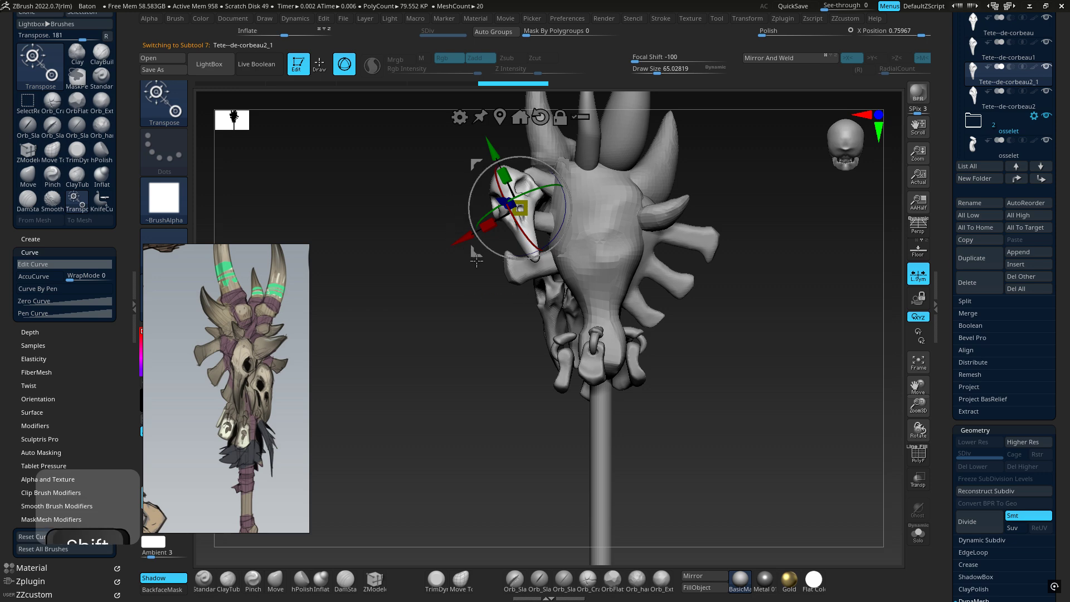
drag(474, 254, 543, 244)
right_drag(620, 230, 533, 194)
shift+right_drag(613, 199, 674, 184)
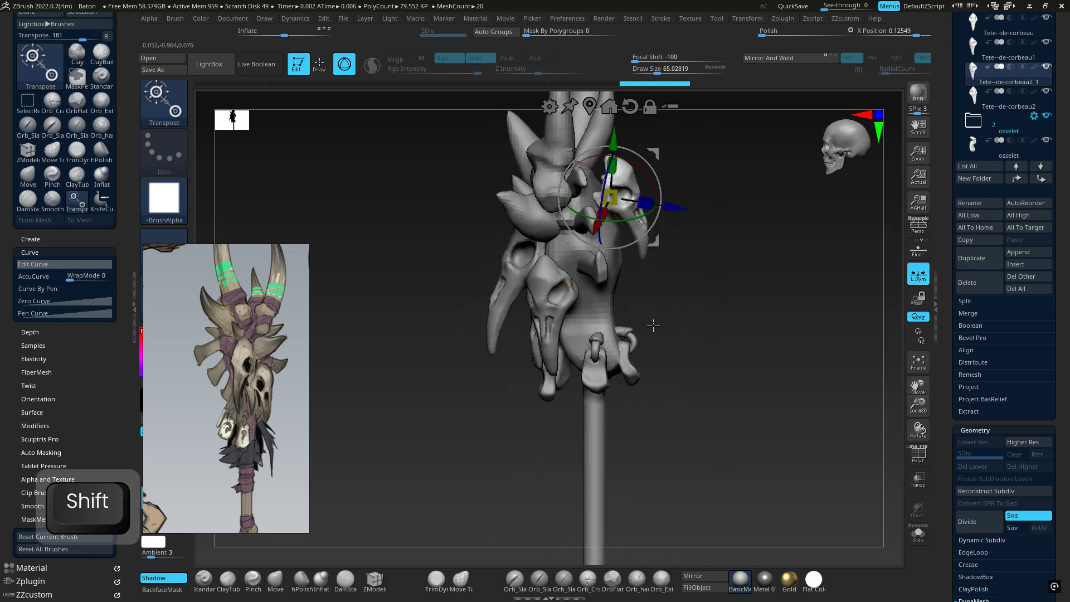
ctrl+right_drag(653, 326, 608, 346)
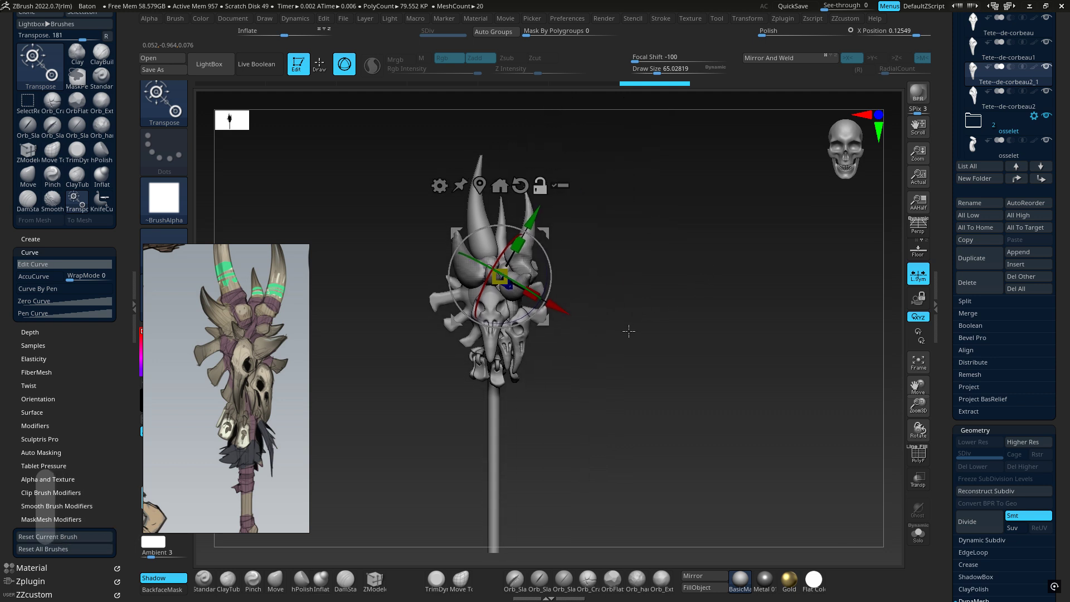
Select the curved side horn corne1 and remesh it with DynaMesh at resolution 150.
alt+click(496, 450)
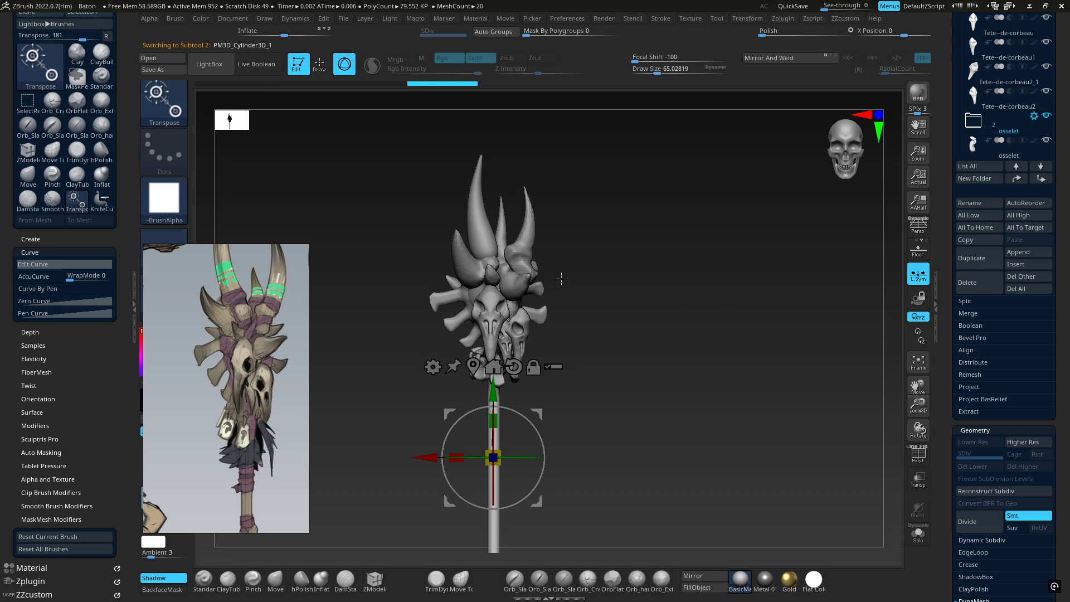
ctrl+right_drag(520, 268, 616, 270)
alt+right_drag(572, 229, 599, 365)
alt+click(454, 289)
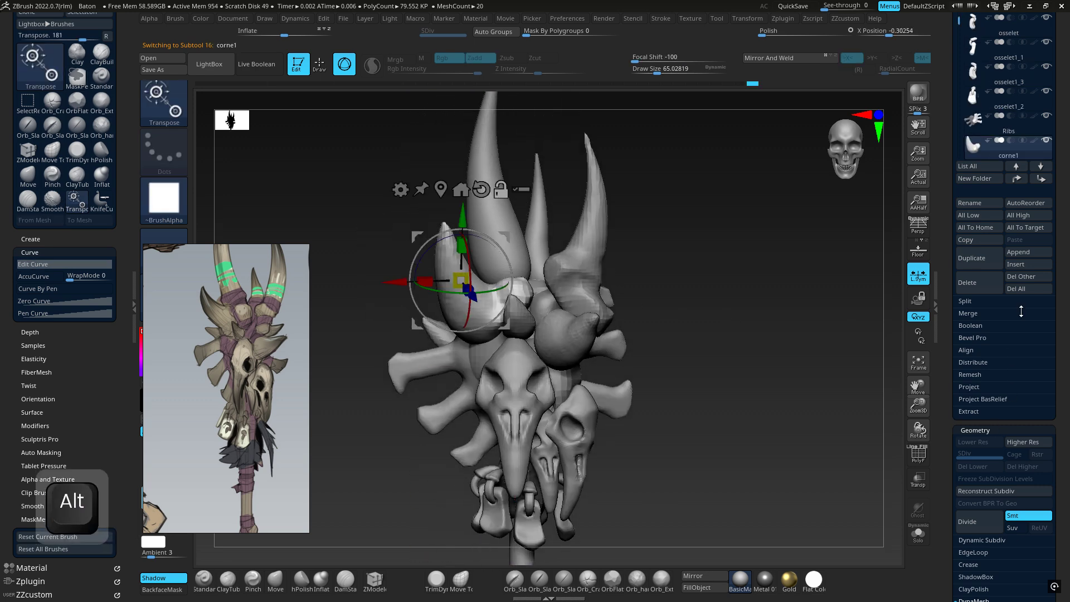
drag(1060, 297, 1061, 2)
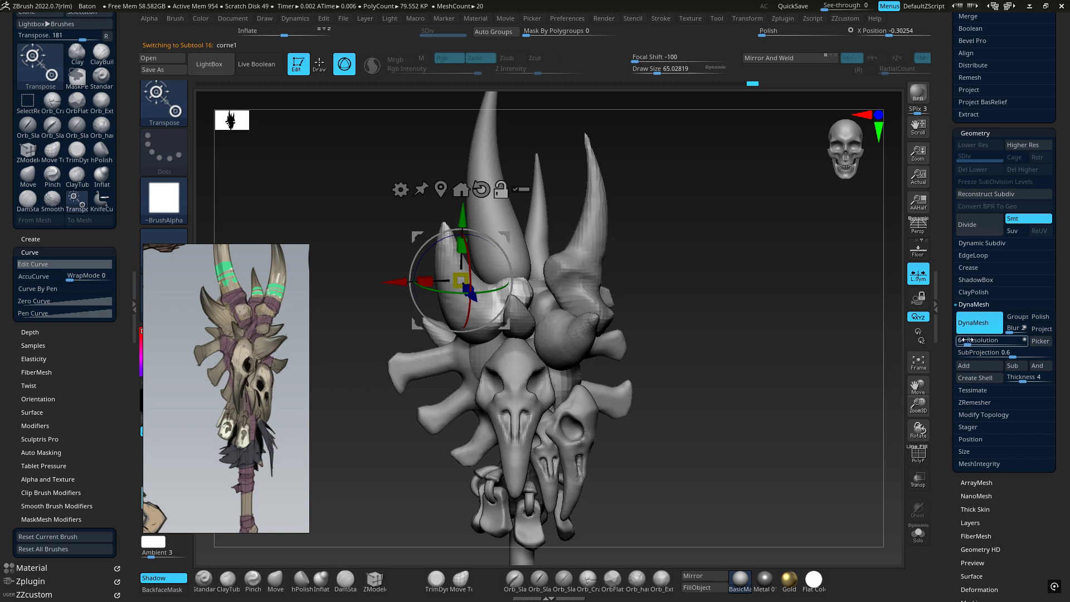
text(150)
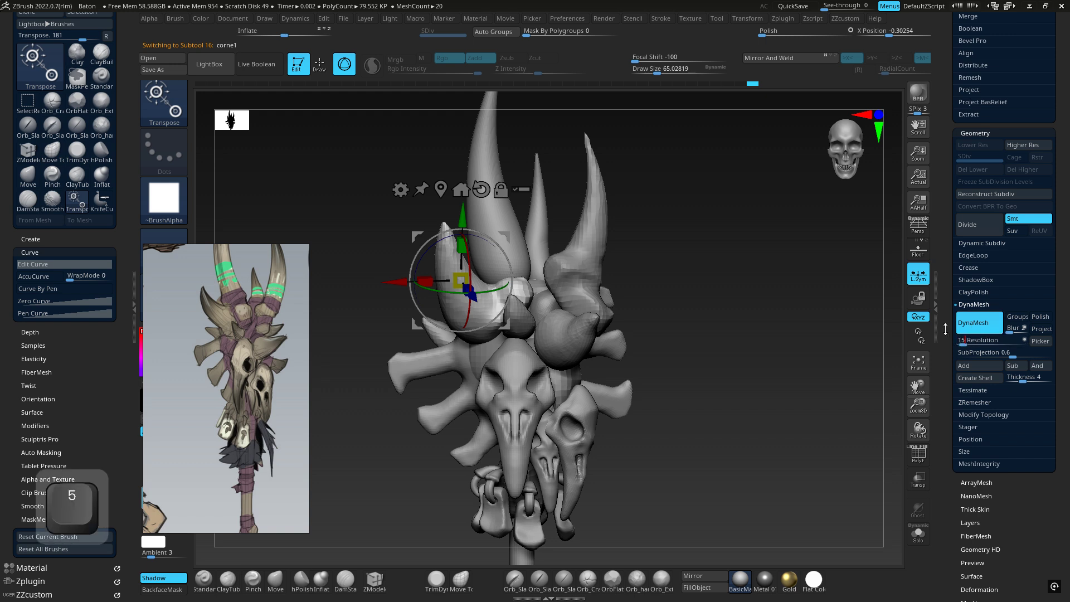
key(Return)
key(ctrl)
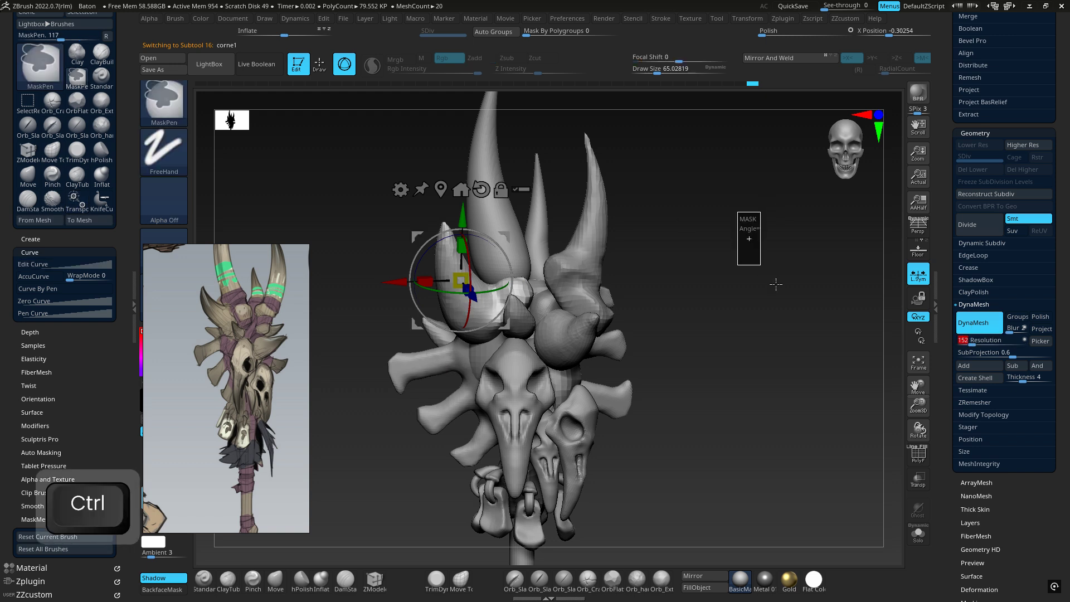
Smooth the surface of the remeshed side horn corne1.
key(1)
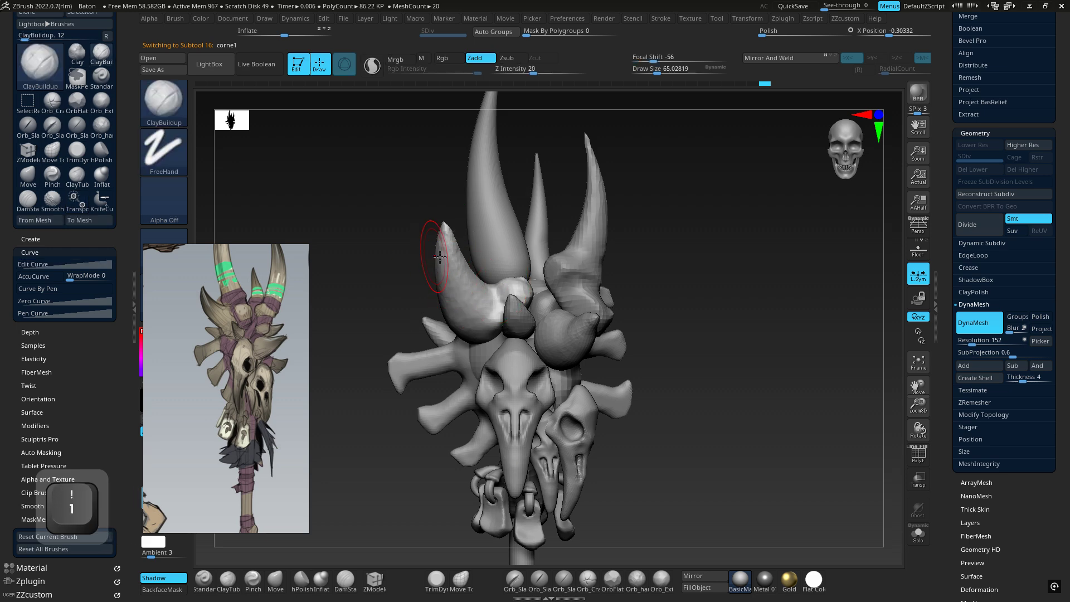
shift+drag(468, 284, 455, 255)
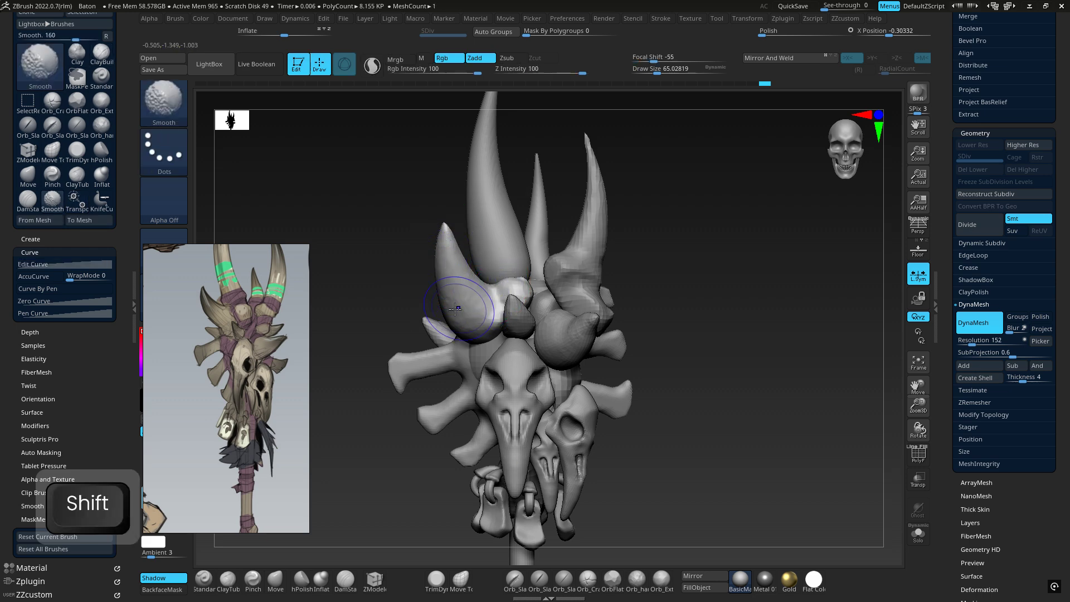
right_drag(452, 288, 580, 282)
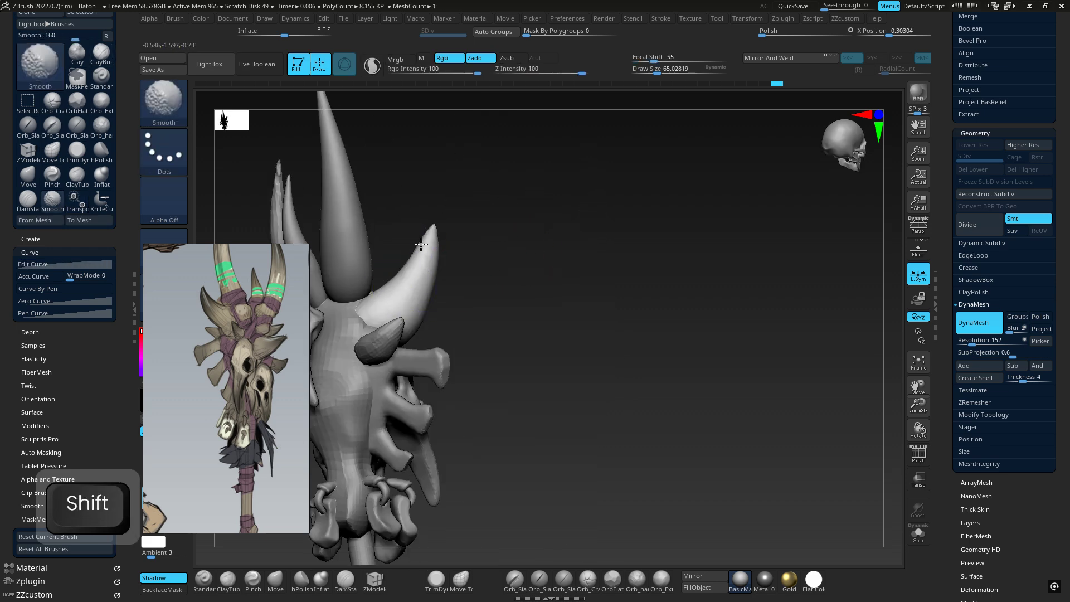
mouse_move(421, 245)
shift+right_down()
mouse_move(353, 255)
mouse_move(509, 263)
mouse_move(645, 236)
shift+right_up()
ctrl+right_drag(549, 251, 618, 257)
Polish the knob at the base of horn corne1 with hPolish at a draw size of about 42 and smooth the horn's lower part.
key(space)
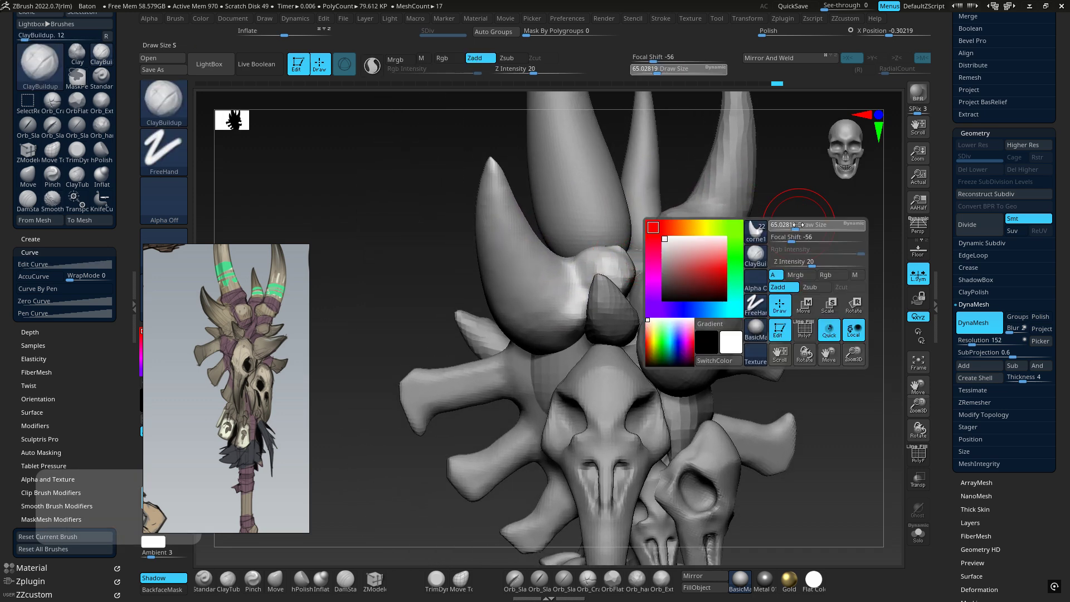
drag(796, 224, 785, 224)
key(6)
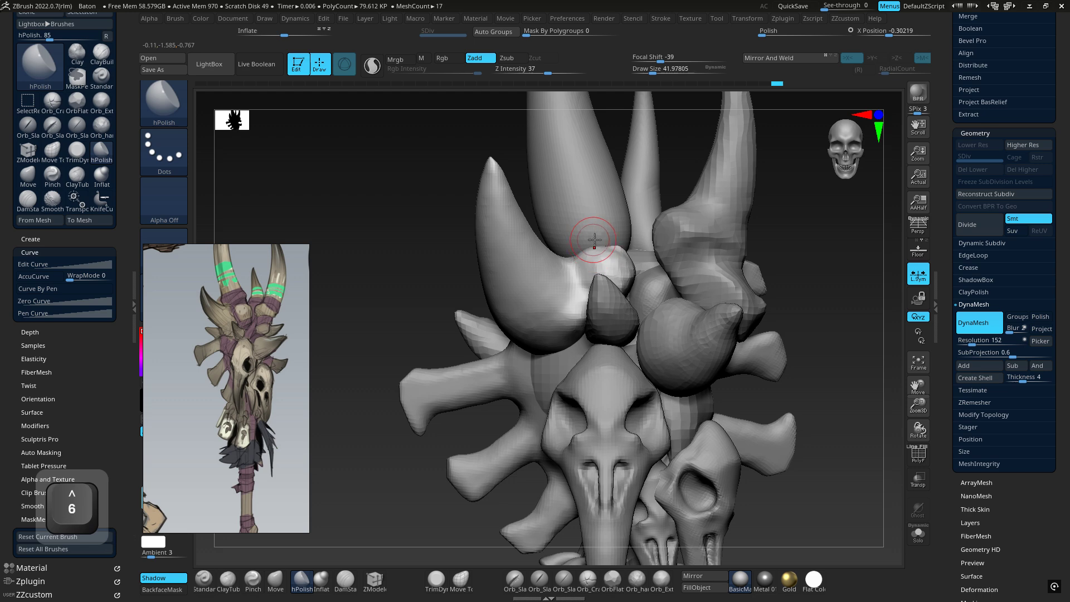
right_drag(595, 242, 613, 284)
mouse_move(613, 284)
mouse_down()
mouse_move(606, 268)
mouse_move(625, 288)
mouse_move(632, 281)
mouse_up()
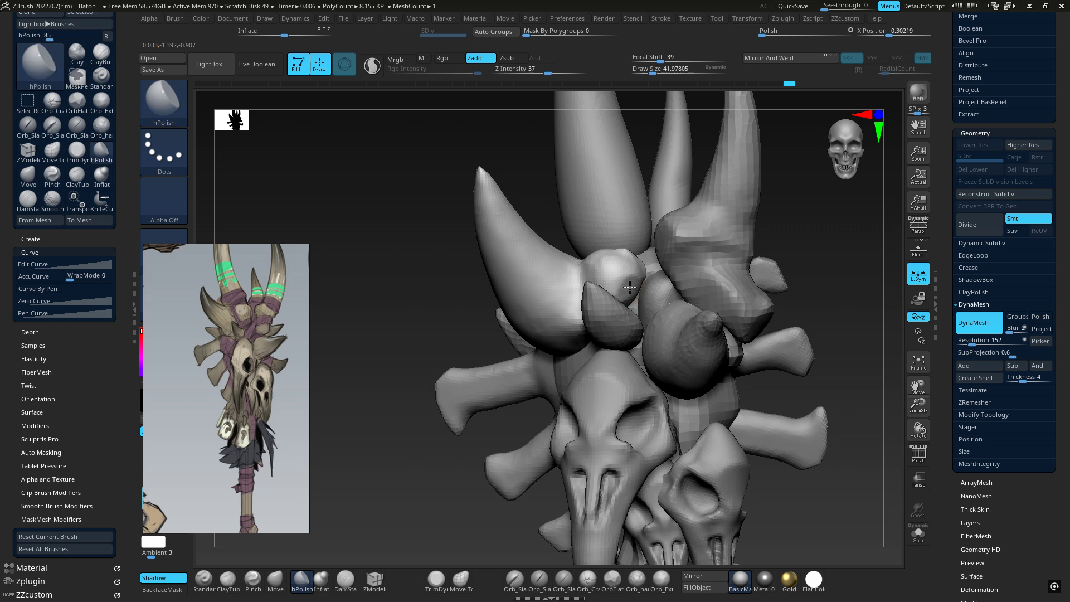
mouse_move(633, 289)
right_down()
mouse_move(547, 345)
mouse_move(549, 266)
right_up()
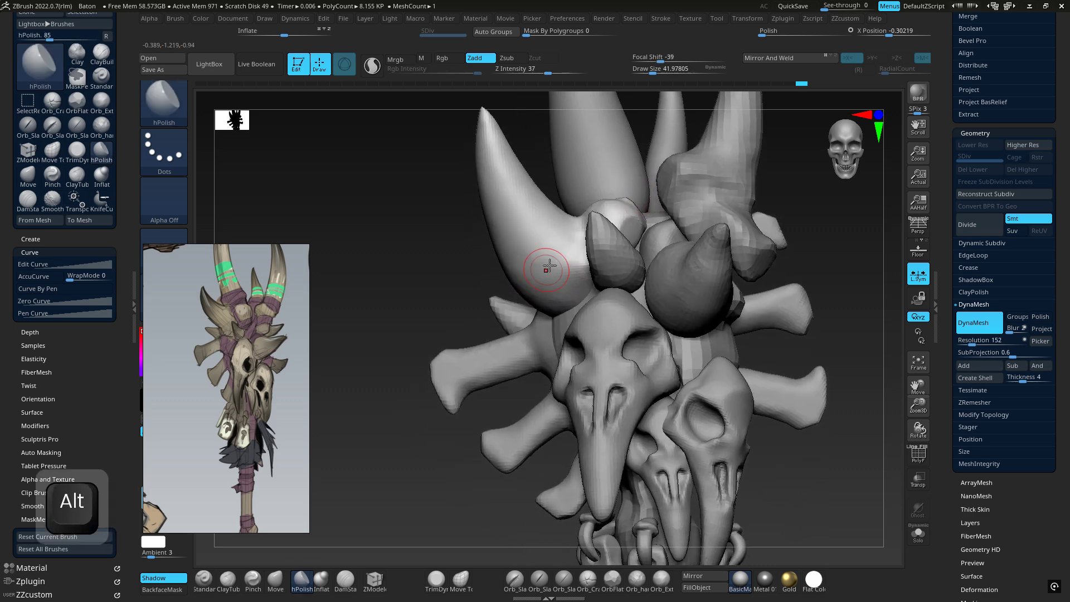
shift+drag(583, 266, 571, 265)
right_drag(564, 263, 592, 251)
right_drag(583, 306, 596, 293)
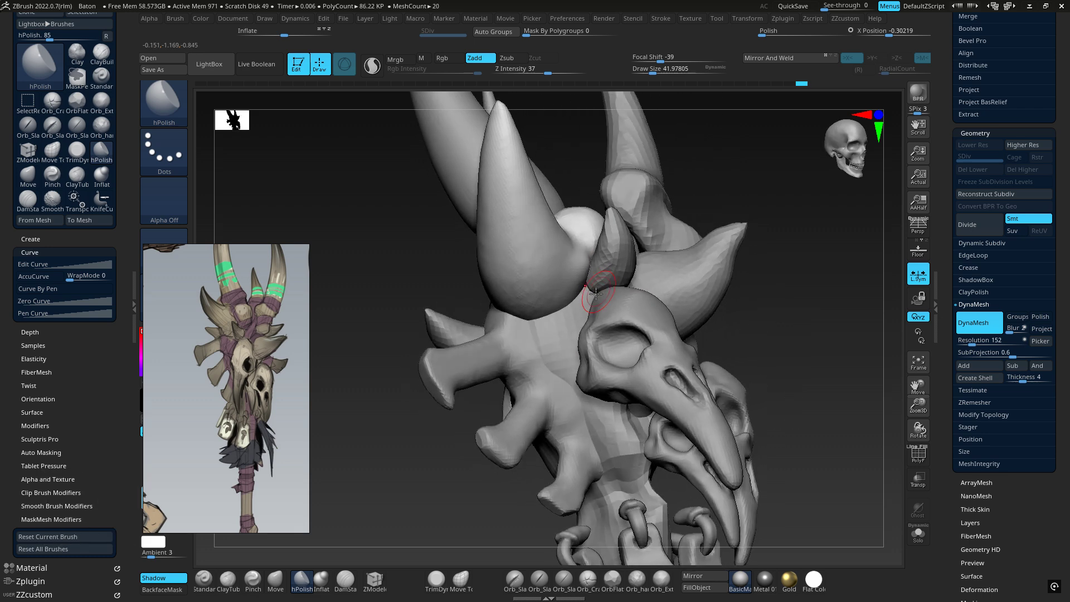
Build up the underside of horn corne1 with ClayBuildup at a draw size of about 62 and smooth it where it meets the body.
key(1)
mouse_move(545, 308)
mouse_down()
mouse_move(583, 301)
mouse_move(564, 314)
mouse_up()
key(space)
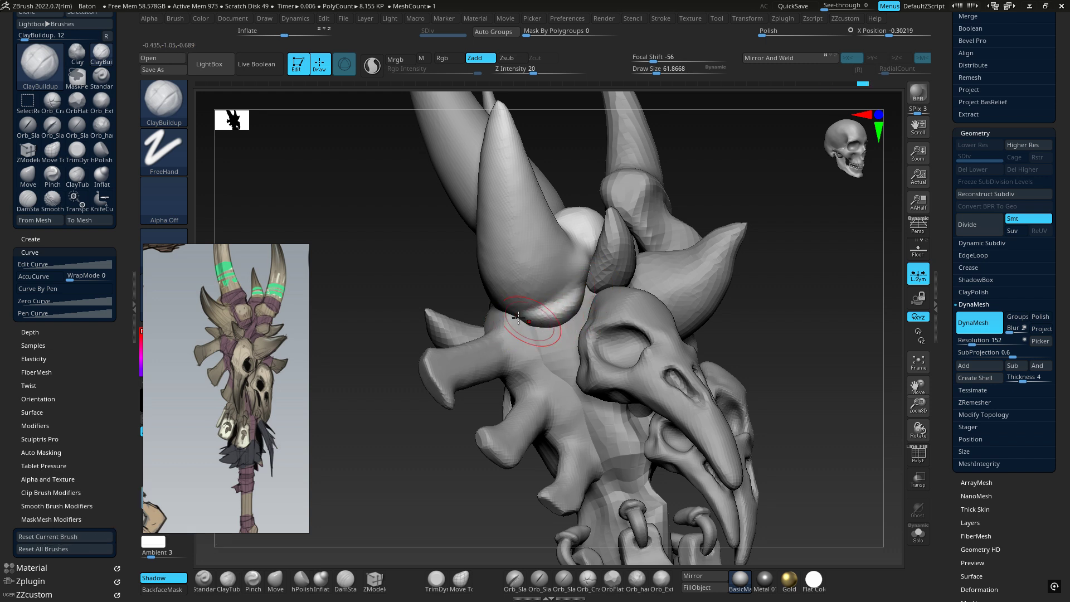
mouse_move(579, 306)
shift+mouse_down()
mouse_move(535, 301)
mouse_move(552, 296)
mouse_move(546, 326)
shift+mouse_up()
right_drag(530, 336, 531, 330)
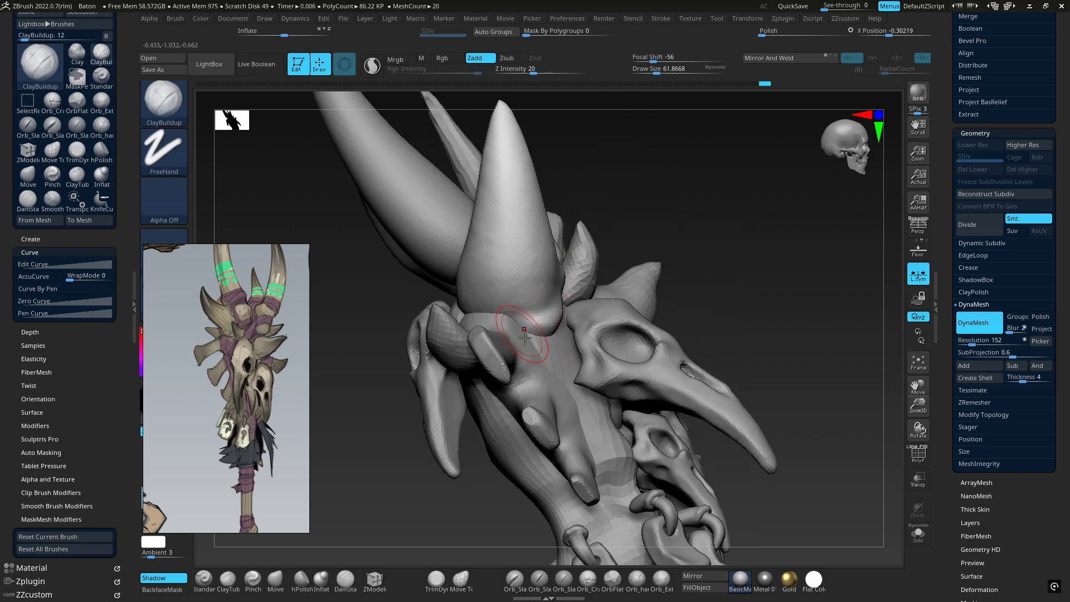
drag(545, 346, 562, 322)
mouse_move(561, 322)
shift+right_down()
mouse_move(519, 353)
mouse_move(499, 349)
shift+right_up()
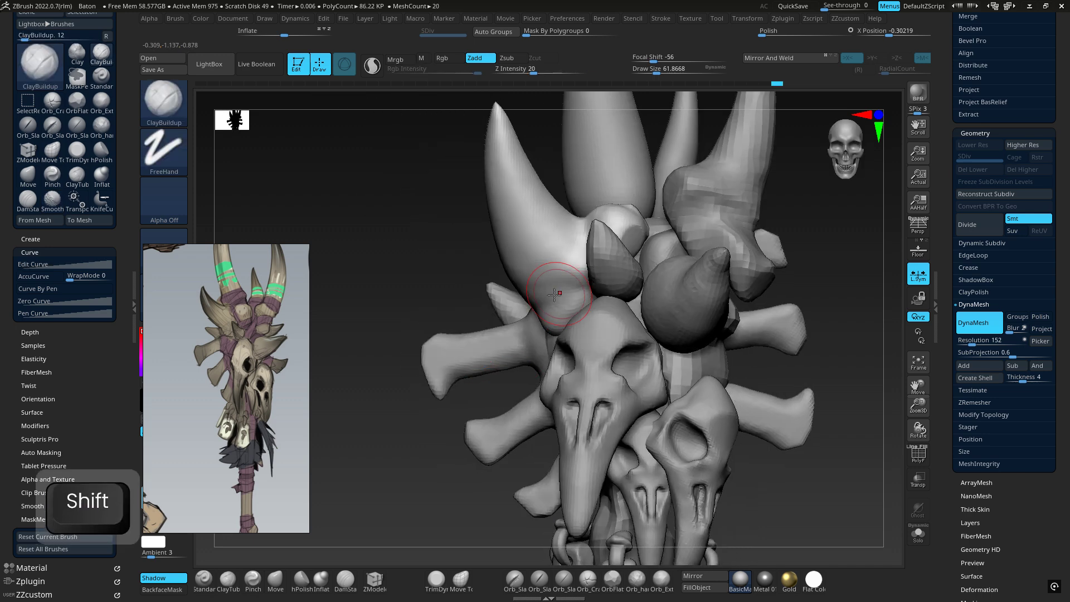
right_drag(549, 292, 569, 312)
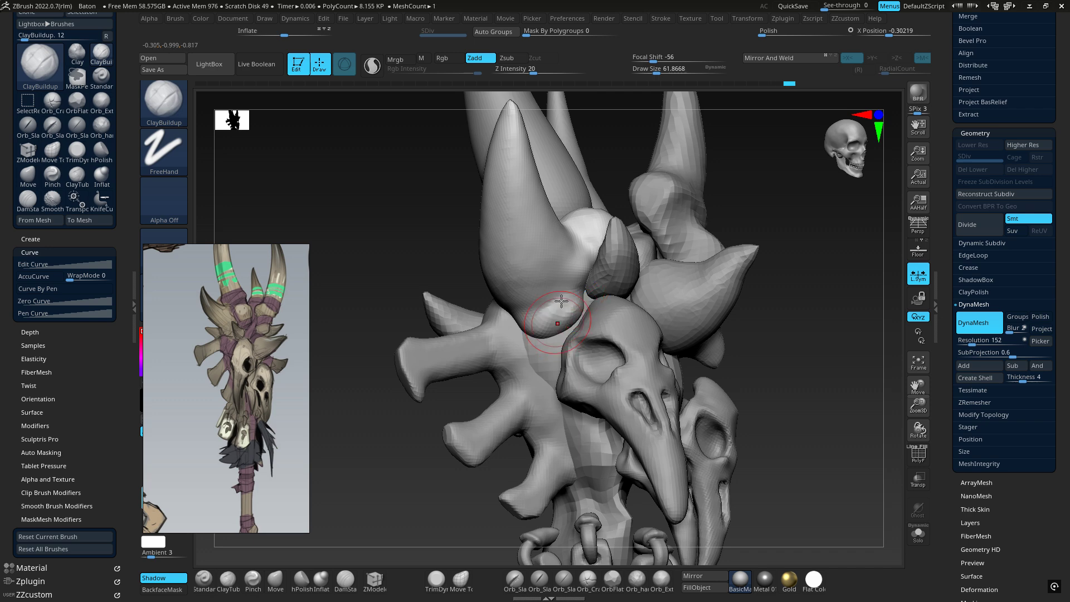
mouse_move(561, 301)
shift+mouse_down()
mouse_move(547, 318)
mouse_move(553, 309)
shift+mouse_up()
Select the small spike above the front crow skull and remesh it with DynaMesh at resolution 100.
mouse_move(585, 277)
alt+right_down()
mouse_move(525, 294)
mouse_move(579, 283)
mouse_move(554, 278)
alt+right_up()
alt+click(549, 274)
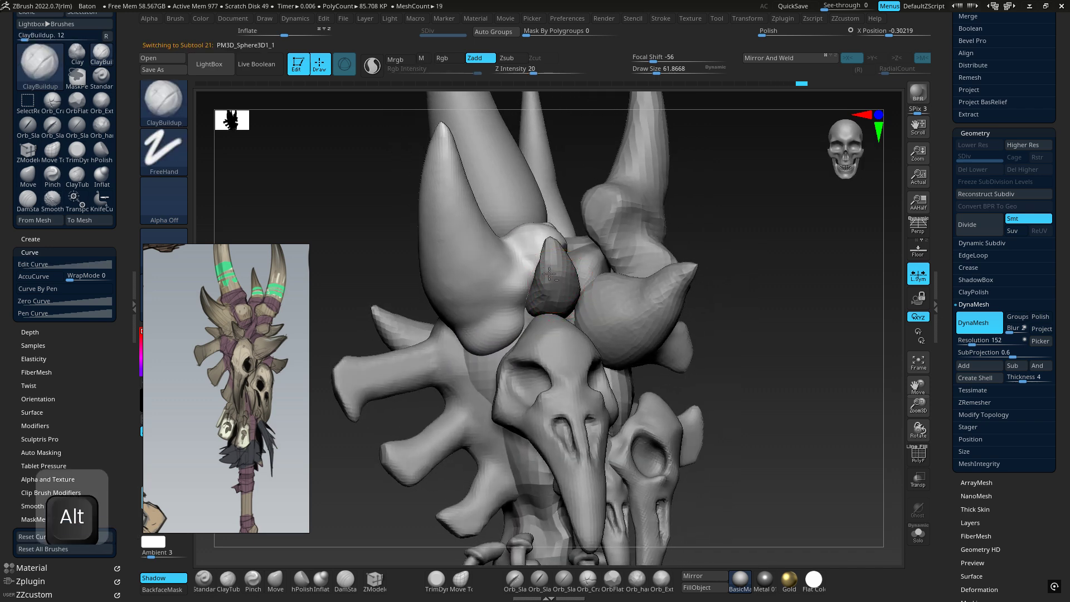
mouse_move(645, 276)
right_down()
mouse_move(635, 281)
mouse_move(647, 283)
right_up()
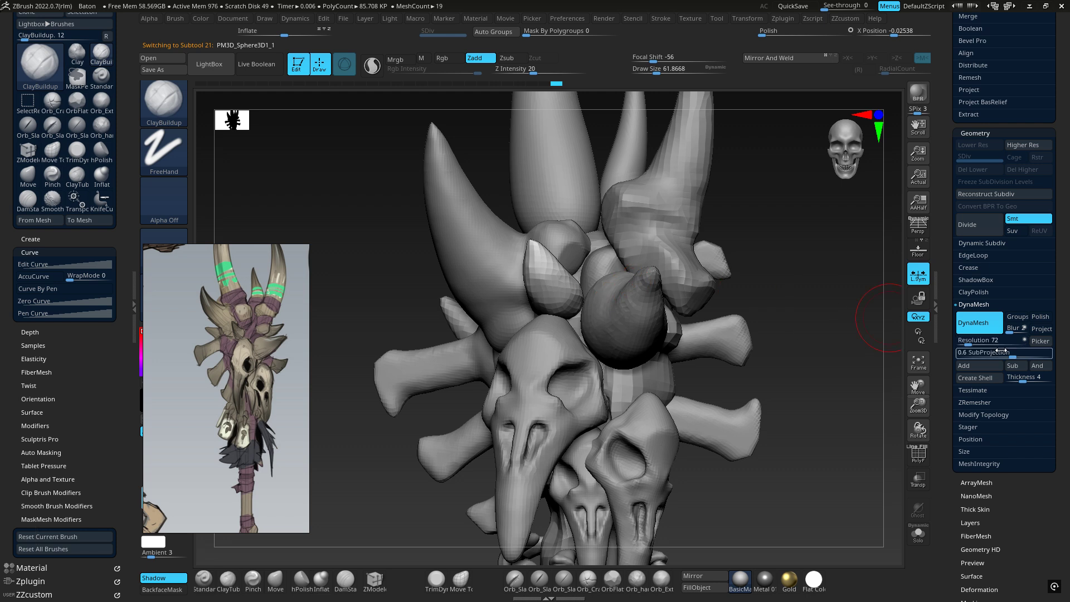
text(100)
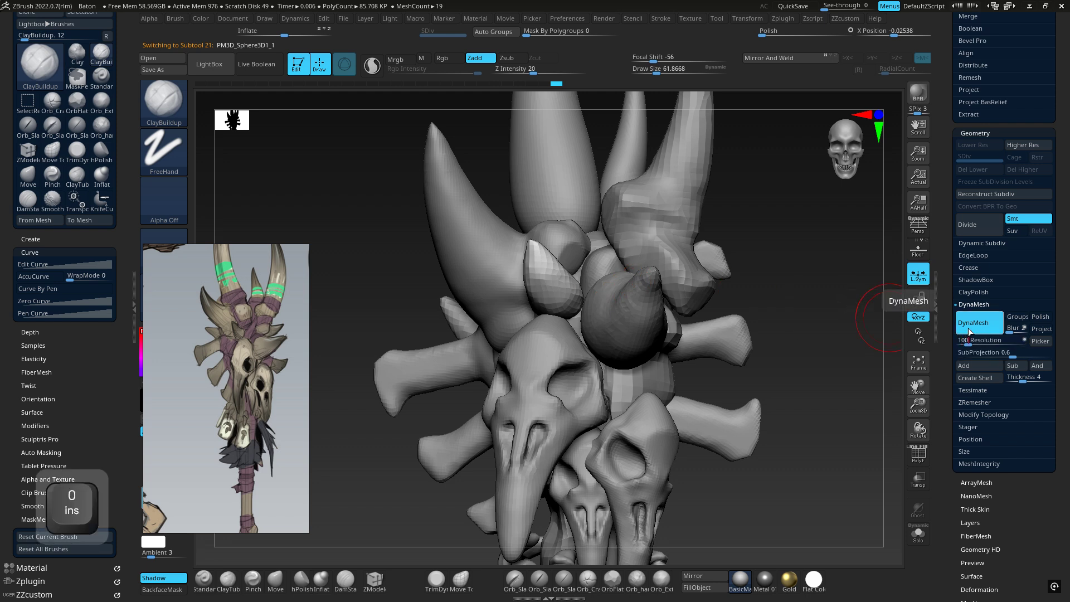
key(Return)
key(ctrl)
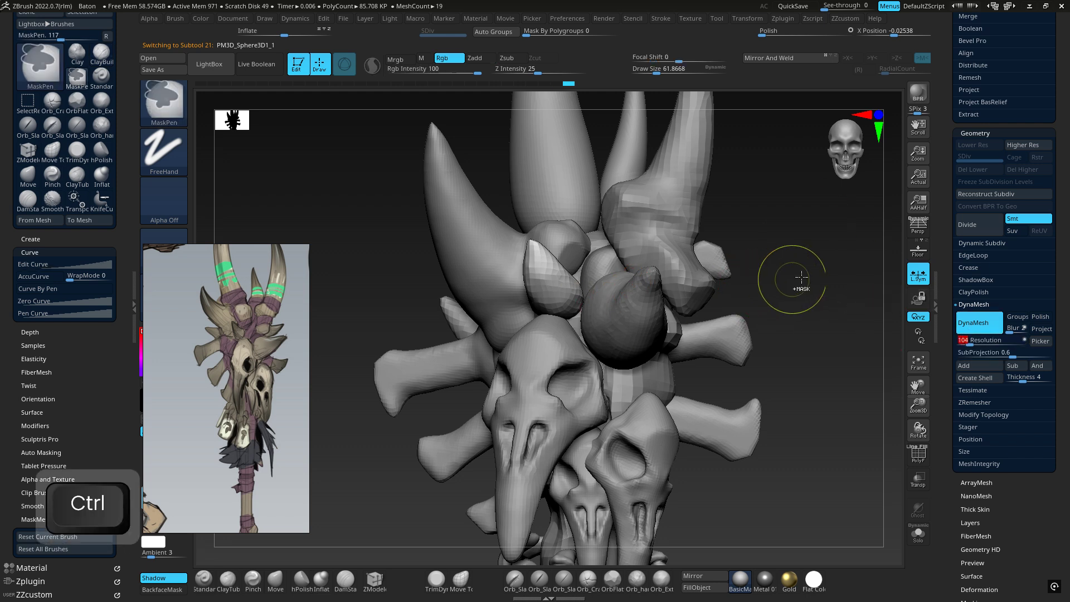
Smooth the remeshed small spike above the front crow skull.
key(shift)
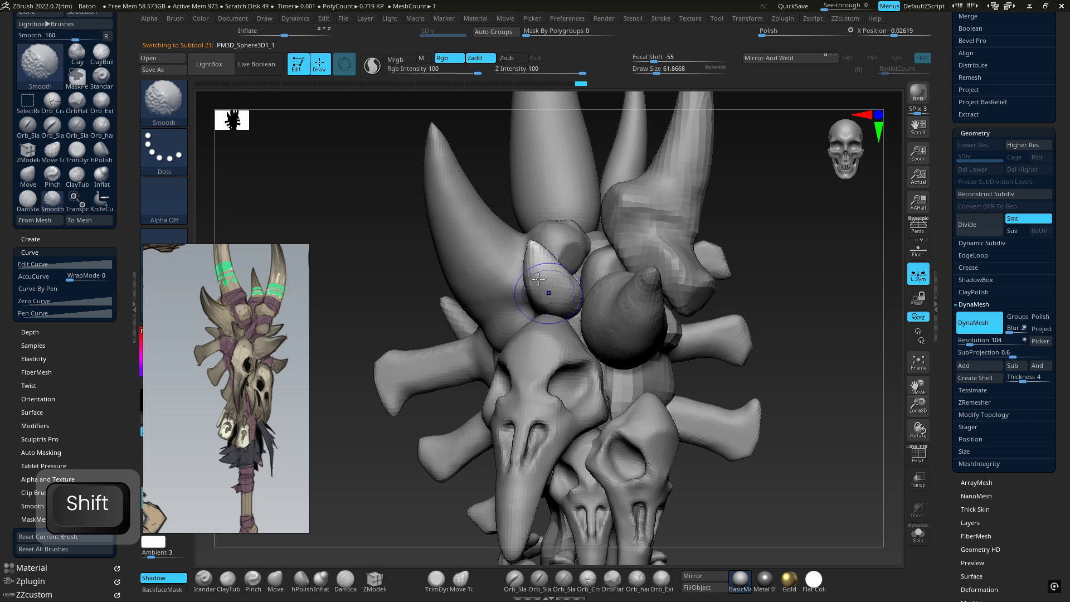
right_drag(490, 269, 540, 248)
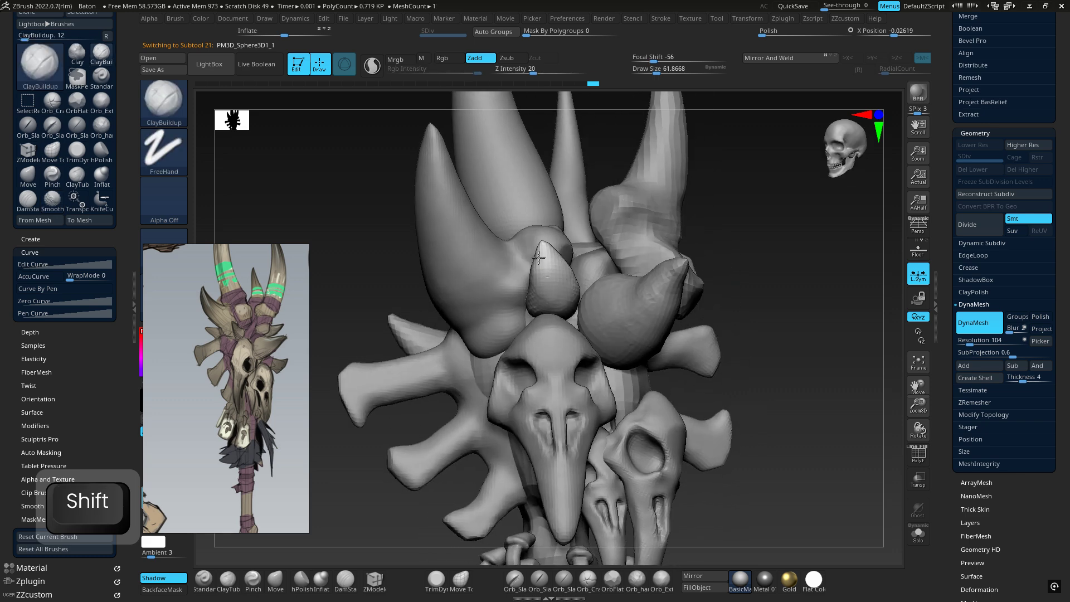
shift+drag(540, 254, 530, 284)
mouse_move(530, 286)
right_down()
mouse_move(567, 288)
mouse_move(533, 308)
right_up()
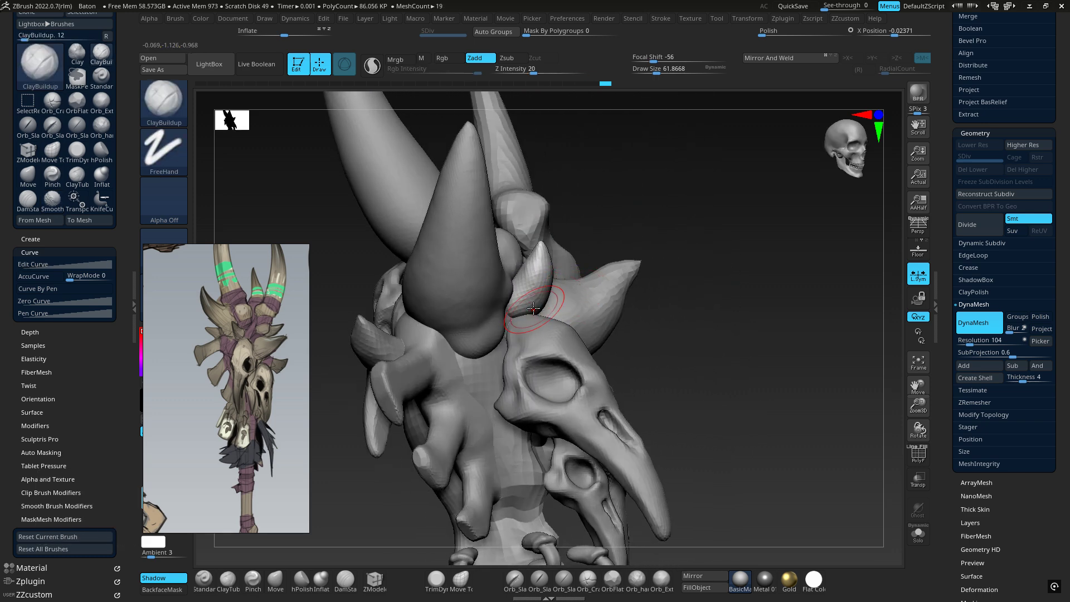
Reshape the base of the small spike with the Move brush so it seats between the horns, and smooth its side.
key(4)
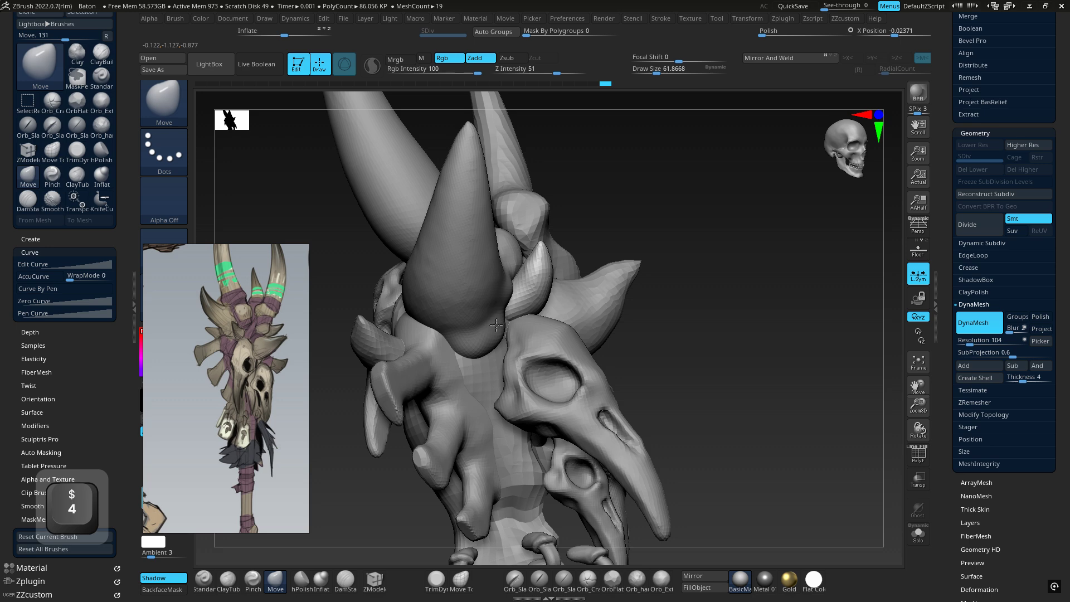
shift+right_drag(496, 325, 551, 282)
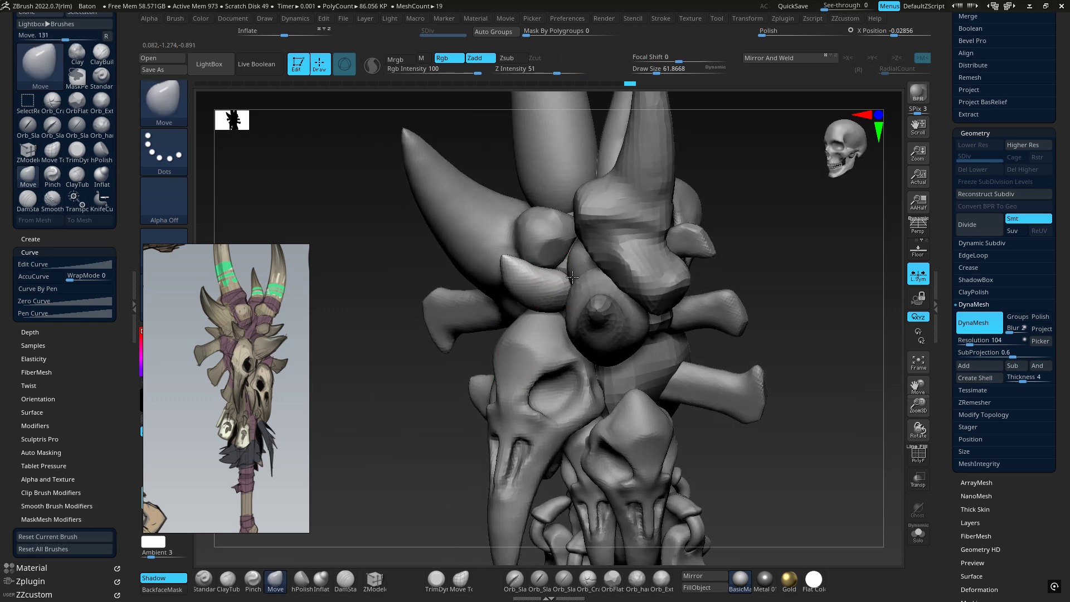
drag(573, 277, 589, 282)
mouse_move(590, 282)
right_down()
mouse_move(549, 284)
mouse_move(598, 284)
right_up()
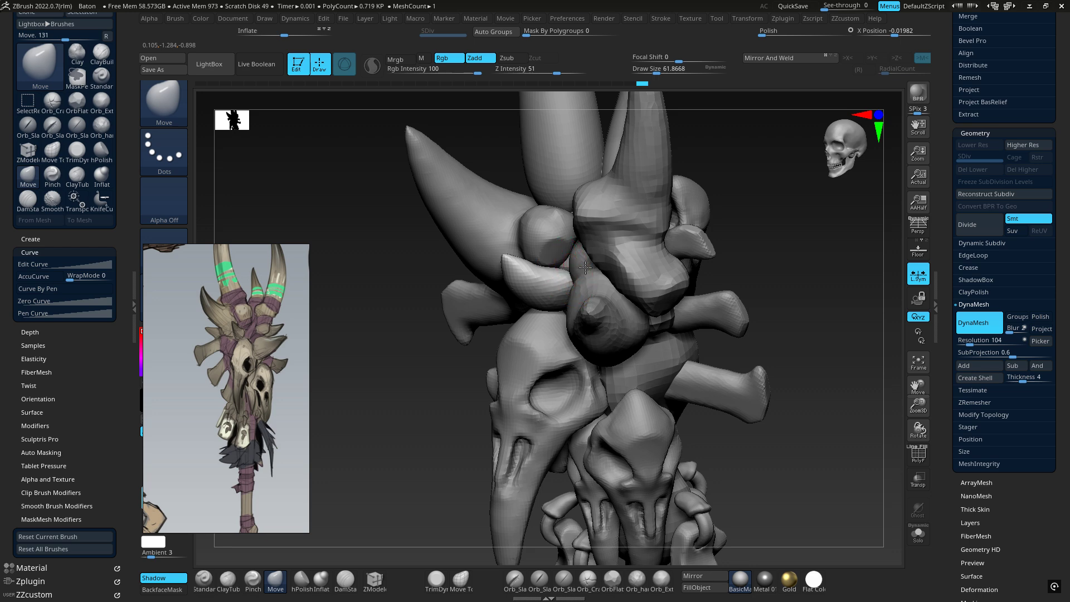
shift+drag(533, 277, 533, 283)
right_drag(532, 283, 580, 283)
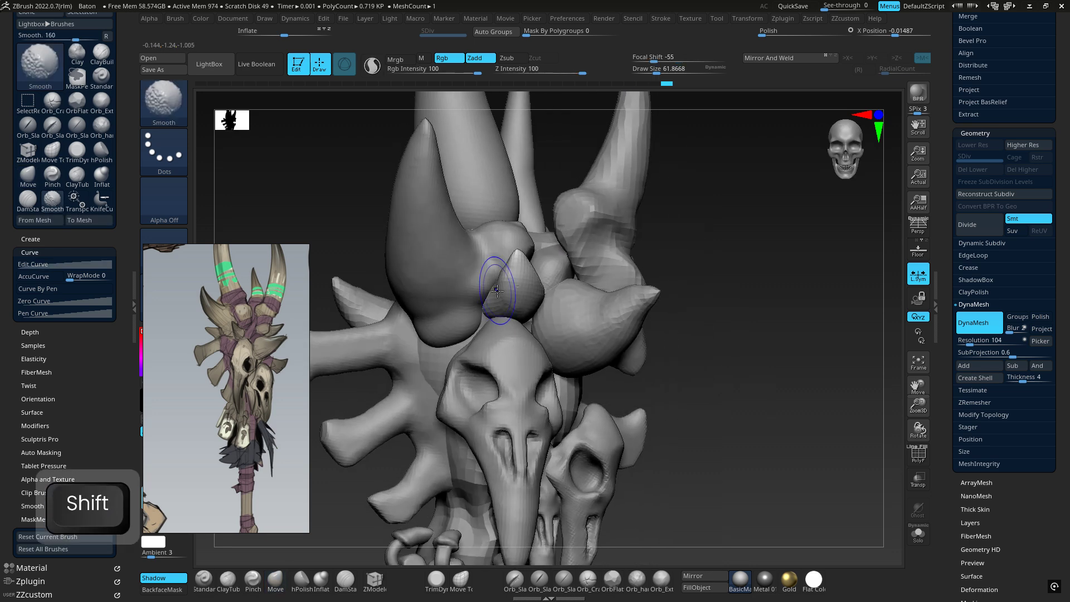
Smooth the side of the small spike above the front crow skull where it meets the horn.
shift+drag(499, 283, 497, 311)
mouse_move(589, 273)
right_down()
mouse_move(538, 258)
mouse_move(509, 272)
mouse_move(571, 309)
mouse_move(599, 304)
right_up()
Select the horn Corne-big1 and remesh it with DynaMesh at resolution 120.
alt+click(582, 211)
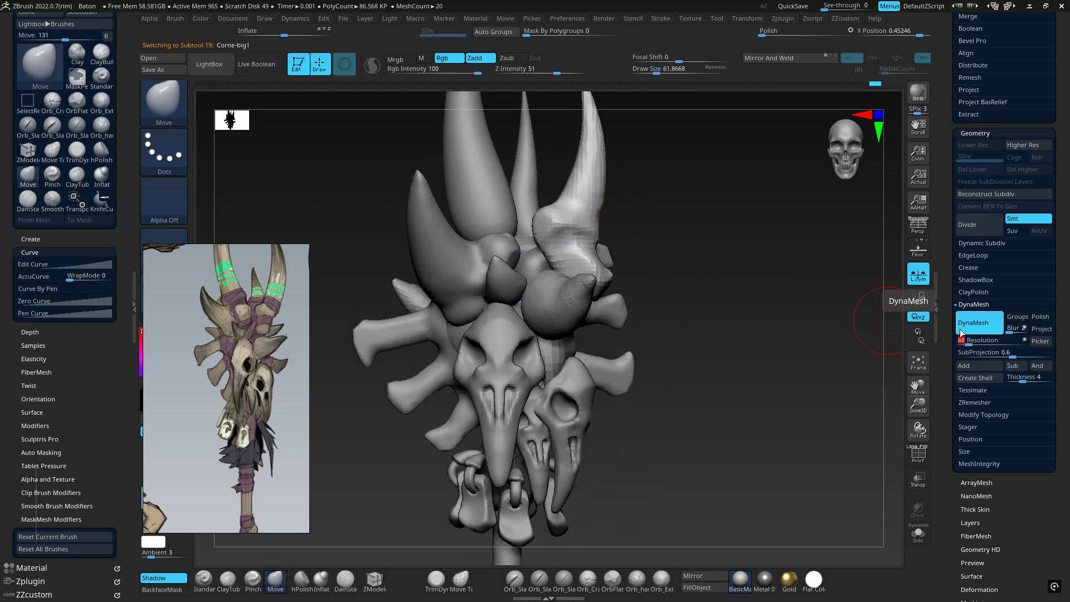
text(120)
key(Return)
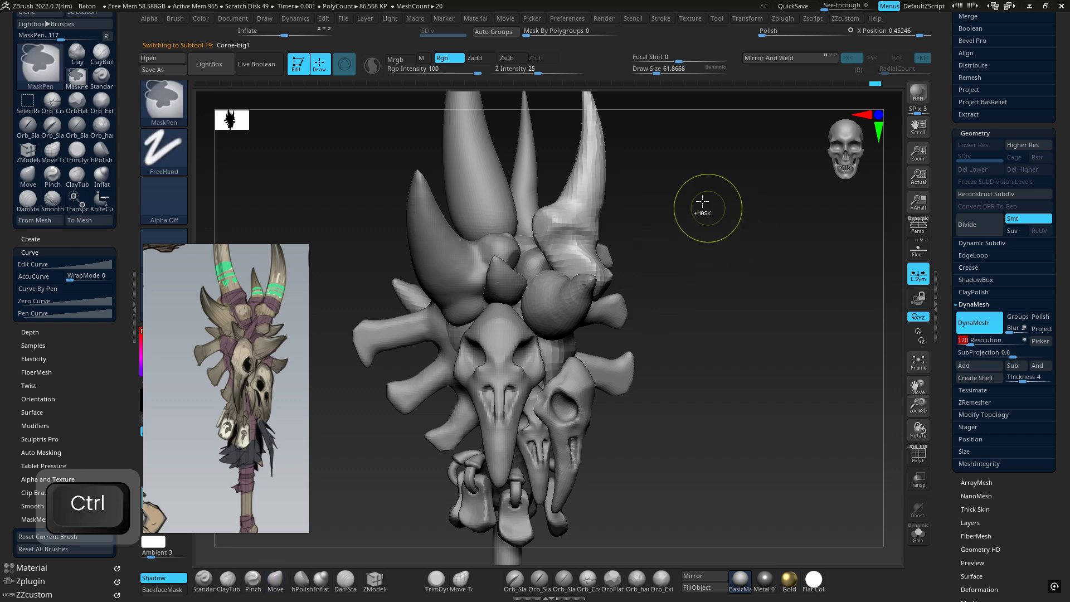
ctrl+drag(706, 207, 796, 316)
Smooth the upper shaft of the remeshed horn Corne-big1 on its front and back sides.
drag(754, 260, 532, 245)
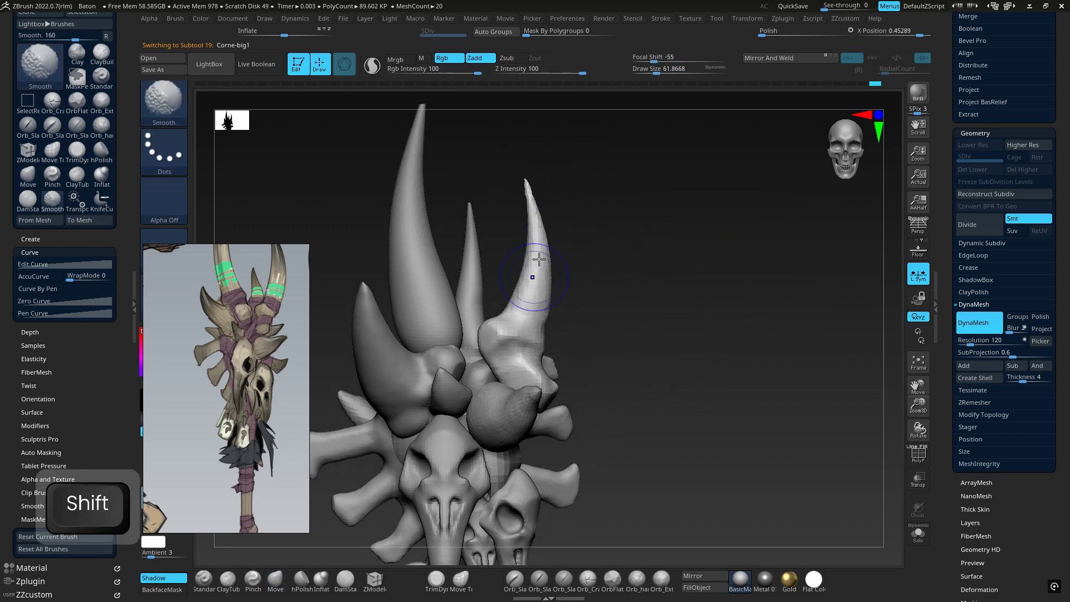
shift+drag(533, 198, 536, 226)
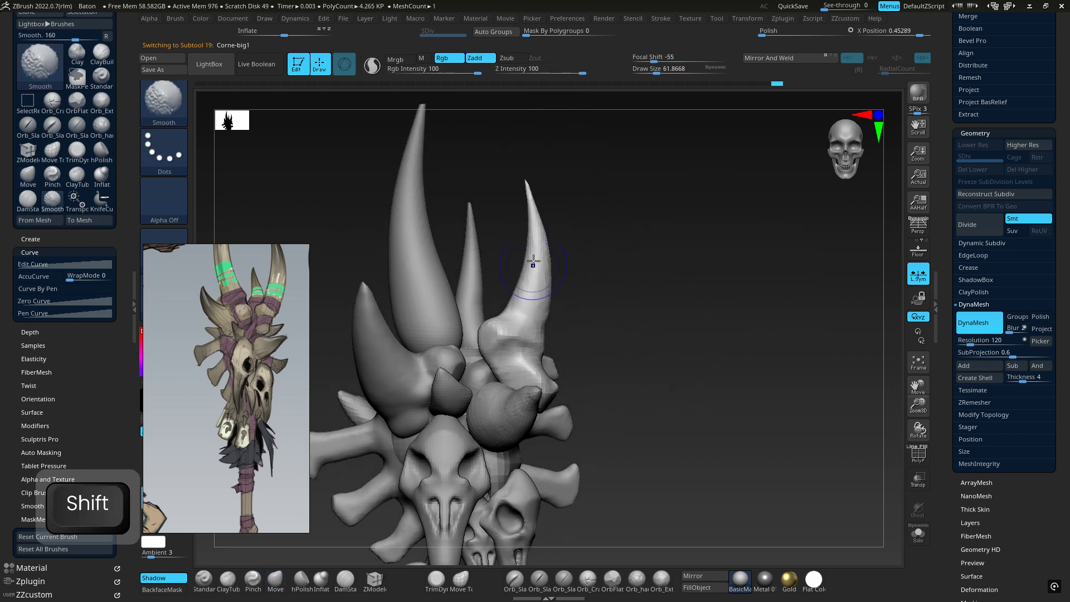
mouse_move(724, 267)
shift+mouse_down()
mouse_move(556, 273)
mouse_move(568, 313)
shift+mouse_up()
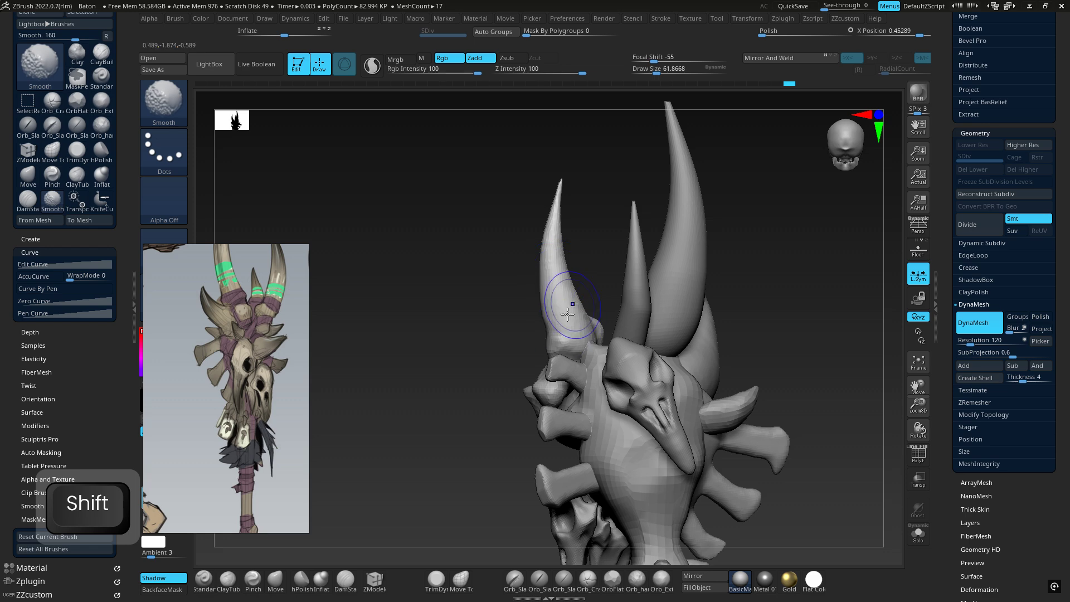
mouse_move(724, 318)
shift+mouse_down()
mouse_move(542, 329)
mouse_move(559, 306)
shift+mouse_up()
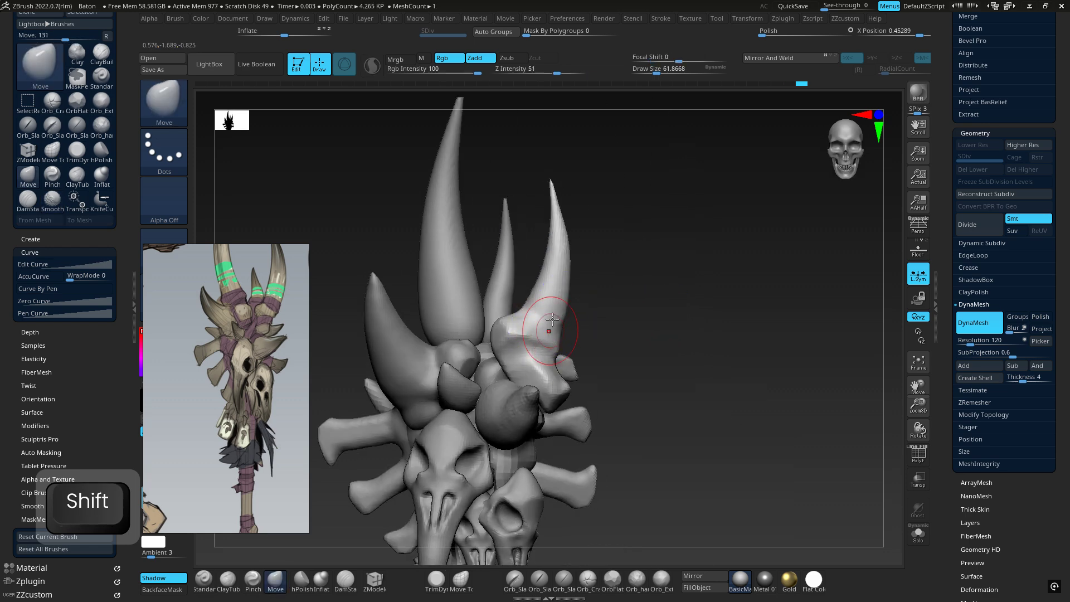
Smooth the bulging base of Corne-big1 down to its lower end.
shift+right_drag(540, 327, 557, 285)
ctrl+right_drag(540, 361, 568, 359)
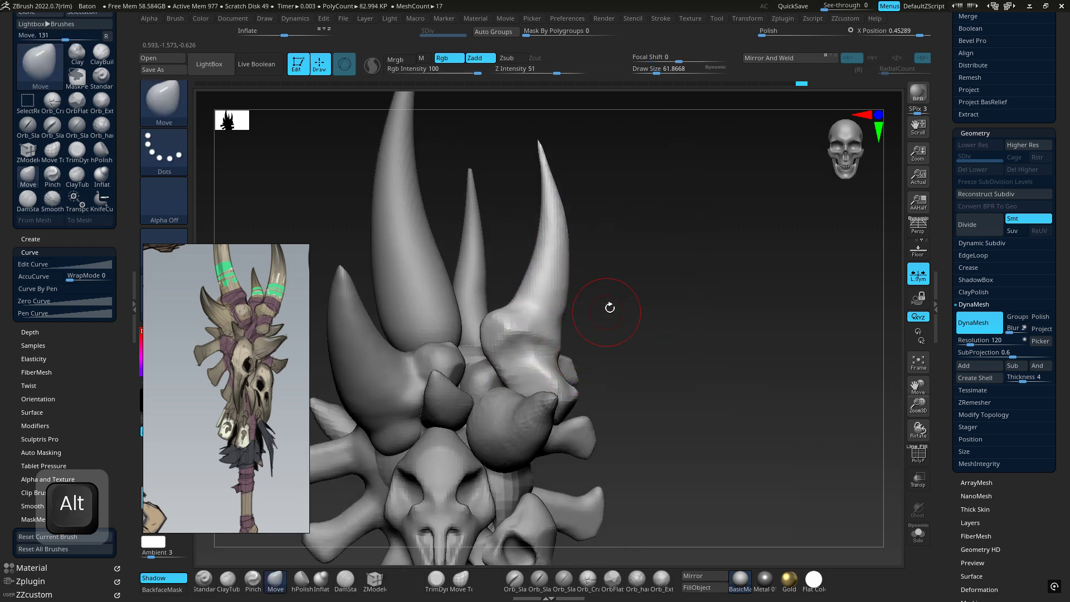
alt+right_drag(609, 306, 653, 249)
mouse_move(566, 275)
shift+mouse_down()
mouse_move(544, 286)
mouse_move(575, 326)
shift+mouse_up()
mouse_move(577, 329)
alt+right_down()
mouse_move(580, 251)
mouse_move(524, 253)
mouse_move(557, 253)
alt+right_up()
mouse_move(581, 268)
shift+mouse_down()
mouse_move(559, 251)
mouse_move(579, 260)
shift+mouse_up()
mouse_move(580, 260)
right_down()
mouse_move(534, 283)
mouse_move(482, 281)
mouse_move(556, 275)
mouse_move(583, 244)
mouse_move(521, 282)
mouse_move(574, 281)
right_up()
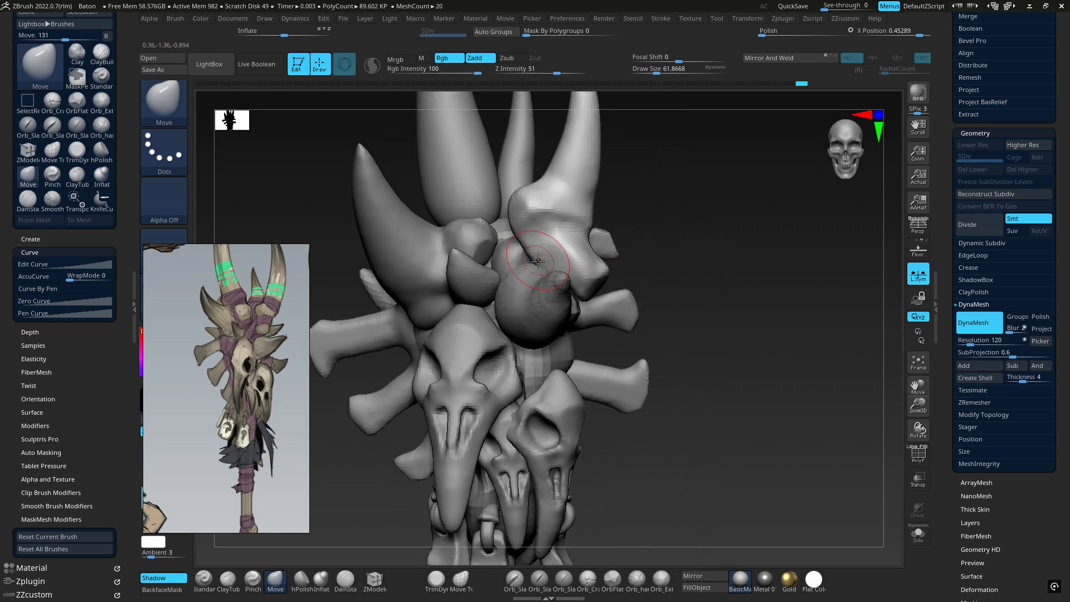
Switch to the hPolish brush and enlarge the concept image to mark the bone plane at the horn's base temporarily.
key(b)
key(h)
key(p)
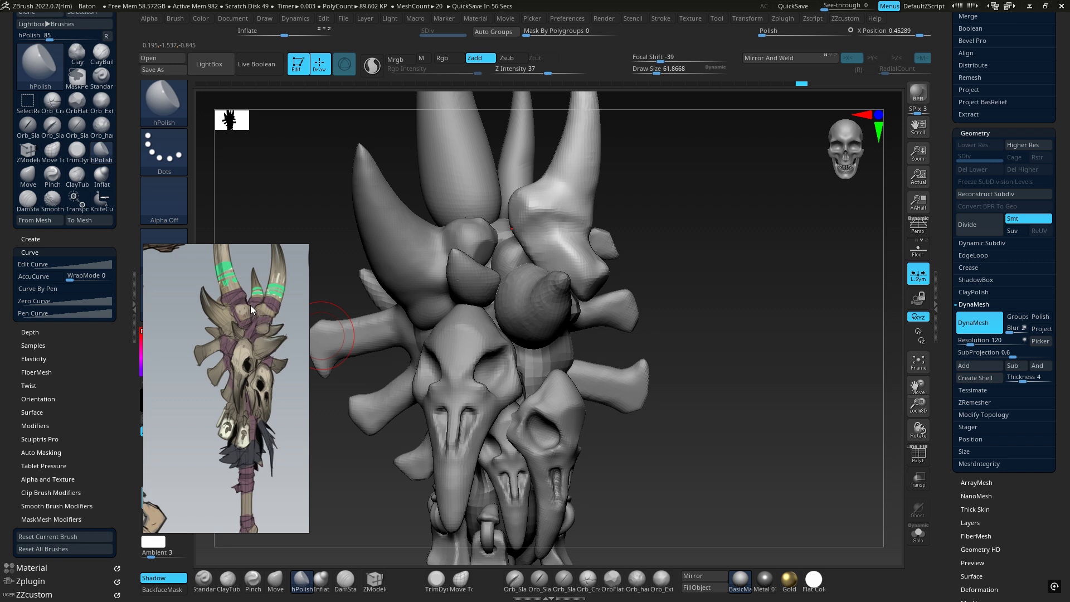
scroll(260, 320, up, 5)
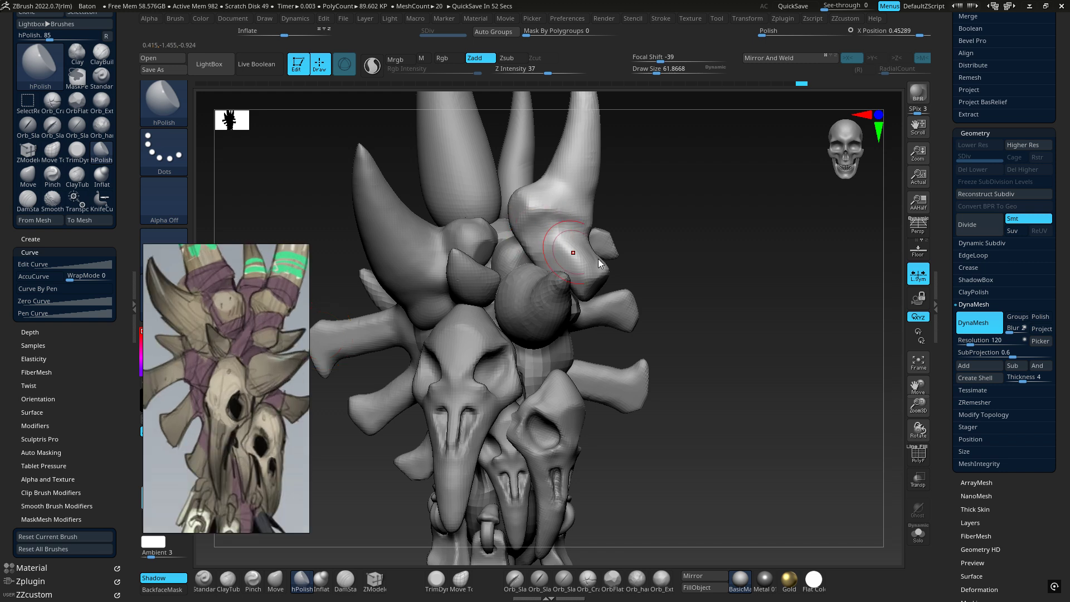
key(ctrl+d)
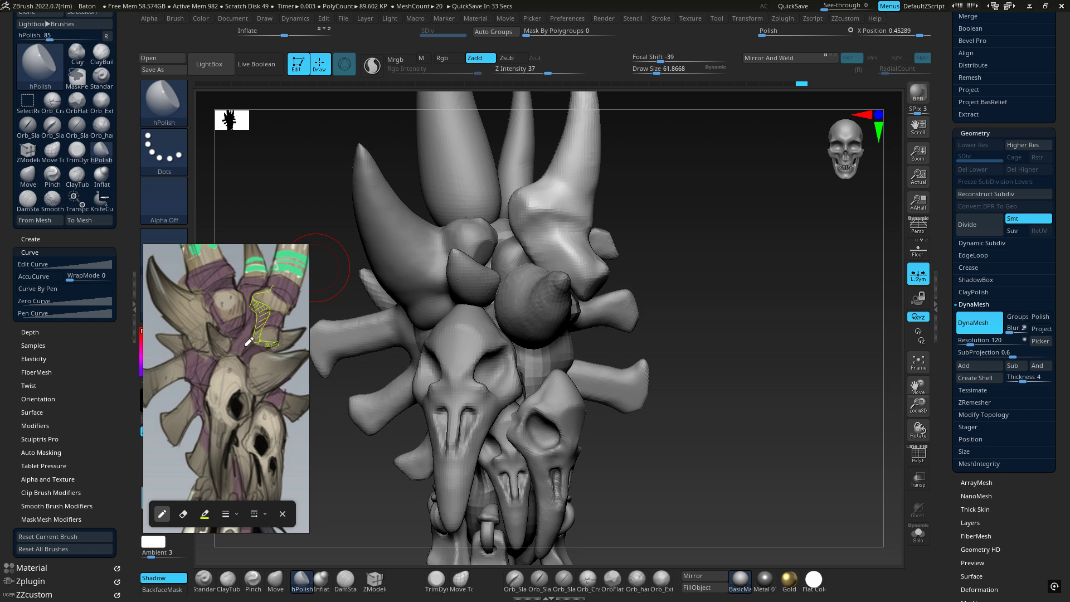
key(ctrl)
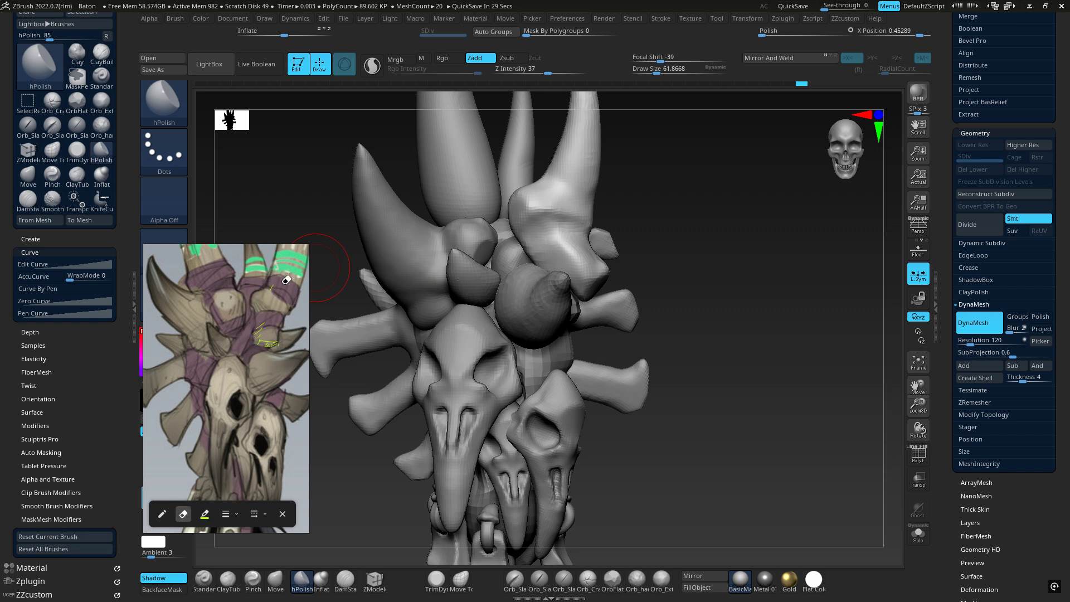
click(284, 513)
key(ctrl)
click(282, 514)
Flatten the planes of Corne-big1's knobby base with hPolish at a draw size of about 45 and lightly smooth them.
drag(545, 240, 542, 323)
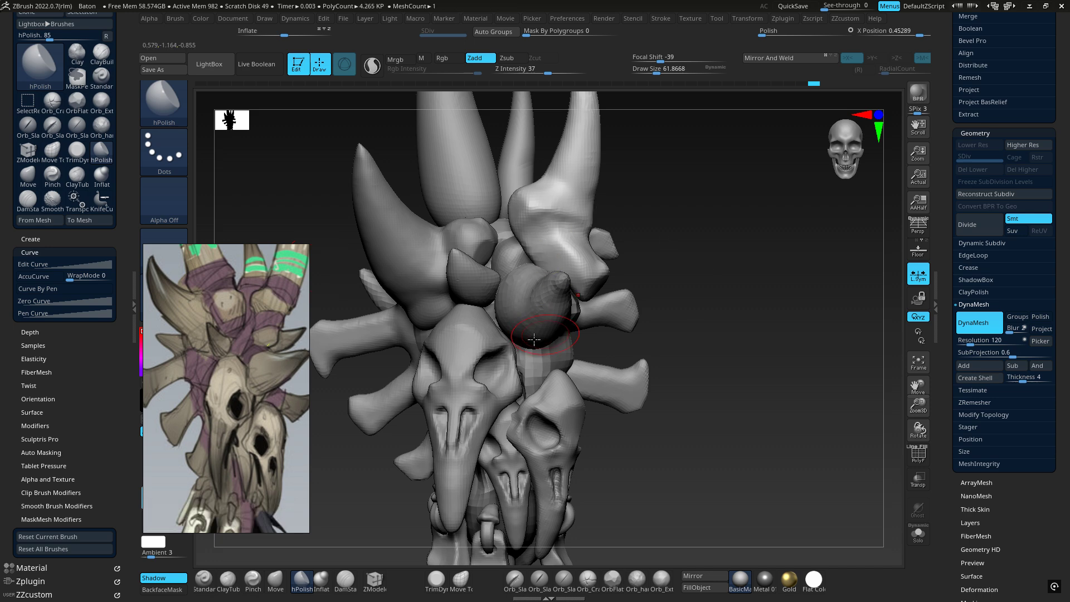
mouse_move(523, 243)
right_down()
mouse_move(506, 253)
mouse_move(512, 245)
right_up()
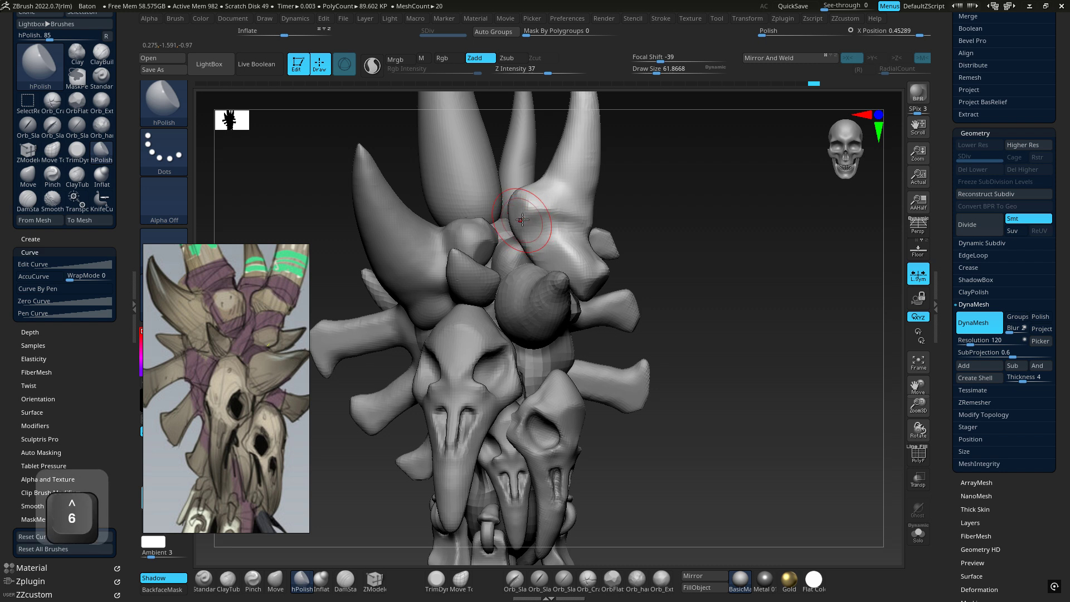
key(space)
drag(536, 221, 525, 221)
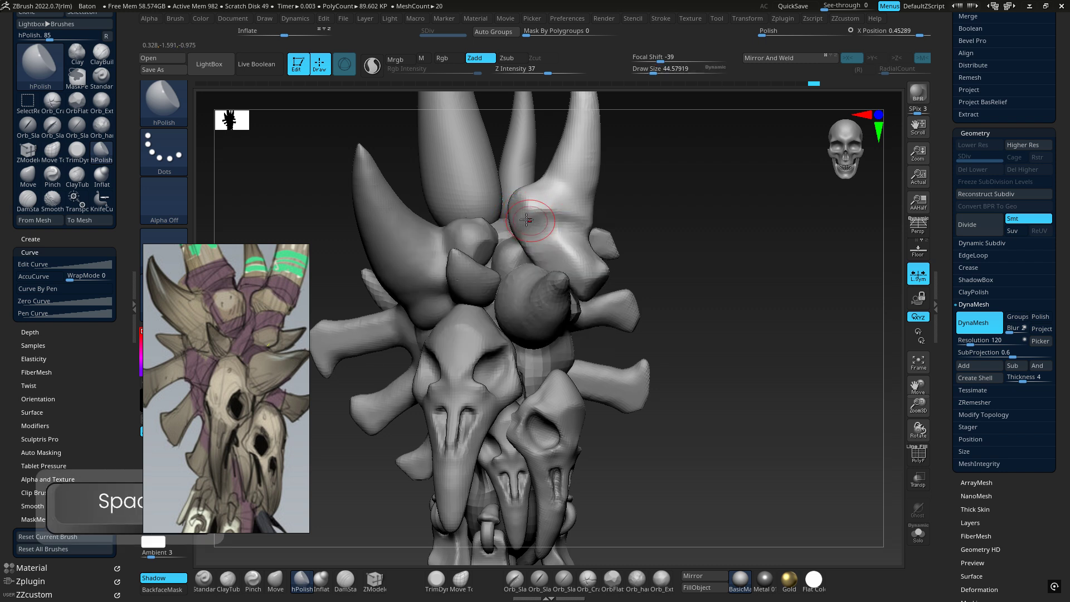
mouse_move(526, 222)
mouse_down()
mouse_move(544, 237)
mouse_move(524, 210)
mouse_move(558, 266)
mouse_move(549, 246)
mouse_move(572, 256)
mouse_up()
mouse_move(572, 255)
right_down()
mouse_move(557, 284)
mouse_move(559, 241)
mouse_move(575, 232)
right_up()
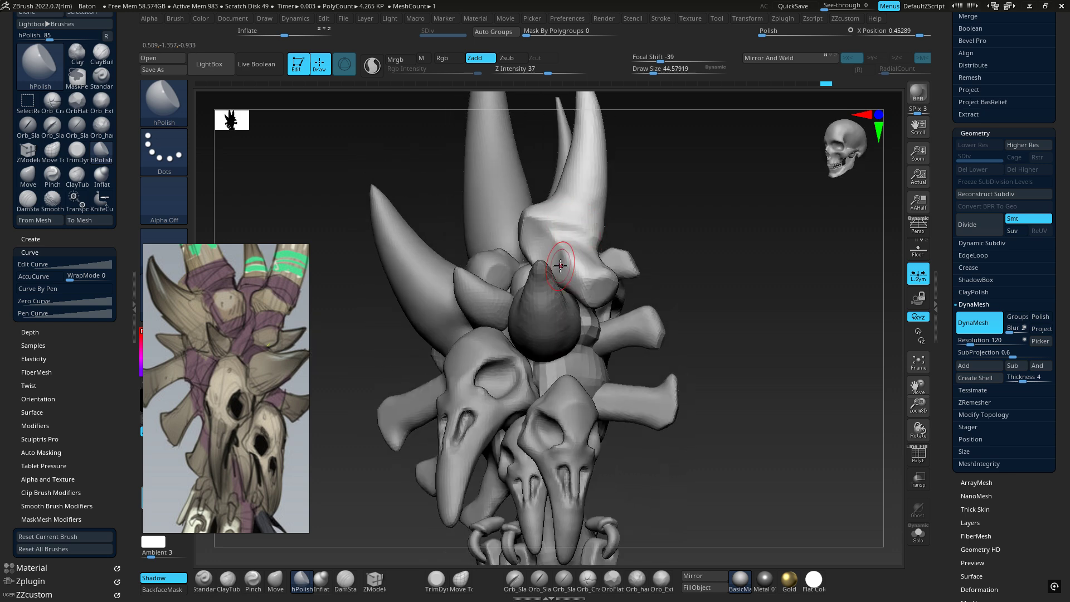
mouse_move(560, 260)
mouse_down()
mouse_move(584, 290)
mouse_move(564, 268)
mouse_up()
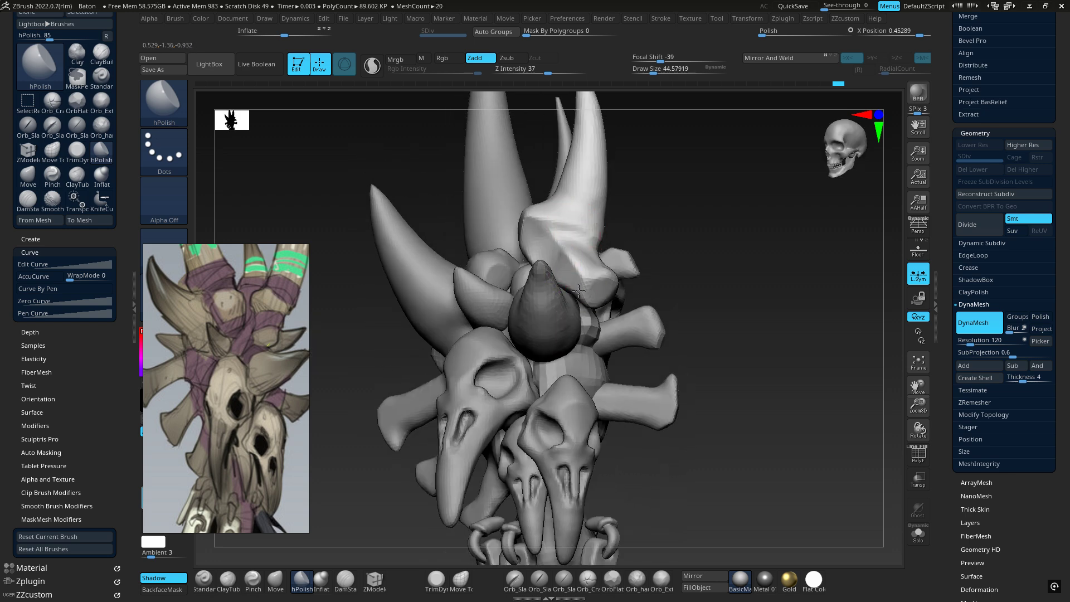
mouse_move(563, 267)
right_down()
mouse_move(529, 278)
mouse_move(601, 302)
mouse_move(575, 304)
mouse_move(564, 274)
right_up()
mouse_move(513, 242)
shift+mouse_down()
mouse_move(502, 228)
mouse_move(570, 269)
shift+mouse_up()
mouse_move(570, 275)
right_down()
mouse_move(633, 263)
mouse_move(610, 199)
mouse_move(574, 287)
mouse_move(564, 280)
mouse_move(553, 293)
mouse_move(577, 302)
right_up()
Reshape the lower end of Corne-big1 with the Move brush from several angles and smooth it.
key(b)
key(m)
key(v)
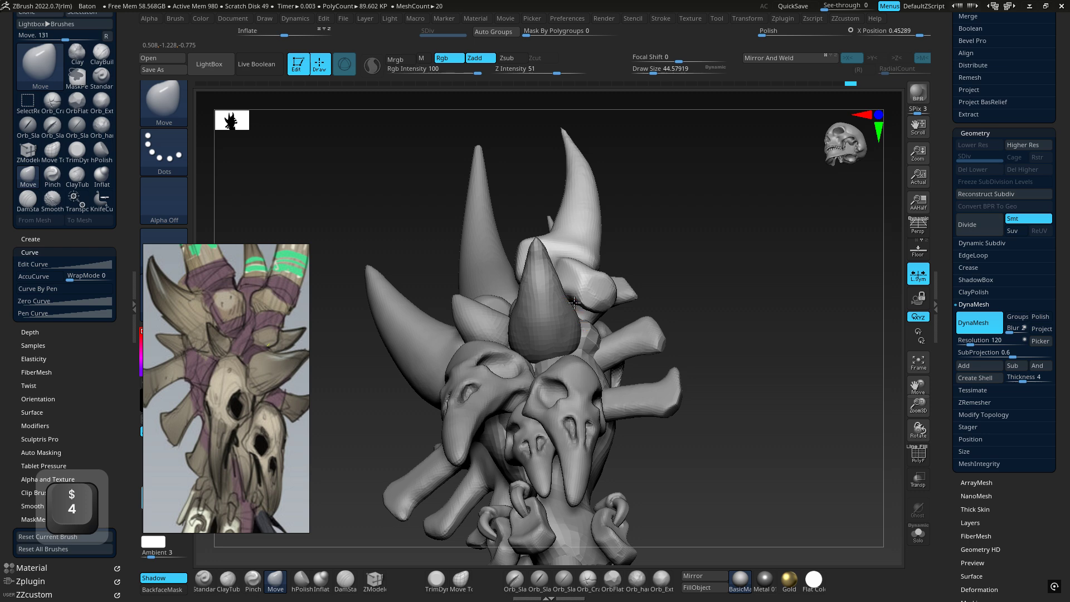
alt+click(566, 311)
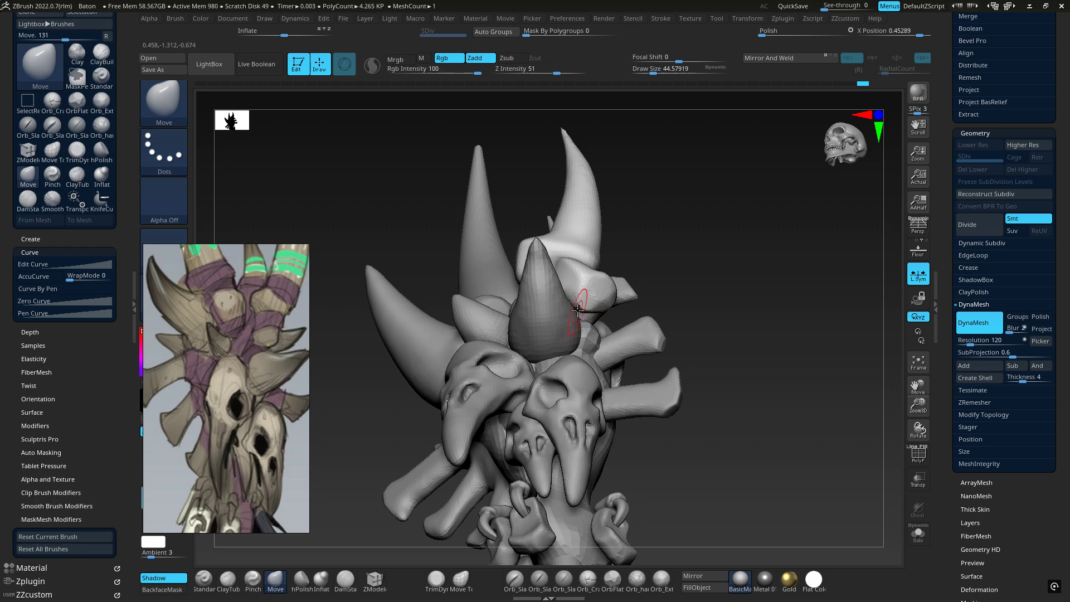
right_drag(595, 311, 573, 255)
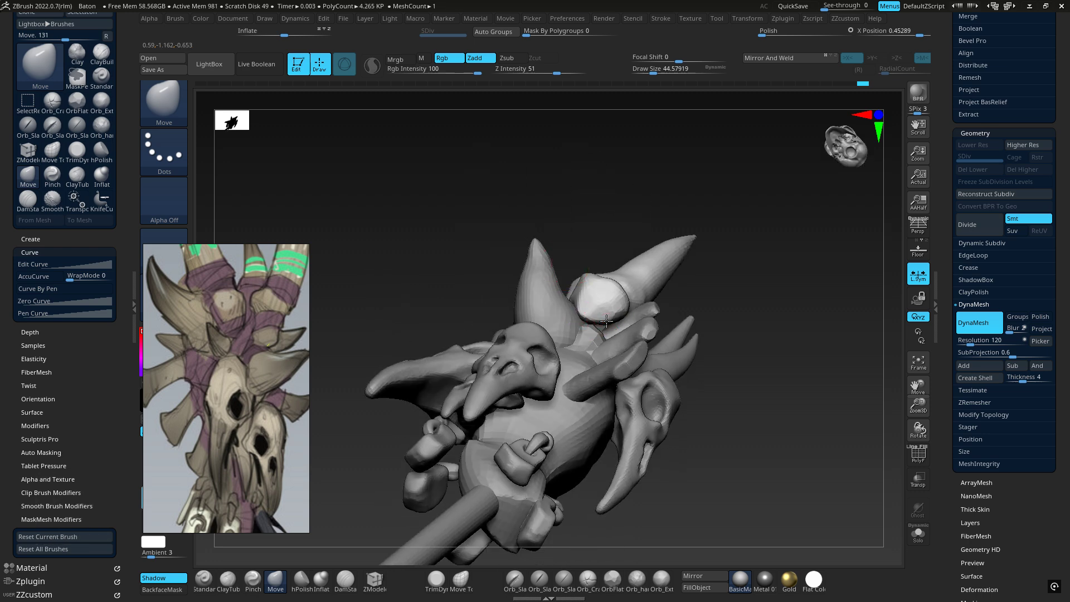
mouse_move(601, 327)
right_down()
mouse_move(597, 341)
mouse_move(616, 293)
mouse_move(663, 253)
mouse_move(652, 270)
mouse_move(657, 298)
right_up()
key(ctrl)
mouse_move(645, 263)
alt+right_down()
mouse_move(552, 272)
mouse_move(506, 259)
alt+right_up()
key(shift)
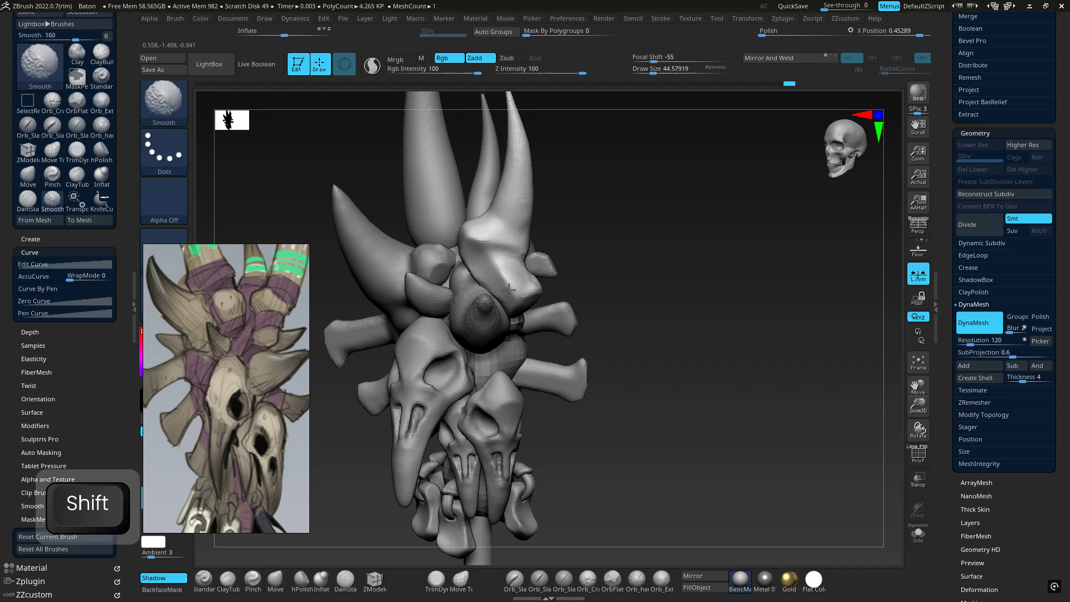
mouse_move(500, 269)
shift+right_down()
mouse_move(469, 260)
mouse_move(497, 237)
mouse_move(485, 246)
shift+right_up()
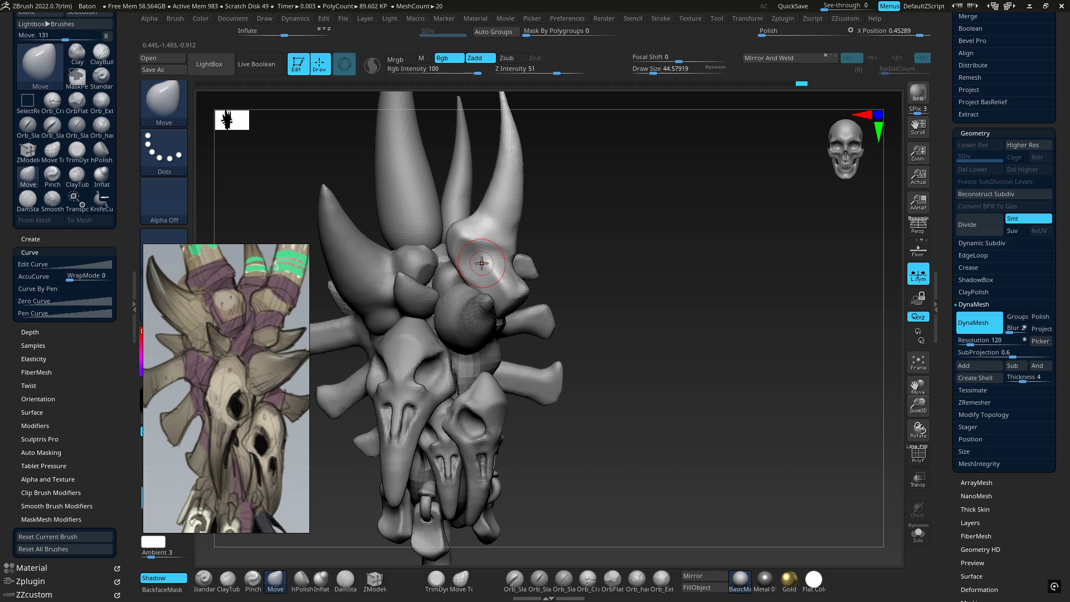
Polish the front face of Corne-big1's base with hPolish and soften the result.
key(6)
drag(491, 265, 494, 273)
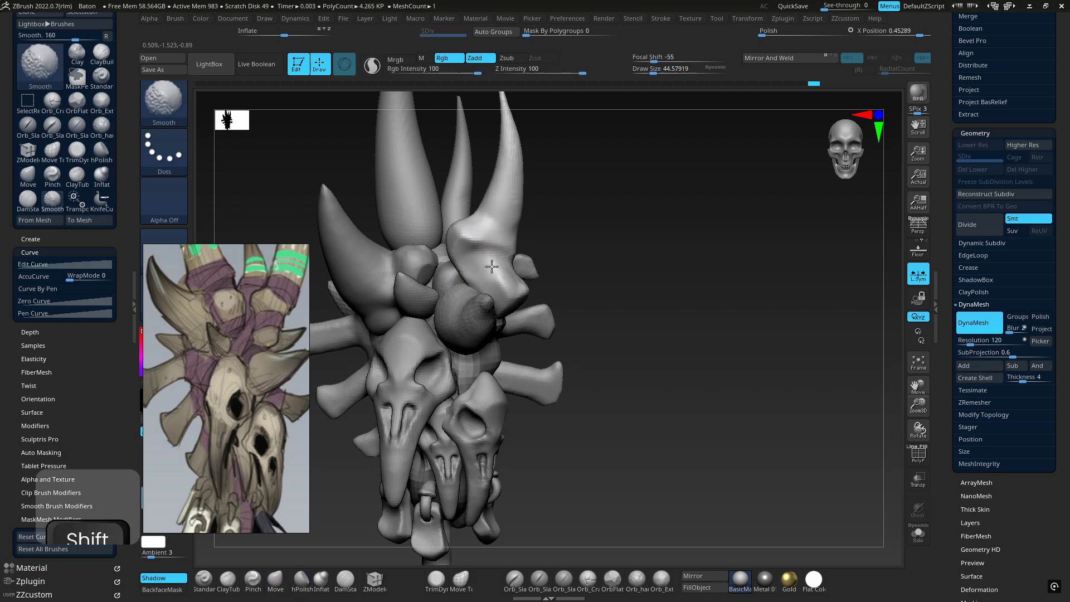
mouse_move(493, 265)
shift+right_down()
mouse_move(519, 268)
mouse_move(509, 266)
shift+right_up()
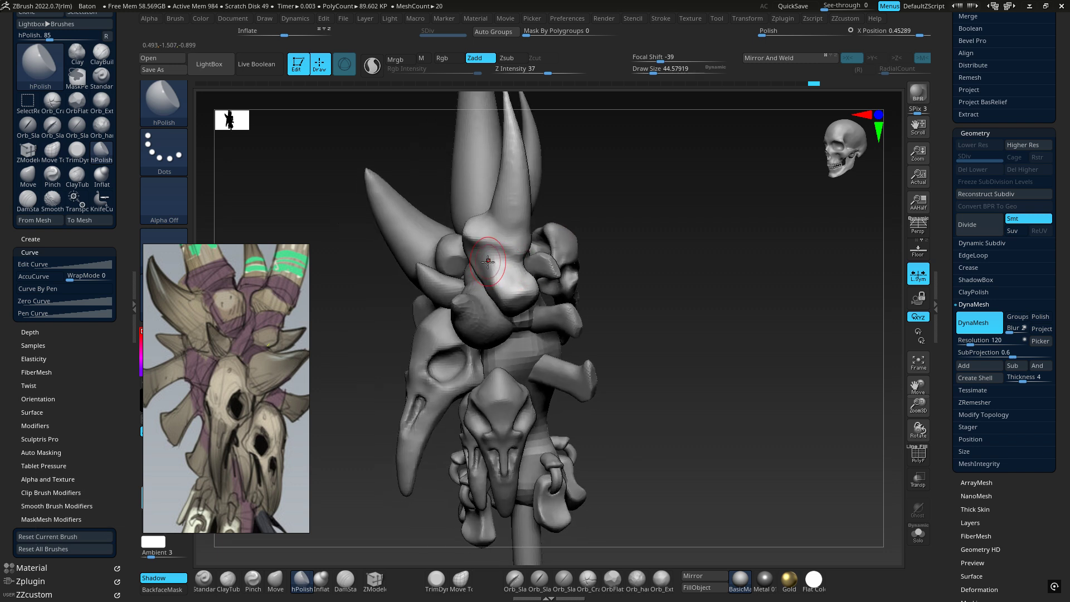
Carve a crease with a raised edge beneath the upper knob of Corne-big1 using DamStandard at a draw size of about 45.
key(3)
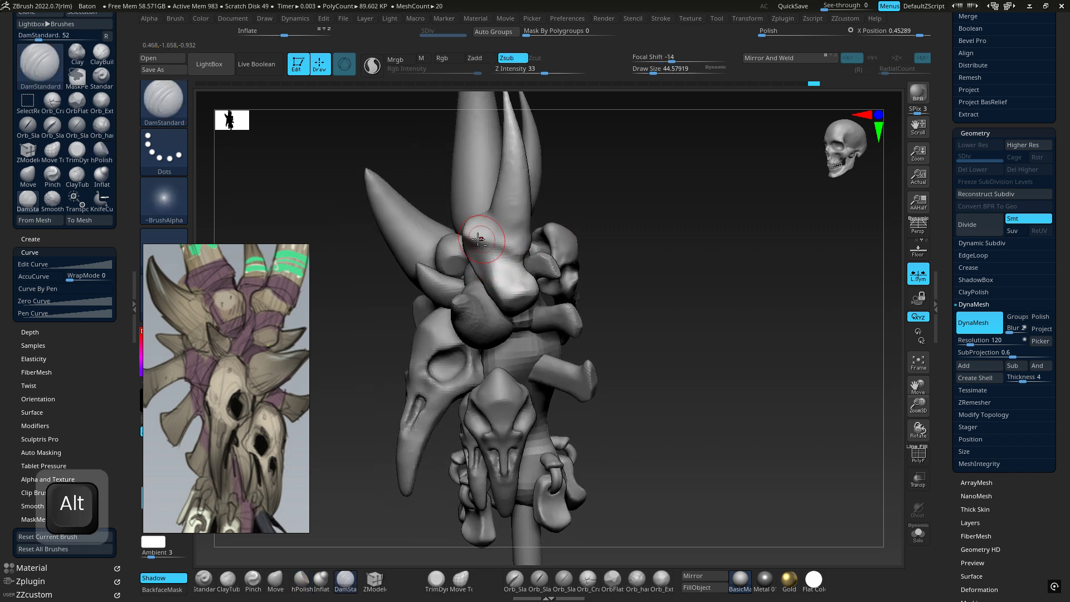
alt+drag(473, 239, 471, 237)
right_drag(496, 244, 536, 245)
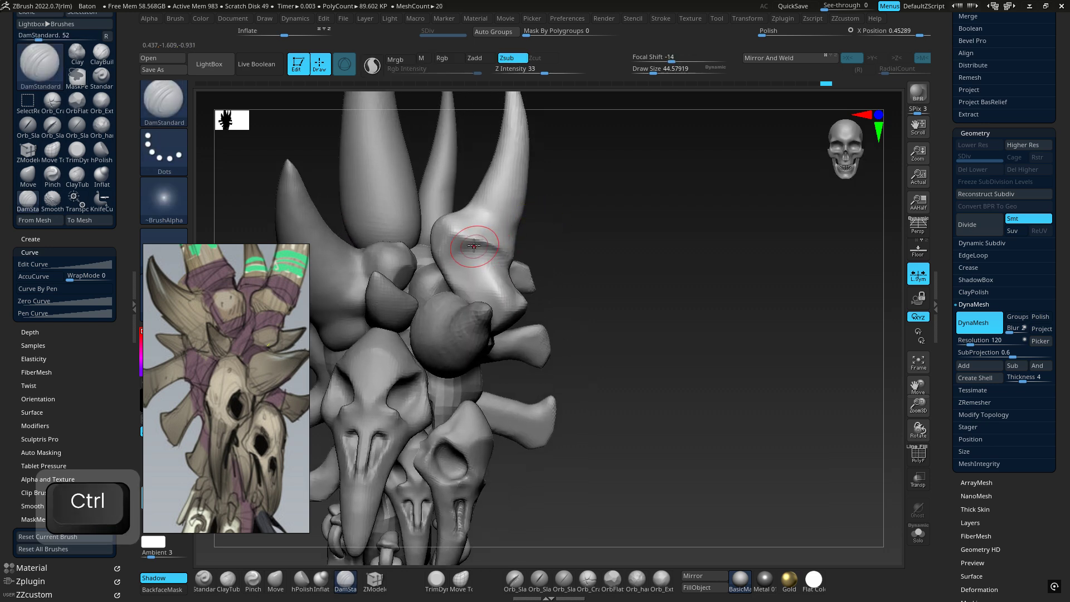
alt+drag(465, 234, 482, 247)
mouse_move(486, 230)
right_down()
mouse_move(455, 260)
mouse_move(479, 243)
right_up()
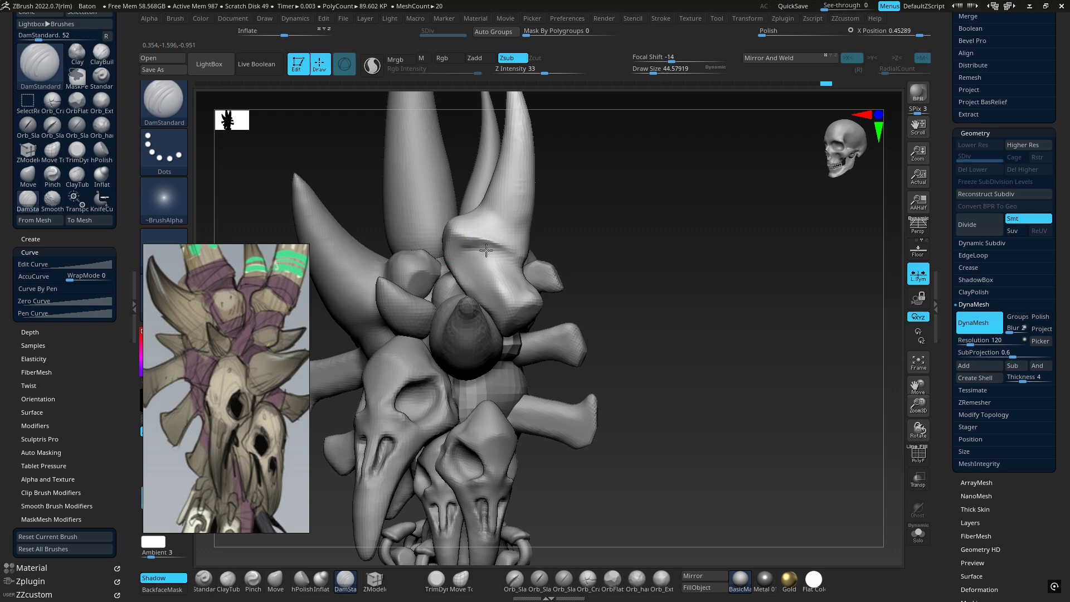
drag(513, 256, 476, 238)
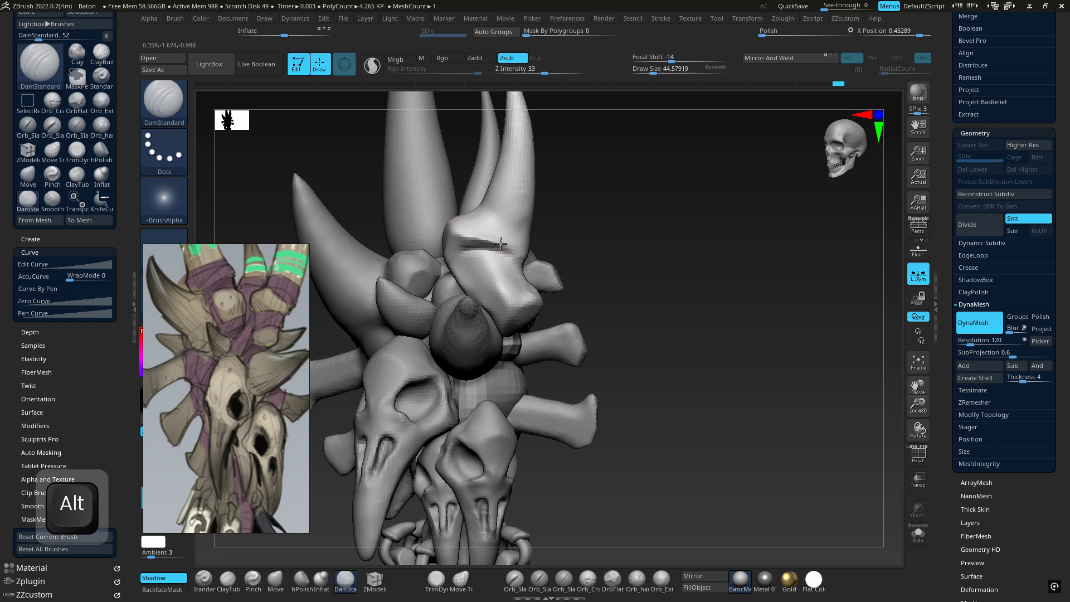
mouse_move(526, 255)
right_down()
mouse_move(496, 259)
mouse_move(521, 234)
mouse_move(480, 221)
right_up()
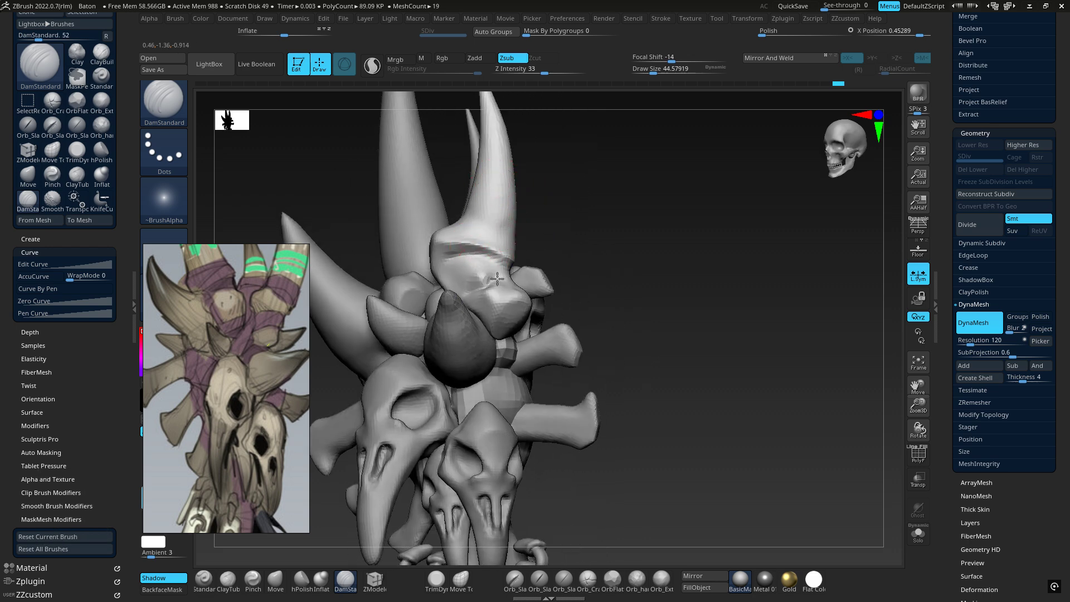
Try to carve a second crease lower on the base of Corne-big1 with DamStandard.
right_drag(497, 279, 452, 319)
alt+drag(489, 283, 446, 274)
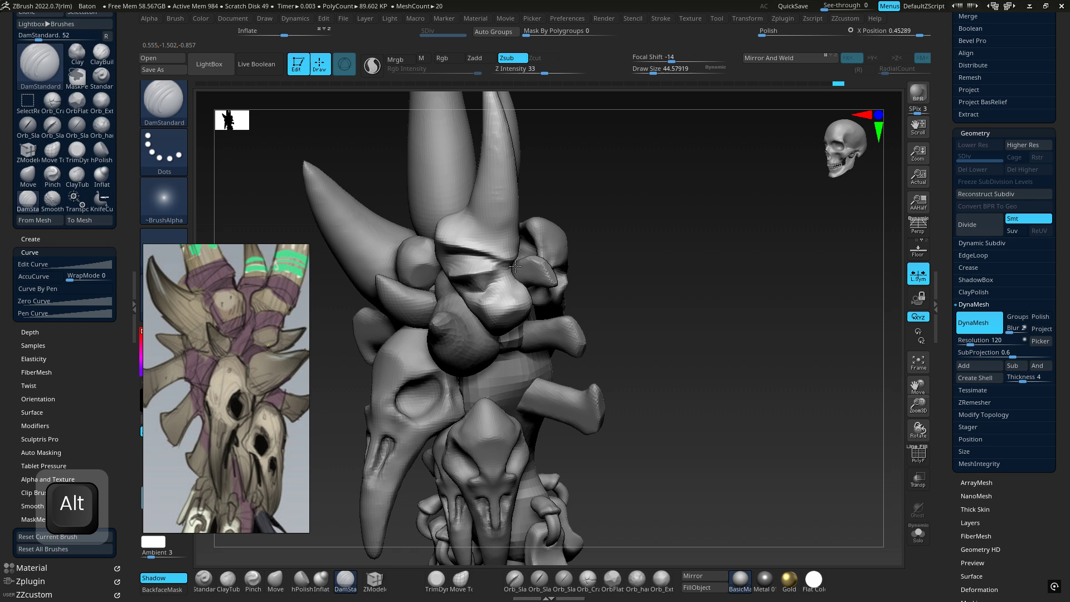
mouse_move(515, 268)
right_down()
mouse_move(523, 217)
mouse_move(485, 191)
mouse_move(519, 240)
mouse_move(549, 259)
mouse_move(548, 242)
right_up()
key(ctrl)
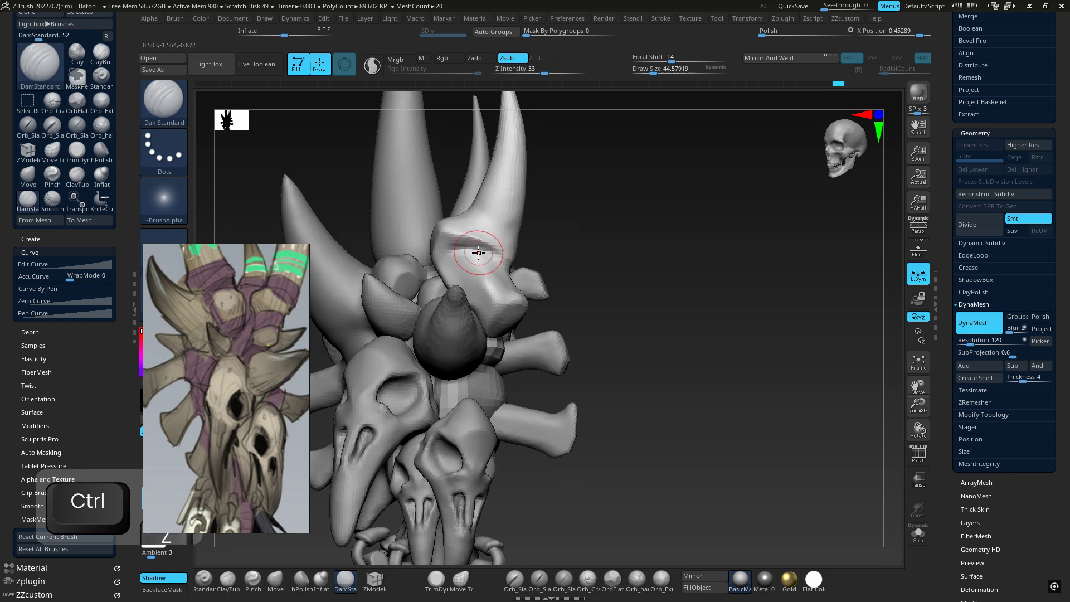
Polish the surfaces around the crease on Corne-big1's base with hPolish at a draw size of about 32.
right_drag(478, 253, 452, 250)
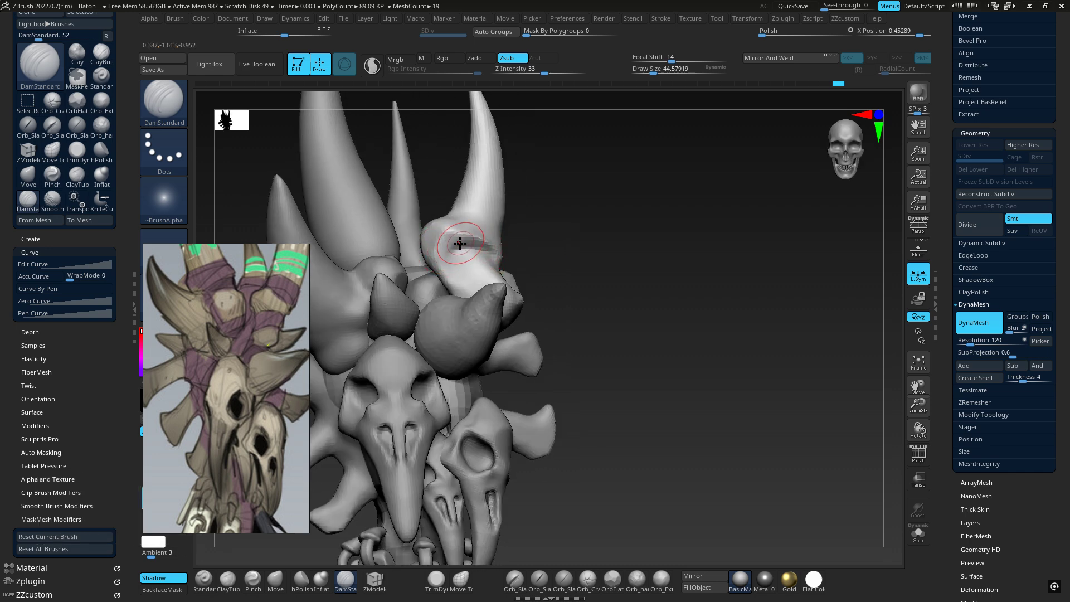
right_drag(501, 237, 474, 261)
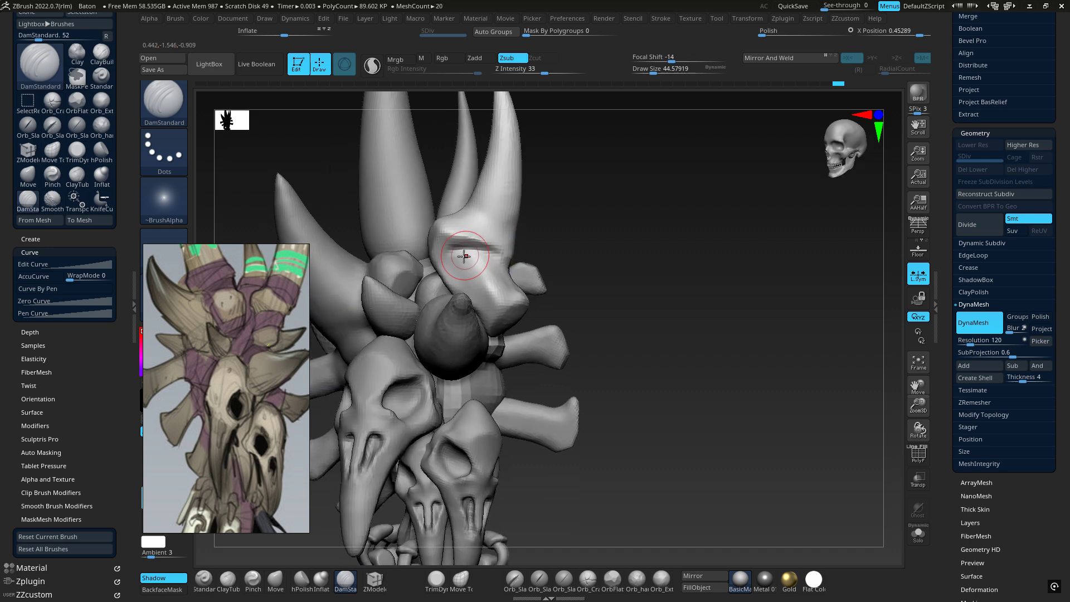
key(4)
key(space)
drag(609, 231, 606, 231)
drag(525, 243, 504, 226)
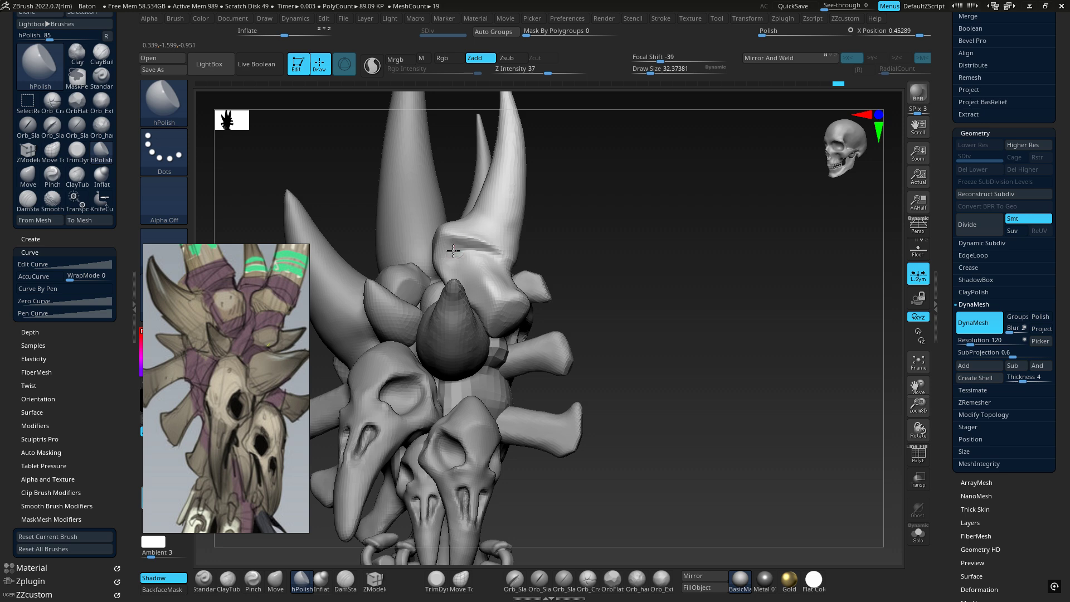
mouse_move(479, 260)
mouse_down()
mouse_move(502, 267)
mouse_move(488, 291)
mouse_move(510, 256)
mouse_move(513, 210)
mouse_move(498, 310)
mouse_up()
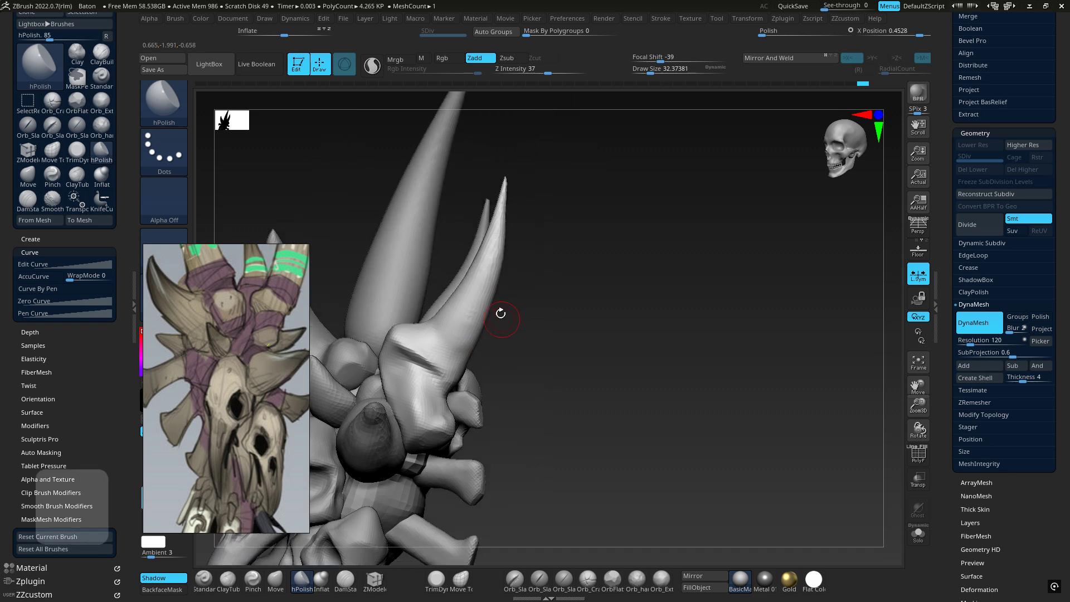
Smooth the polished surfaces around the knobs and crease at Corne-big1's base.
key(shift)
shift+drag(499, 245, 485, 283)
mouse_move(484, 282)
right_down()
mouse_move(521, 313)
mouse_move(508, 272)
right_up()
shift+drag(509, 273, 480, 340)
Select the short side horn Corne-2 beside the skull and try to remesh it with DynaMesh at resolution 32.
mouse_move(480, 340)
right_down()
mouse_move(515, 359)
mouse_move(528, 409)
mouse_move(513, 365)
mouse_move(545, 389)
right_up()
alt+right_drag(573, 319, 594, 244)
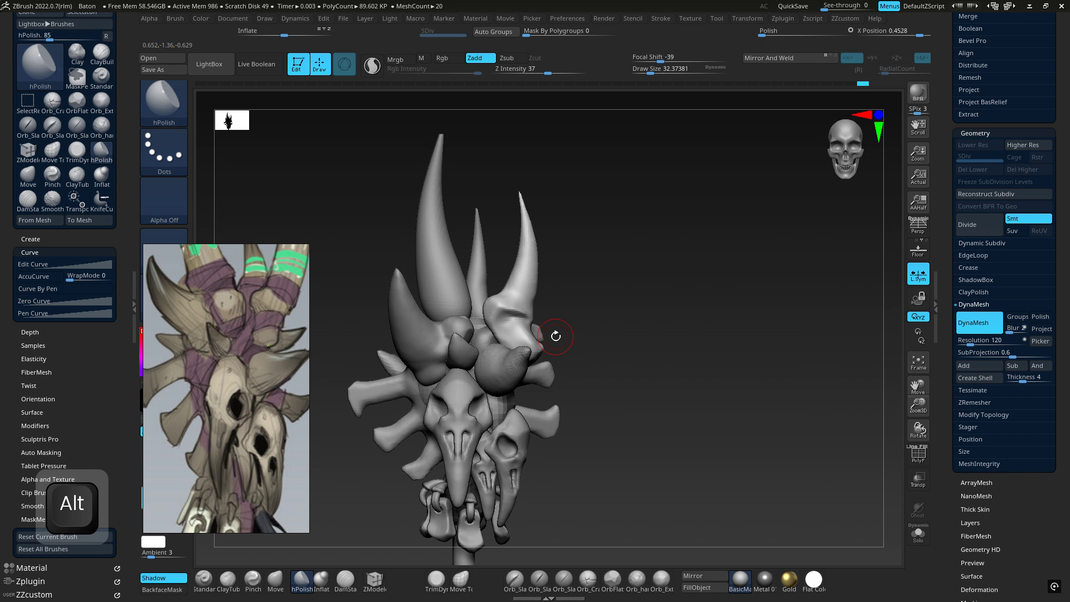
mouse_move(561, 333)
alt+right_down()
mouse_move(620, 315)
mouse_move(618, 256)
mouse_move(613, 269)
alt+right_up()
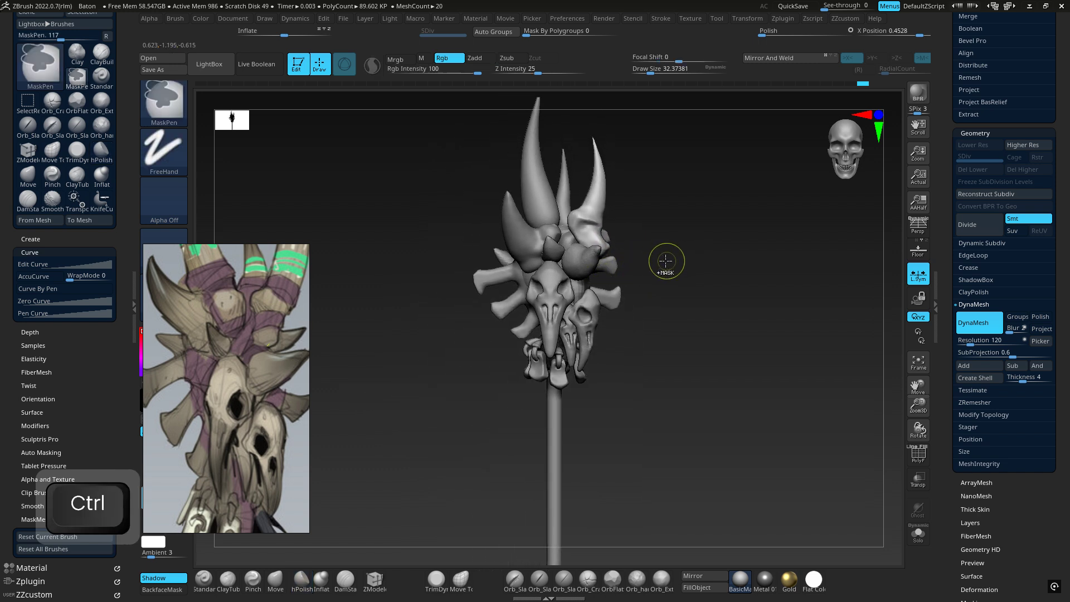
mouse_move(650, 263)
mouse_down()
mouse_move(676, 269)
mouse_move(650, 270)
mouse_up()
alt+click(623, 260)
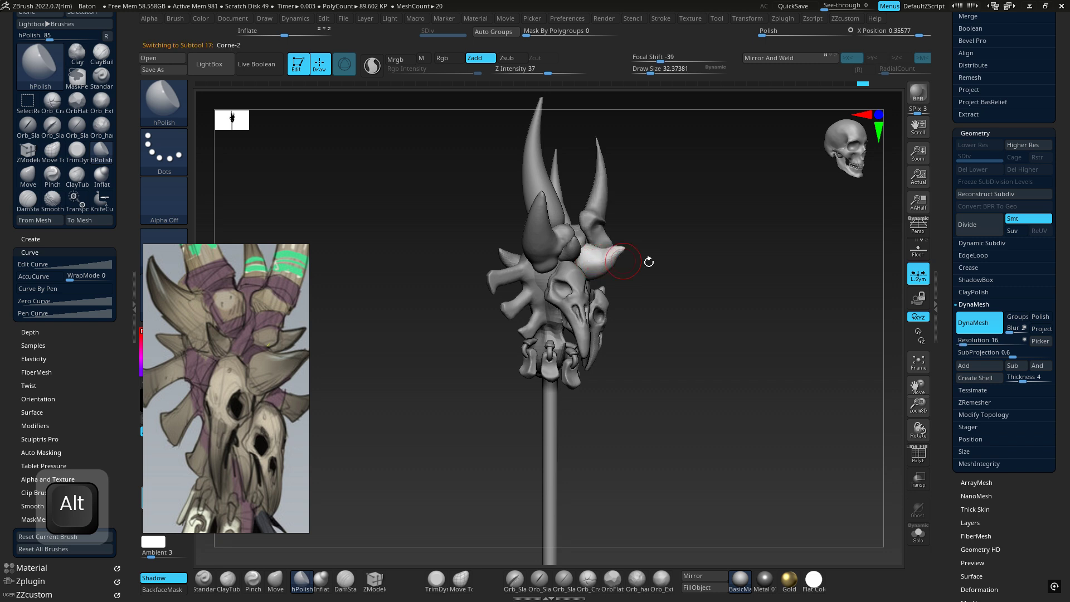
ctrl+right_drag(649, 262, 790, 280)
alt+right_drag(747, 330, 640, 329)
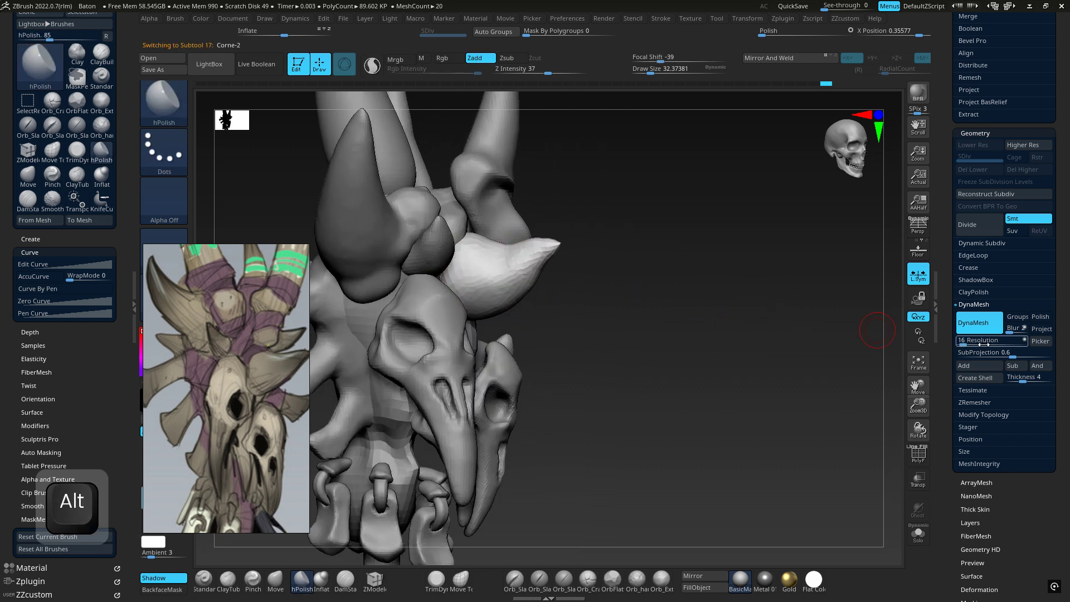
click(963, 341)
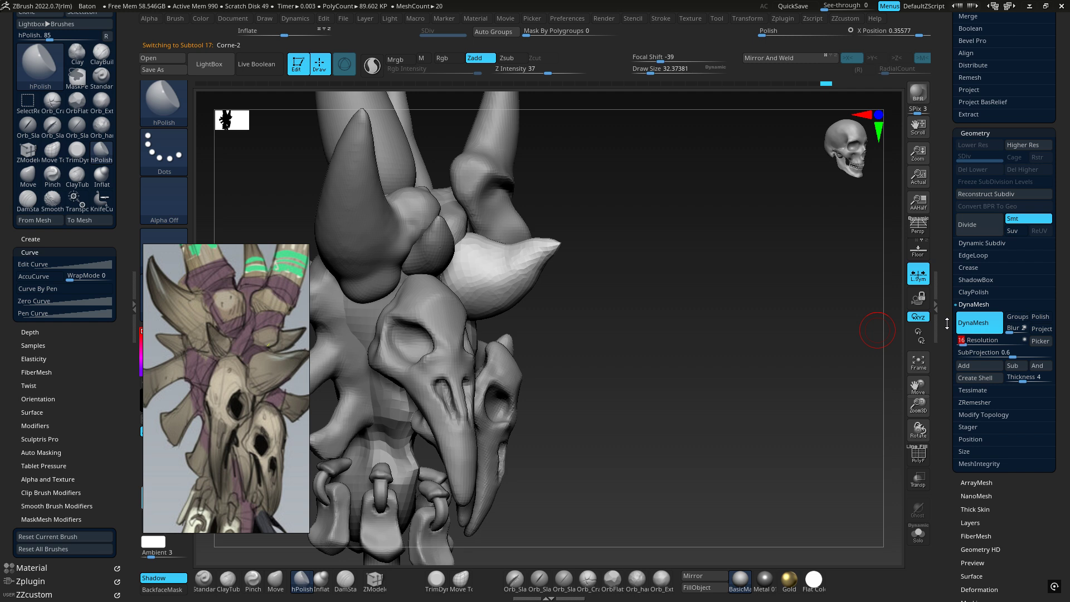
text(35)
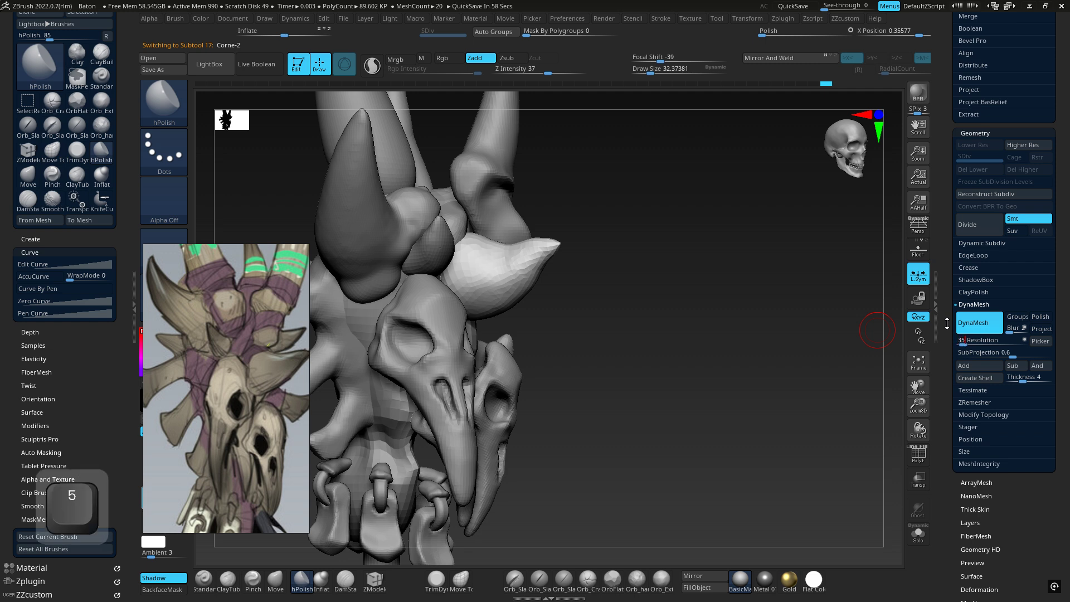
key(Return)
key(ctrl)
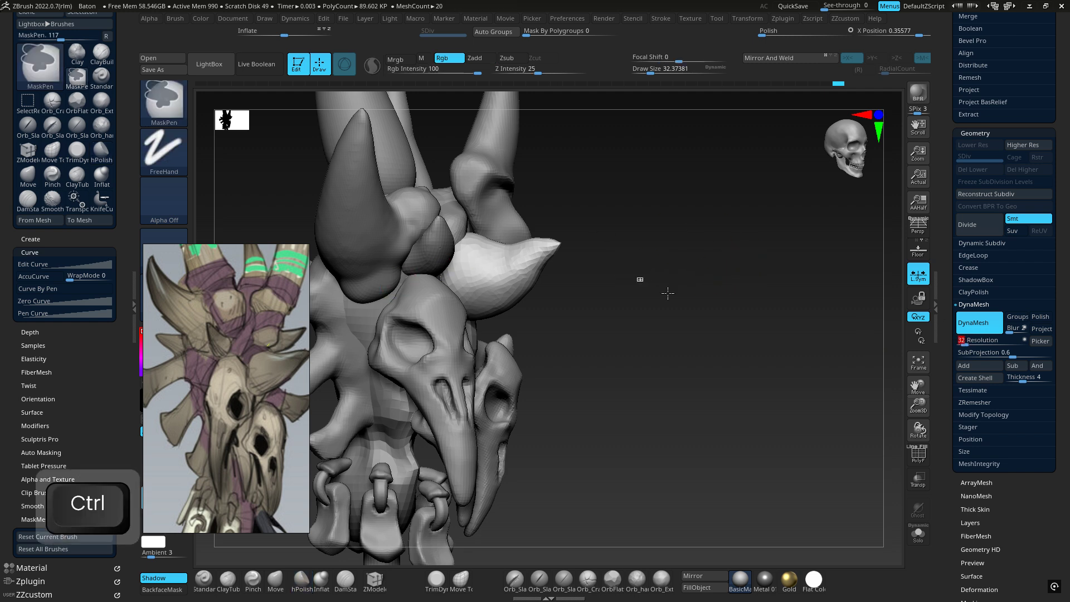
ctrl+drag(676, 314, 1007, 369)
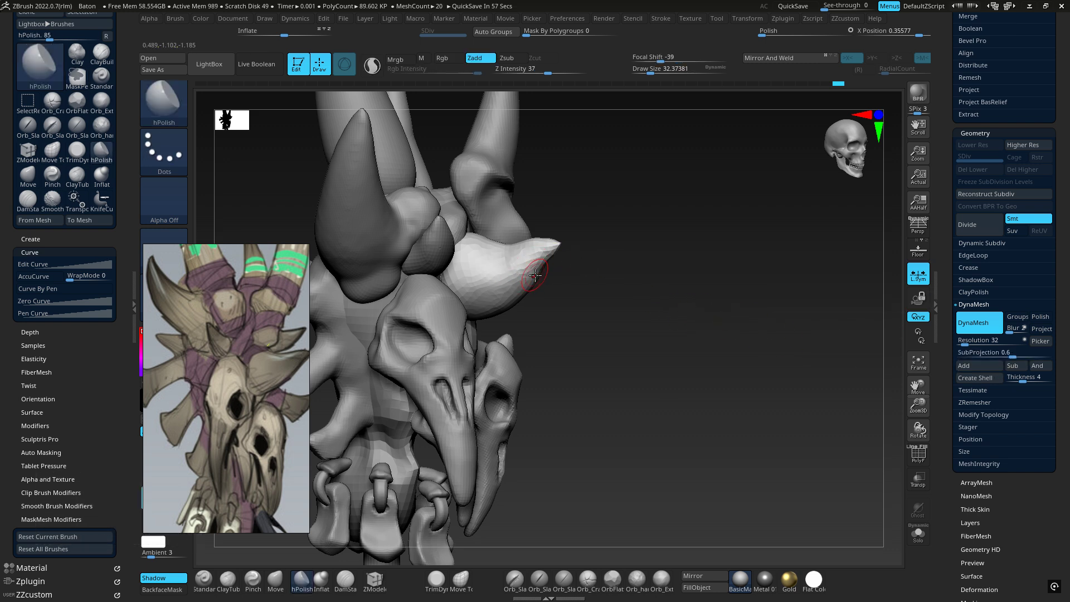
Try remeshing Corne-2 with DynaMesh at resolution 40, and undo the remesh.
alt+drag(624, 265, 650, 286)
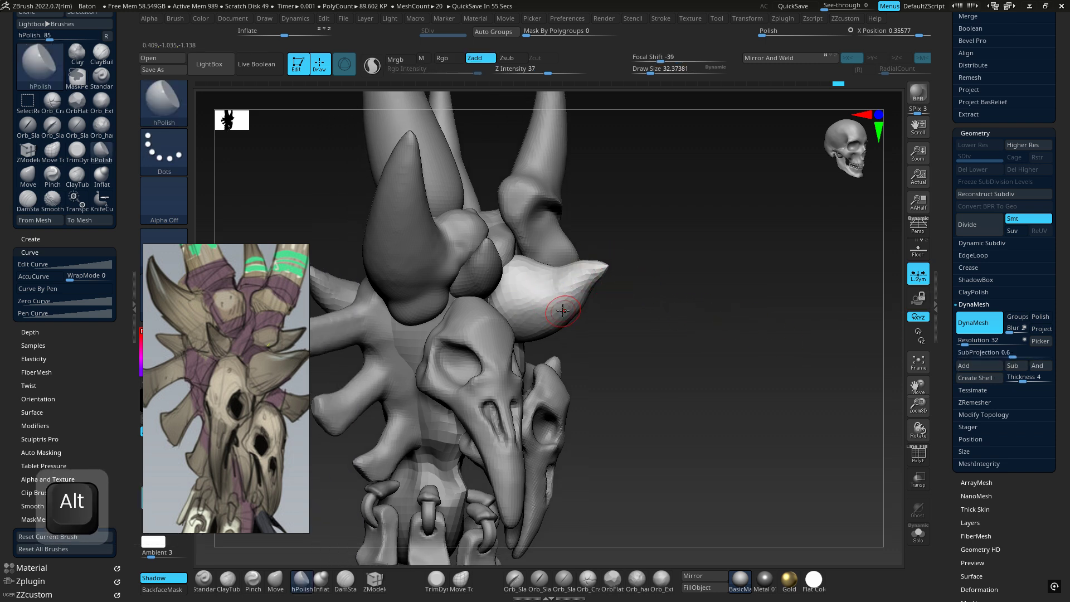
right_drag(526, 376, 530, 373)
click(978, 341)
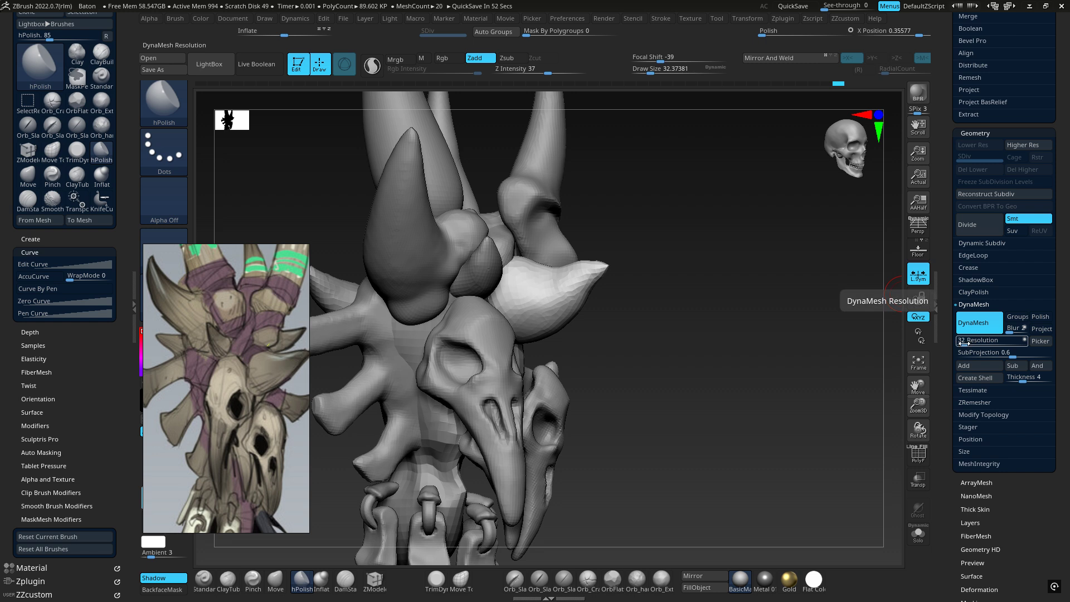
text(16)
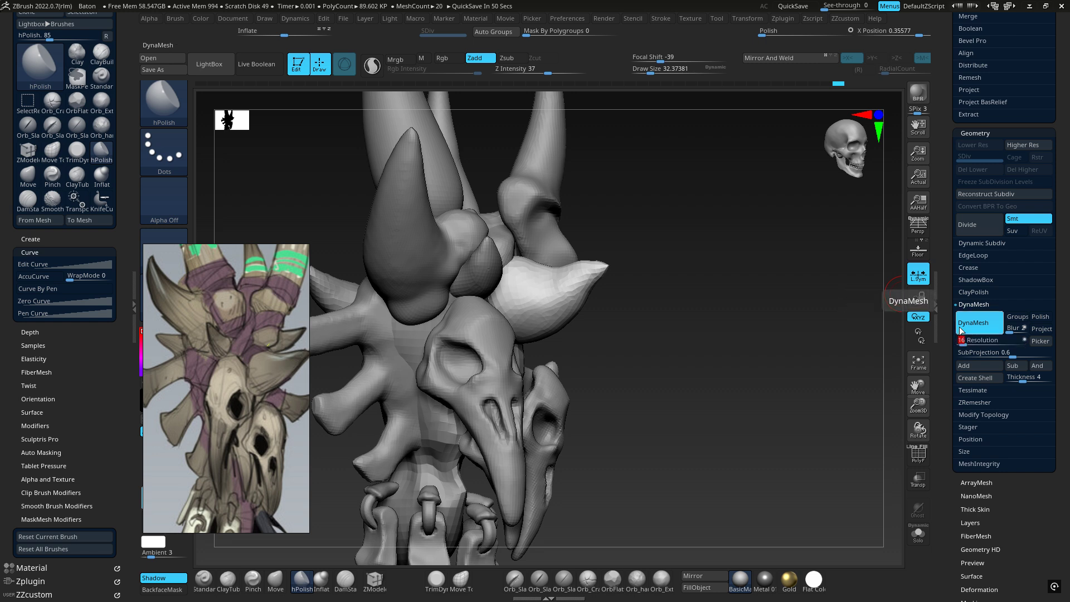
text(40)
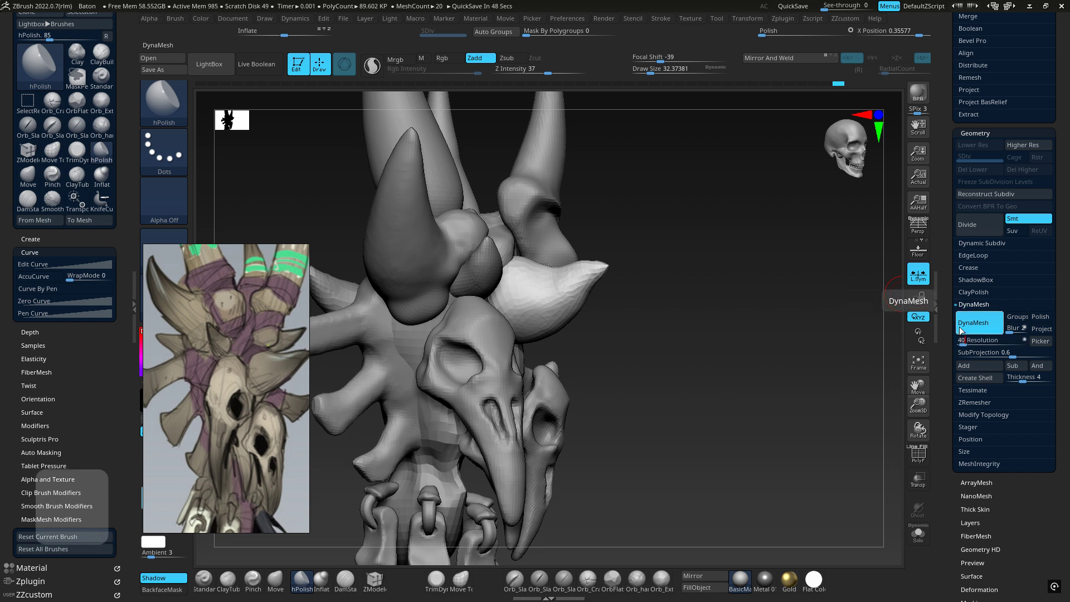
key(Return)
key(ctrl)
ctrl+drag(670, 281, 765, 379)
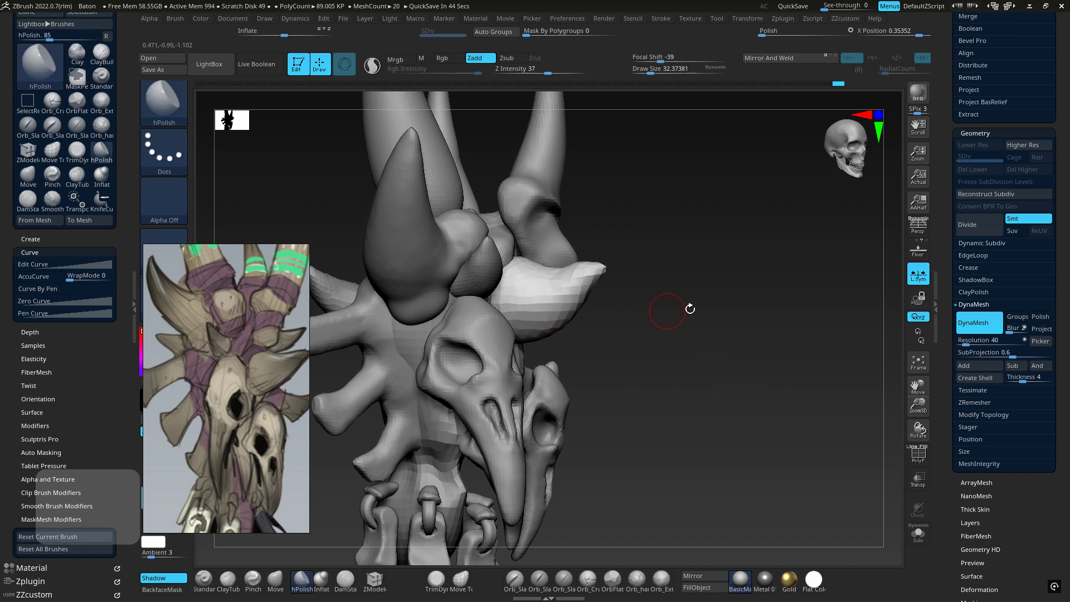
key(ctrl+z)
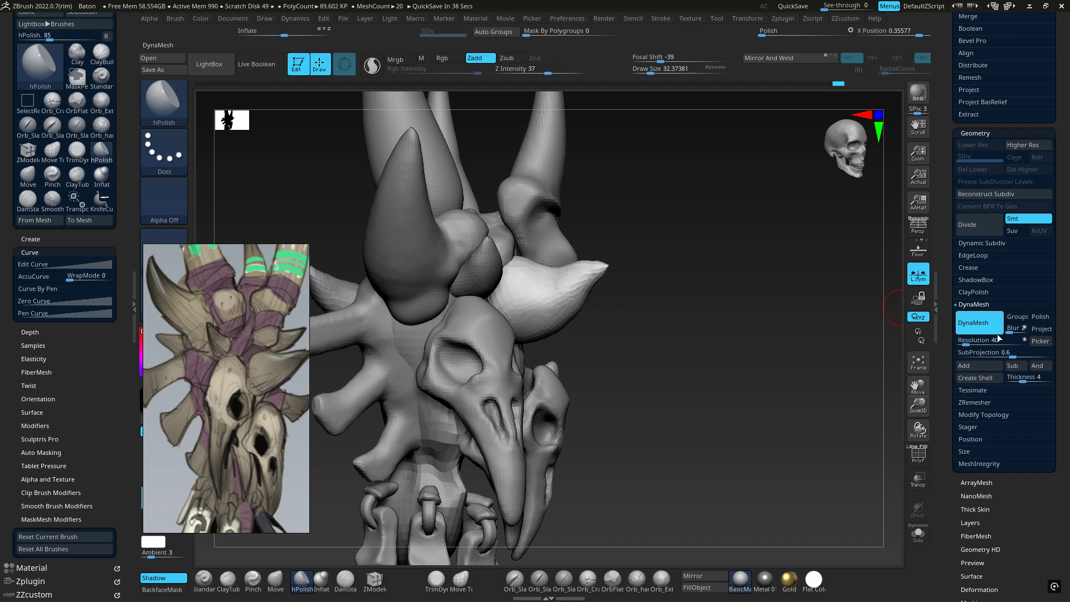
Sample polygon sizes at several spots on Corne-2 and a neighbouring horn with the DynaMesh resolution picker.
click(1040, 341)
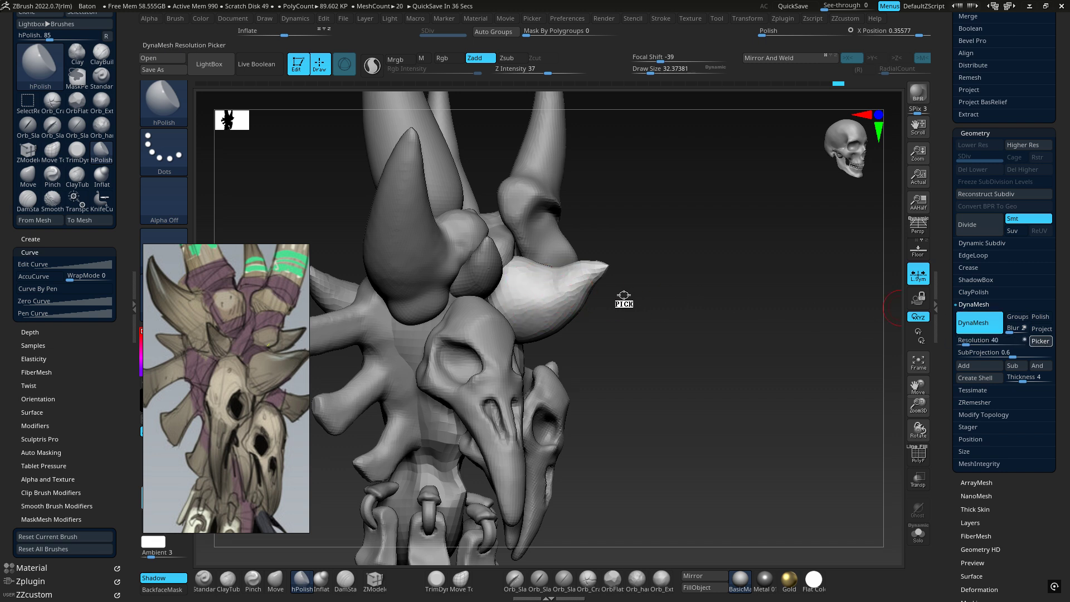
click(564, 291)
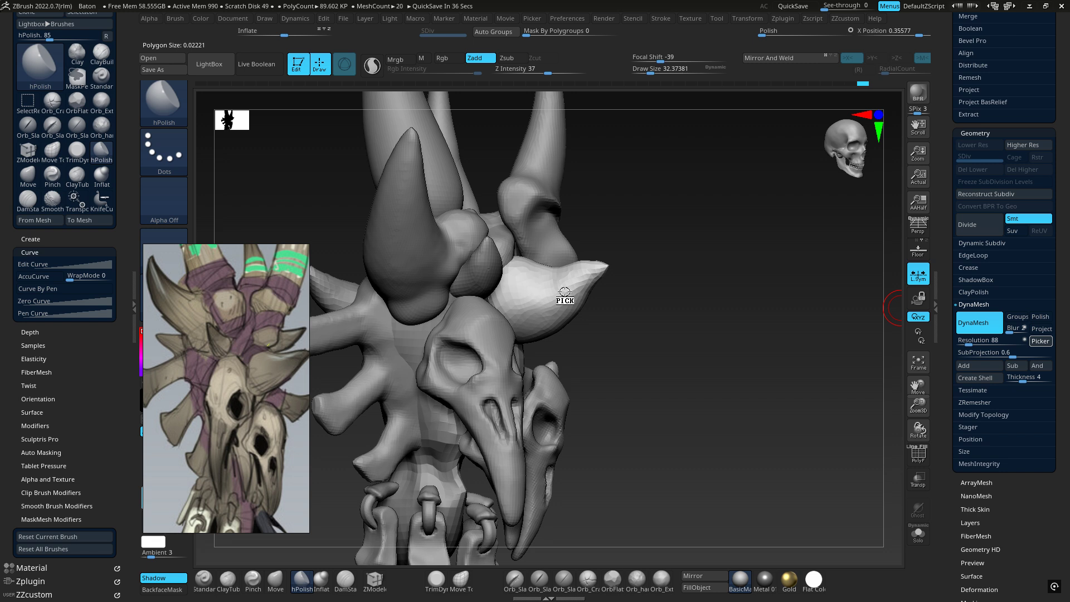
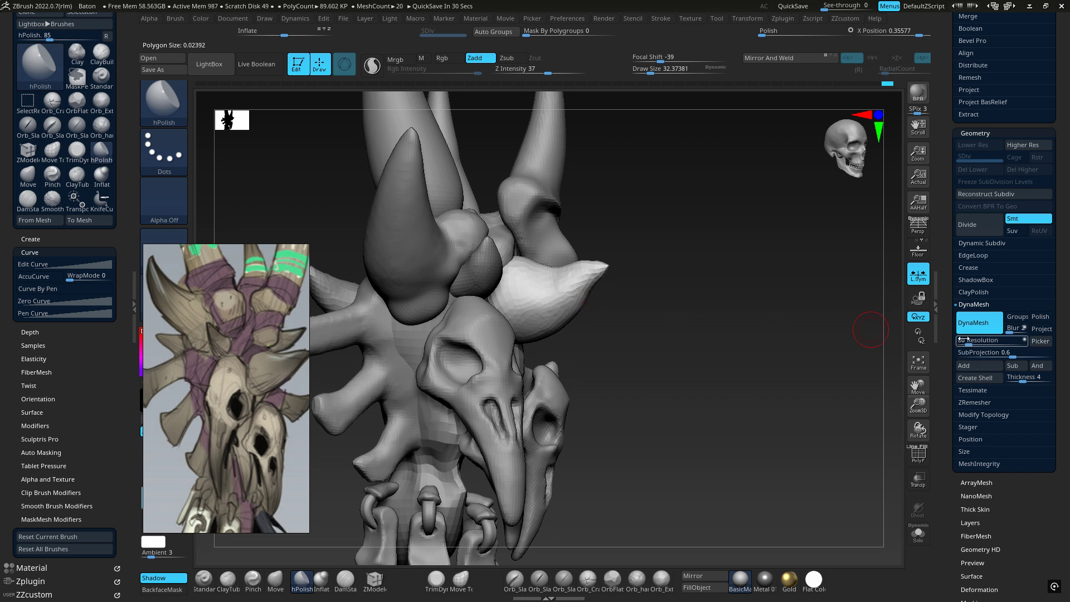
click(551, 282)
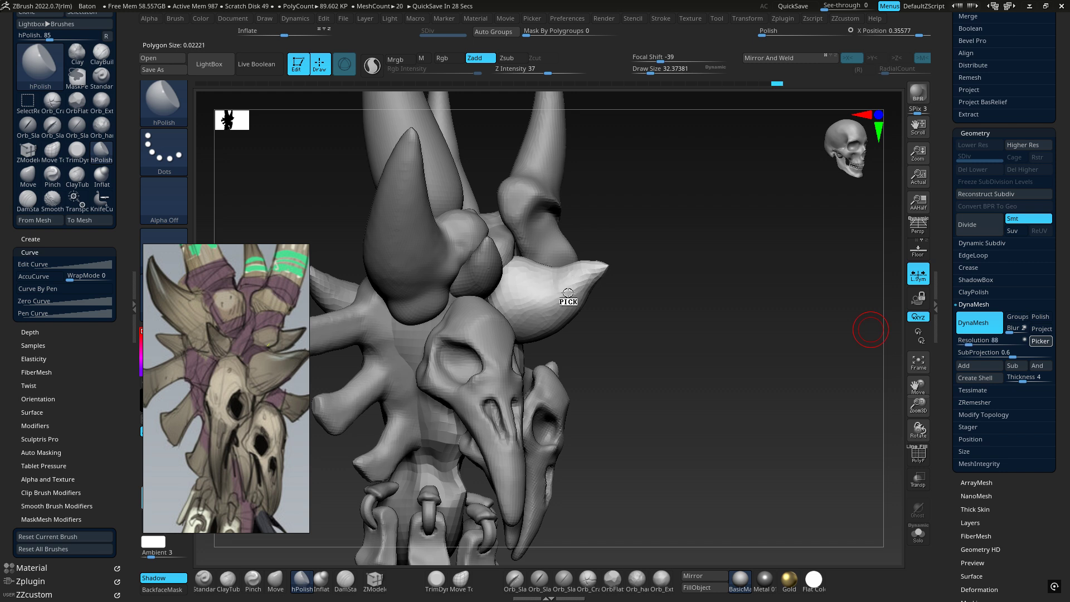
click(531, 278)
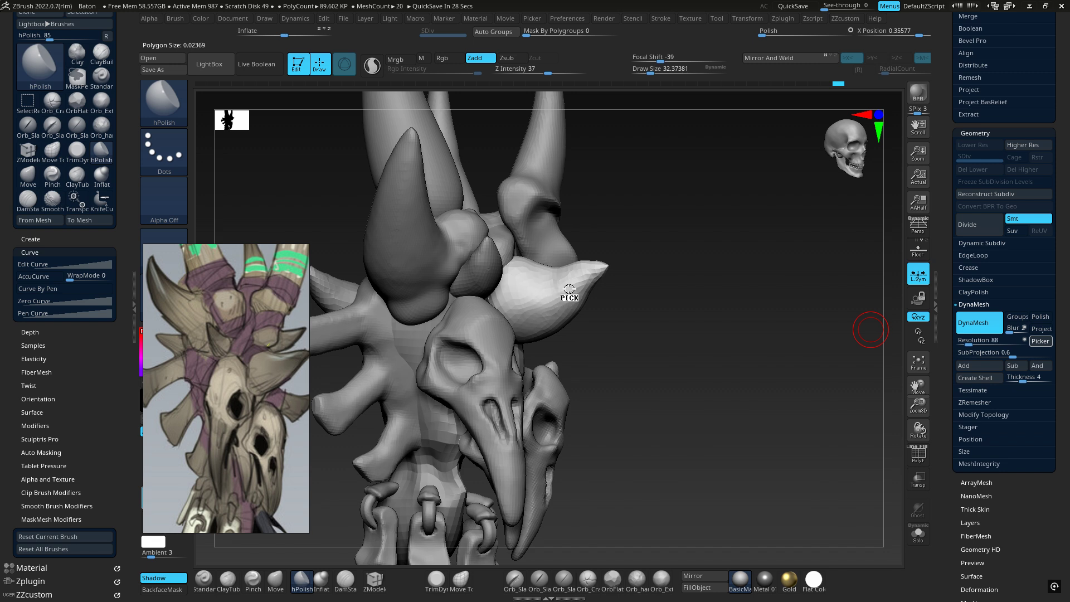
click(558, 298)
click(402, 246)
click(548, 287)
click(556, 290)
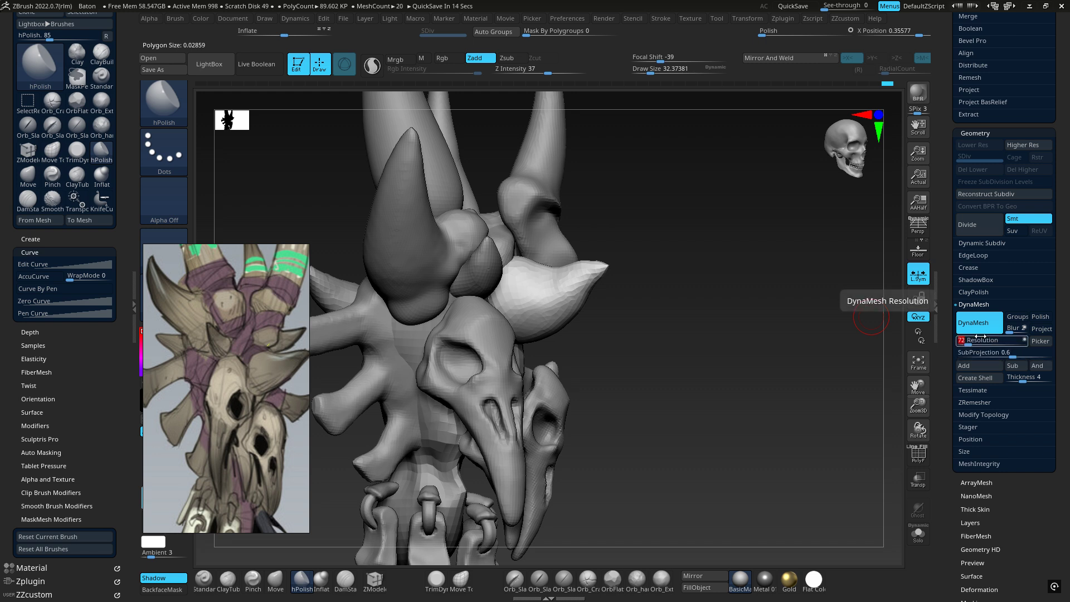
Set Corne-2's DynaMesh resolution to 104 and remesh the horn.
text(104)
key(Return)
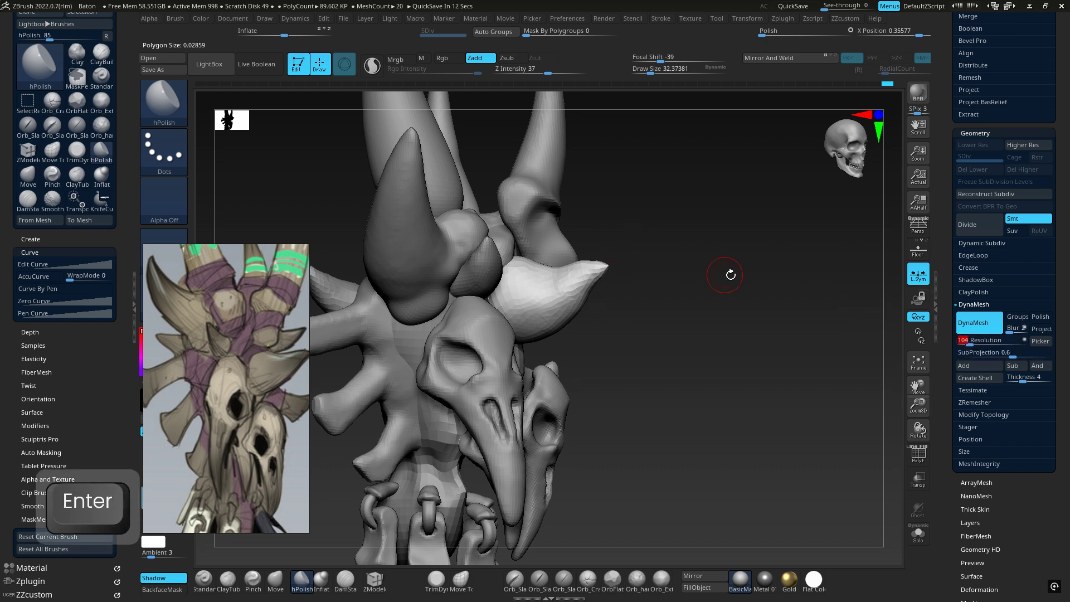
ctrl+drag(682, 237, 762, 324)
Smooth the remeshed surface of Corne-2 from several angles.
mouse_move(551, 301)
shift+mouse_down()
mouse_move(530, 282)
mouse_move(527, 313)
mouse_move(538, 316)
shift+mouse_up()
right_drag(538, 316, 423, 303)
mouse_move(561, 296)
shift+mouse_down()
mouse_move(549, 326)
mouse_move(566, 304)
shift+mouse_up()
mouse_move(563, 295)
right_down()
mouse_move(540, 287)
mouse_move(574, 298)
mouse_move(579, 279)
mouse_move(680, 346)
mouse_move(669, 328)
right_up()
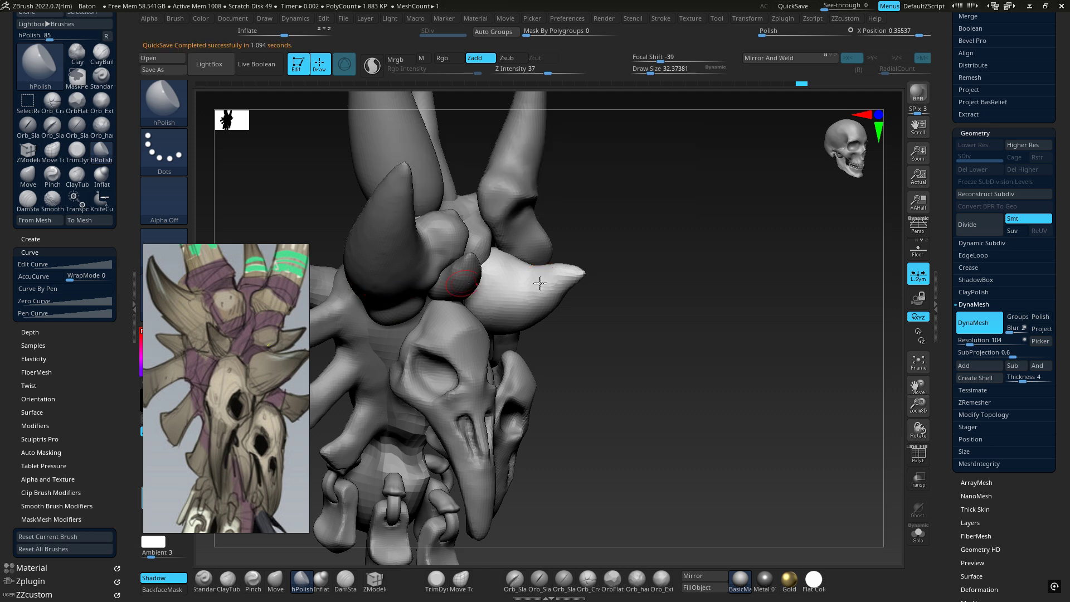
drag(596, 314, 544, 309)
Enlarge the reference illustration window and reframe the concept so the whole staff head fits in it.
ctrl+right_drag(613, 306, 574, 306)
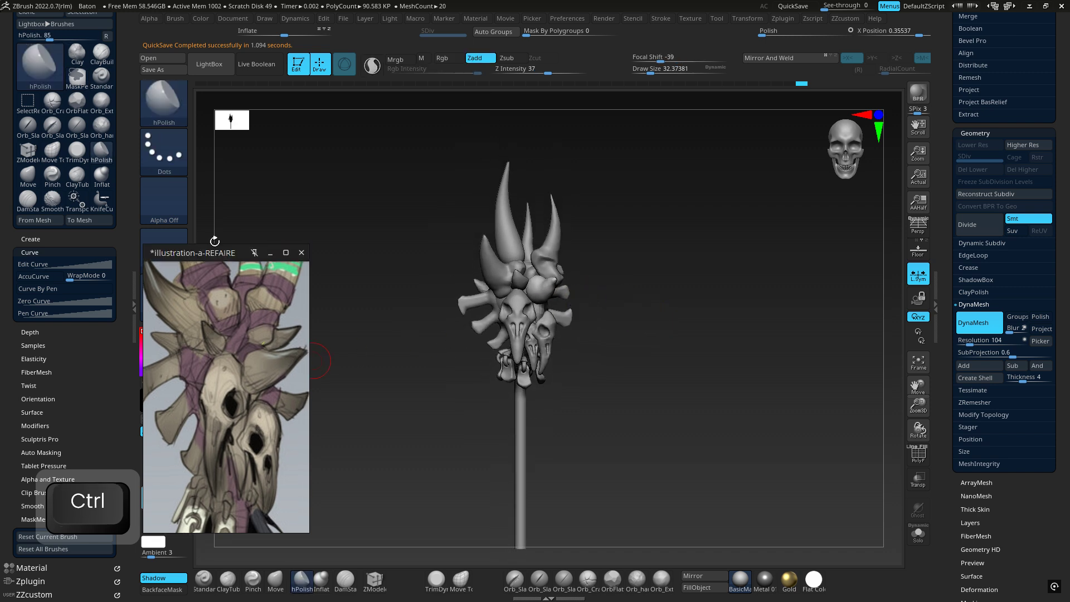
drag(215, 240, 260, 132)
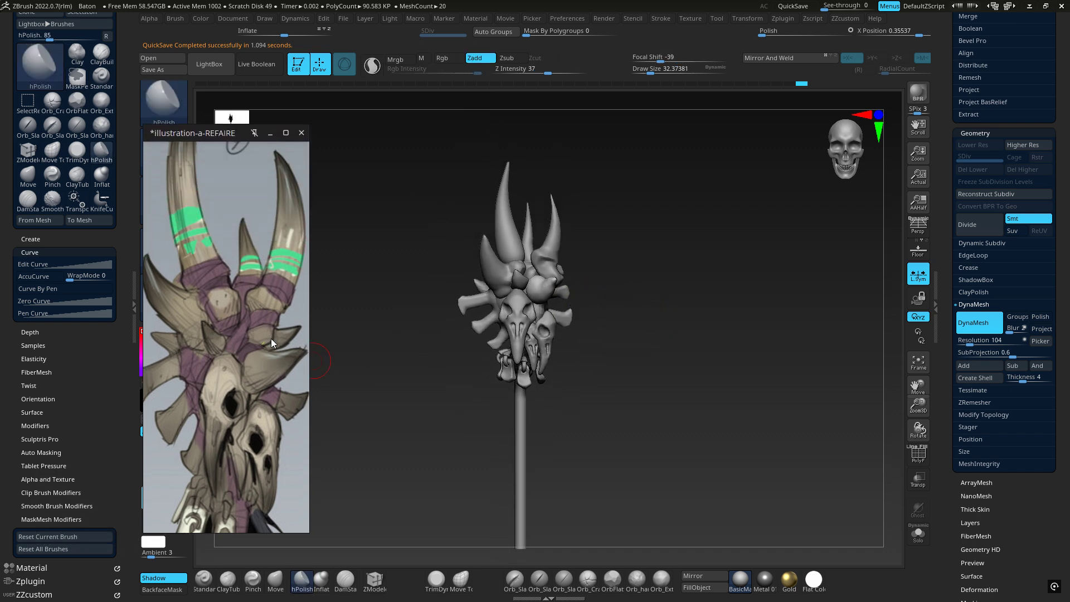
middle_drag(266, 339, 293, 328)
drag(309, 328, 336, 328)
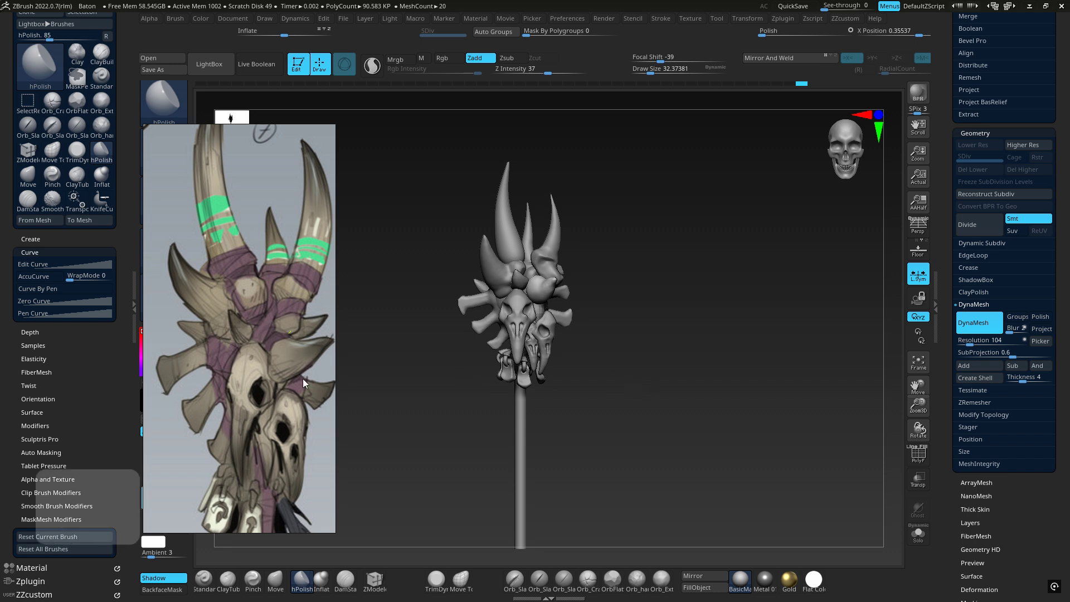
Select the central core PM3D_Sphere3D1 and build up its surface near the side bones with ClayBuildup at a draw size of about 32.
key(ctrl)
ctrl+right_drag(572, 388, 537, 464)
mouse_move(501, 375)
ctrl+right_down()
mouse_move(451, 382)
mouse_move(483, 368)
mouse_move(510, 316)
mouse_move(474, 323)
mouse_move(478, 315)
mouse_move(504, 329)
ctrl+right_up()
alt+click(478, 328)
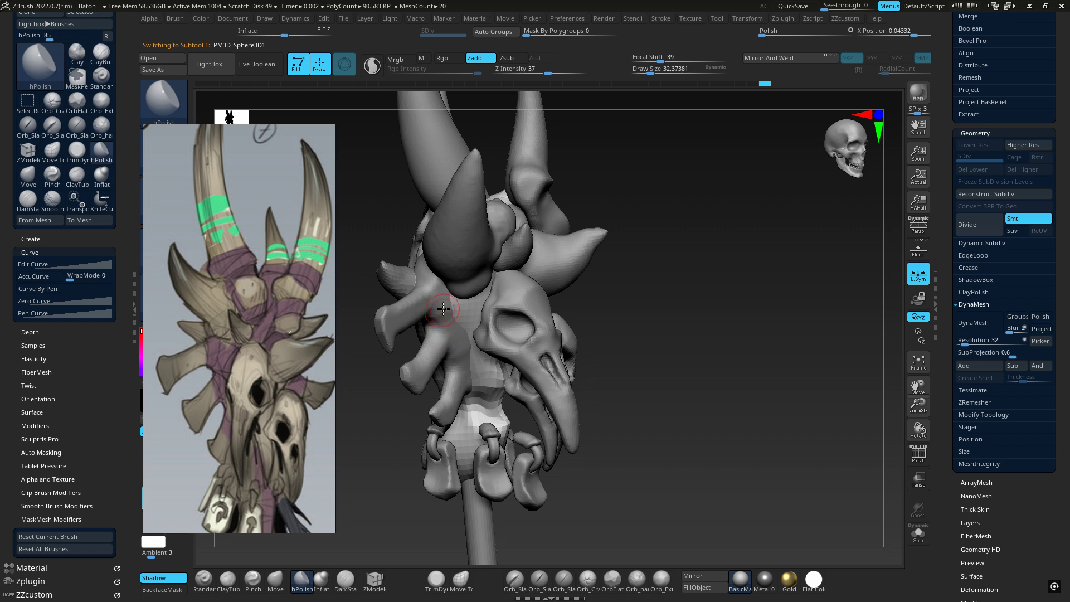
right_drag(443, 309, 424, 280)
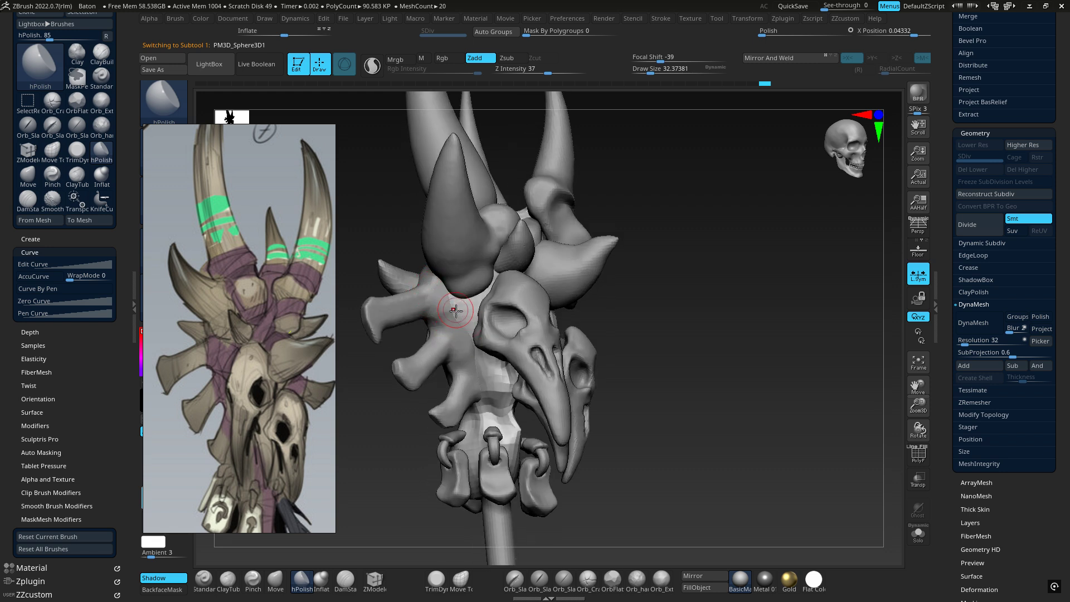
key(2)
key(2)
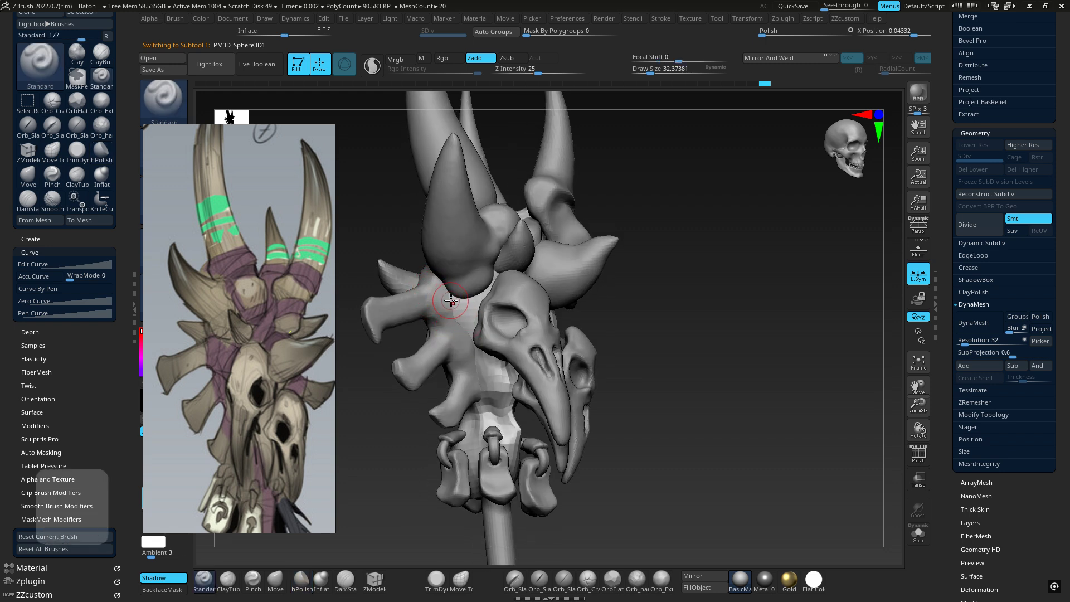
key(1)
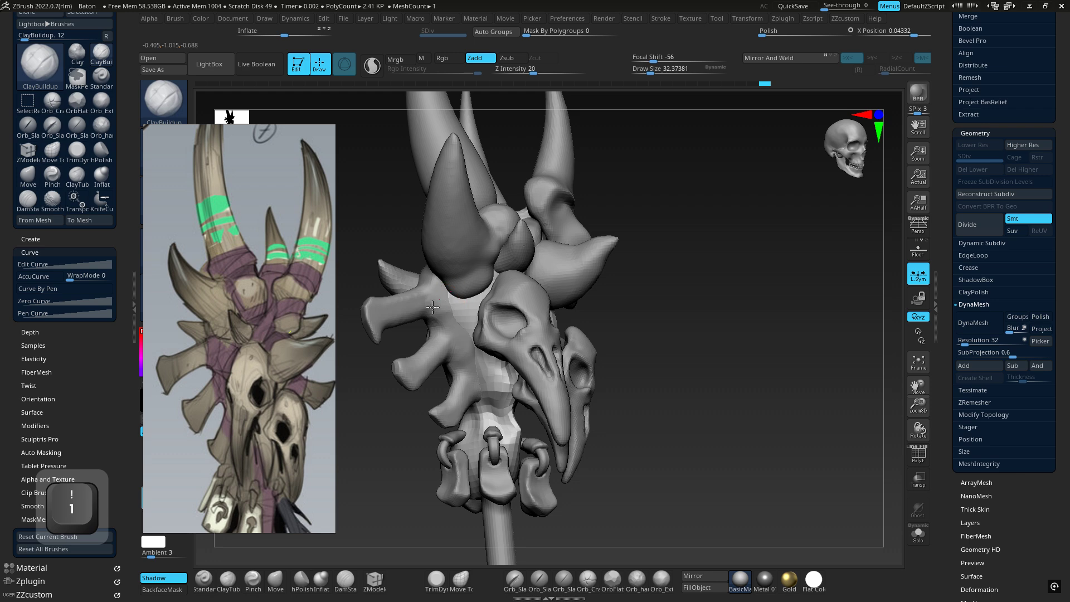
drag(446, 308, 463, 312)
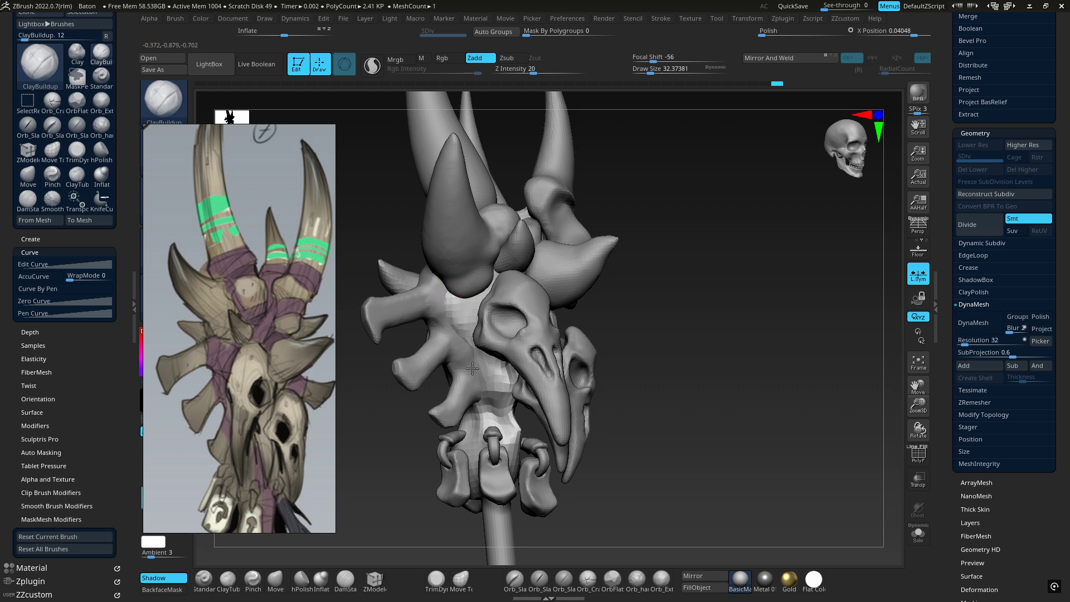
right_drag(472, 369, 471, 359)
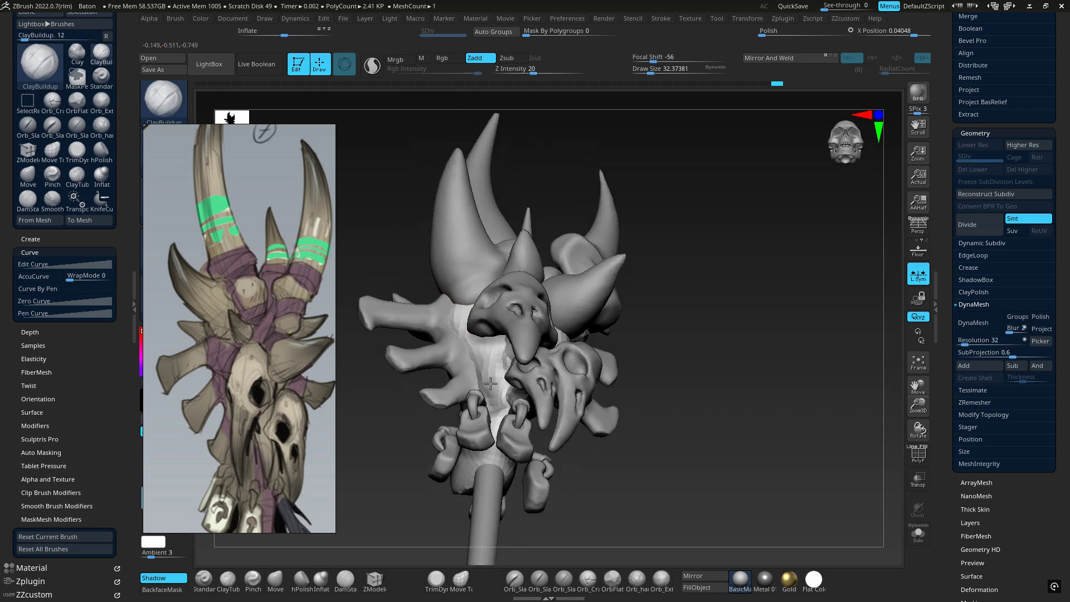
mouse_move(480, 339)
shift+right_down()
mouse_move(637, 404)
mouse_move(574, 362)
mouse_move(642, 361)
mouse_move(682, 317)
shift+right_up()
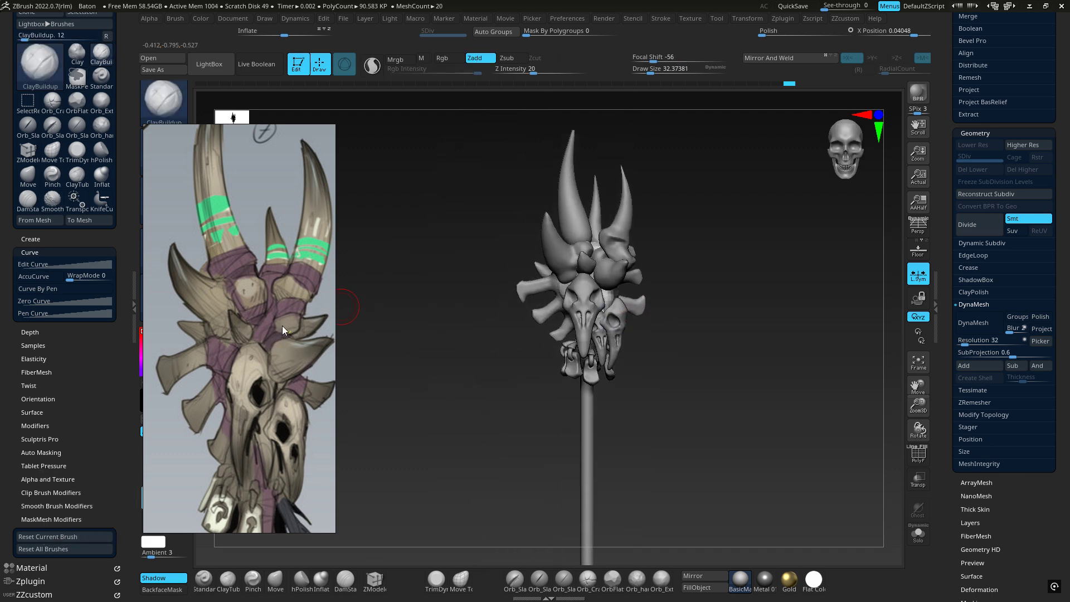
Select the smaller horn Corne-big2 and remesh it with DynaMesh at resolution 64.
right_drag(661, 275, 718, 251)
alt+right_drag(718, 251, 598, 433)
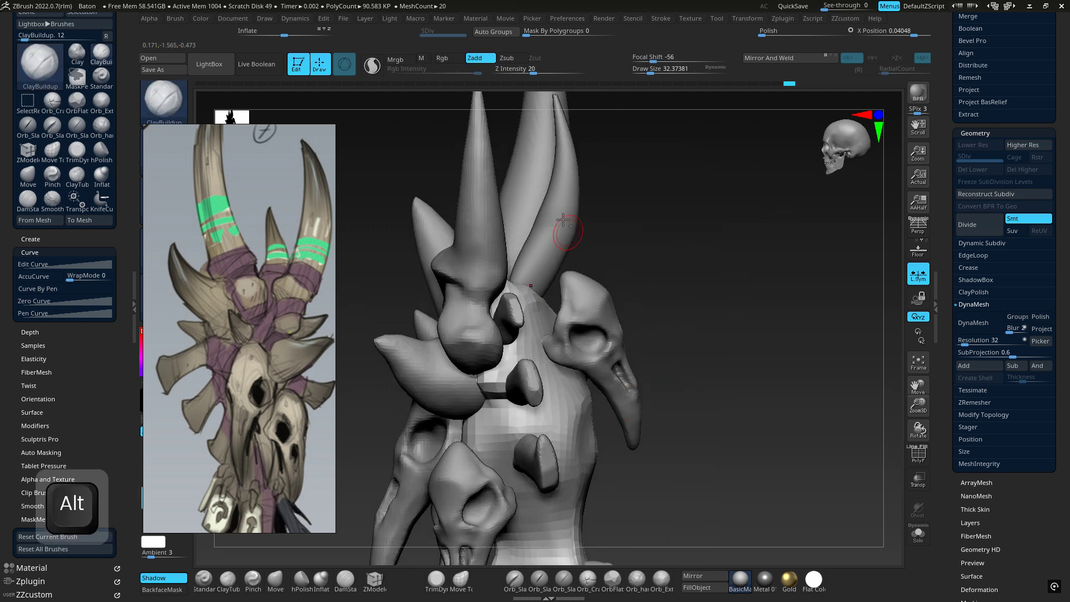
alt+click(561, 233)
alt+right_drag(674, 241, 666, 288)
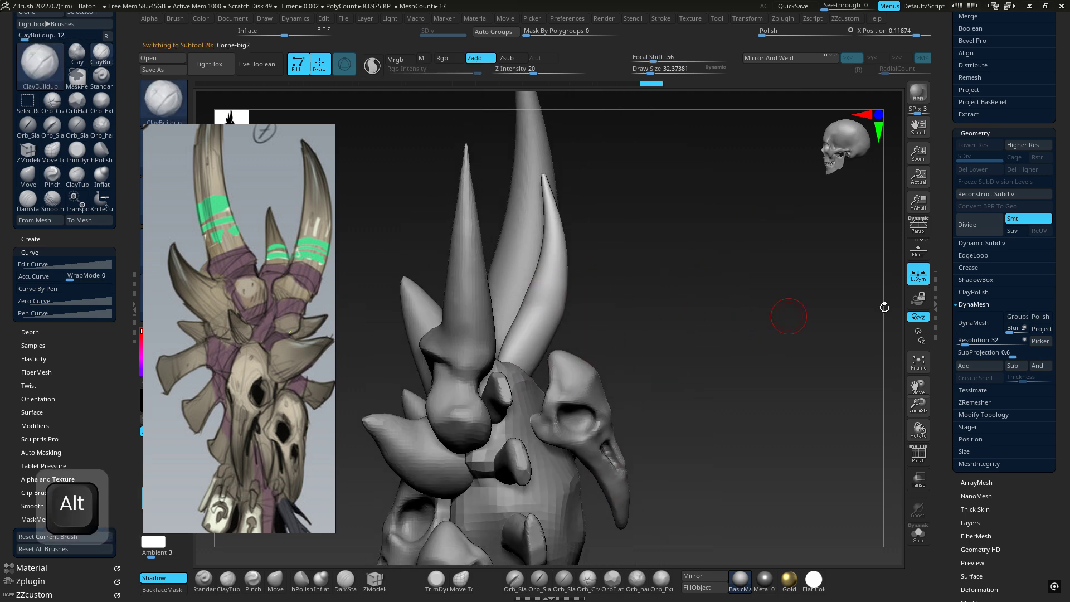
click(975, 325)
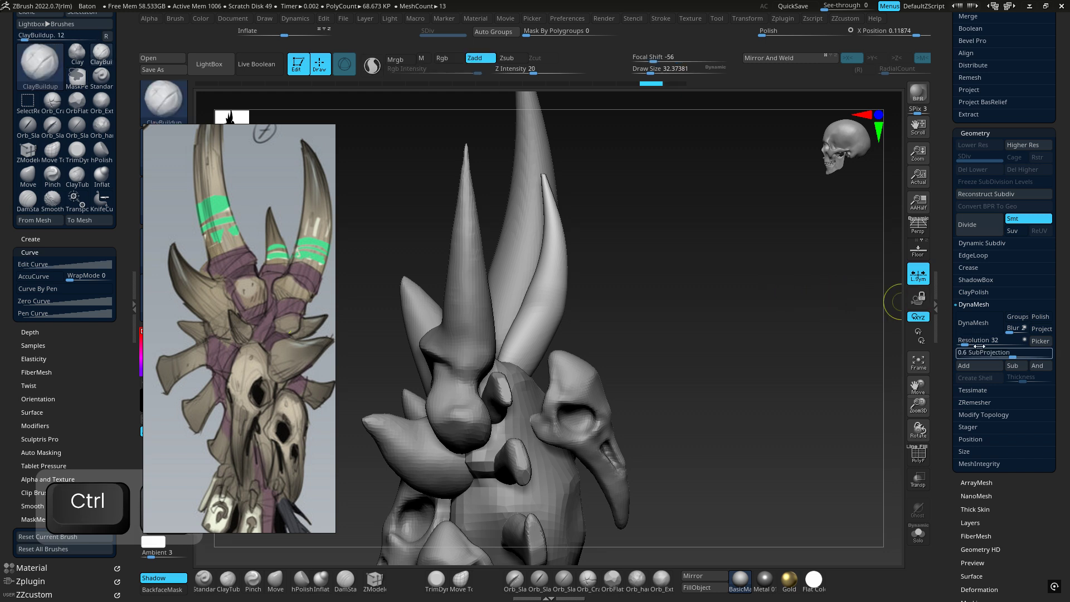
click(967, 339)
text(24)
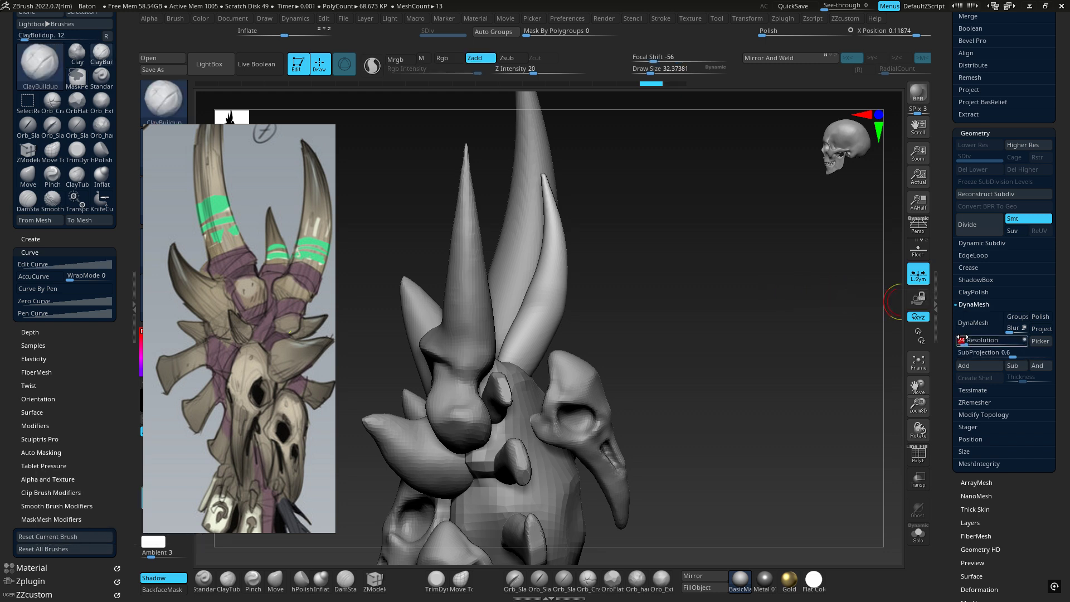
key(Return)
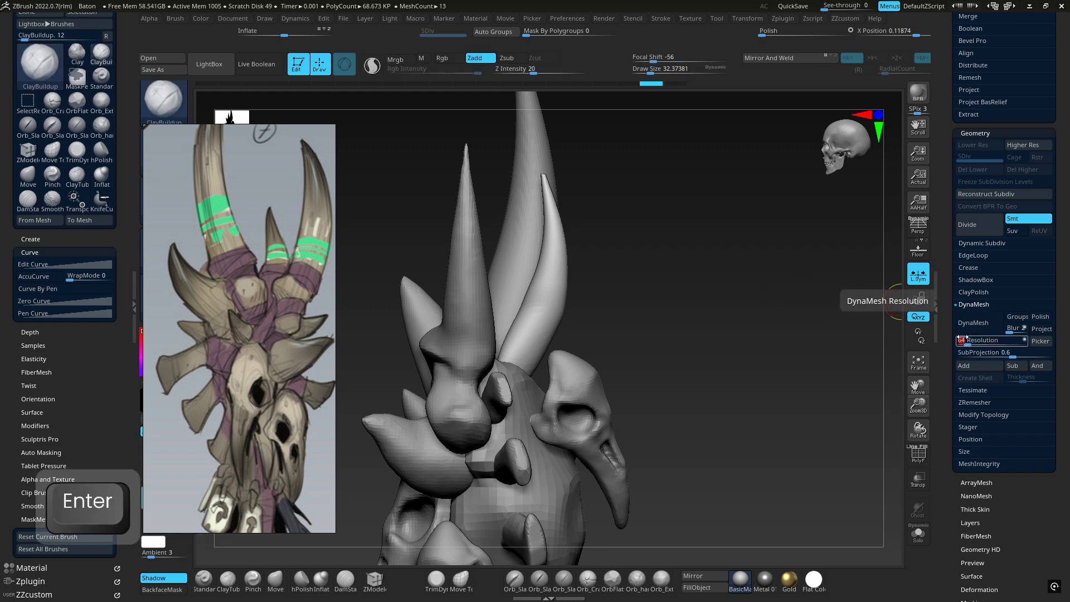
ctrl+drag(647, 263, 698, 334)
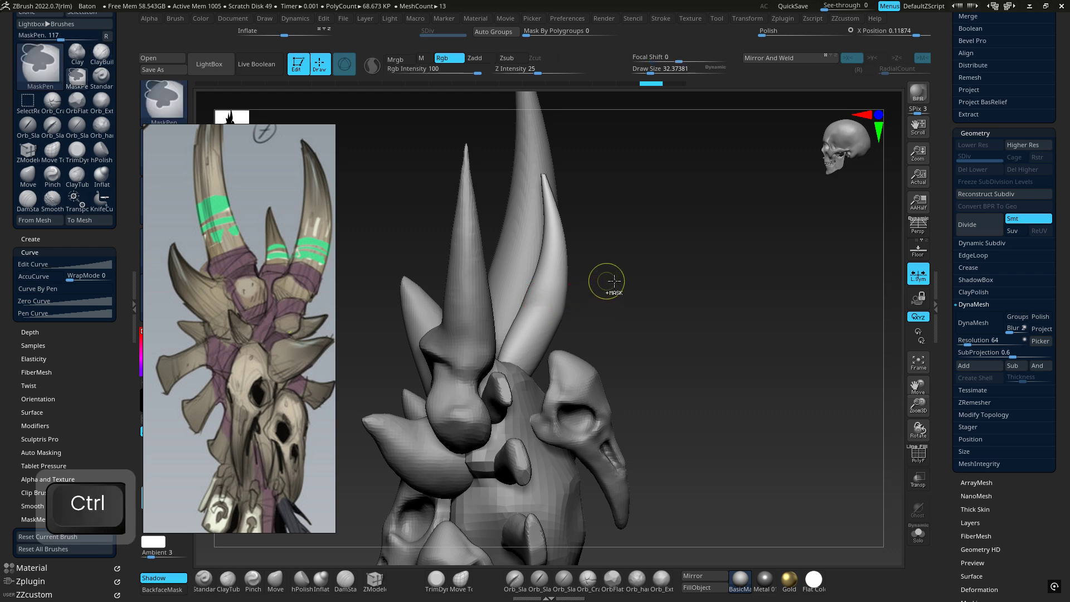
click(980, 325)
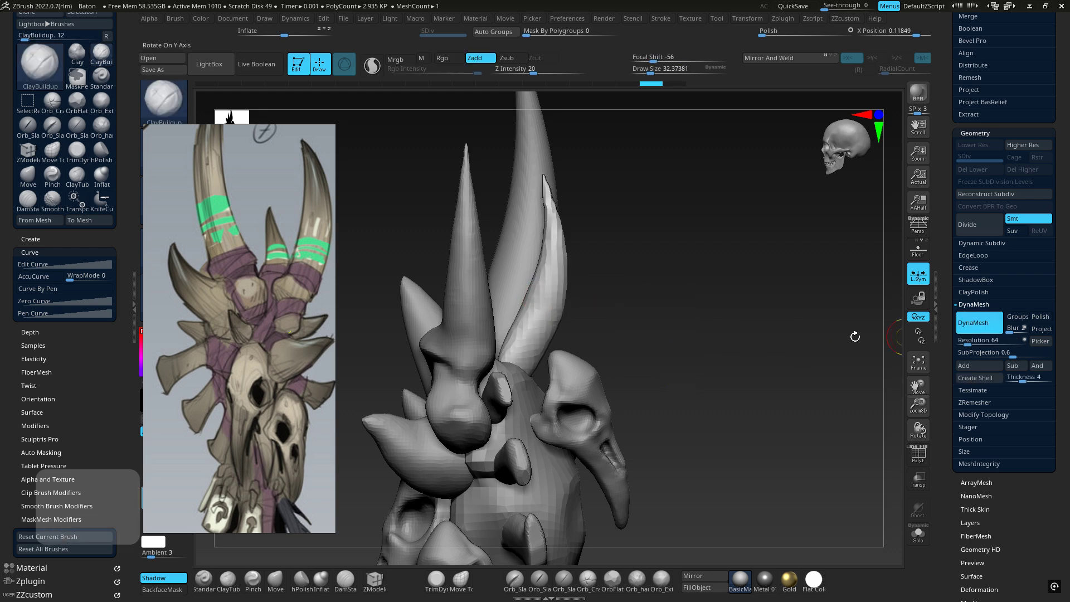
ctrl+drag(645, 313, 695, 364)
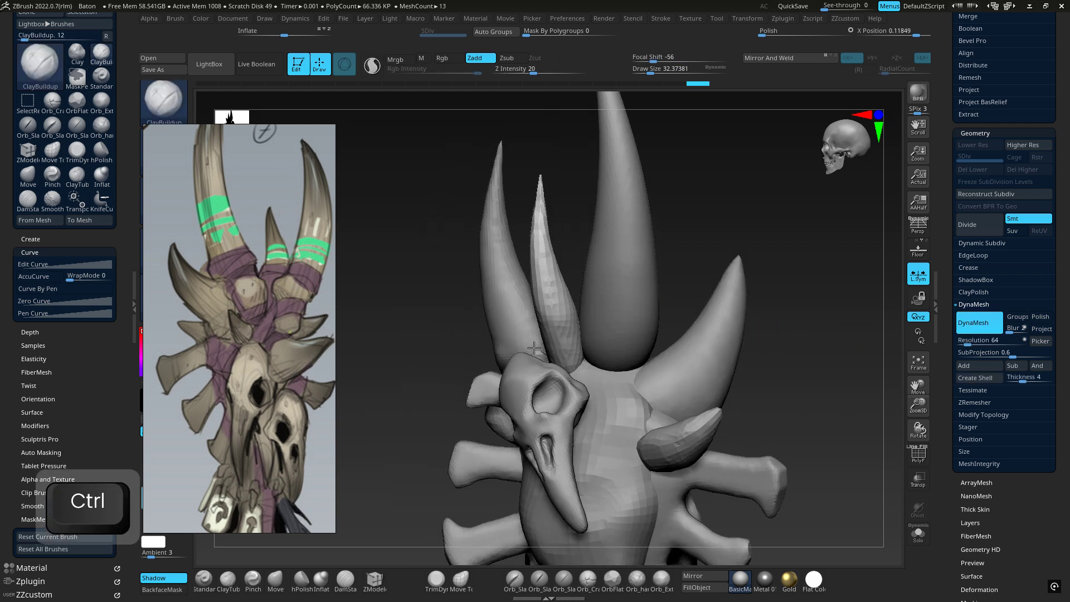
Reshape the base of Corne-big2 with the Move brush at a draw size of about 93.
mouse_move(534, 347)
right_down()
mouse_move(614, 334)
mouse_move(595, 353)
right_up()
key(4)
key(space)
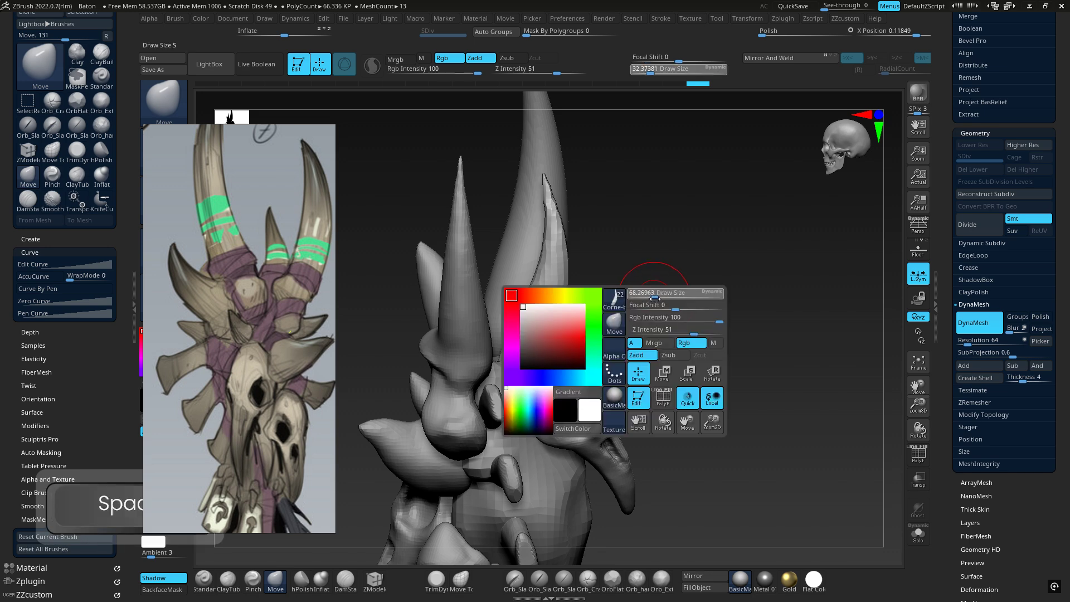
drag(648, 294, 658, 294)
right_drag(534, 313, 513, 368)
drag(522, 372, 532, 371)
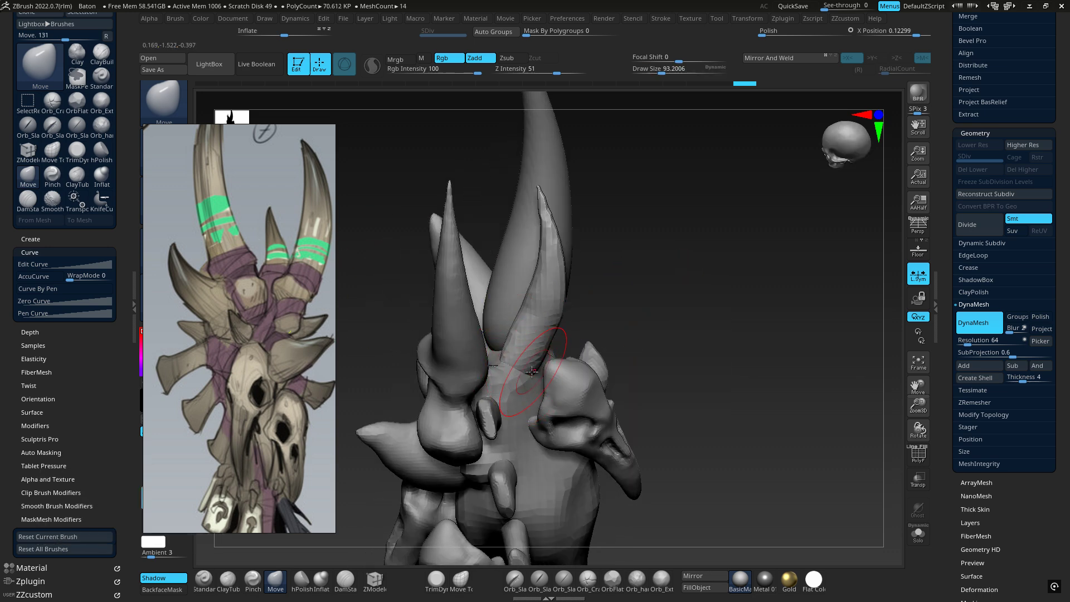
right_drag(513, 374, 557, 353)
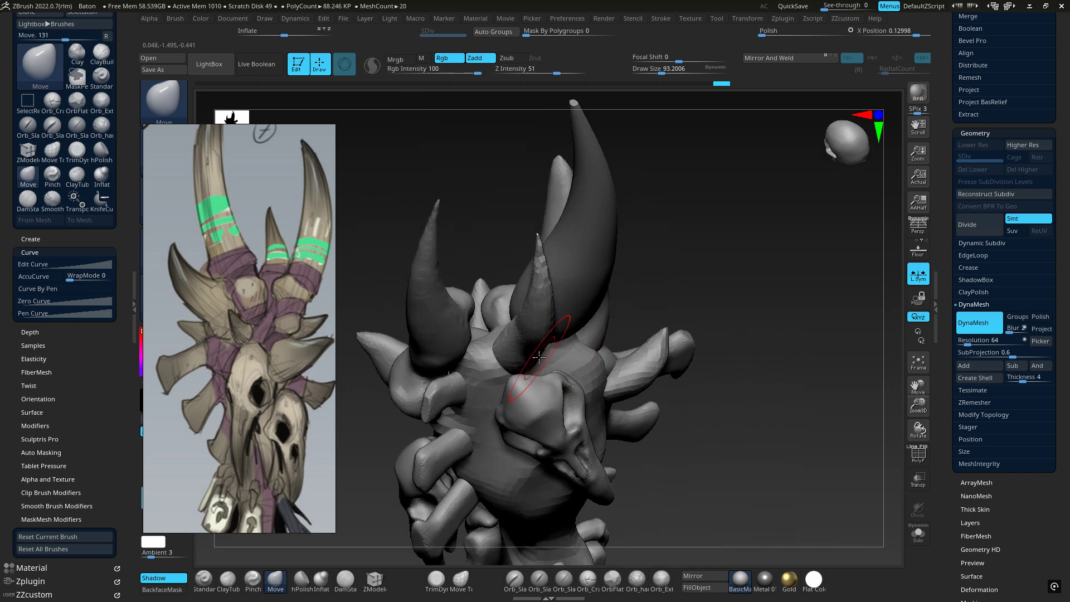
Reduce the Move brush to a draw size of about 72 and adjust how Corne-big2's base sits on the core.
key(space)
drag(545, 351, 547, 335)
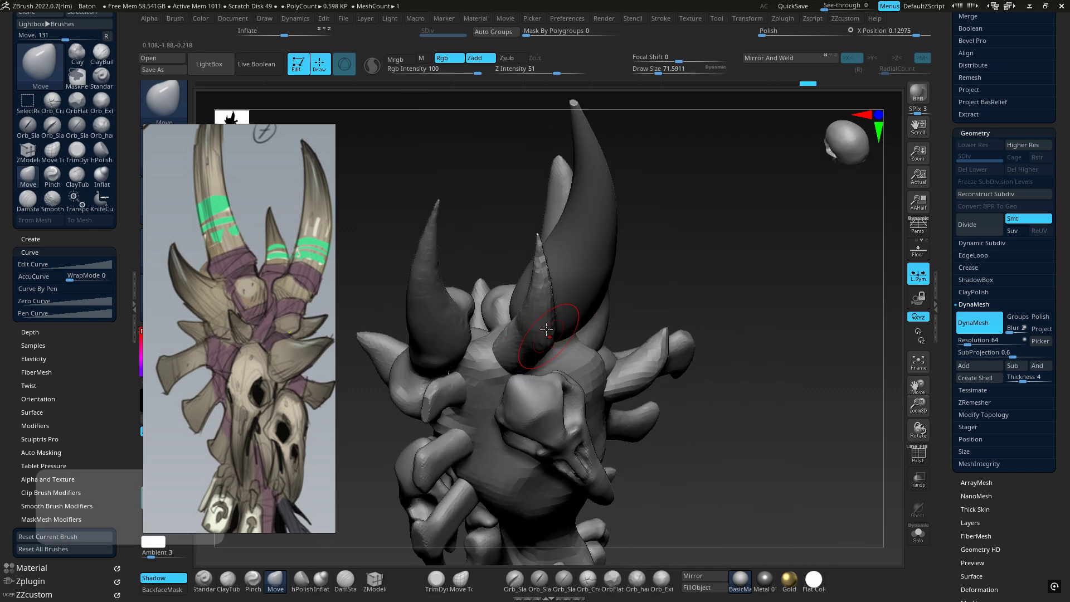
right_drag(548, 334, 580, 296)
drag(549, 318, 538, 329)
right_drag(538, 329, 489, 365)
drag(489, 365, 486, 360)
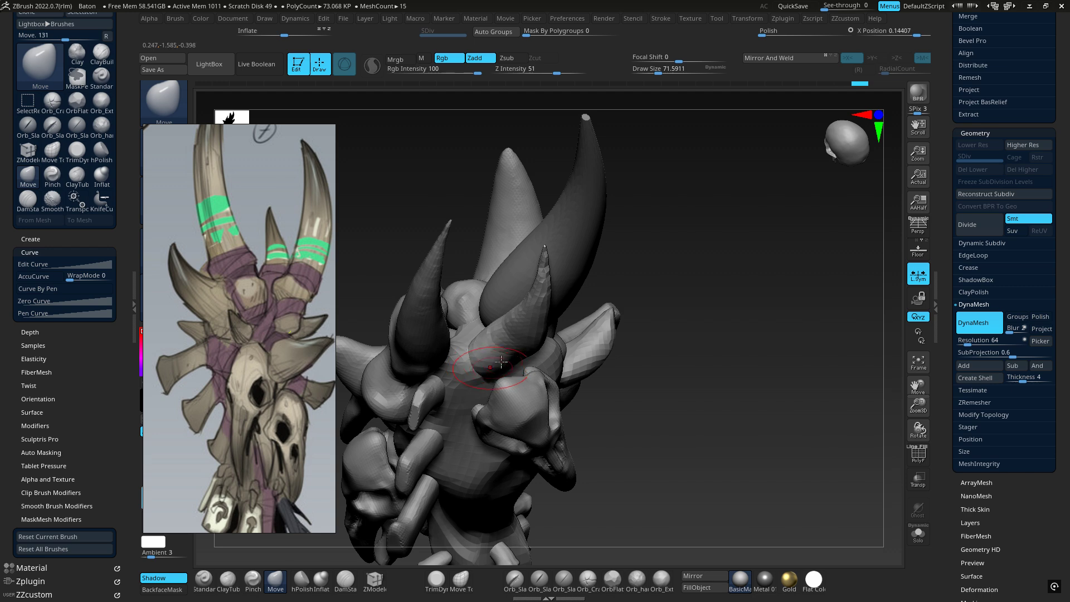
right_drag(503, 342, 515, 398)
drag(490, 369, 493, 362)
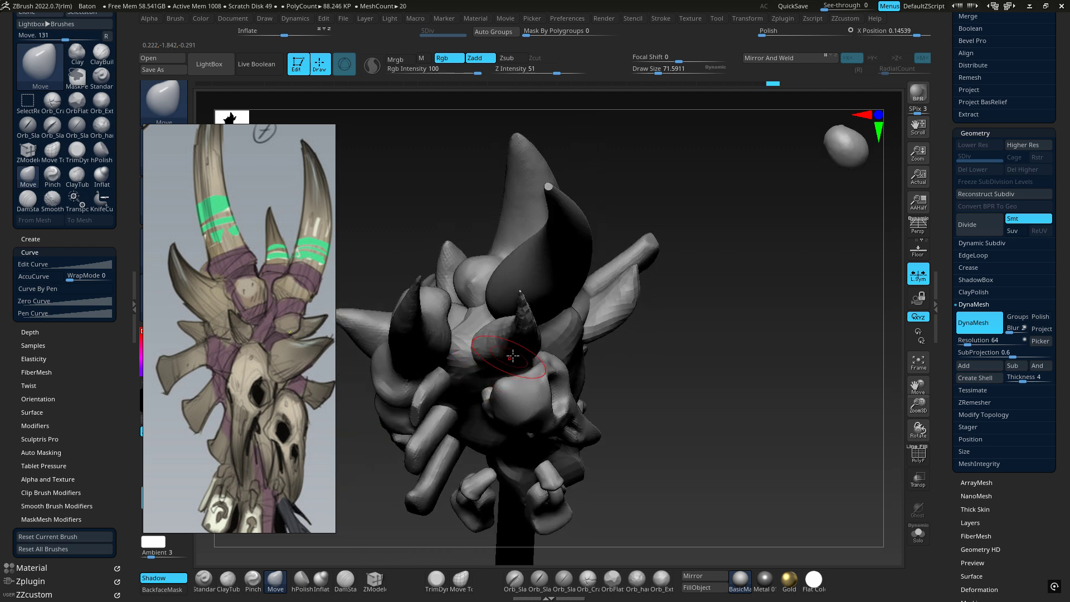
mouse_move(509, 355)
right_down()
mouse_move(513, 299)
mouse_move(490, 279)
right_up()
Thicken Corne-big2 with the Inflat brush and move the reference illustration window to the opposite side of the model.
key(7)
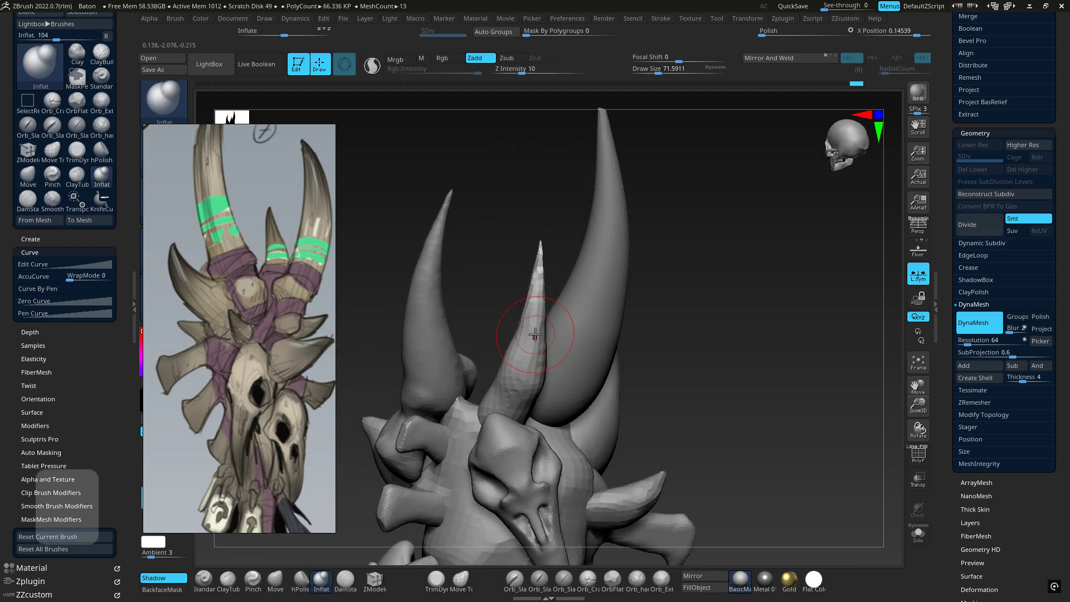
right_drag(544, 325, 538, 306)
mouse_move(218, 133)
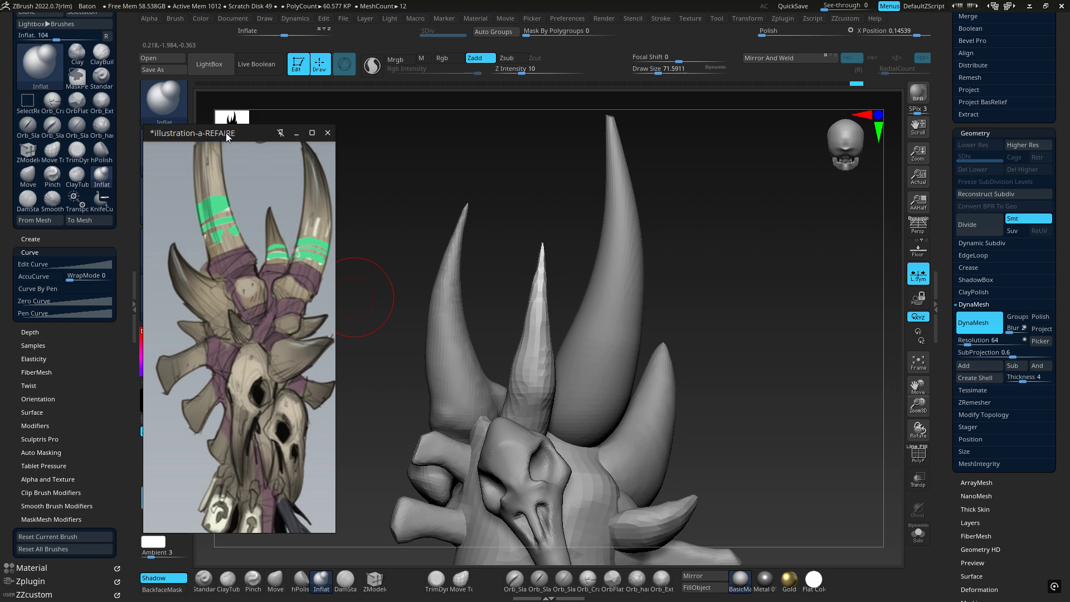
drag(216, 132, 775, 126)
Continue inflating Corne-big2 from several angles, comparing its volume with the other horns and the concept.
alt+right_drag(466, 317, 533, 286)
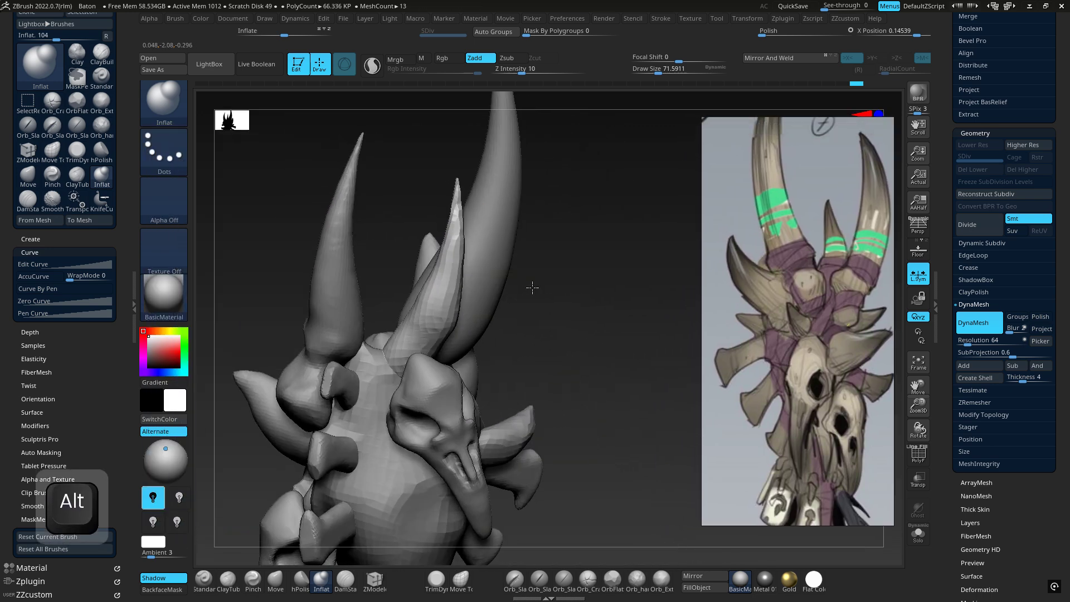
right_drag(397, 354, 372, 313)
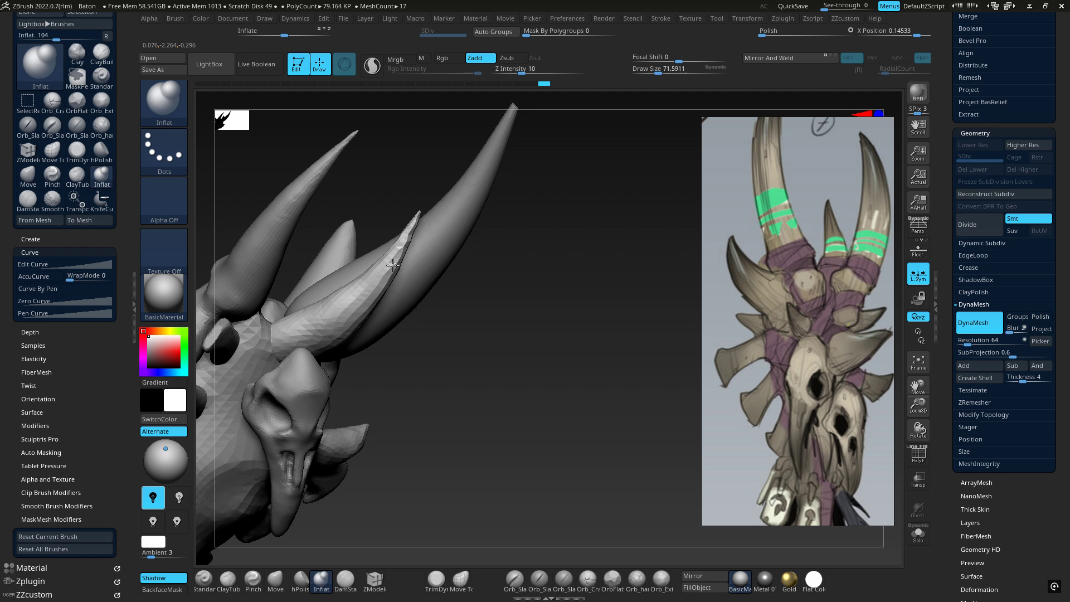
mouse_move(289, 346)
right_down()
mouse_move(387, 370)
mouse_move(334, 309)
mouse_move(362, 285)
right_up()
right_drag(318, 319, 385, 252)
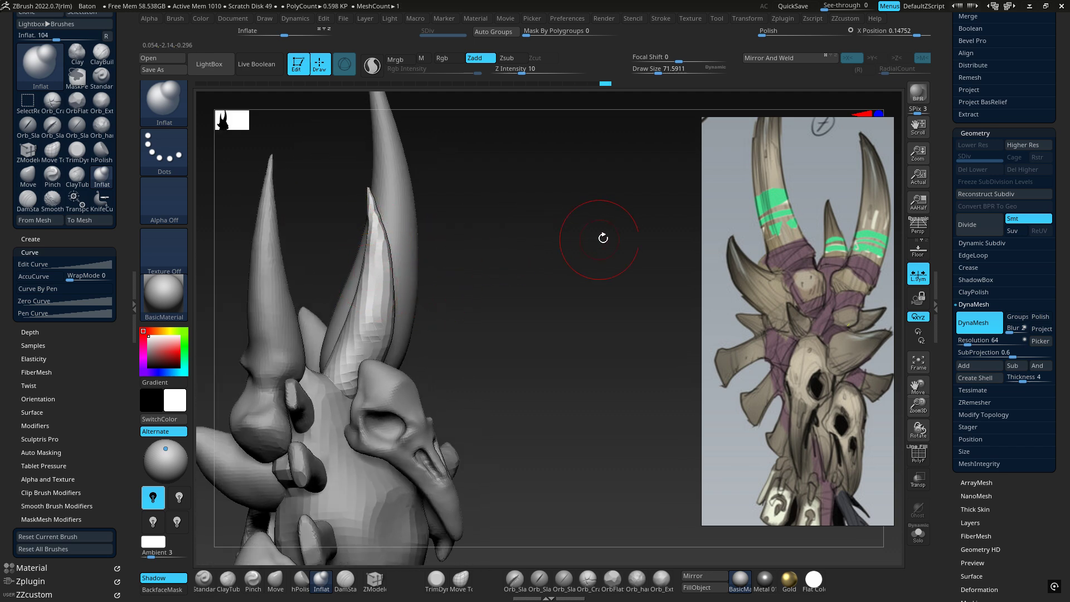
right_drag(527, 246, 507, 280)
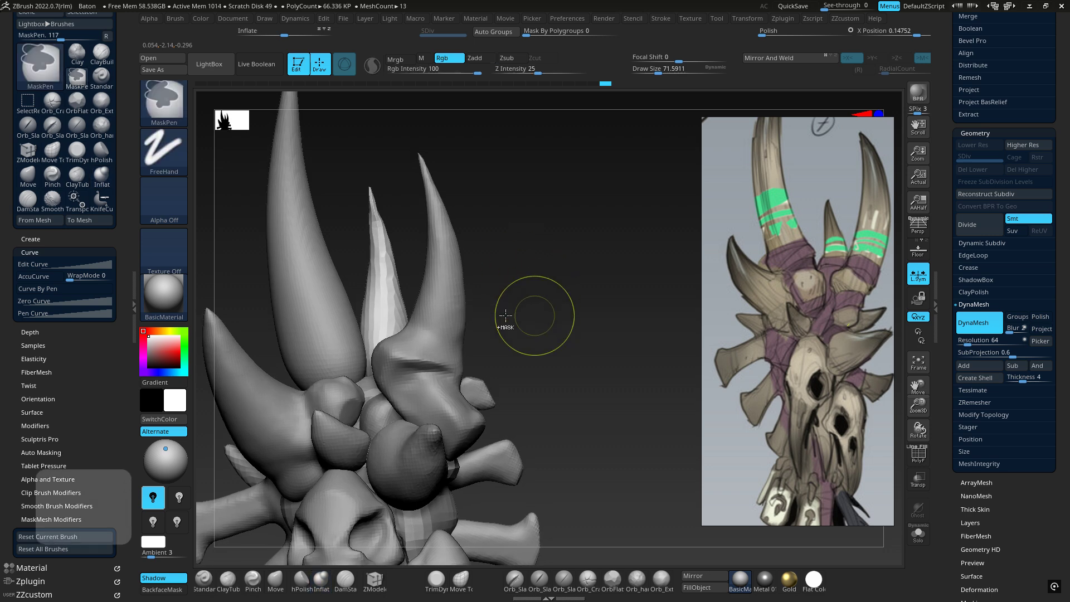
ctrl+right_drag(535, 318, 423, 285)
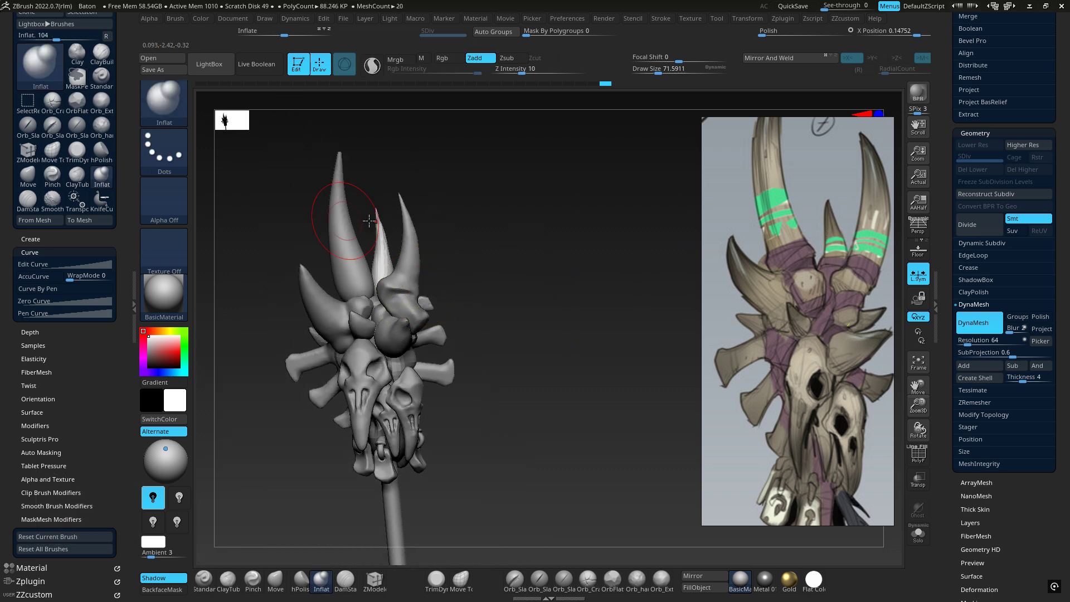
mouse_move(424, 234)
right_down()
mouse_move(341, 241)
mouse_move(365, 236)
right_up()
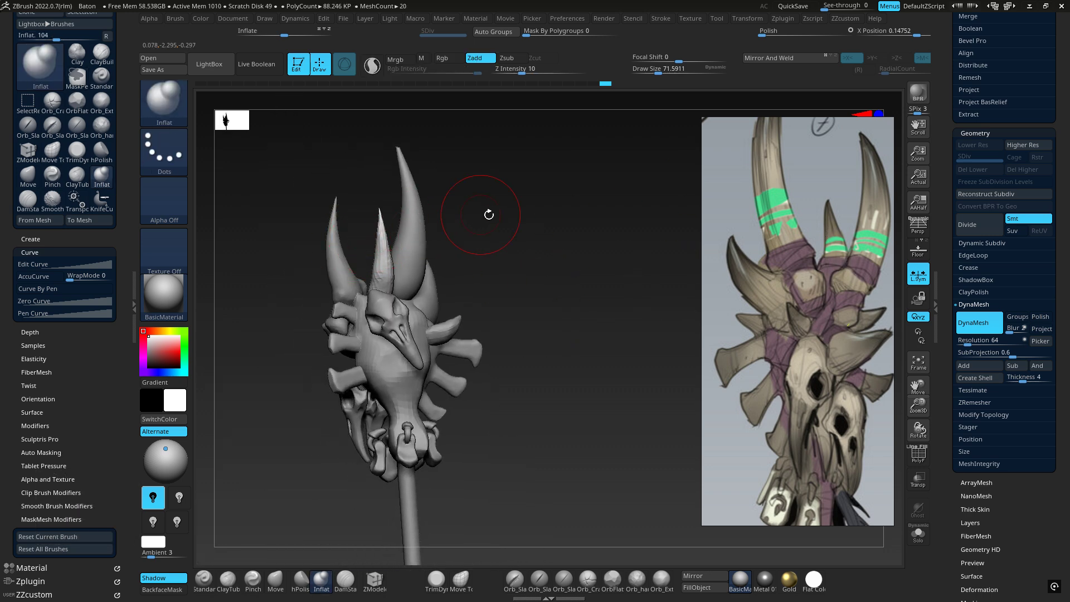
Adjust Corne-big2's curve and tip with the Move brush at a draw size of about 126.
key(4)
key(space)
drag(511, 221, 505, 222)
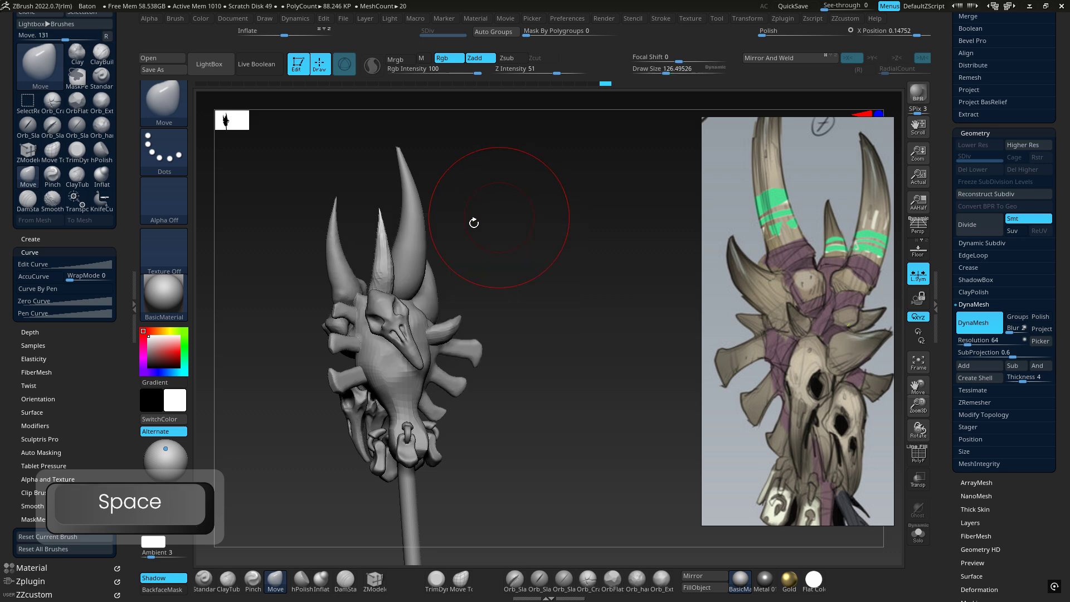
ctrl+right_drag(474, 223, 504, 268)
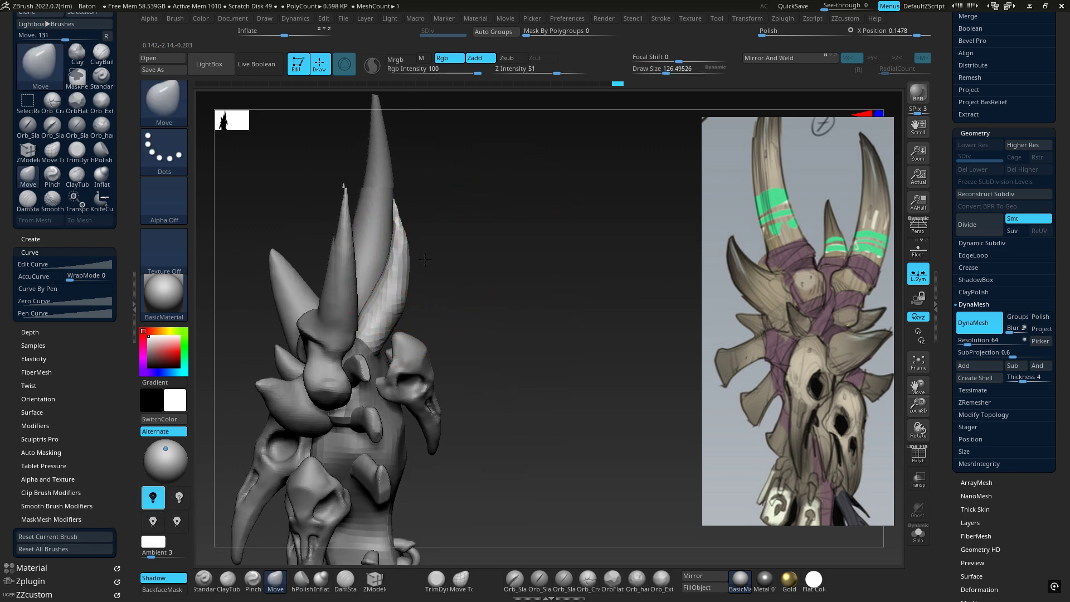
right_drag(425, 259, 415, 264)
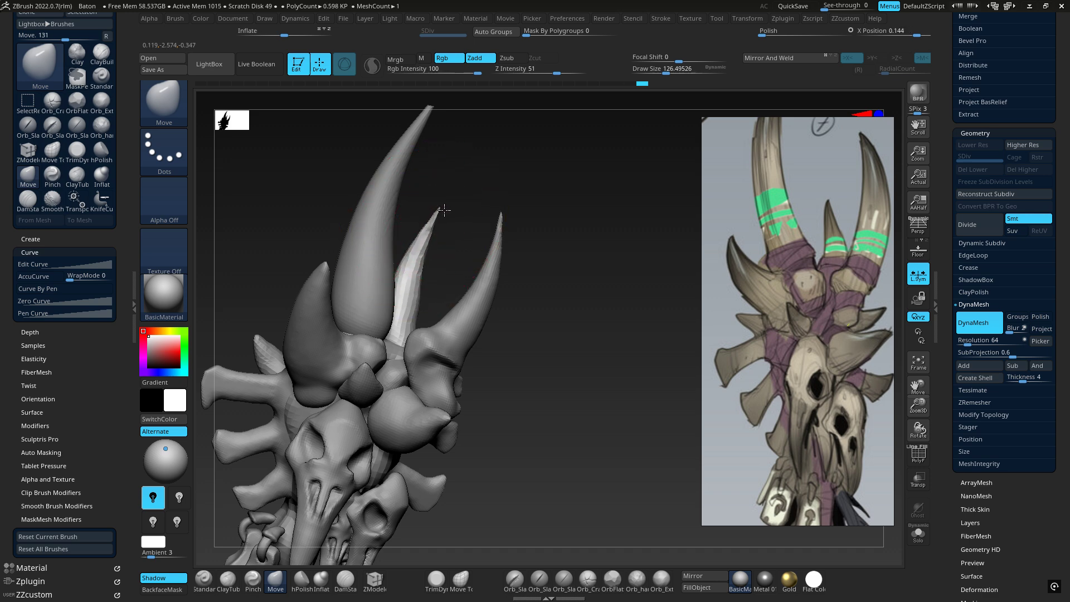
mouse_move(439, 271)
right_down()
mouse_move(450, 297)
mouse_move(428, 335)
right_up()
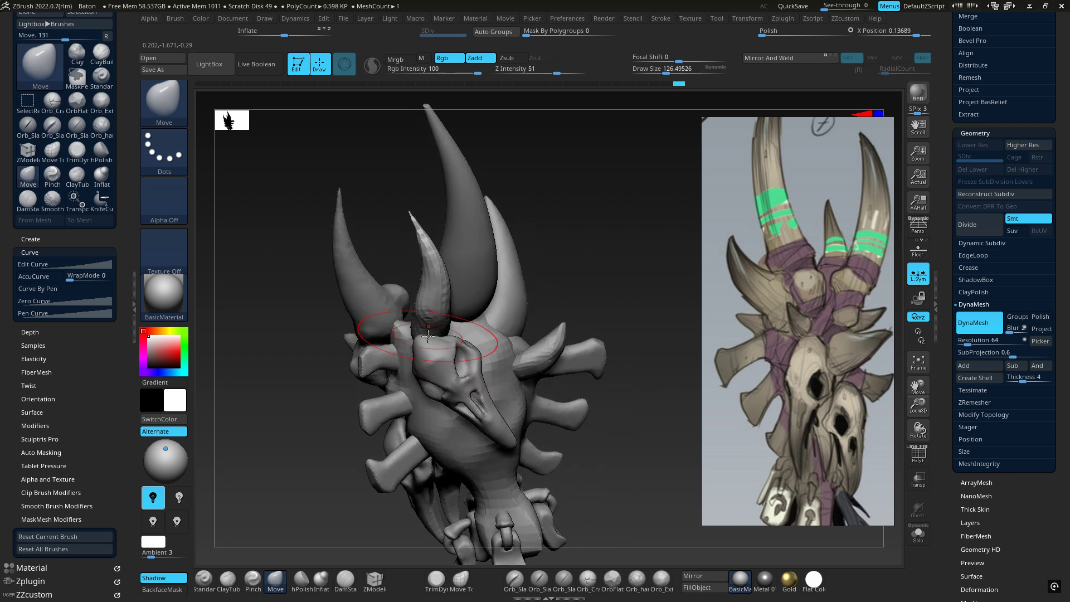
Isolate Corne-big2, refine its base and silhouette with the Move brush, and show the whole staff again.
click(918, 537)
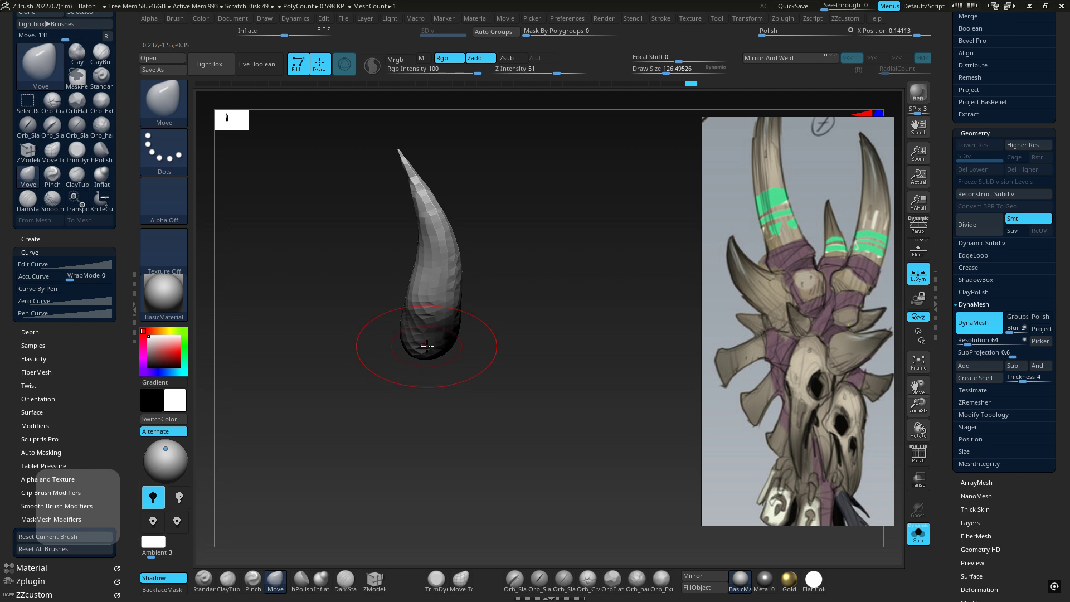
mouse_move(423, 347)
right_down()
mouse_move(508, 310)
mouse_move(474, 334)
right_up()
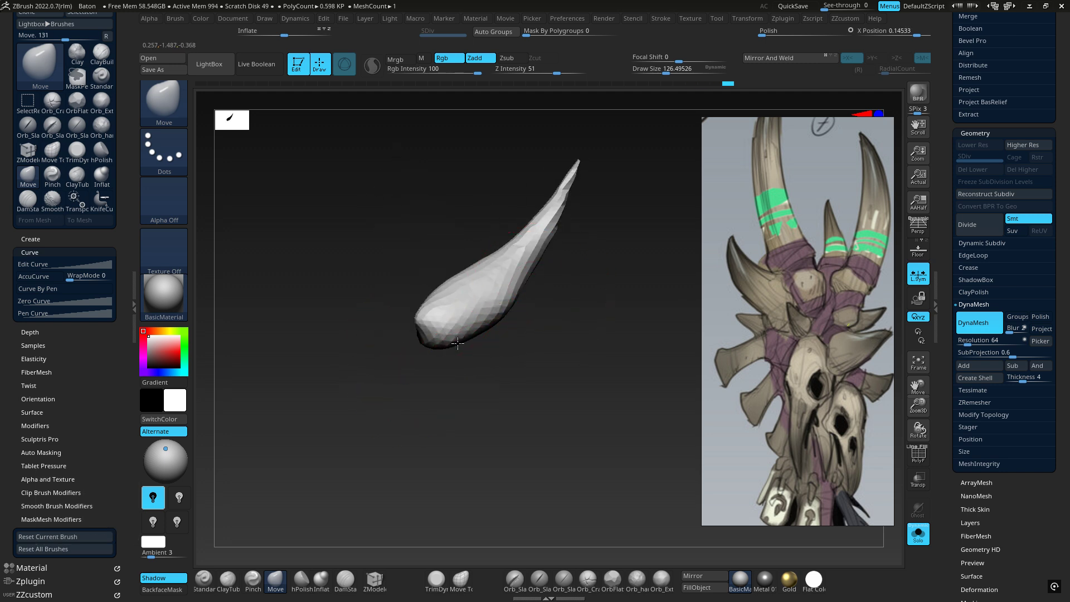
ctrl+right_drag(581, 379, 504, 329)
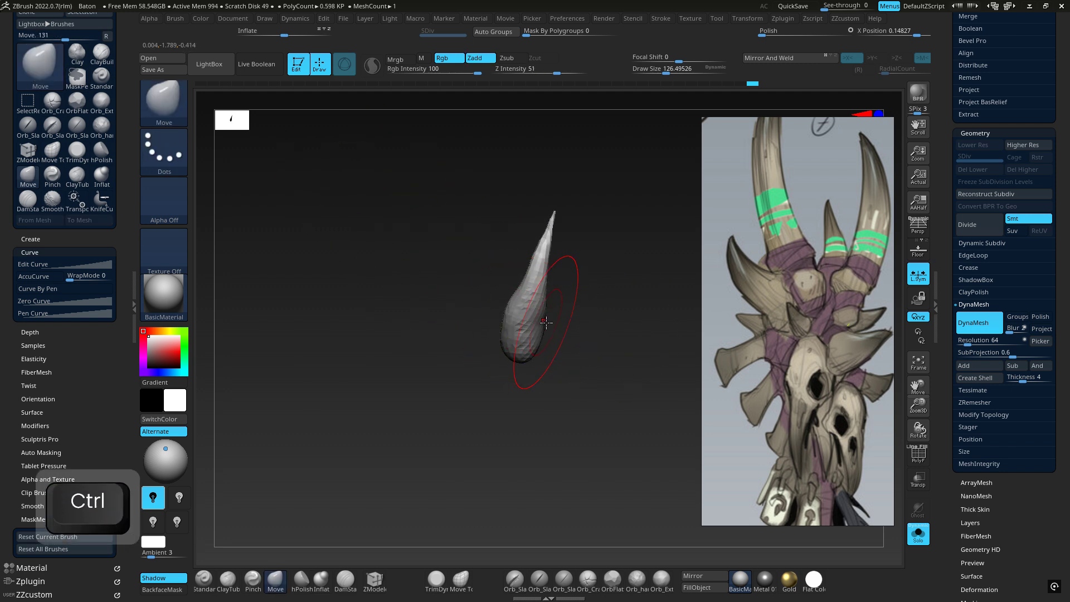
key(space)
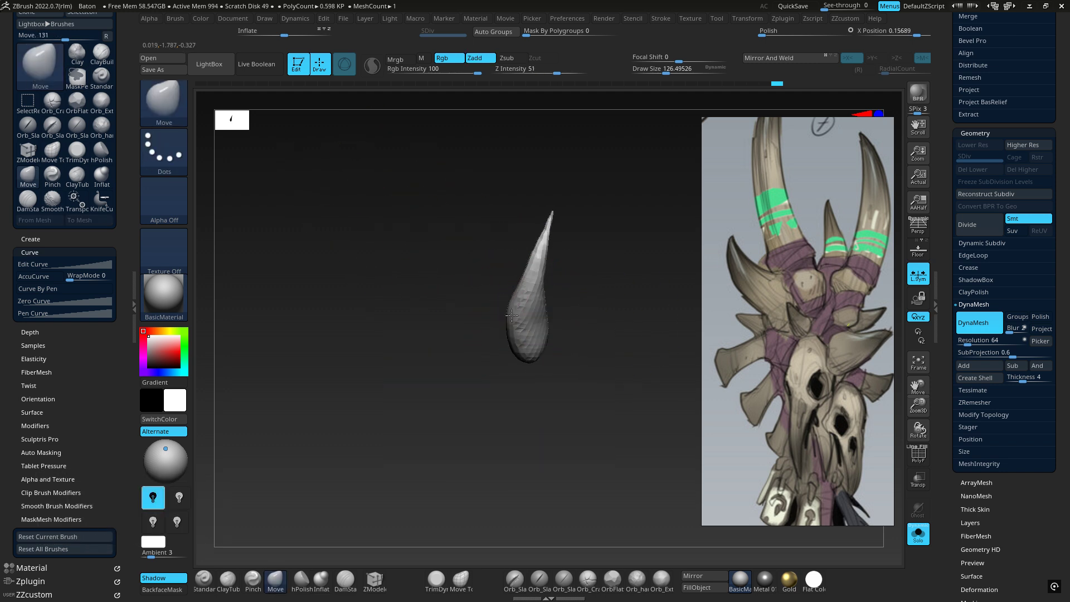
right_drag(534, 319, 624, 302)
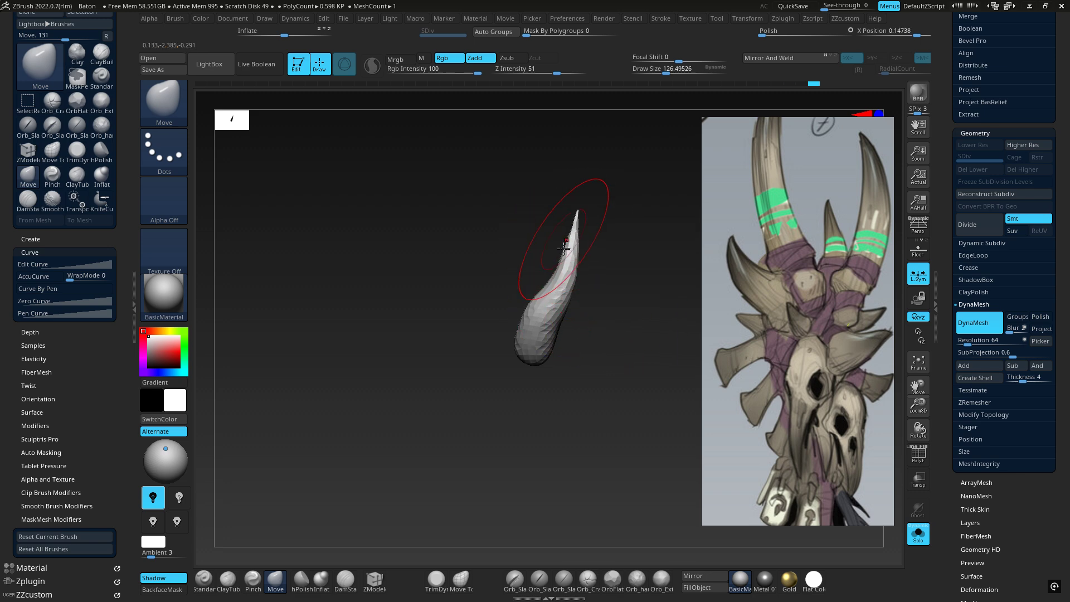
click(917, 533)
Place the Transpose gizmo at Corne-big2's base, shift the horn sideways and rotate it by about -9.9 degrees.
right_drag(537, 304, 452, 288)
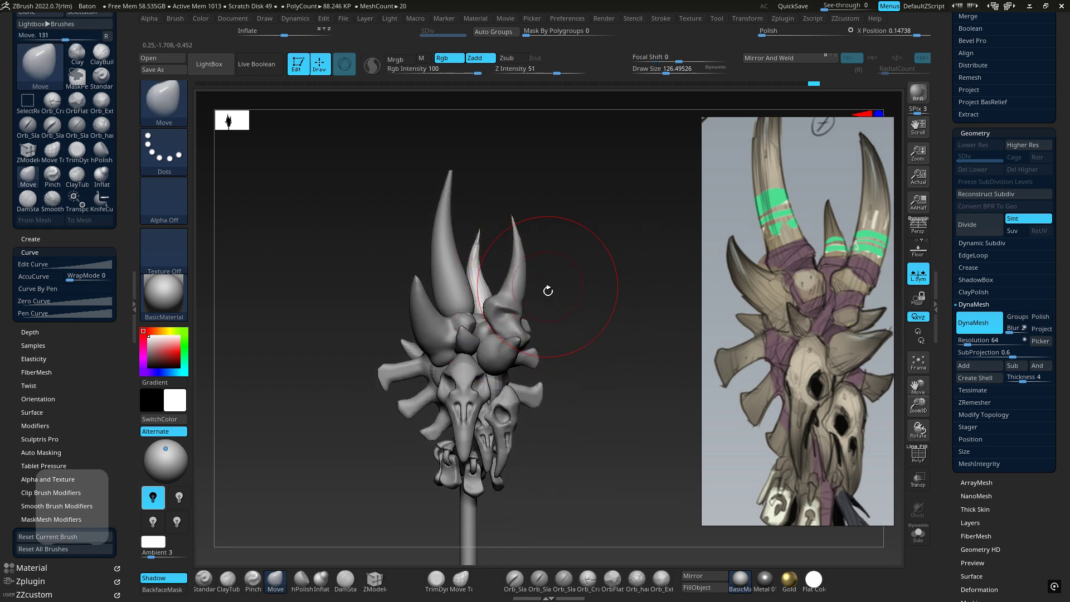
key(w)
mouse_move(619, 293)
right_down()
mouse_move(543, 298)
mouse_move(560, 297)
right_up()
ctrl+right_drag(657, 223, 666, 266)
alt+drag(519, 260, 503, 292)
shift+right_drag(535, 282, 624, 282)
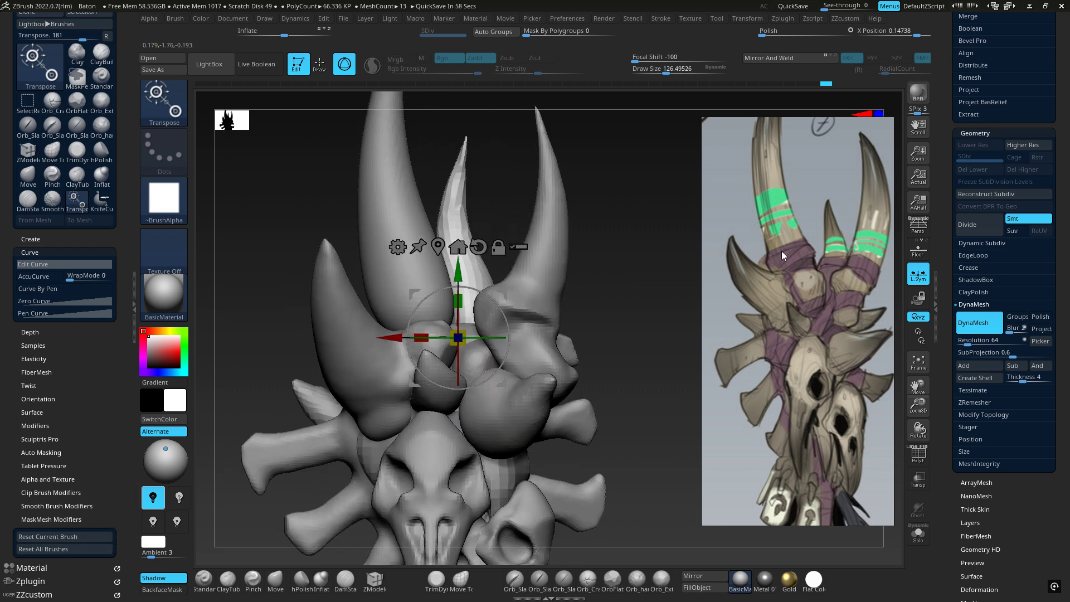
drag(481, 337, 385, 342)
drag(281, 304, 566, 444)
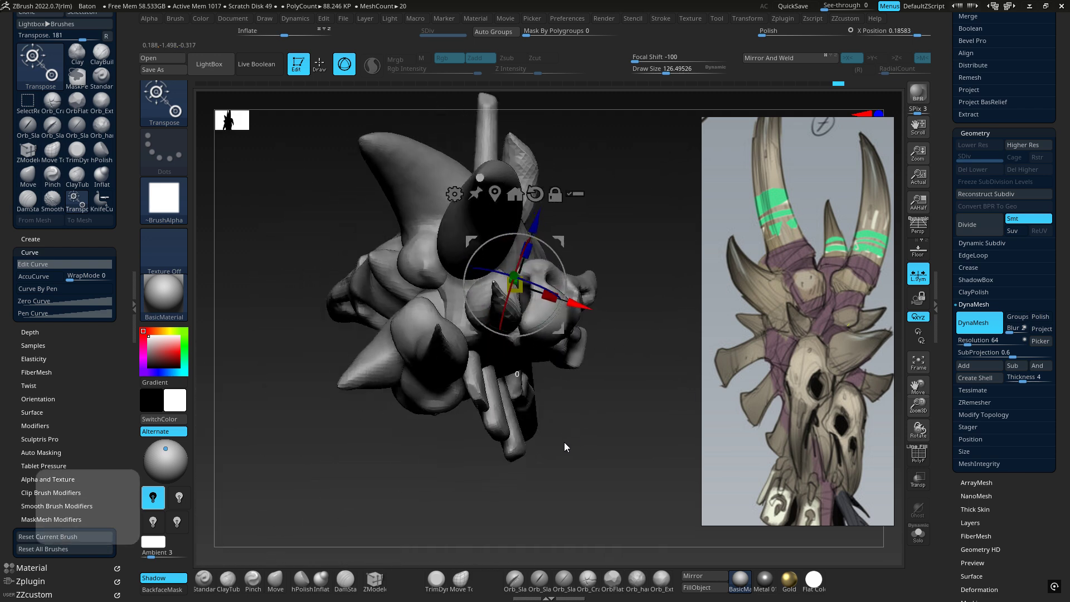
drag(537, 328, 546, 326)
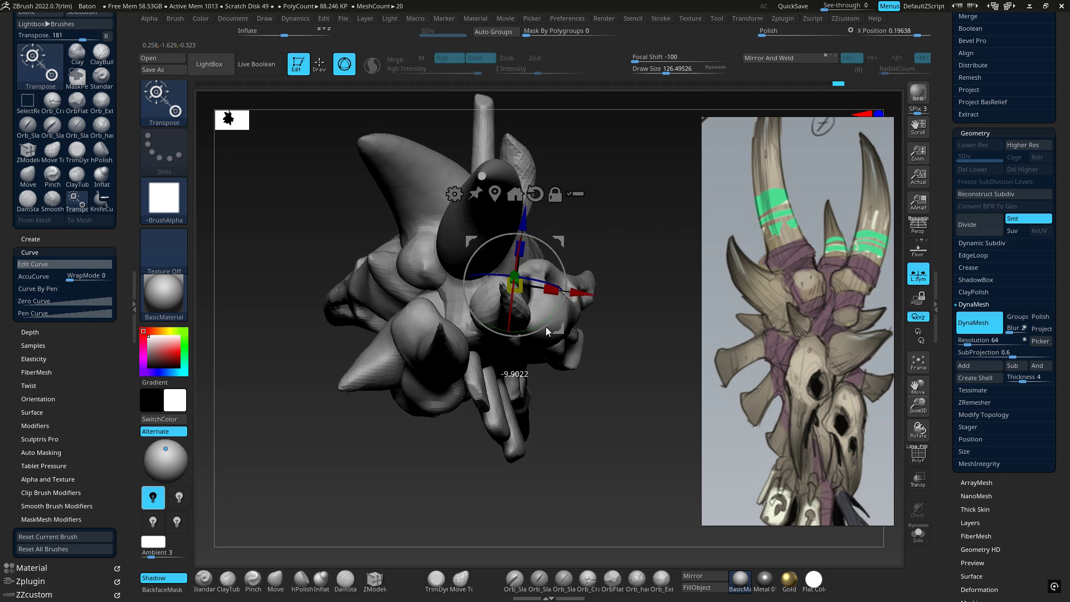
Stretch the small middle horn's tip upward with the Move brush and subdivide the horn once.
drag(605, 348, 524, 218)
key(4)
drag(445, 193, 445, 170)
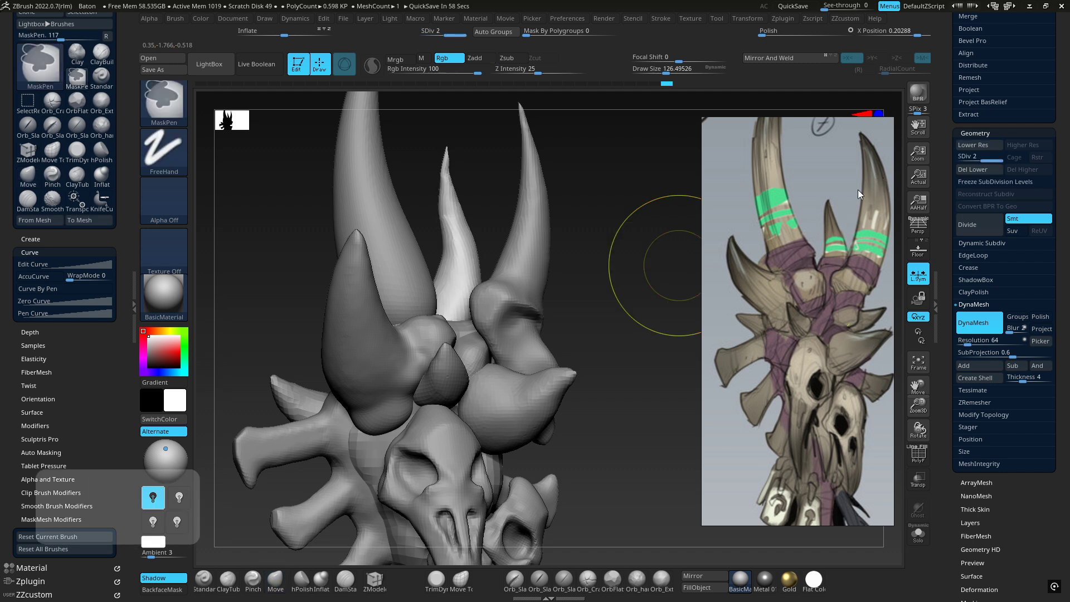
key(ctrl+d)
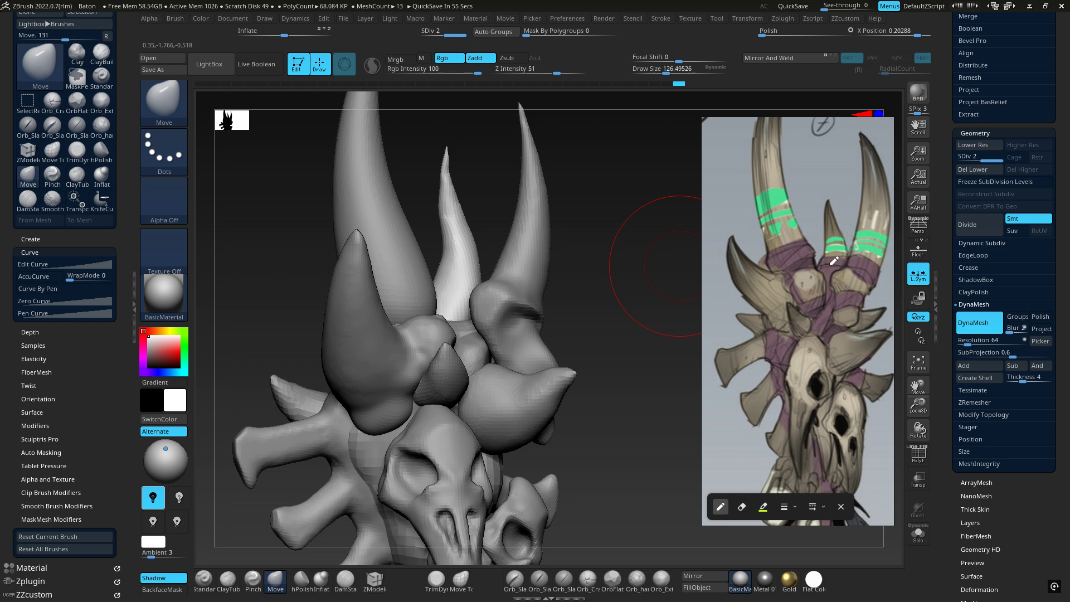
Sketch the small horn's curved outline in yellow on the concept image and smooth the modelled horn near its tip.
drag(843, 193, 852, 216)
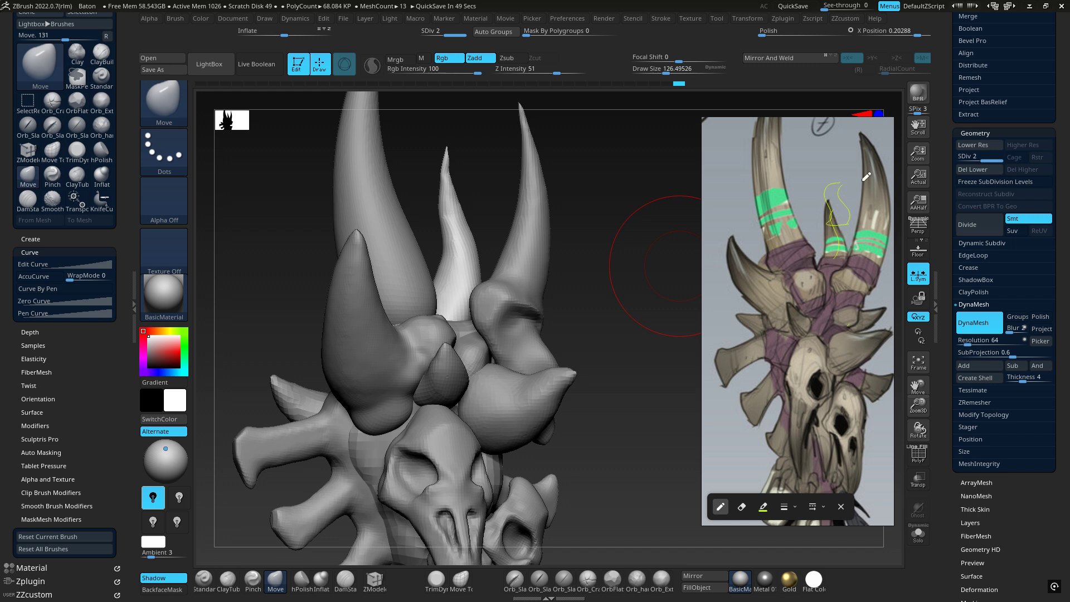
key(alt)
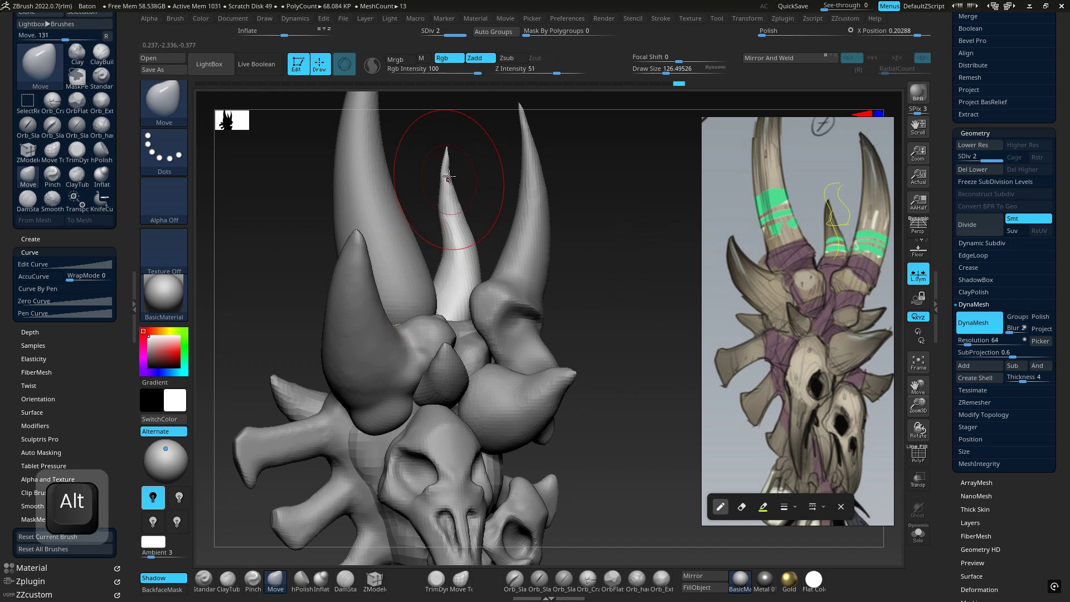
key(shift)
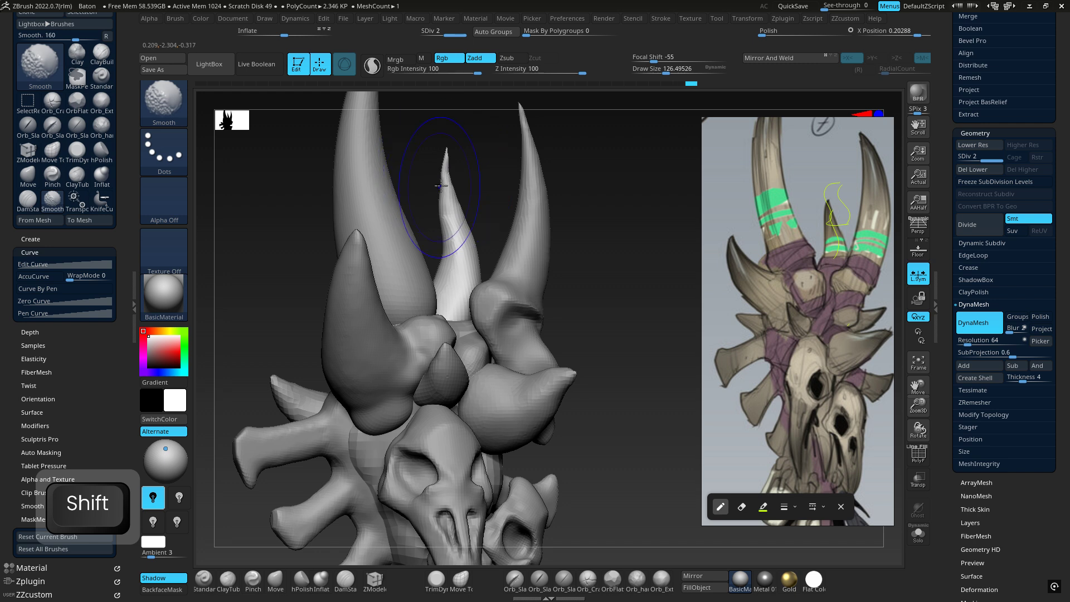
shift+click(450, 177)
Remesh the small middle horn with DynaMesh at a resolution of 120.
ctrl+drag(638, 224, 691, 282)
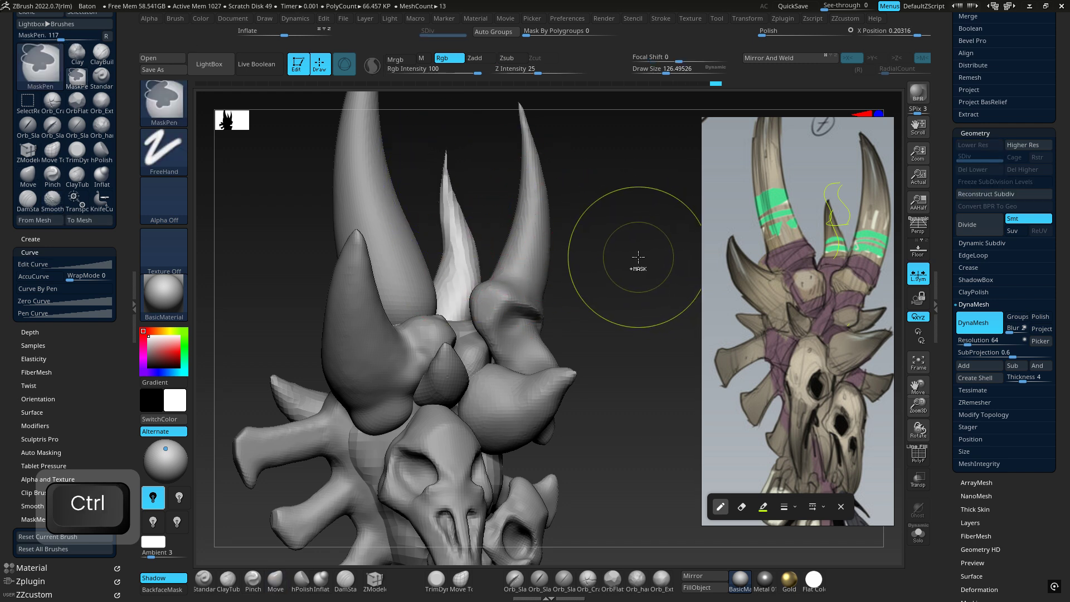
key(ctrl+z)
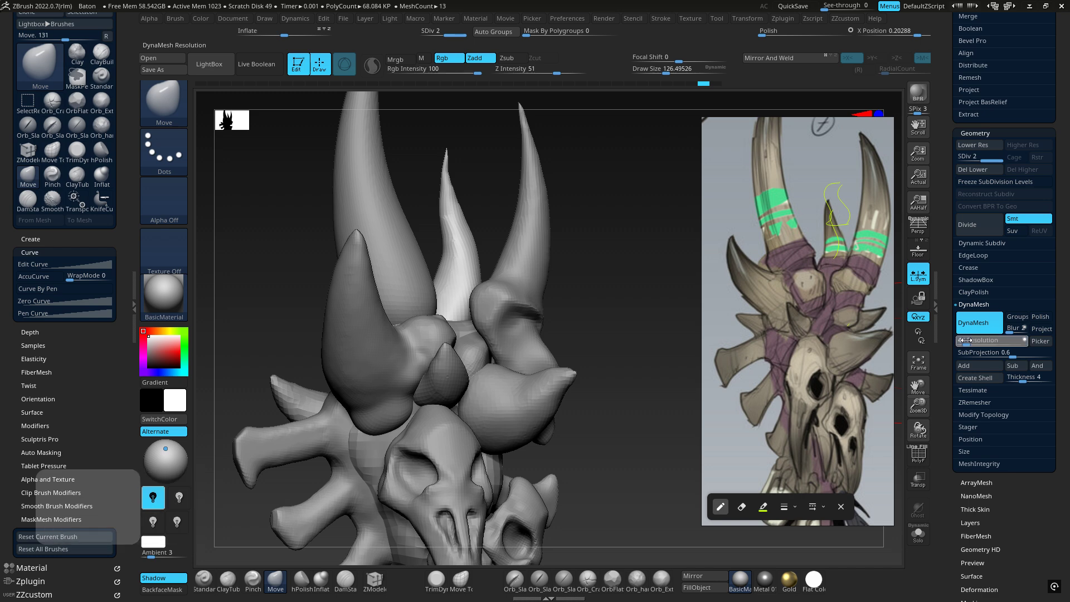
click(954, 340)
text(20)
key(Return)
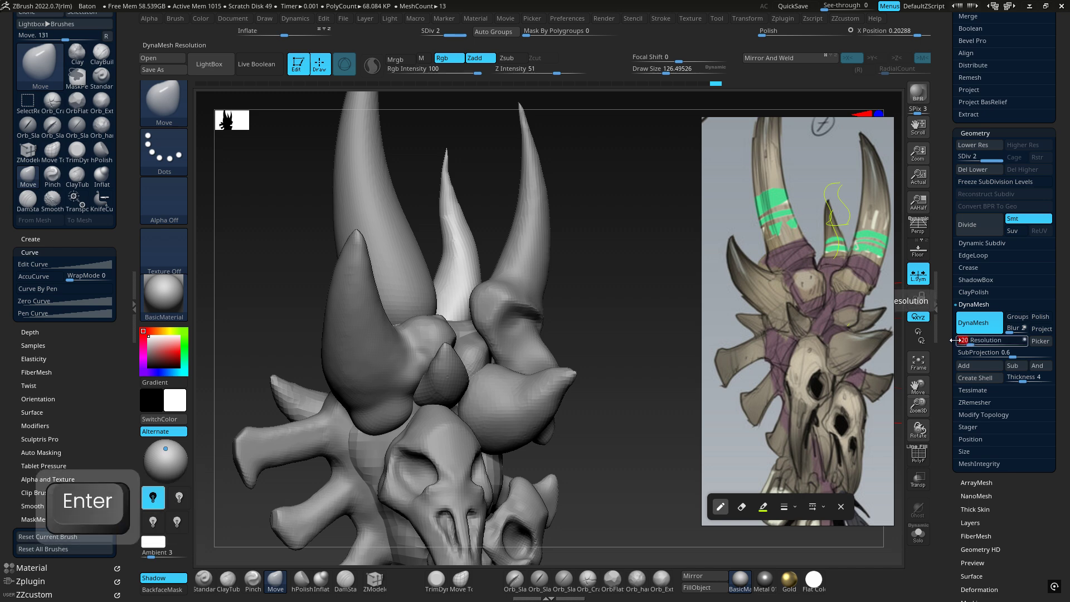
ctrl+drag(621, 229, 630, 272)
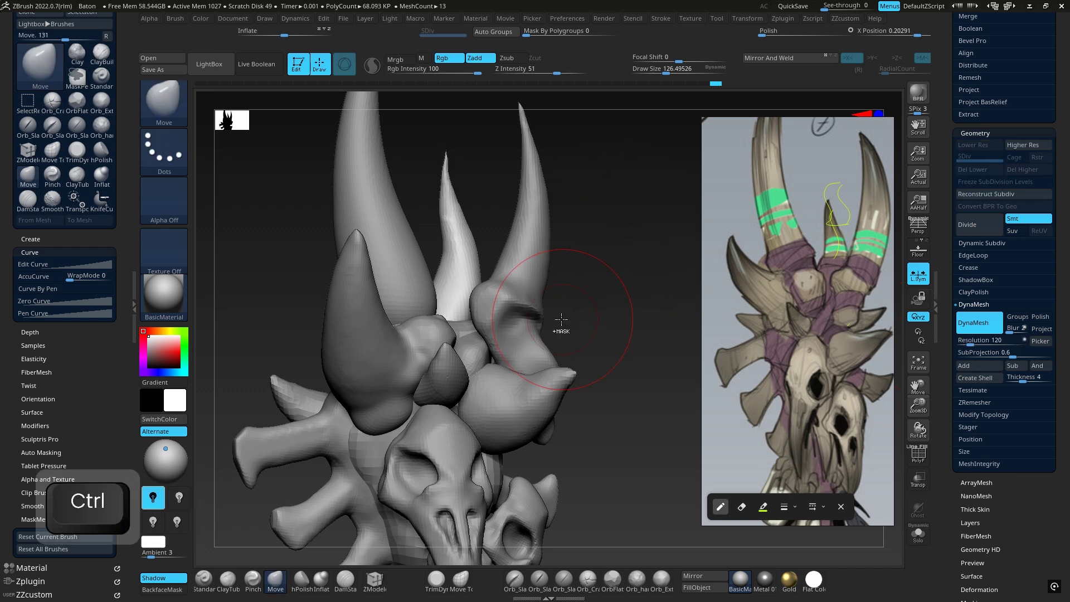
Smooth the small middle horn from its tip down the inner edge with a draw size of about 140.
ctrl+right_drag(564, 320, 490, 259)
ctrl+right_drag(449, 177, 514, 190)
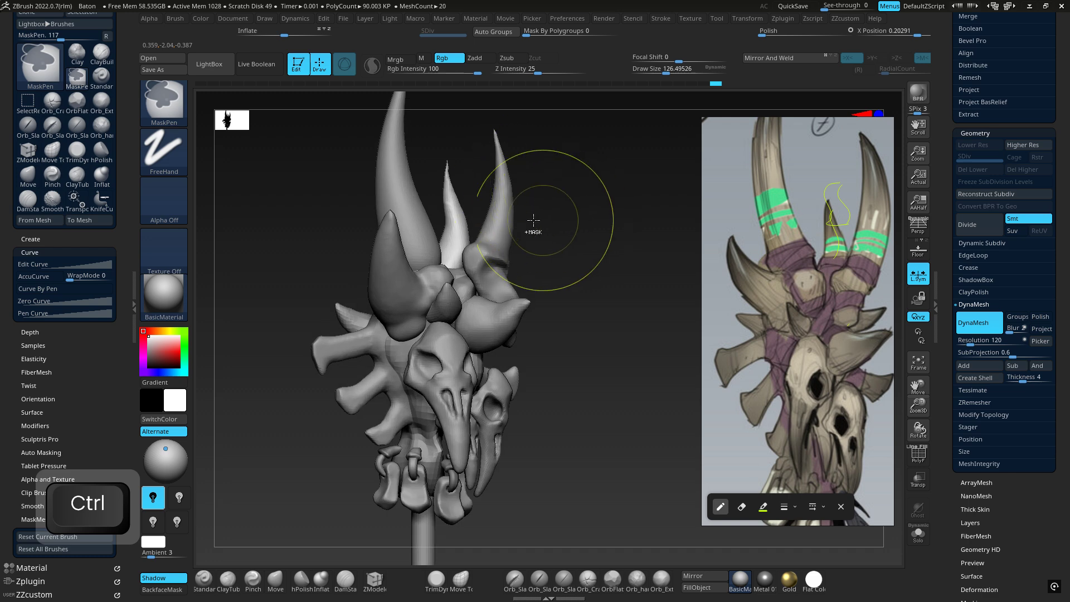
ctrl+right_drag(443, 185, 509, 186)
key(space)
drag(505, 187, 508, 187)
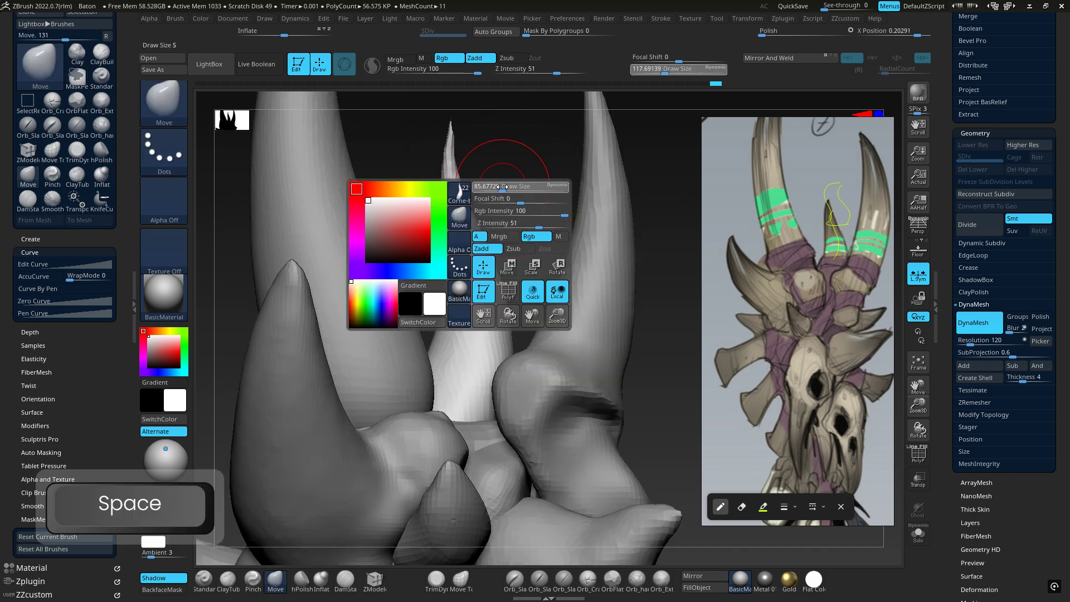
key(shift)
shift+drag(452, 122, 447, 225)
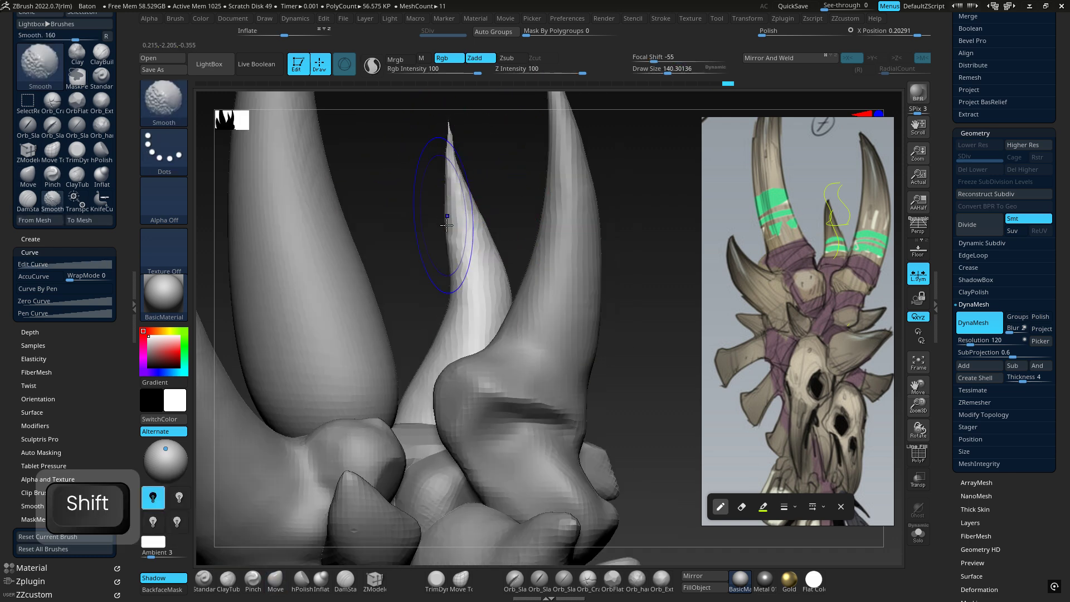
Refine the small middle horn's curve and base from several angles with the Move brush at a draw size of about 89.
right_drag(478, 241, 206, 245)
shift+right_drag(514, 266, 473, 269)
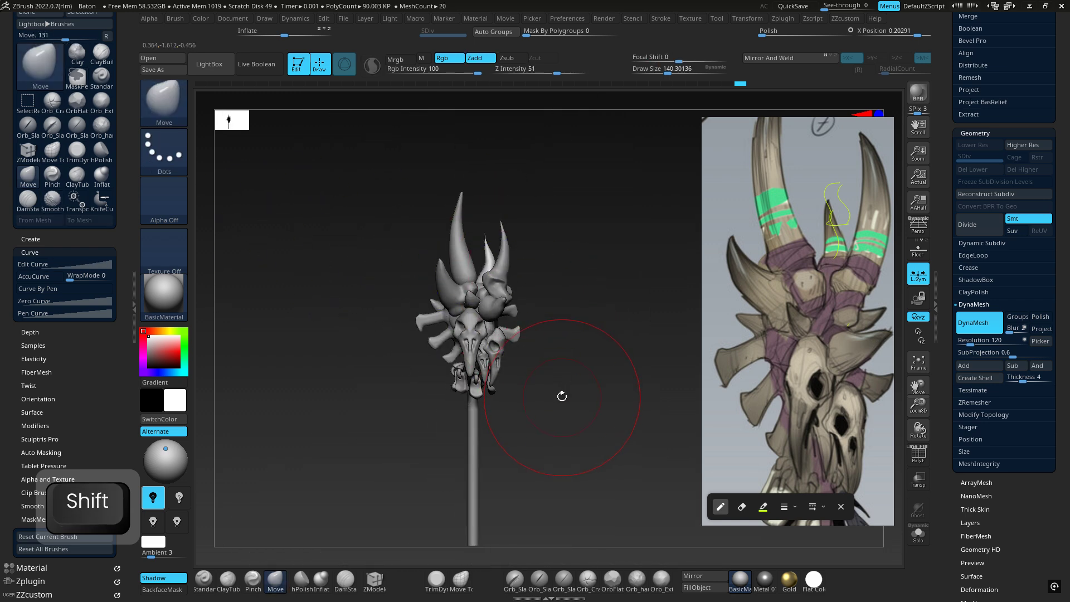
ctrl+right_drag(535, 334, 637, 303)
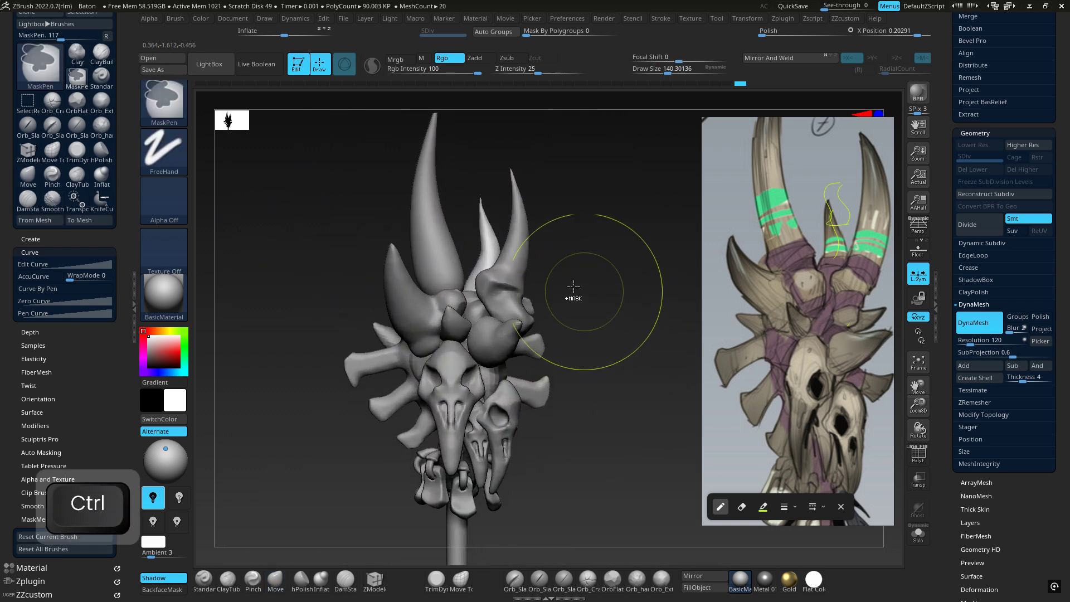
mouse_move(573, 286)
ctrl+right_down()
mouse_move(580, 234)
mouse_move(647, 227)
ctrl+right_up()
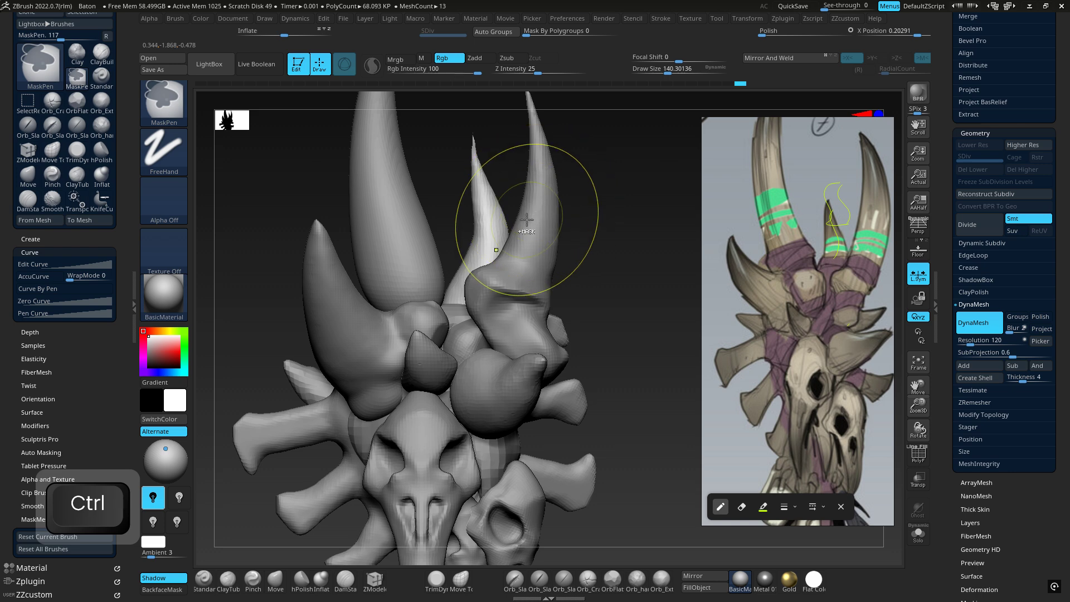
mouse_move(483, 242)
right_down()
mouse_move(406, 262)
mouse_move(432, 281)
right_up()
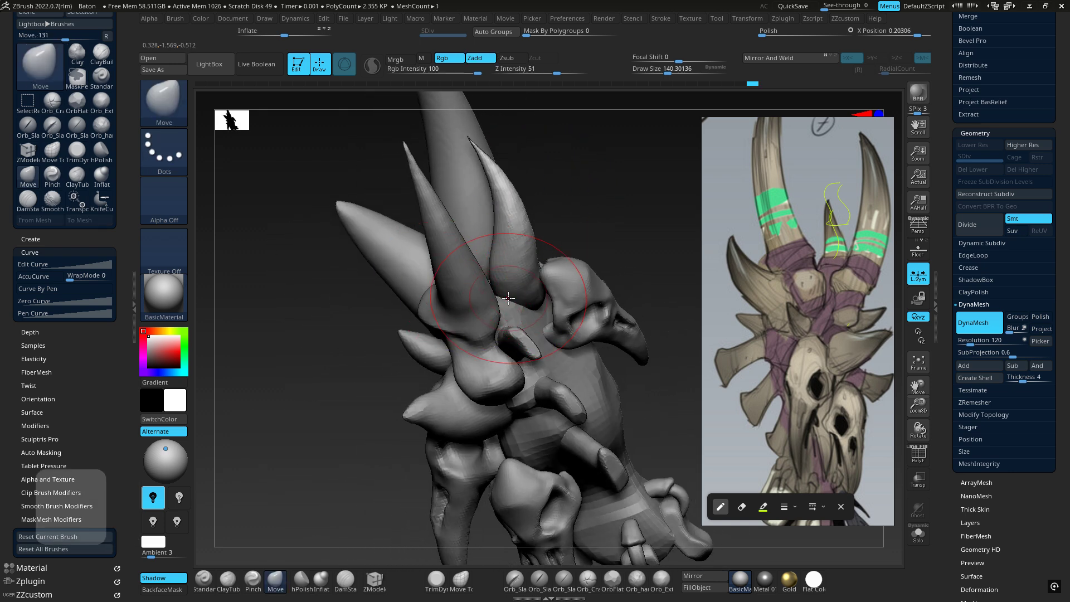
key(space)
drag(630, 221, 632, 221)
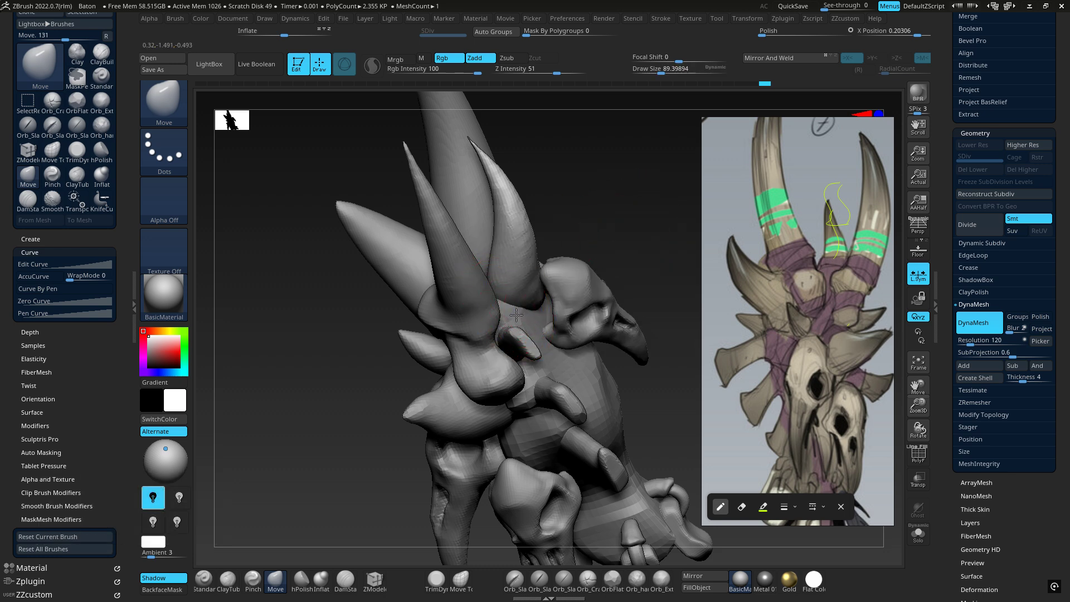
right_drag(516, 316, 542, 218)
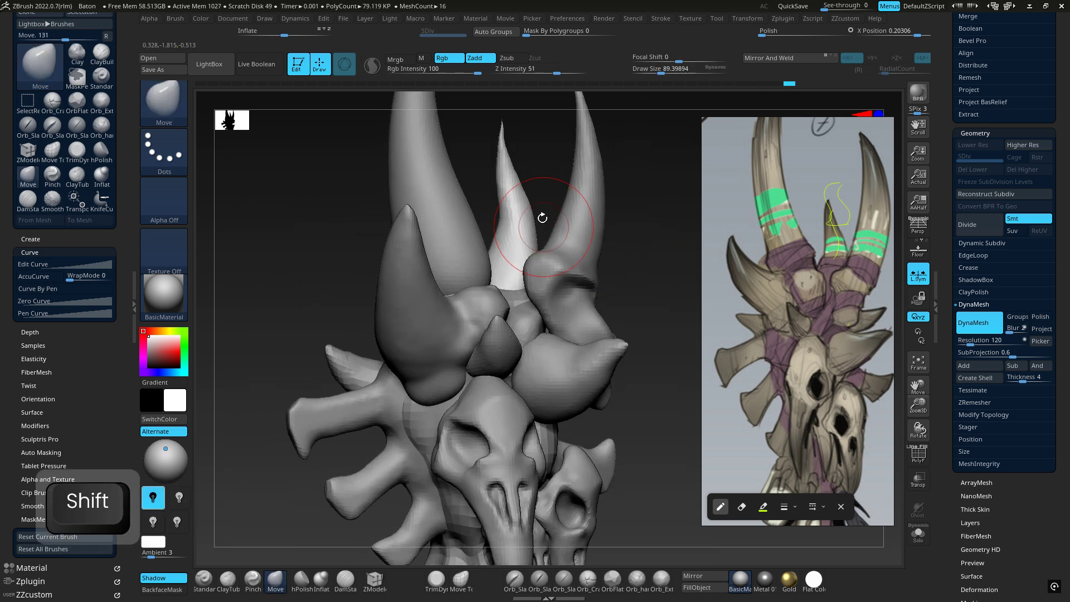
right_click(520, 182)
alt+right_drag(519, 183, 500, 253)
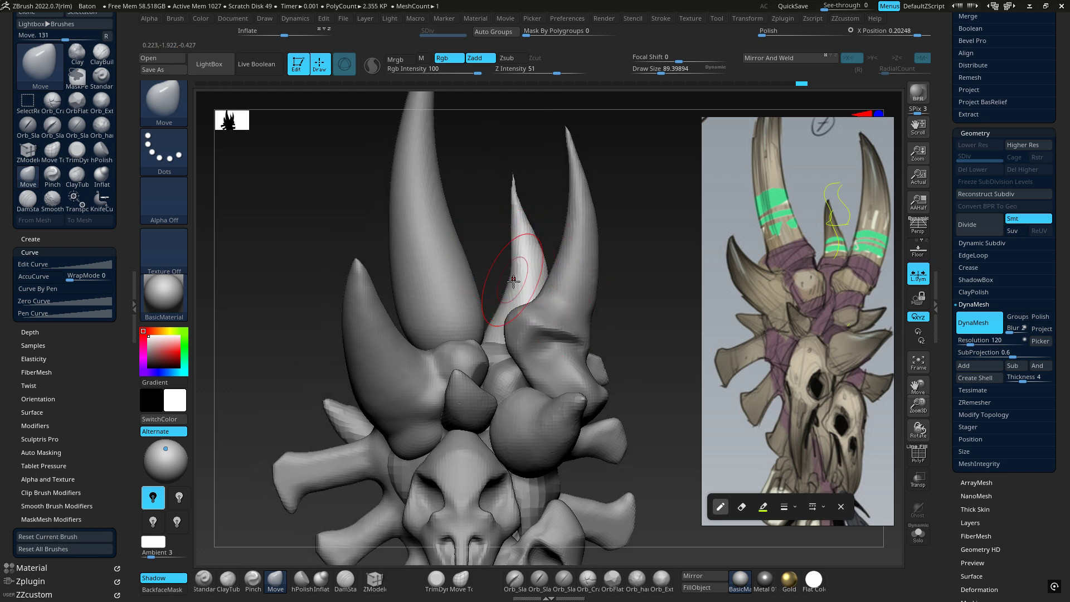
Compare the whole staff's silhouette with the concept and bring the concept image closer to the model.
mouse_move(513, 281)
ctrl+right_down()
mouse_move(517, 308)
mouse_move(578, 317)
mouse_move(565, 314)
mouse_move(567, 292)
ctrl+right_up()
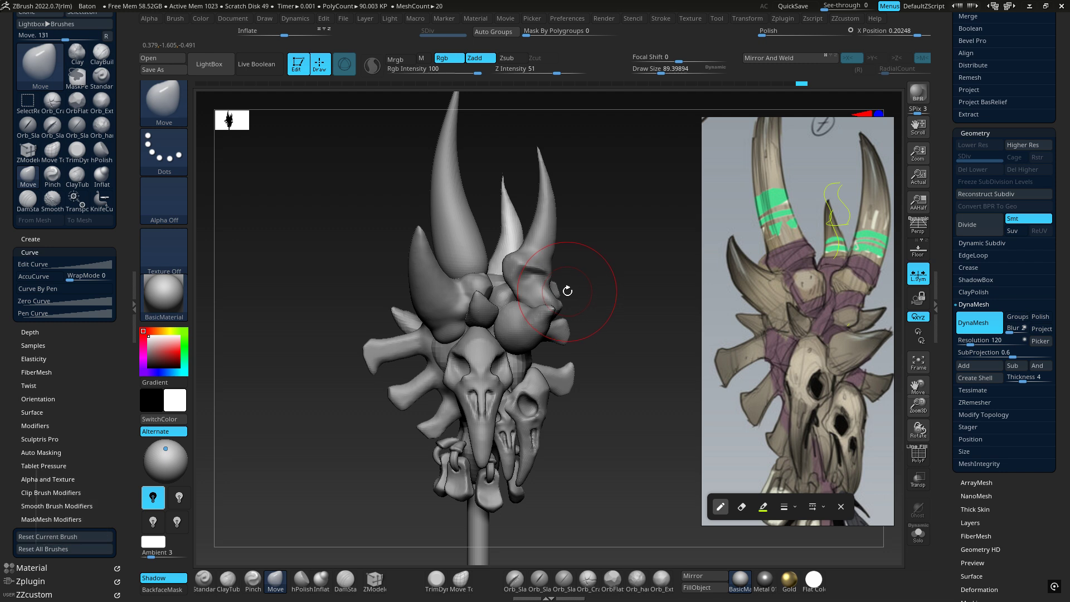
mouse_move(532, 324)
right_down()
mouse_move(493, 328)
mouse_move(592, 349)
mouse_move(557, 306)
right_up()
right_drag(598, 315, 654, 320)
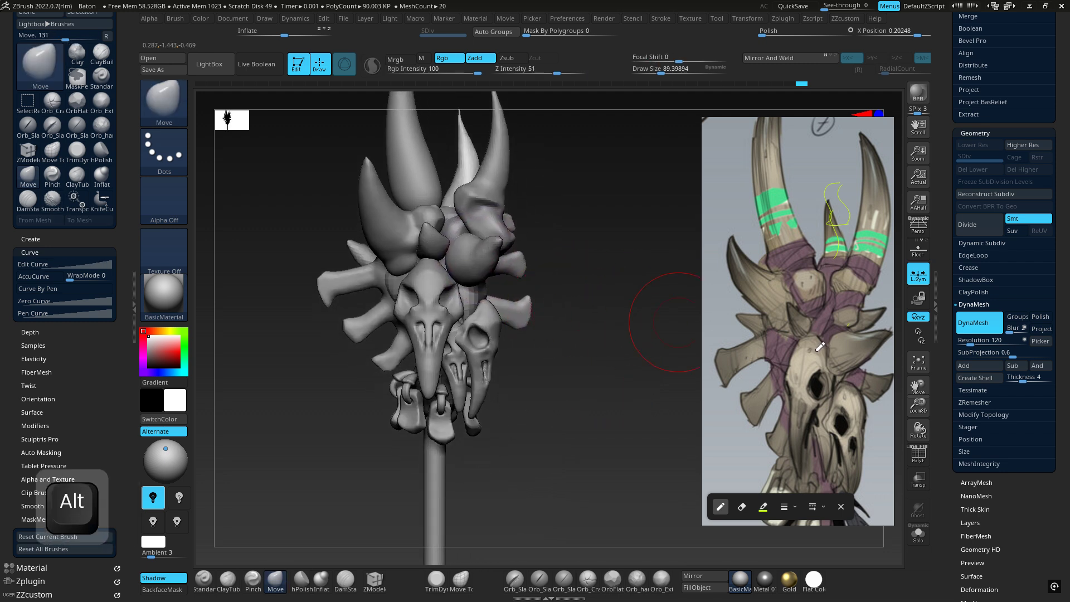
ctrl+right_drag(549, 377, 561, 370)
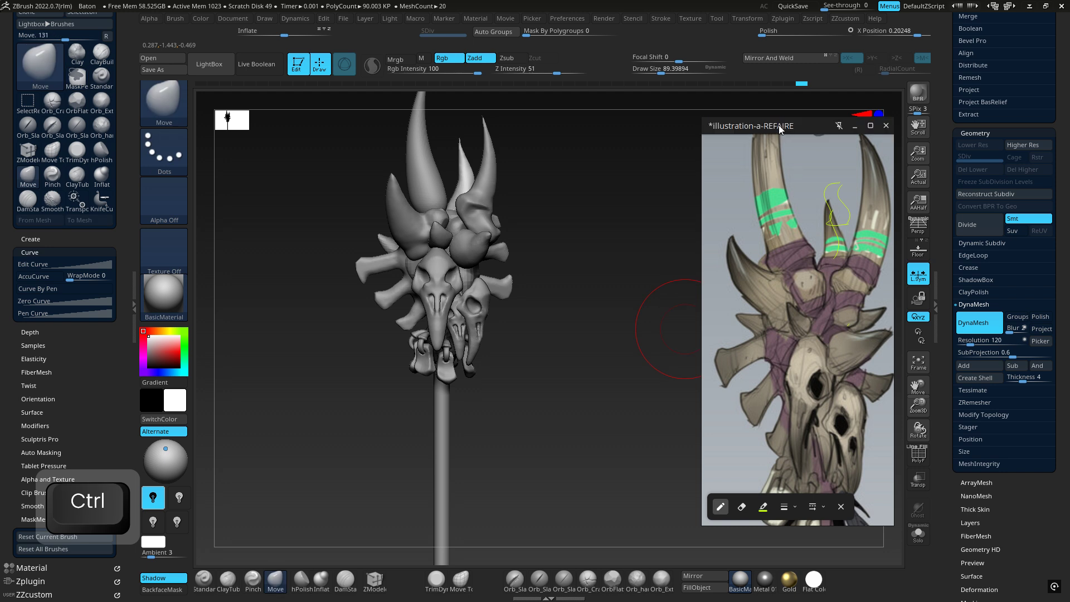
drag(778, 125, 717, 112)
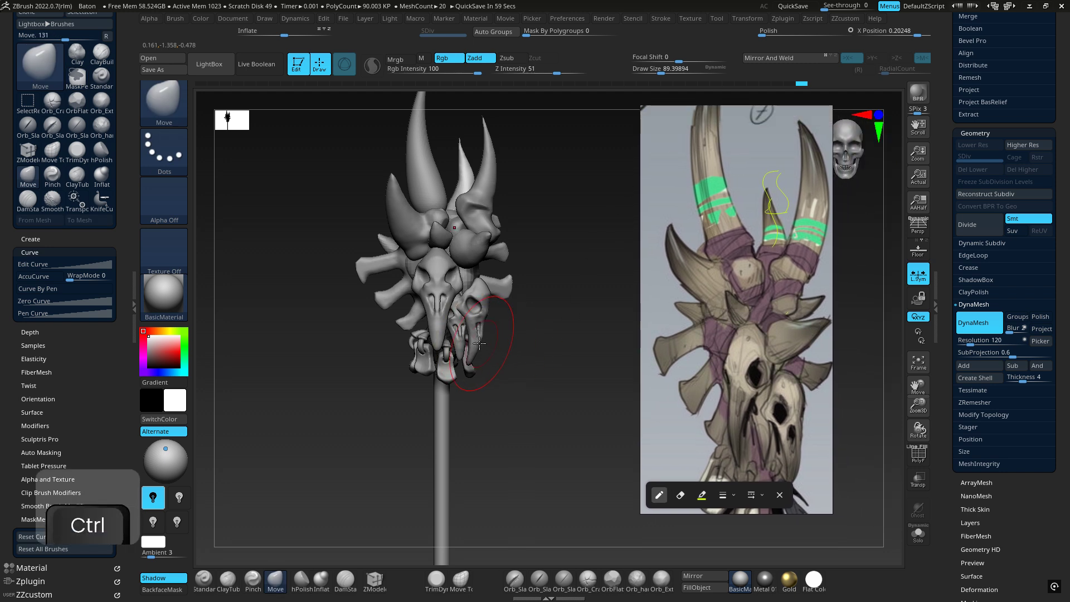
mouse_move(467, 317)
right_down()
mouse_move(356, 292)
mouse_move(440, 279)
right_up()
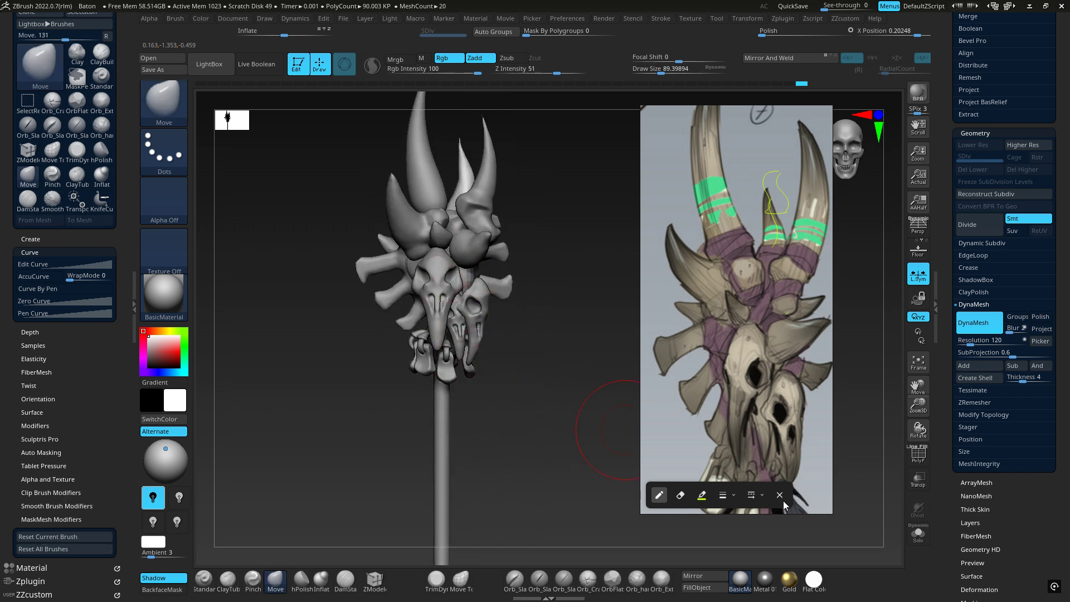
Leave drawing mode on the concept image and examine its skulls, feathers, wrappings and handle.
click(781, 496)
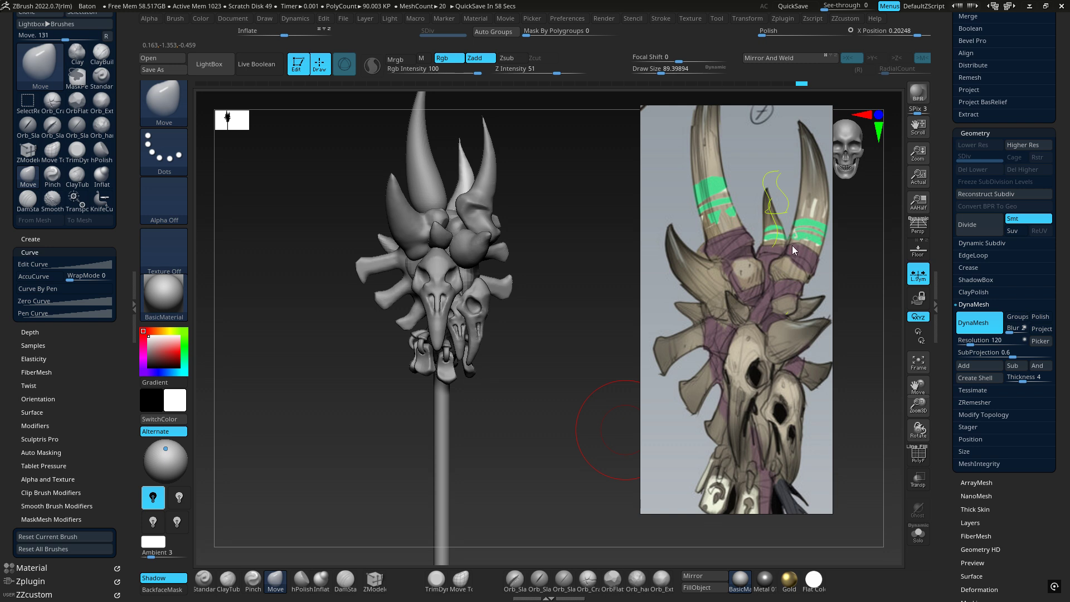
scroll(792, 246, down, 5)
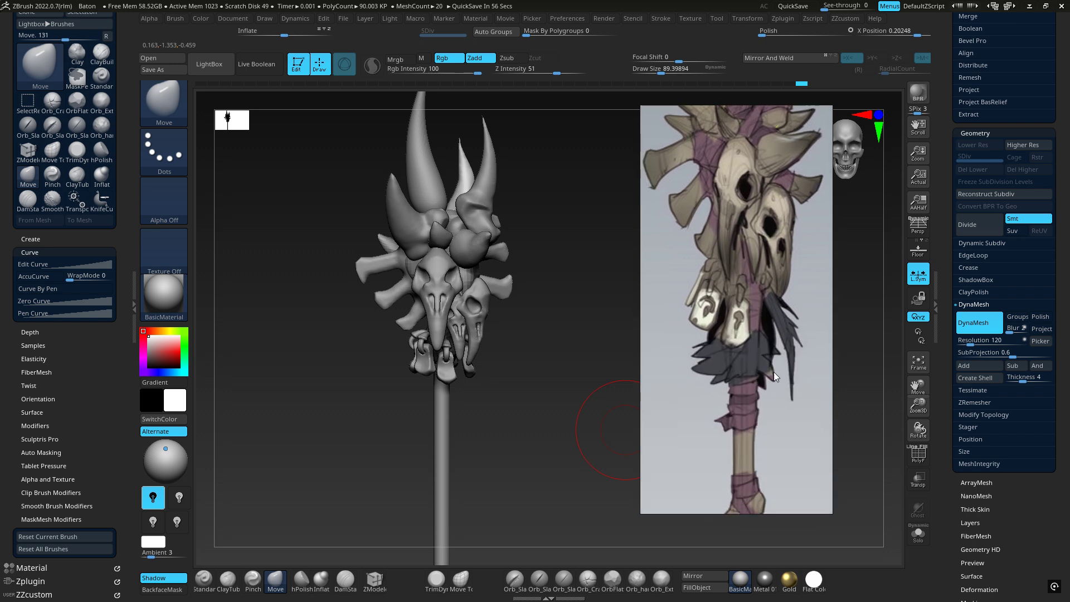
scroll(737, 334, down, 5)
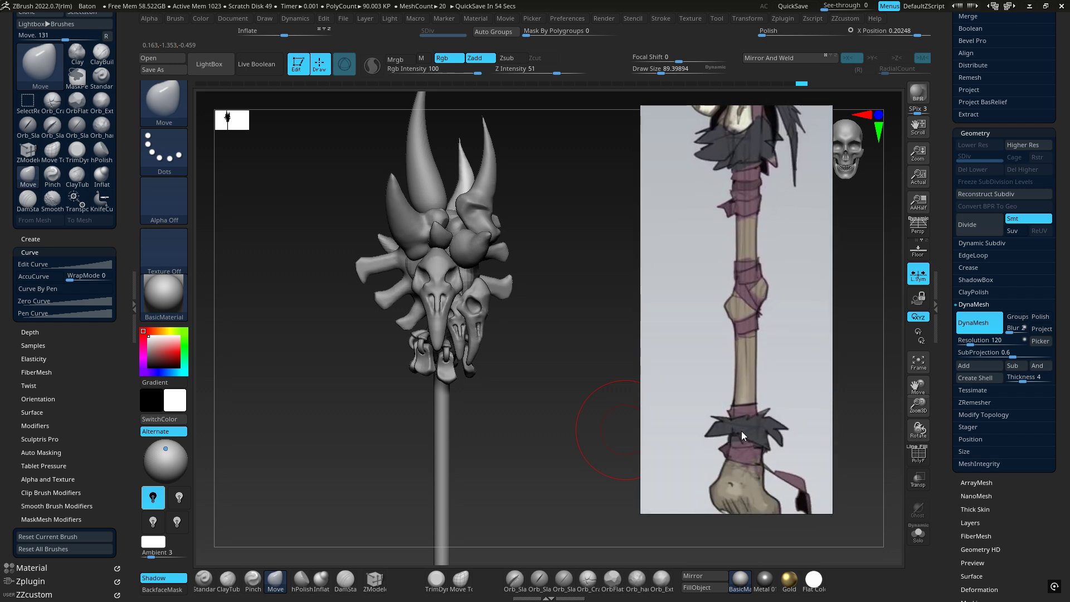
scroll(741, 290, up, 4)
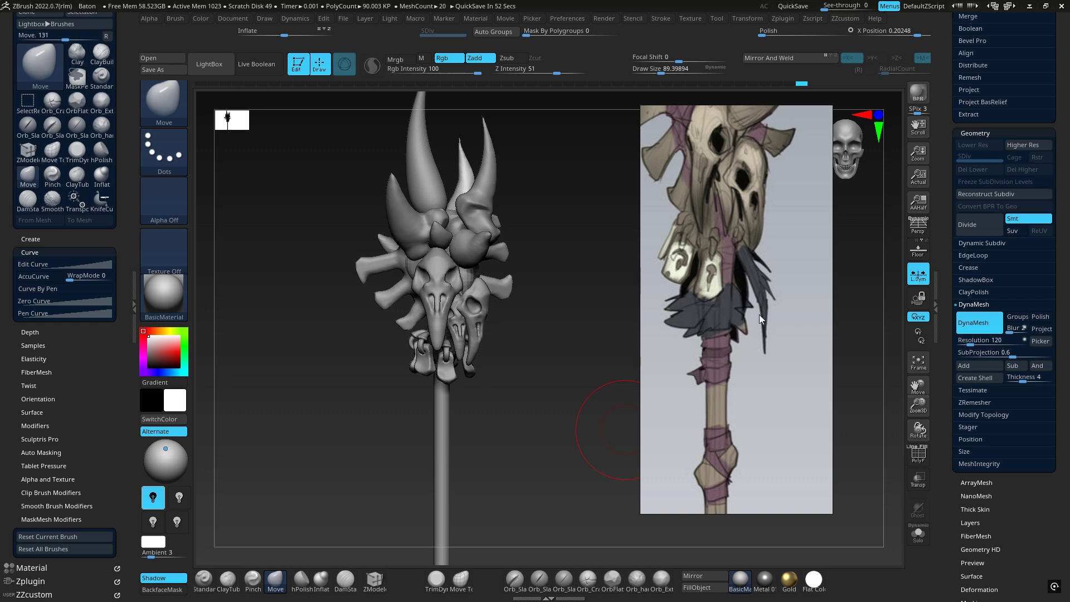
scroll(753, 221, up, 4)
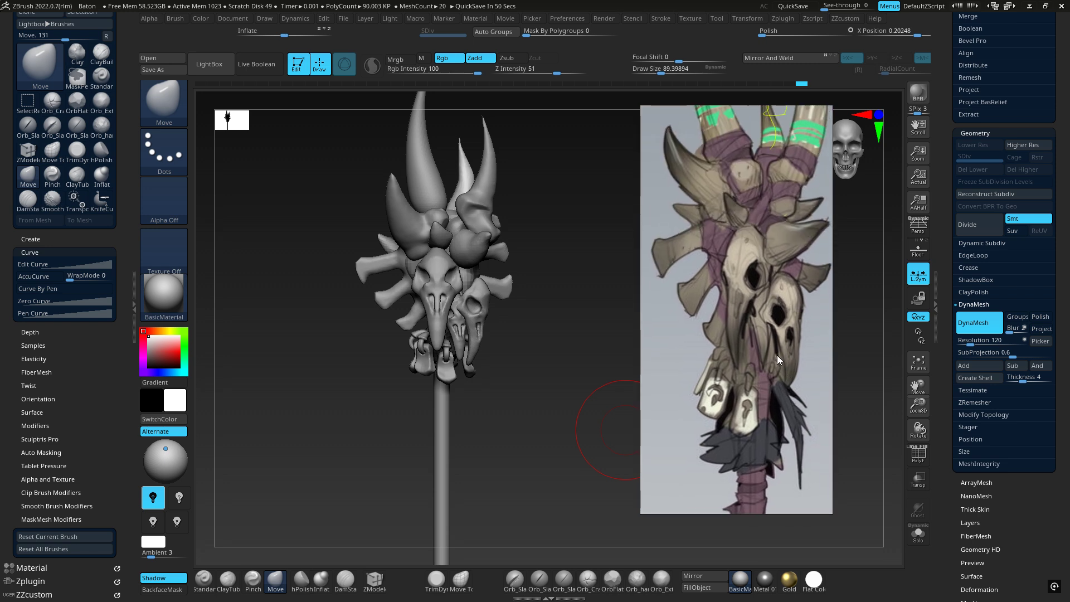